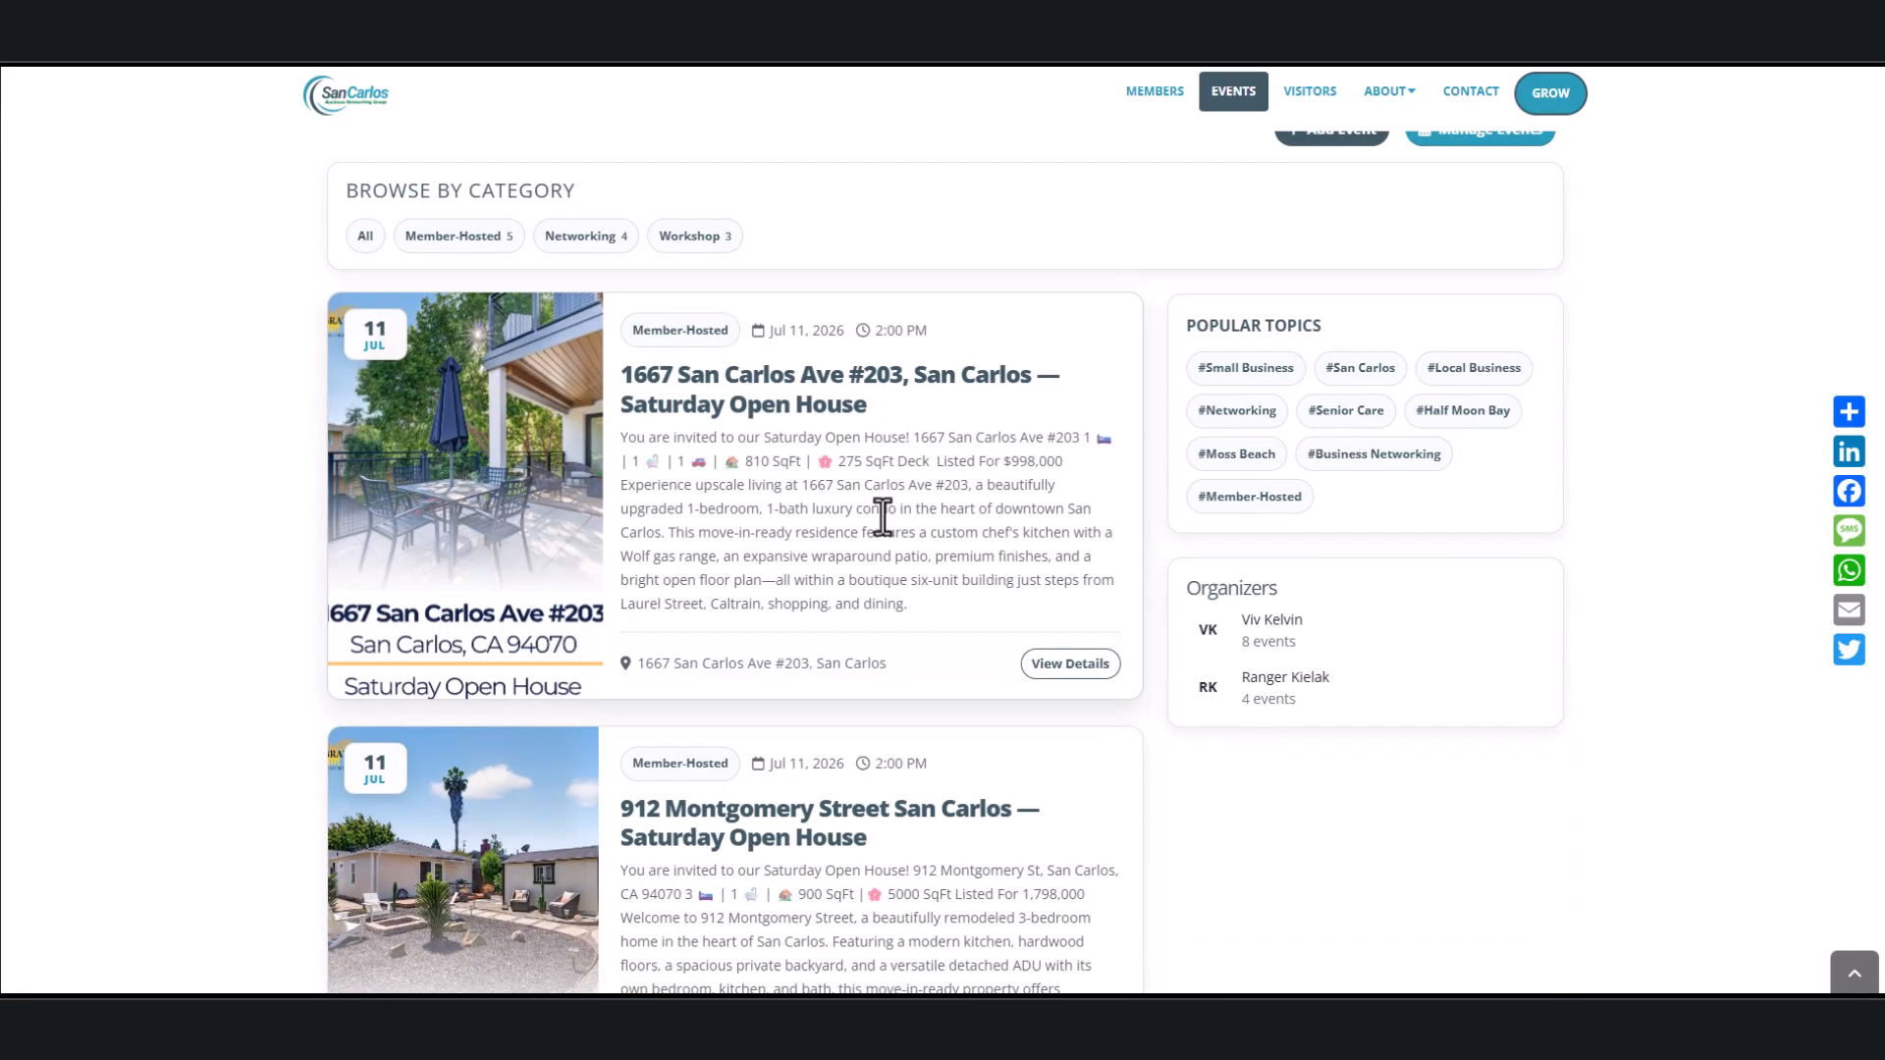
Step: Look through the upcoming event listings, categories and popular topics on the public Events page
{"action": "scroll", "coordinate": [870, 481], "scroll_direction": "down", "scroll_amount": 3}
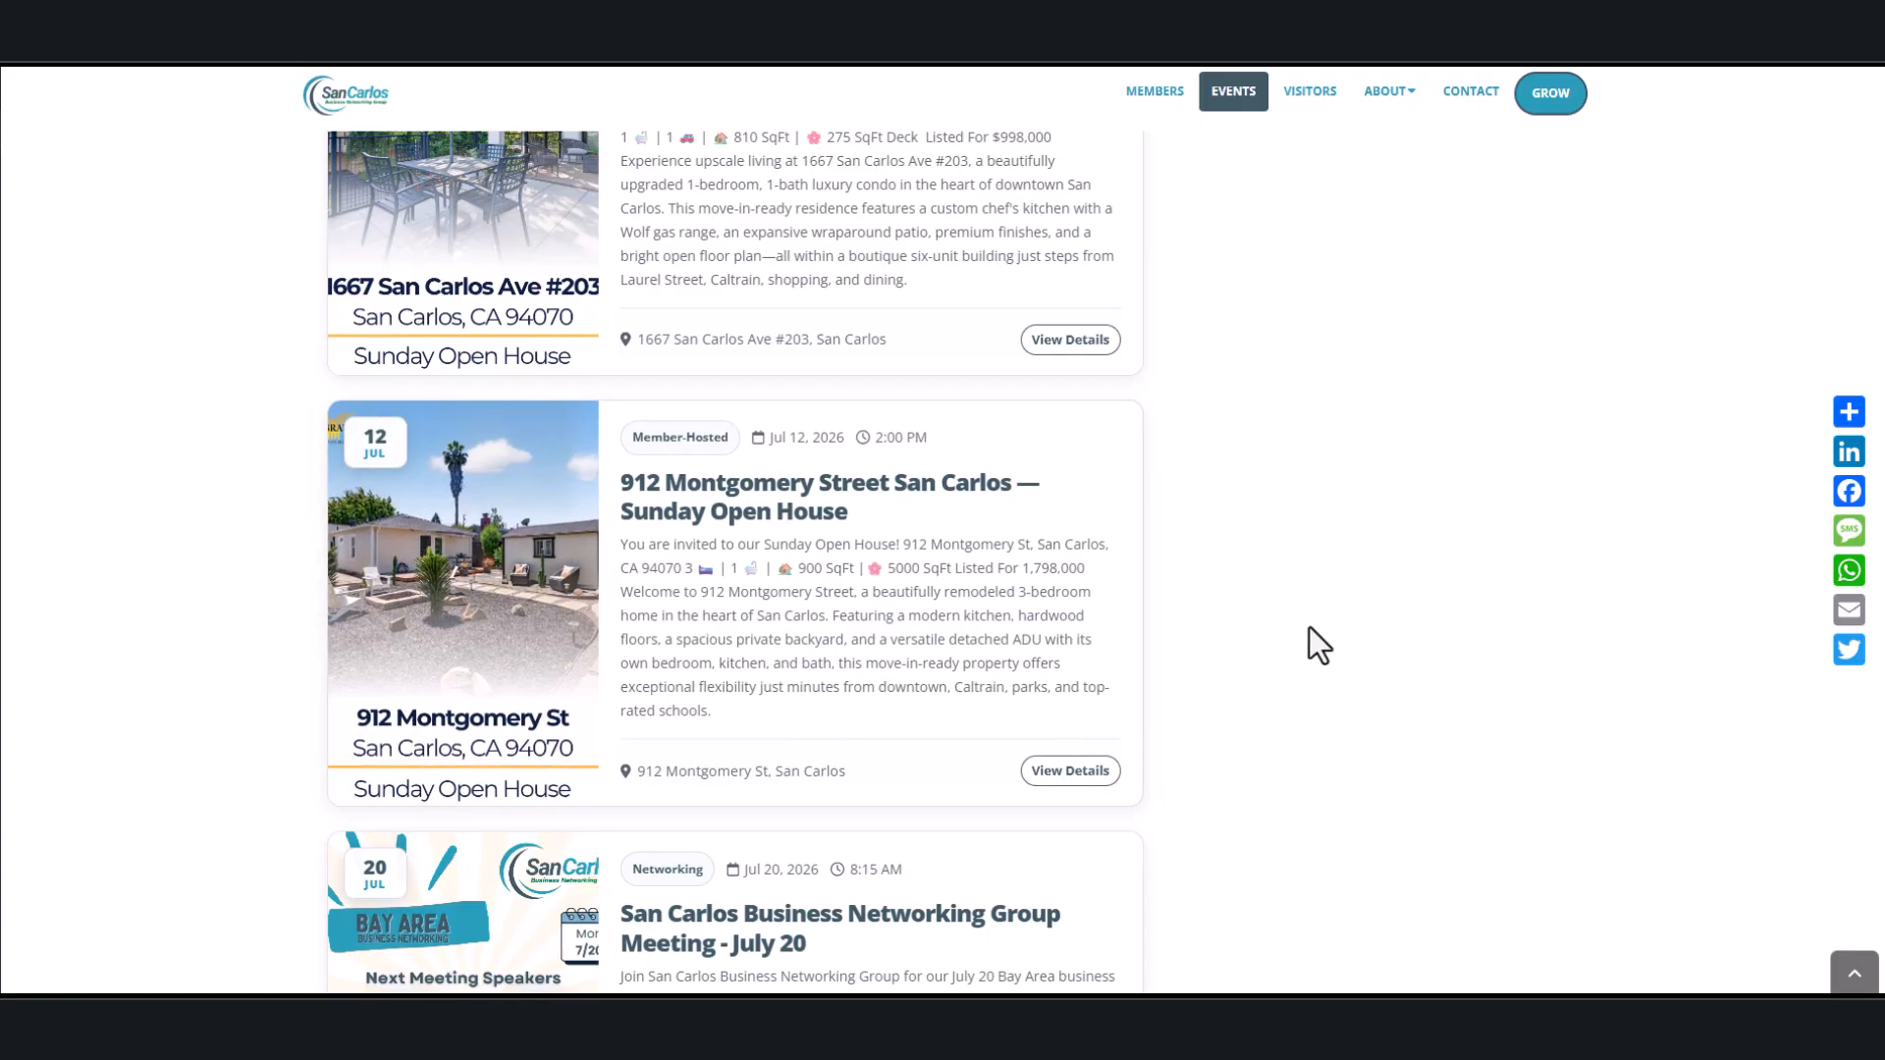
{"action": "scroll", "coordinate": [1310, 627], "scroll_direction": "up", "scroll_amount": 1}
{"action": "scroll", "coordinate": [1309, 620], "scroll_direction": "up", "scroll_amount": 5}
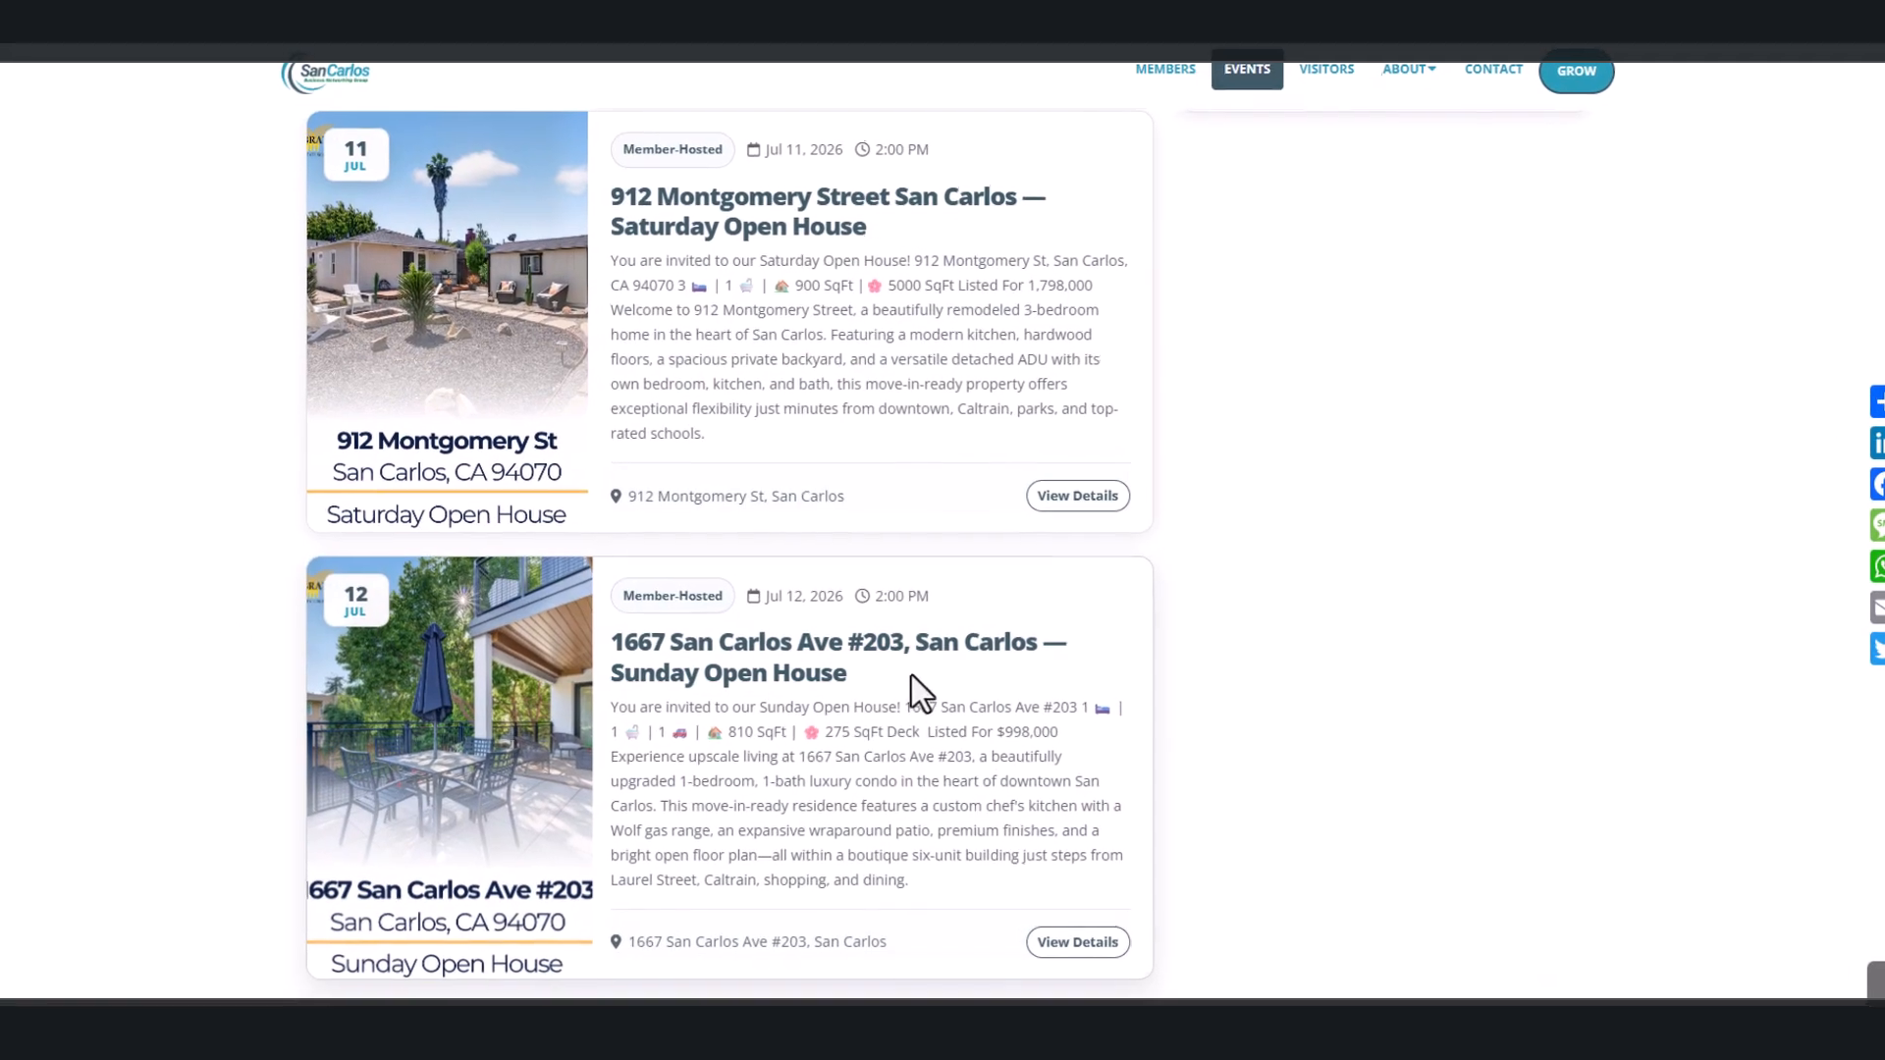
{"action": "scroll", "coordinate": [884, 570], "scroll_direction": "up", "scroll_amount": 10}
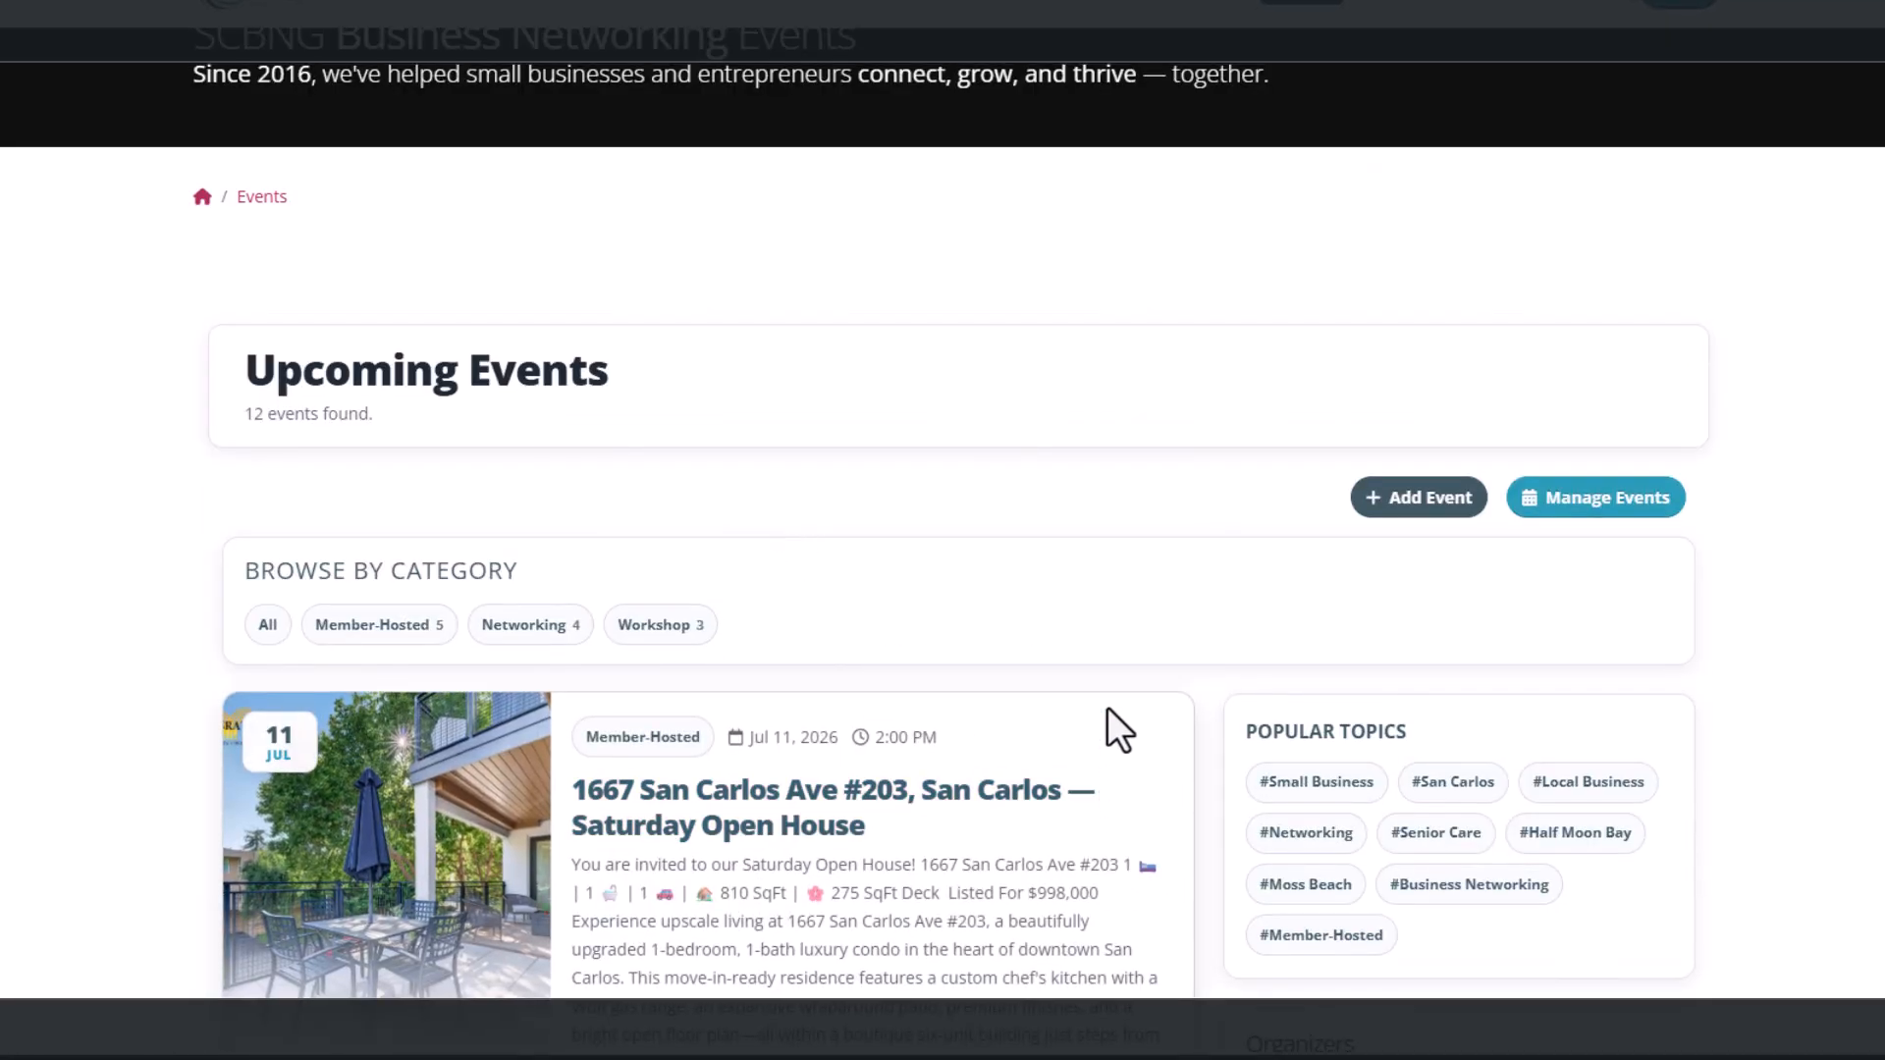
{"action": "scroll", "coordinate": [1108, 714], "scroll_direction": "down", "scroll_amount": 3}
{"action": "scroll", "coordinate": [1106, 683], "scroll_direction": "up", "scroll_amount": 5}
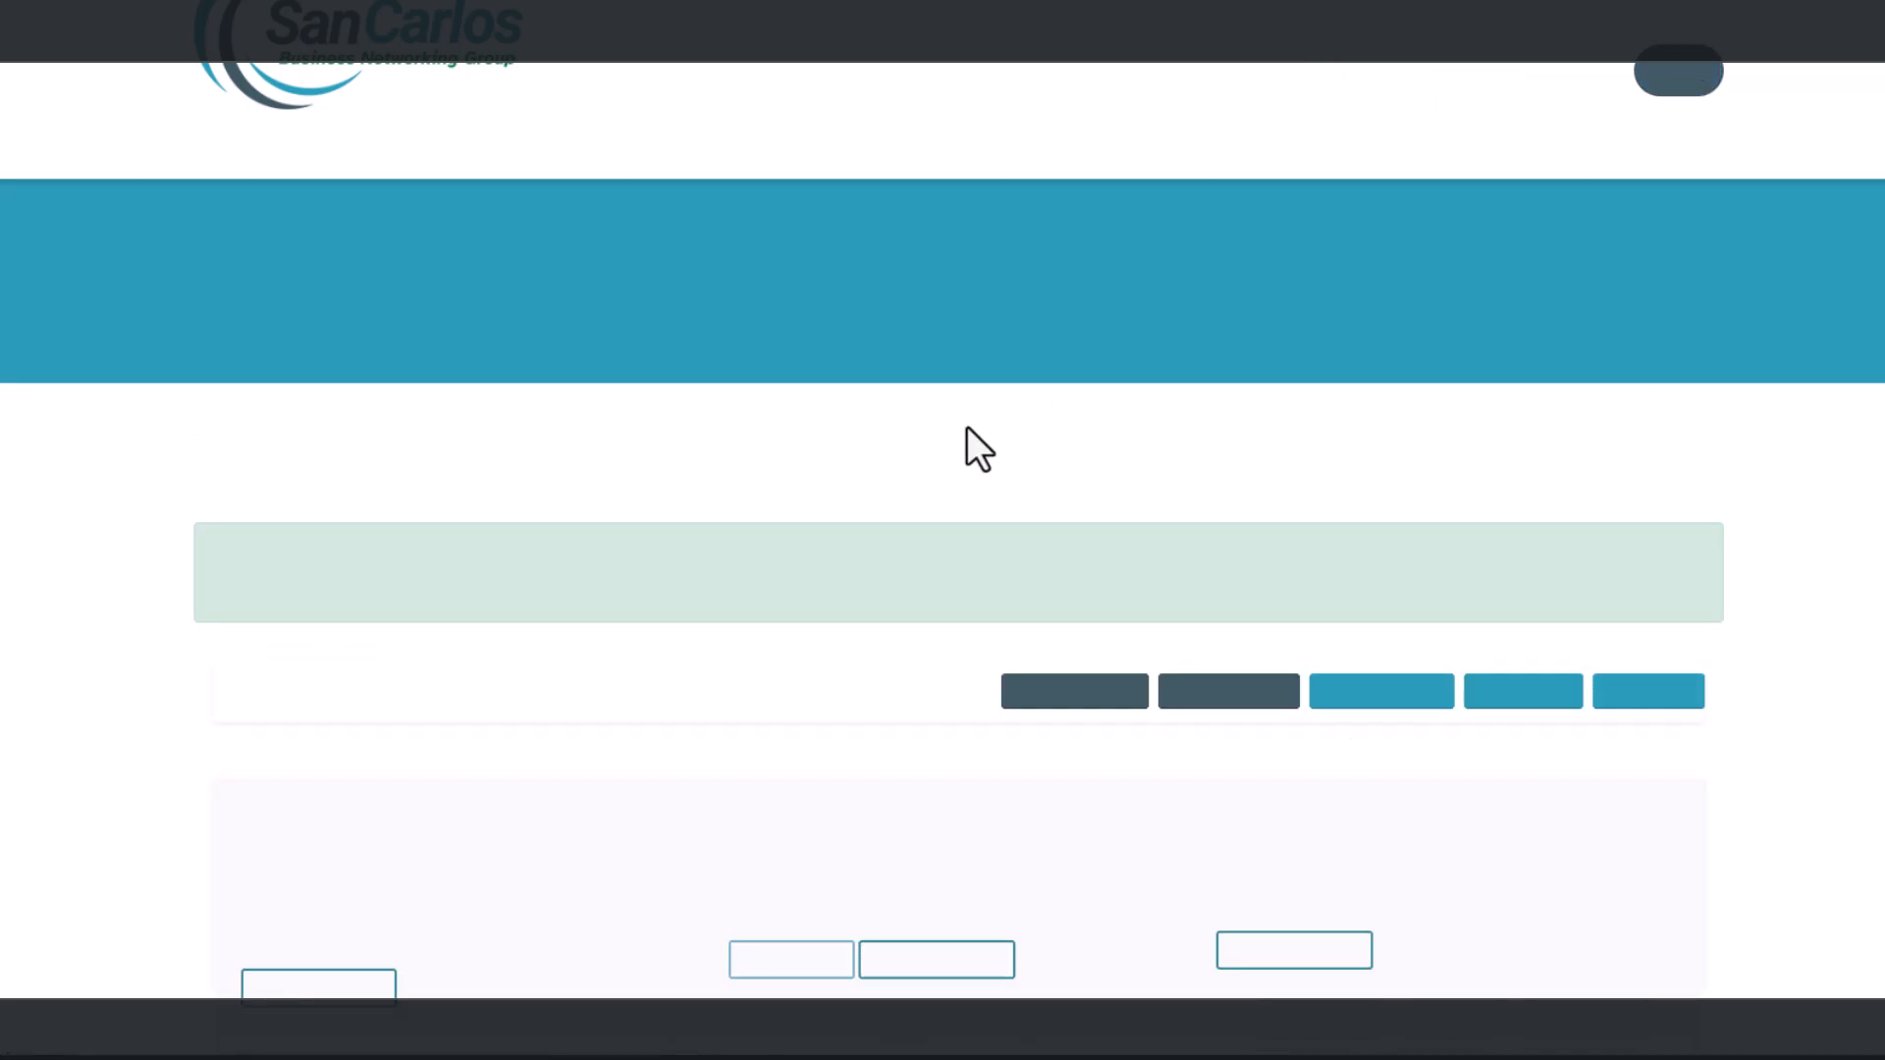
Step: Look over the Growth Center dashboard's upcoming meetings, activity reporting options and group tools
{"action": "scroll", "coordinate": [944, 432], "scroll_direction": "down", "scroll_amount": 5}
{"action": "scroll", "coordinate": [877, 528], "scroll_direction": "down", "scroll_amount": 5}
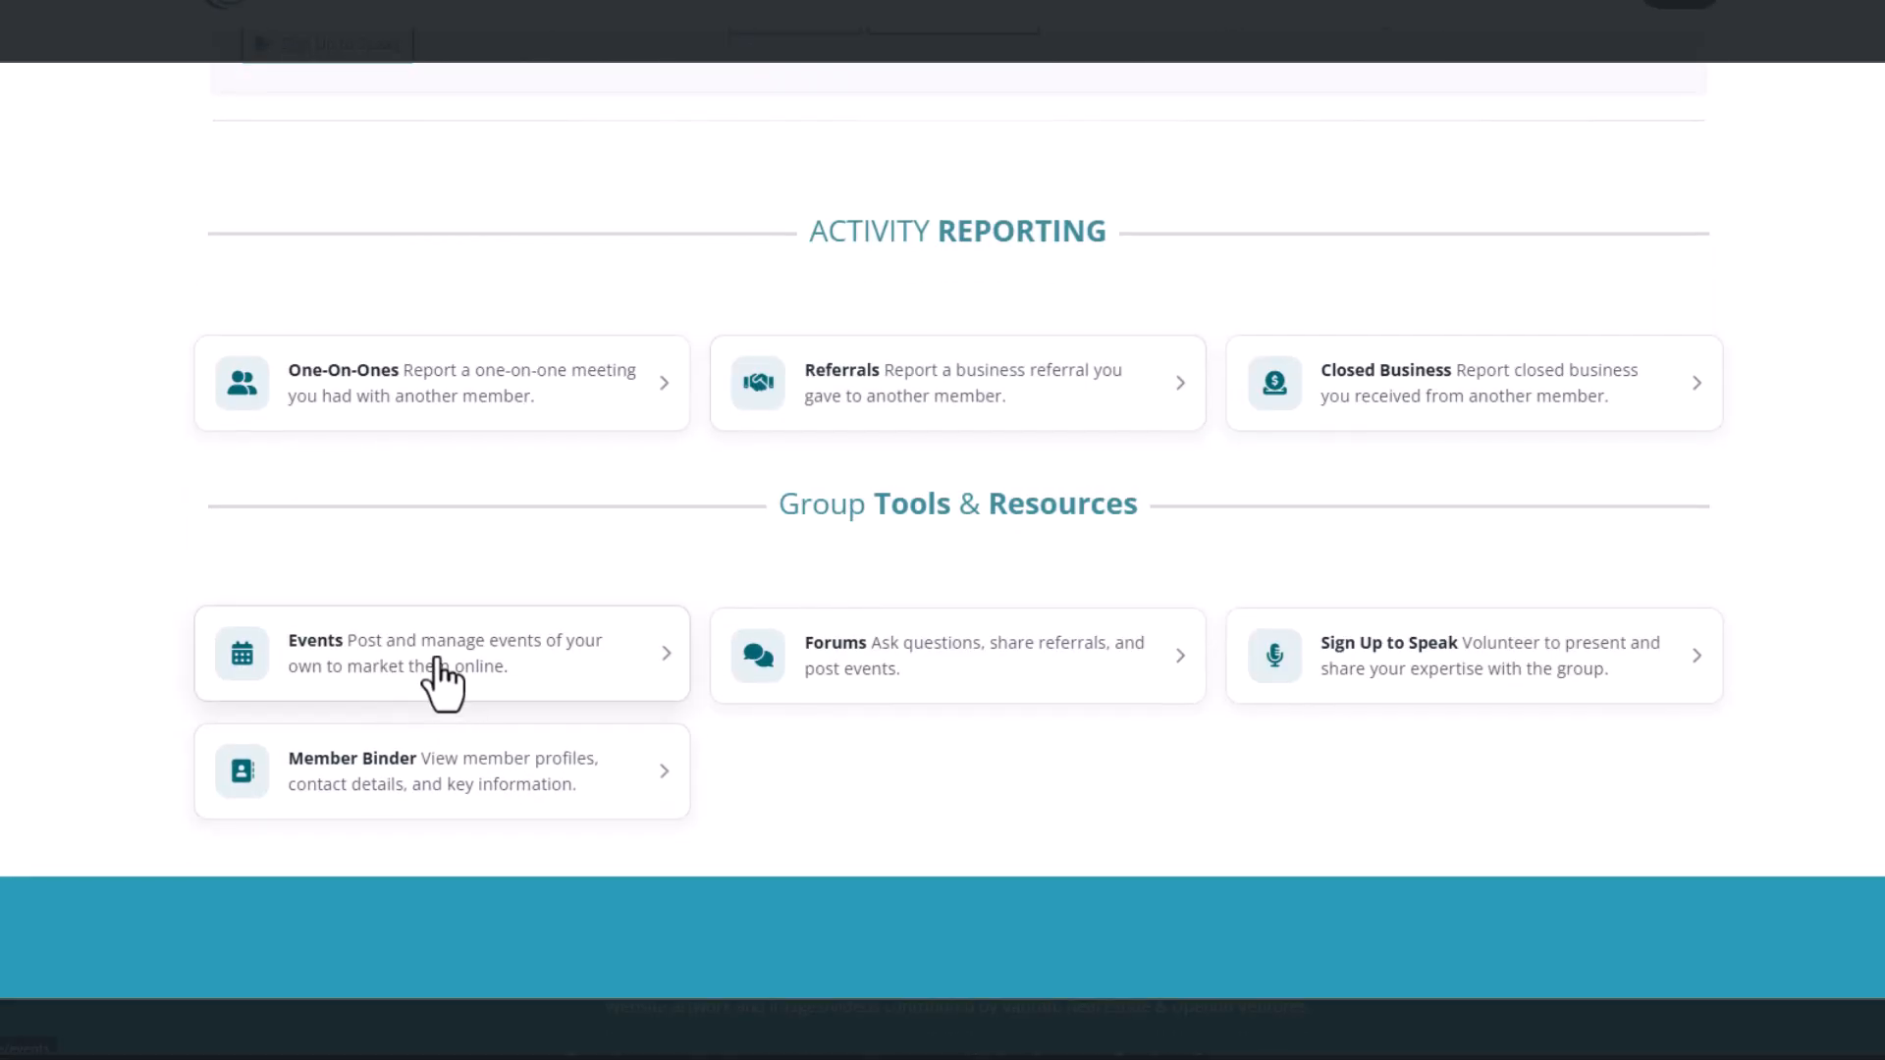
{"action": "scroll", "coordinate": [441, 675], "scroll_direction": "up", "scroll_amount": 7}
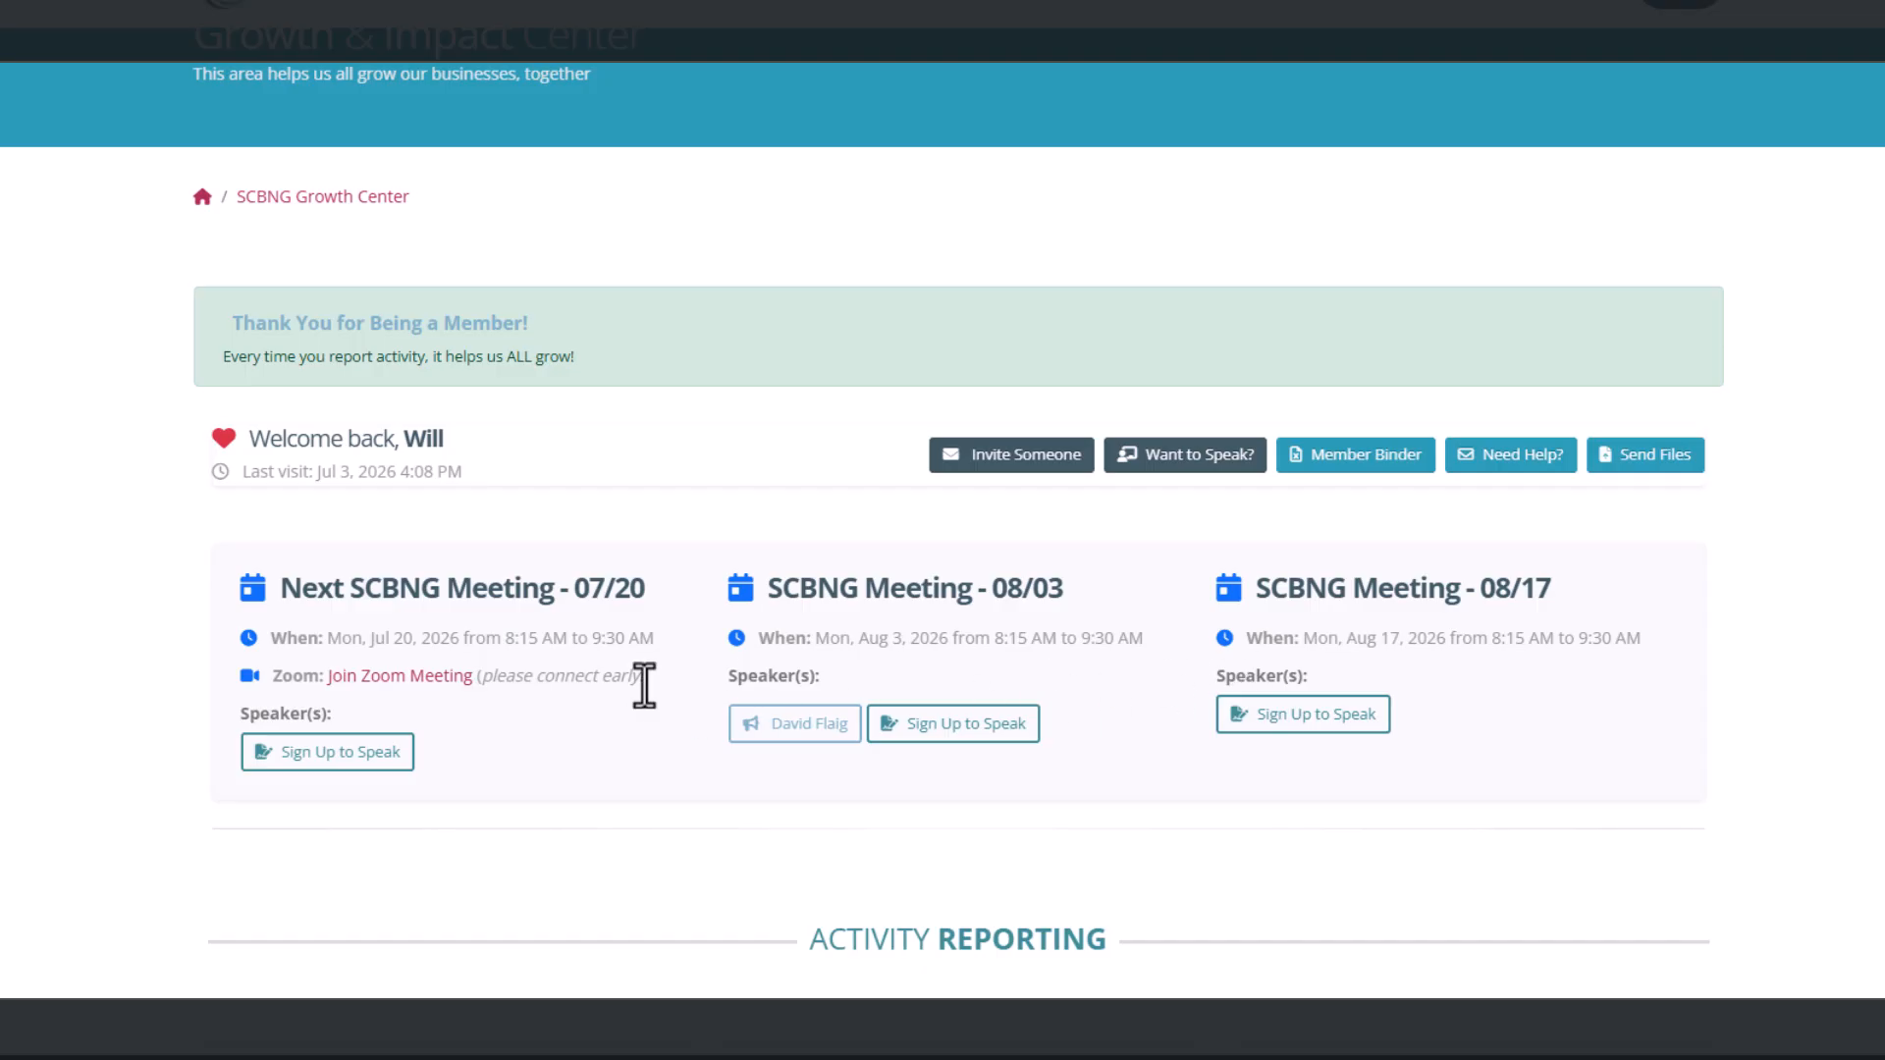
{"action": "key", "text": "ctrl+2"}
{"action": "mouse_move", "coordinate": [446, 606]}
{"action": "left_mouse_down"}
{"action": "mouse_move", "coordinate": [375, 774]}
{"action": "mouse_move", "coordinate": [280, 583]}
{"action": "left_mouse_up"}
{"action": "left_click_drag", "start_coordinate": [267, 709], "coordinate": [375, 728]}
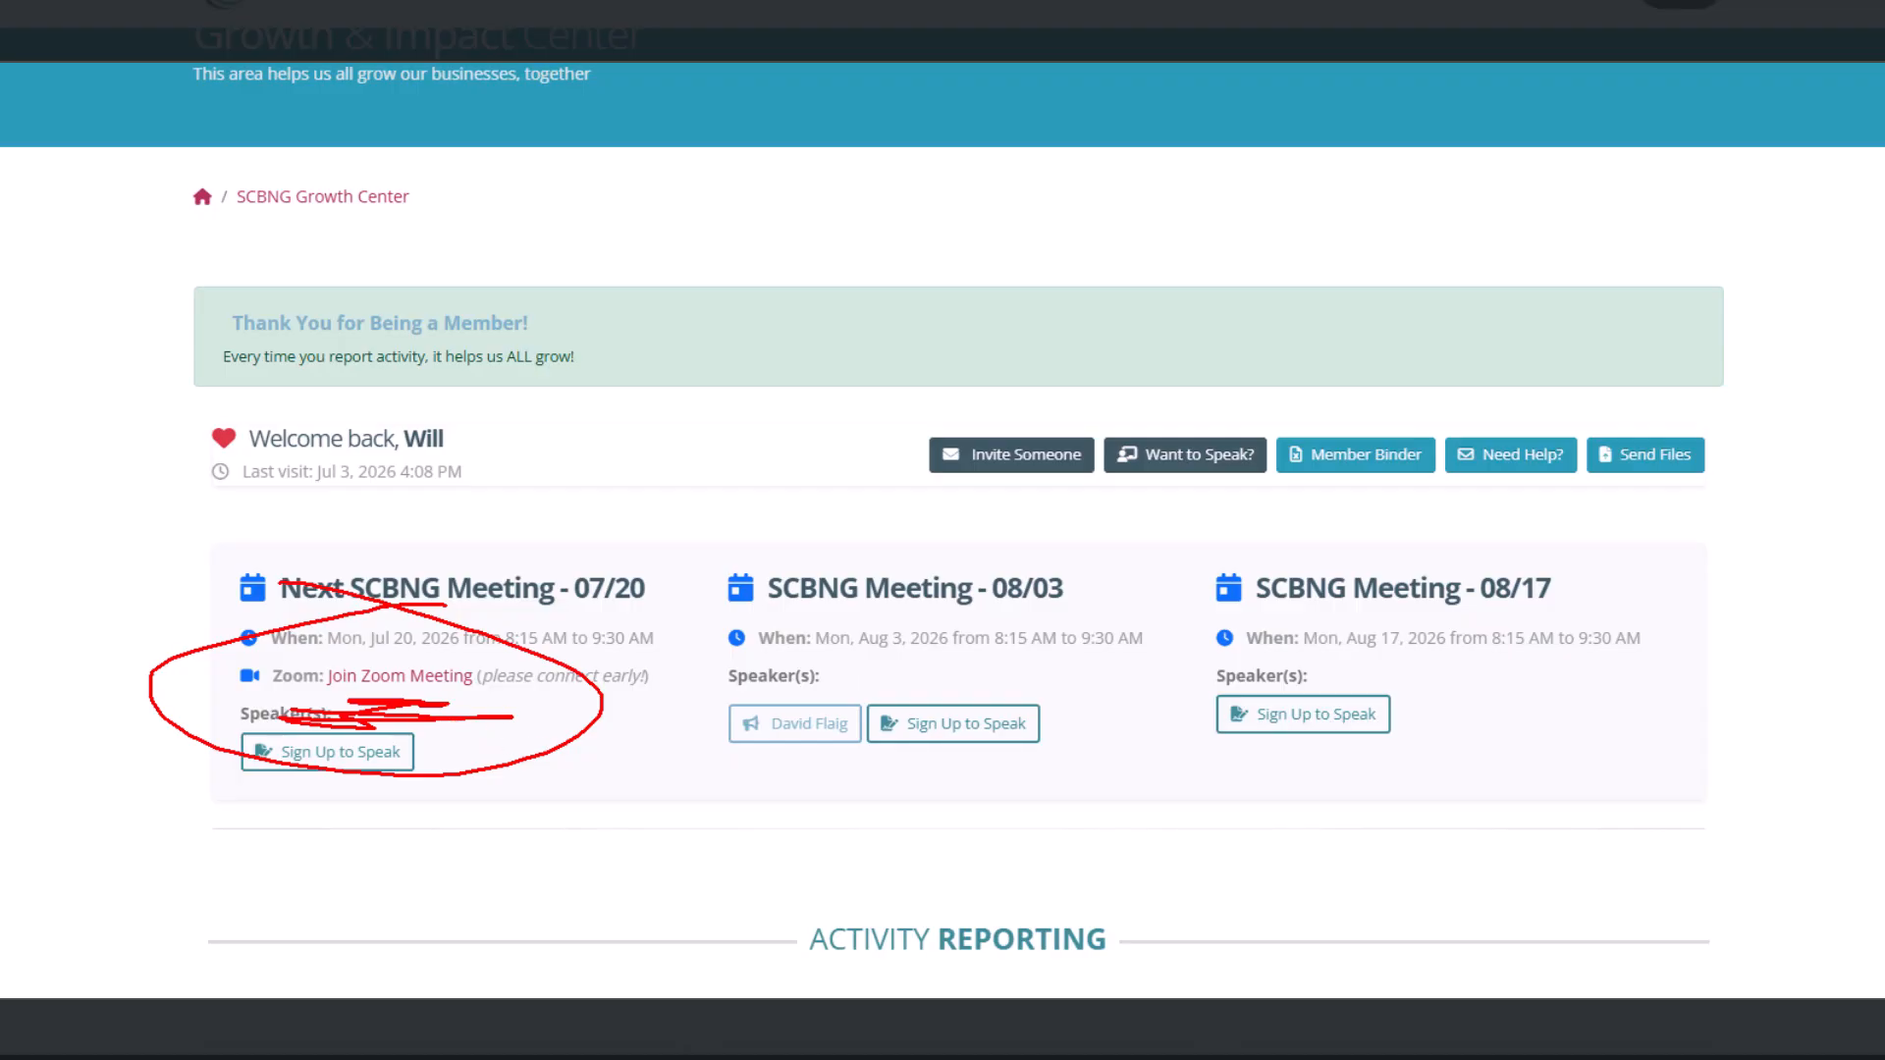
{"action": "key", "text": "Escape"}
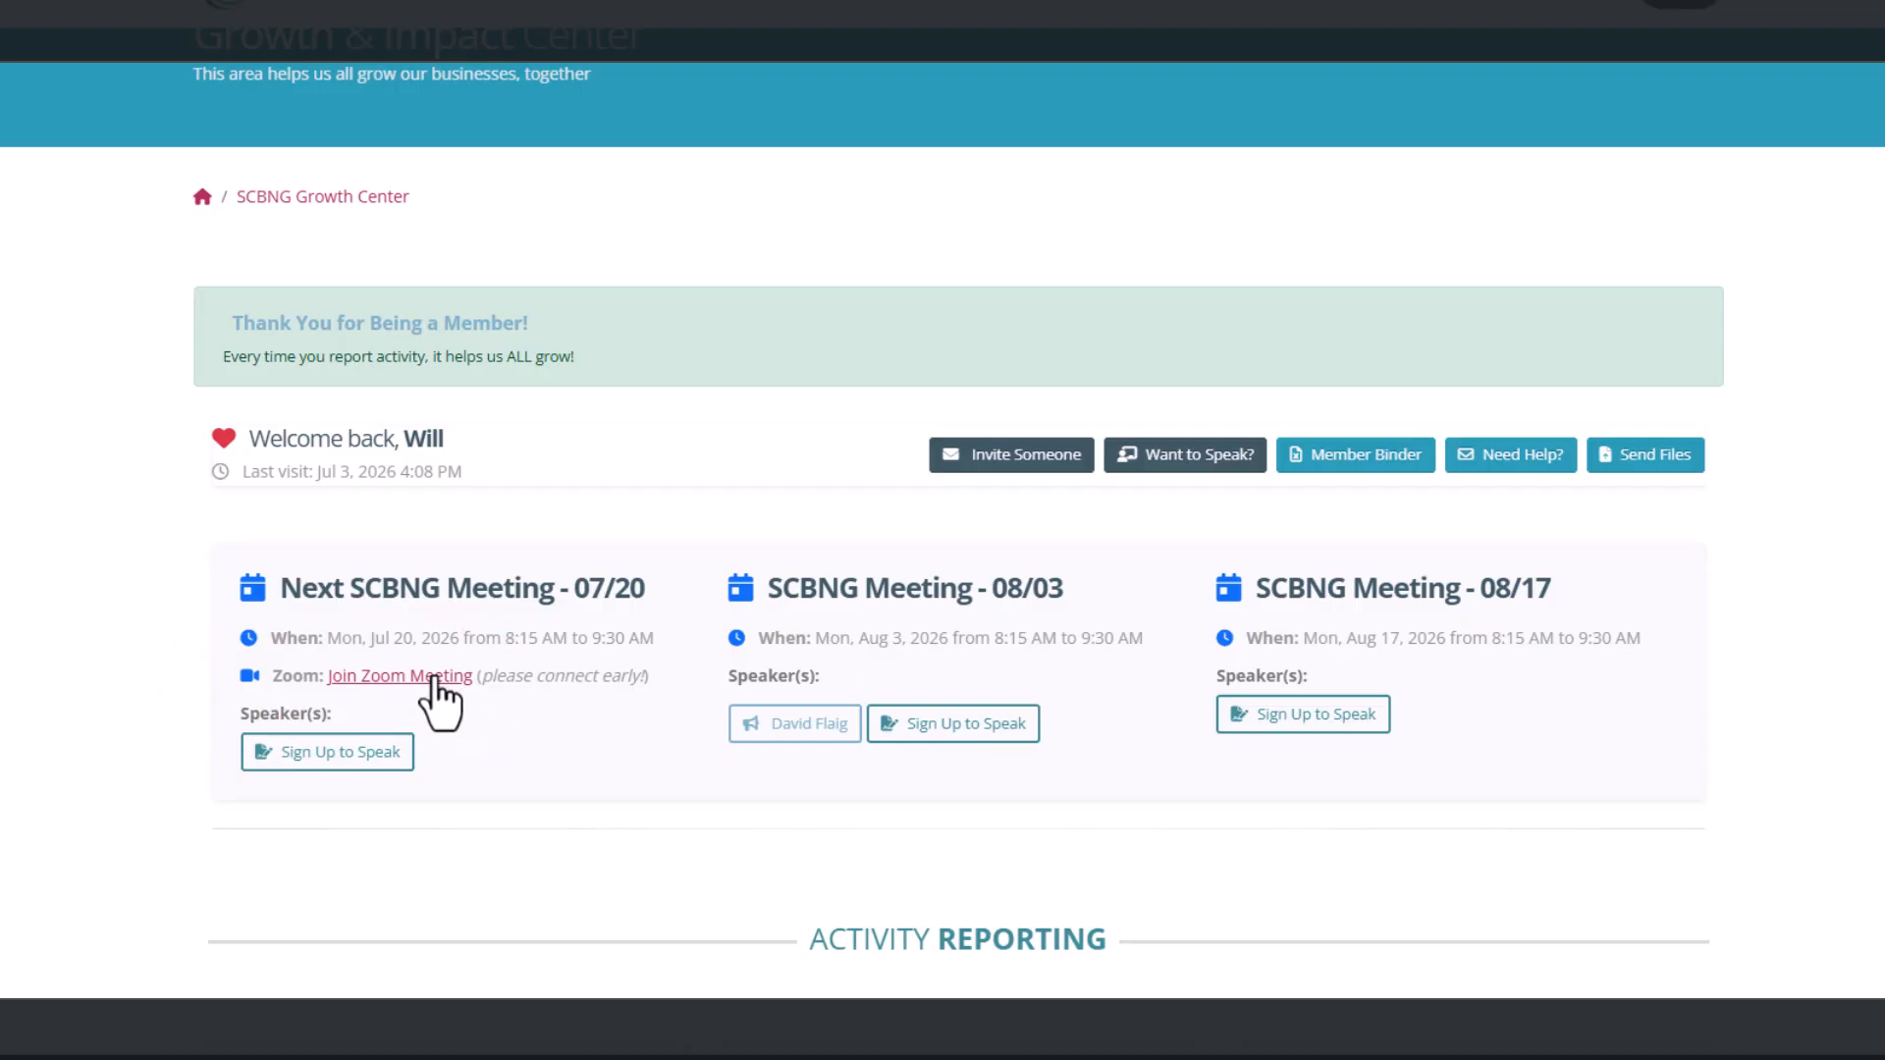
Step: Open the Event Manager from the group tools and set the Date Scope filter to All
{"action": "scroll", "coordinate": [491, 697], "scroll_direction": "down", "scroll_amount": 5}
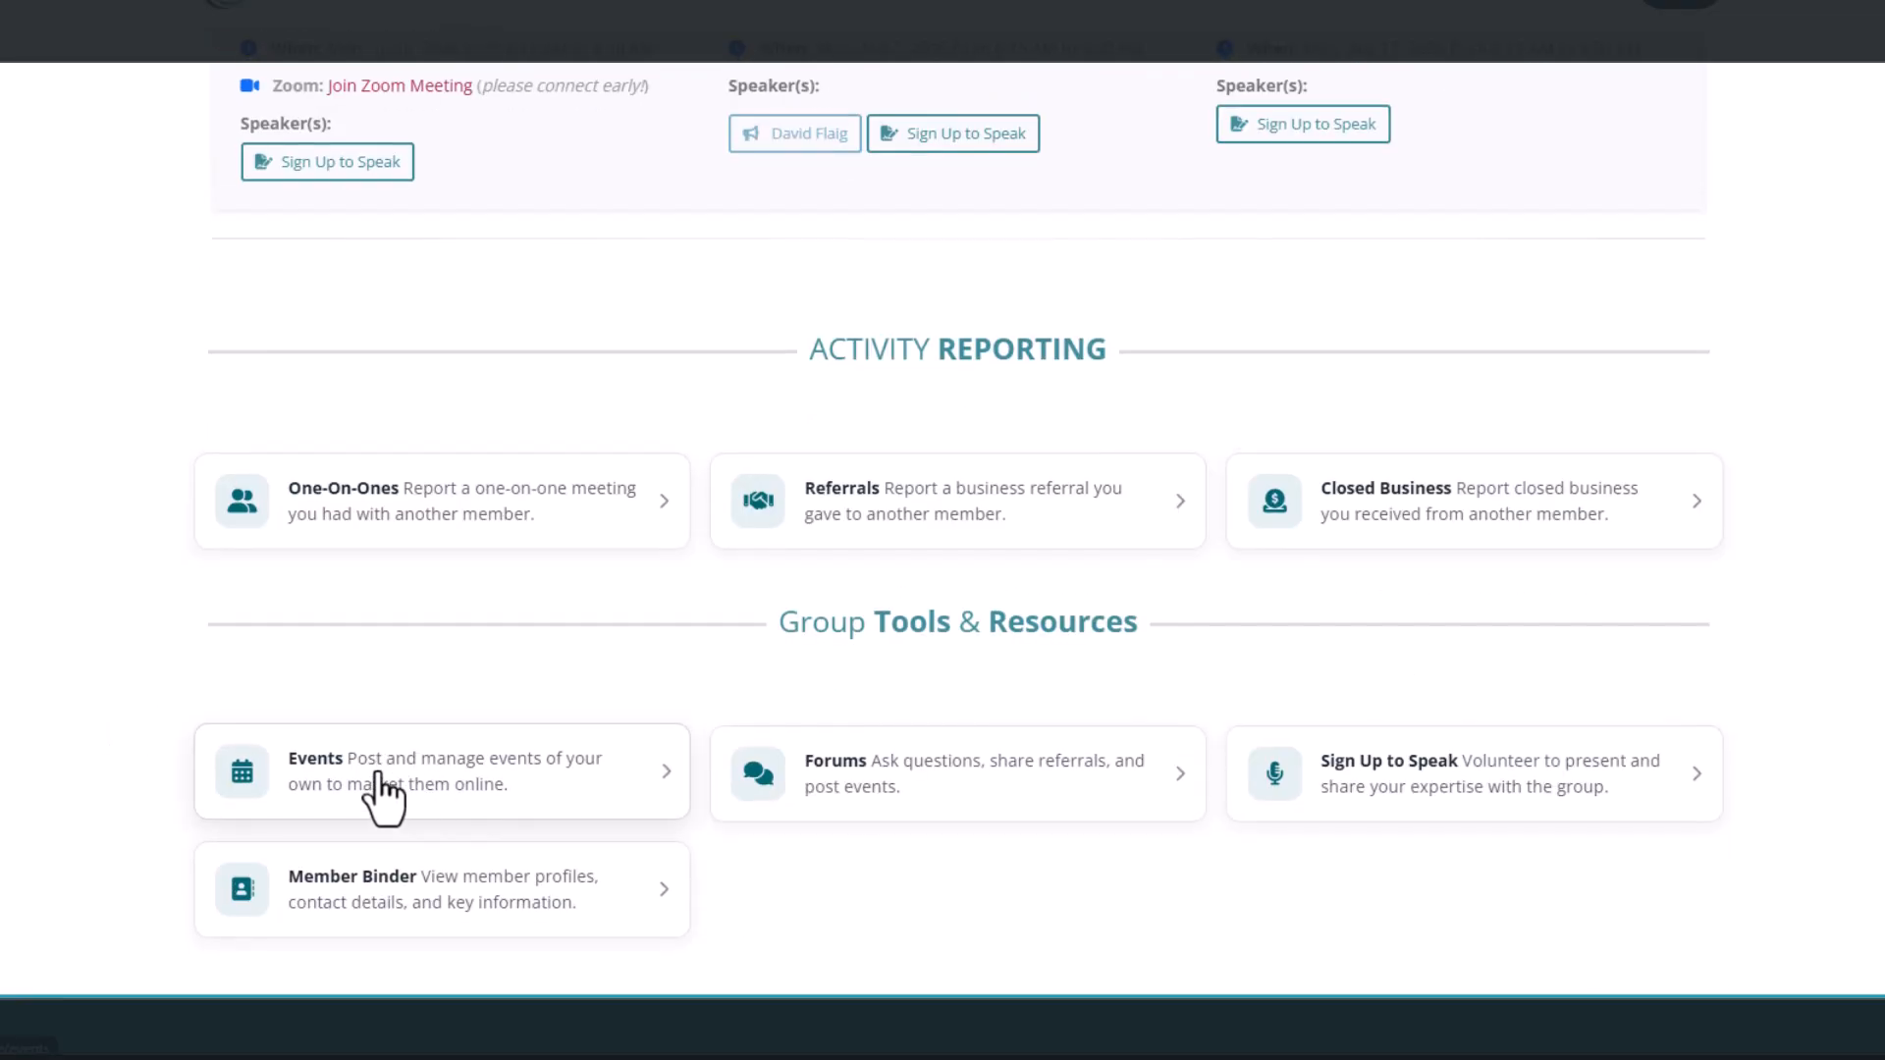
{"action": "left_click", "coordinate": [384, 794]}
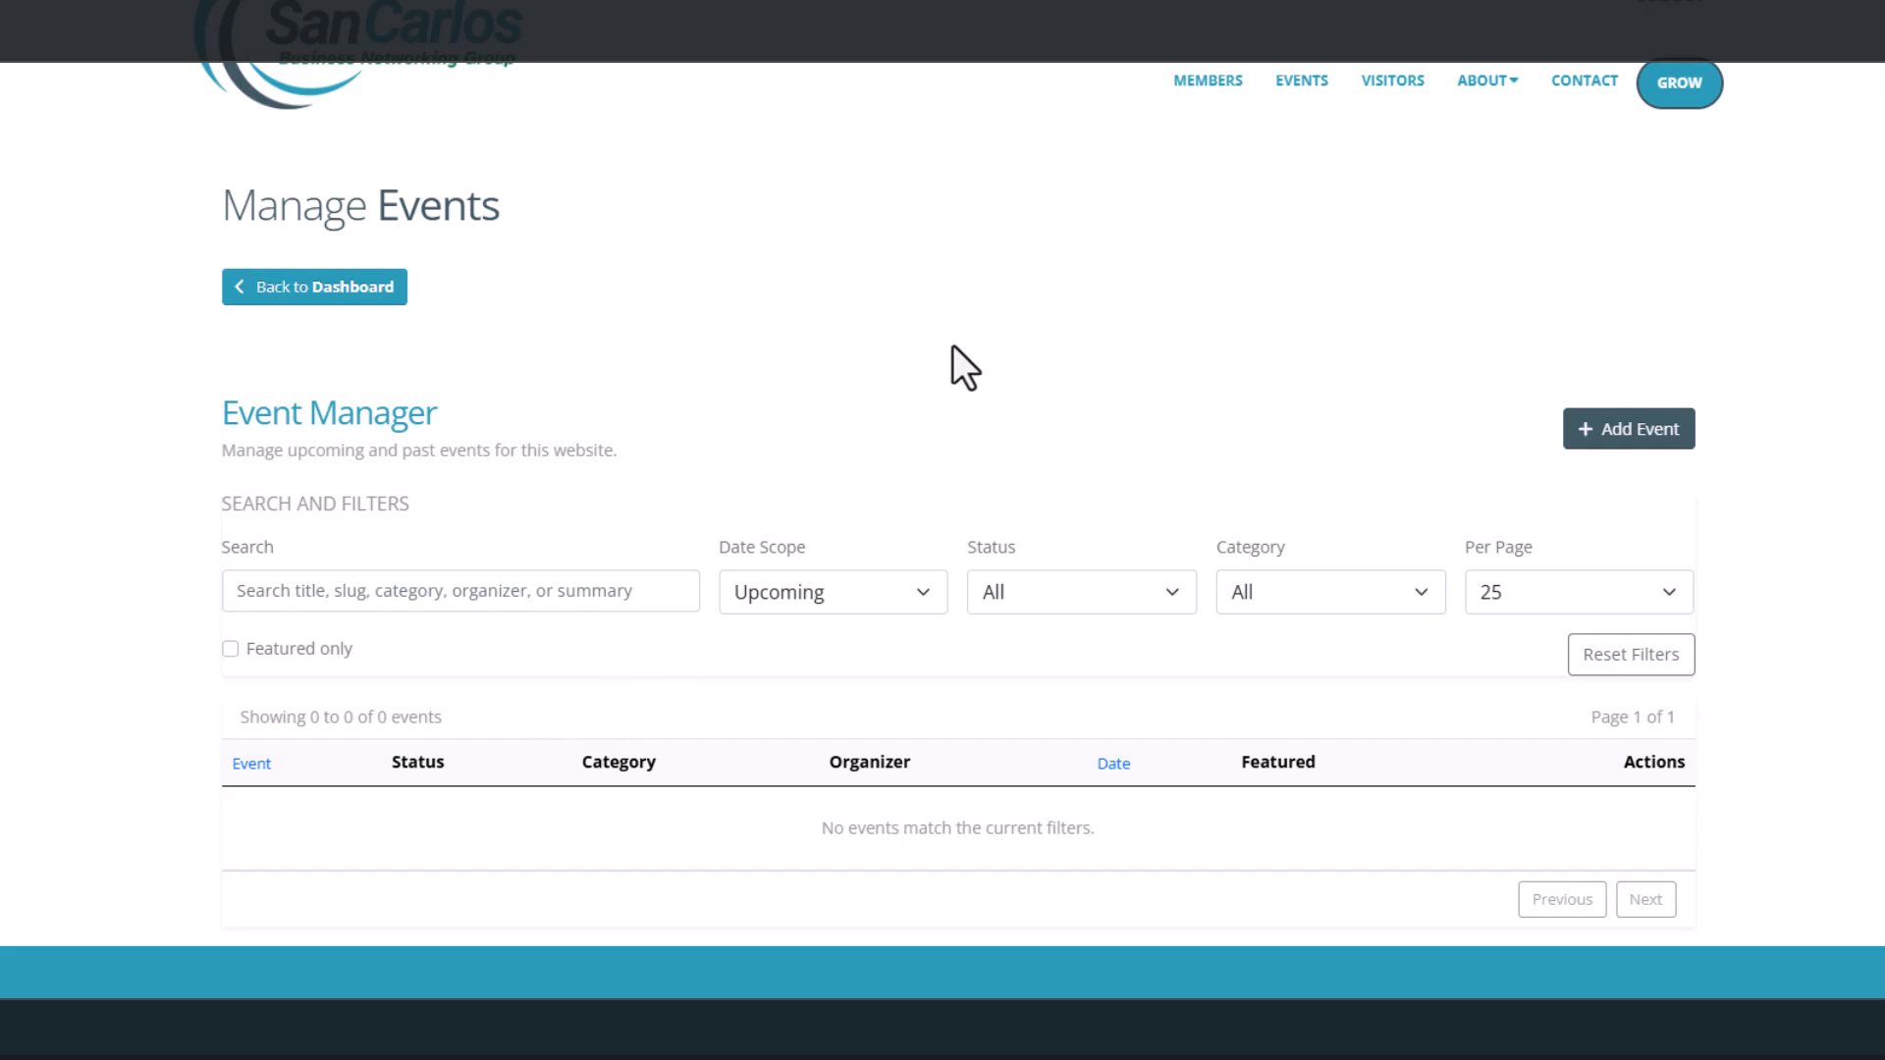
{"action": "left_click", "coordinate": [770, 606]}
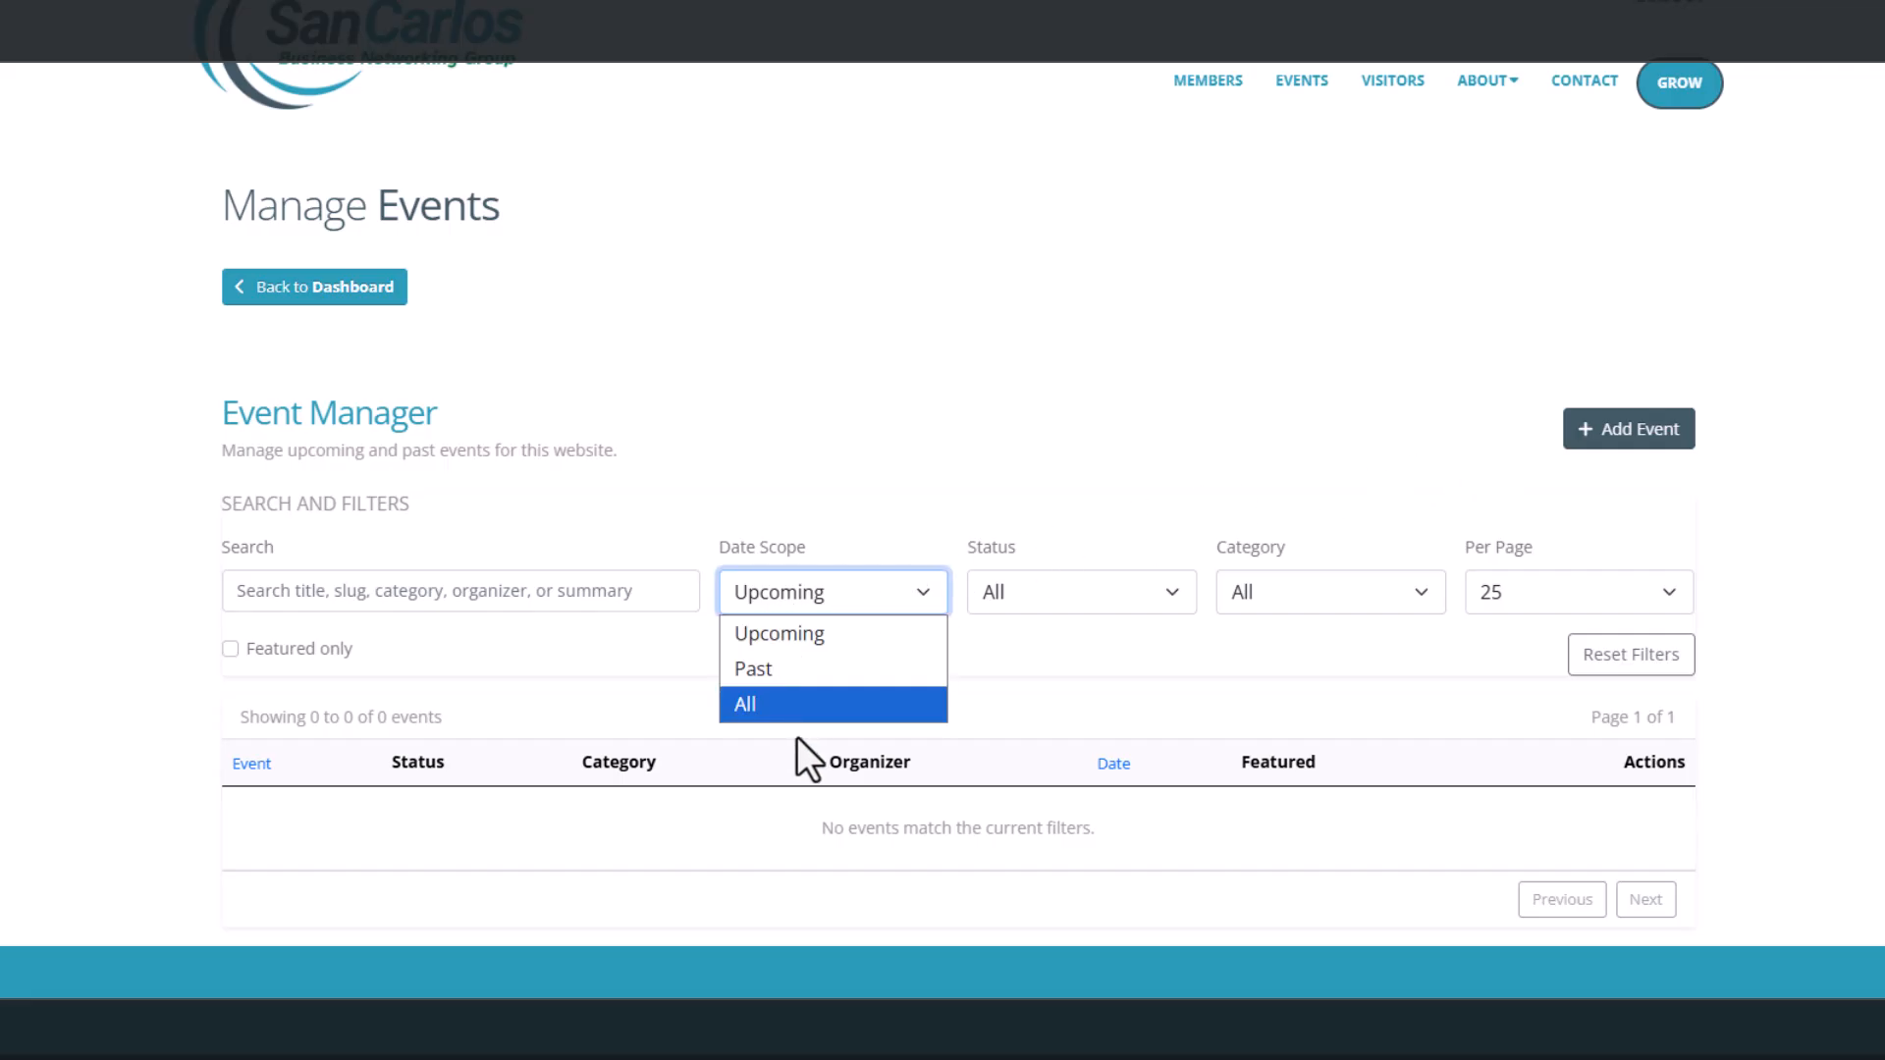
{"action": "left_click", "coordinate": [797, 707]}
{"action": "left_click", "coordinate": [864, 601]}
{"action": "left_click", "coordinate": [957, 493]}
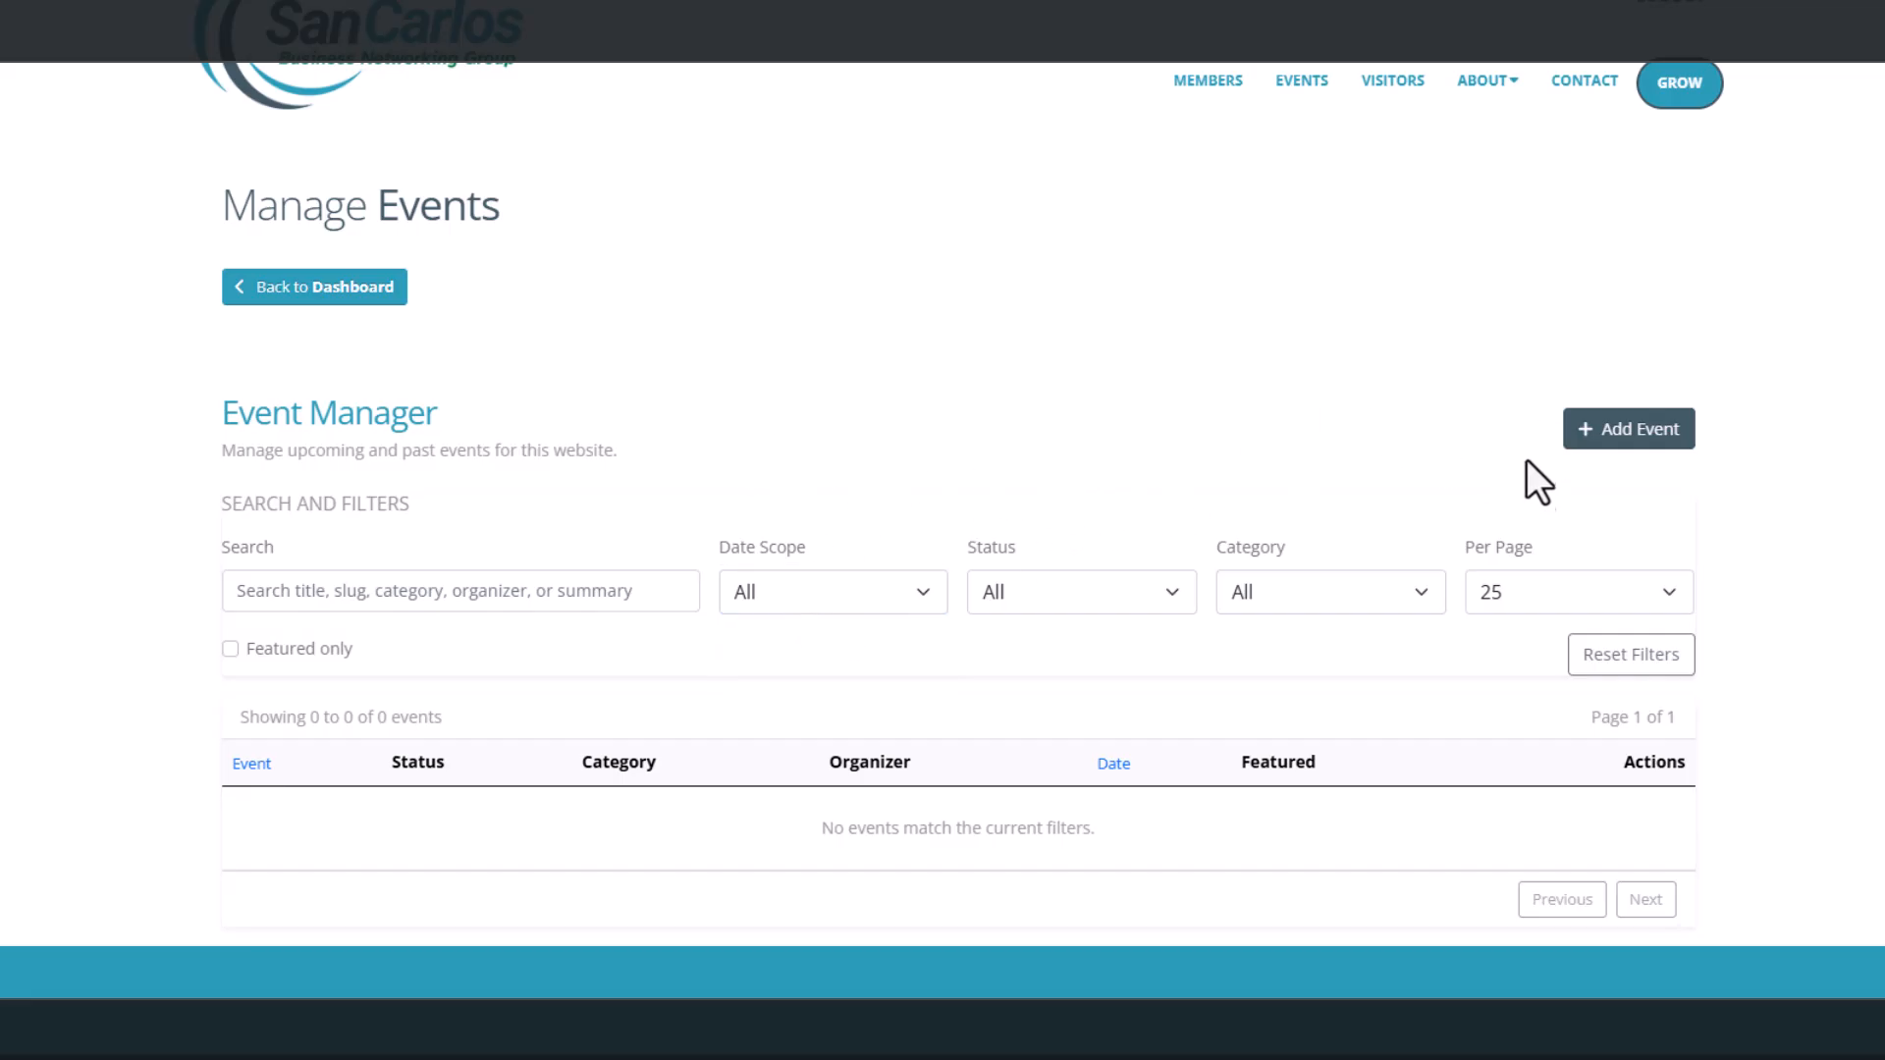
Step: Start a new event and look over the form's basics, classification, venue, calls to action and image sections
{"action": "left_click", "coordinate": [1612, 440]}
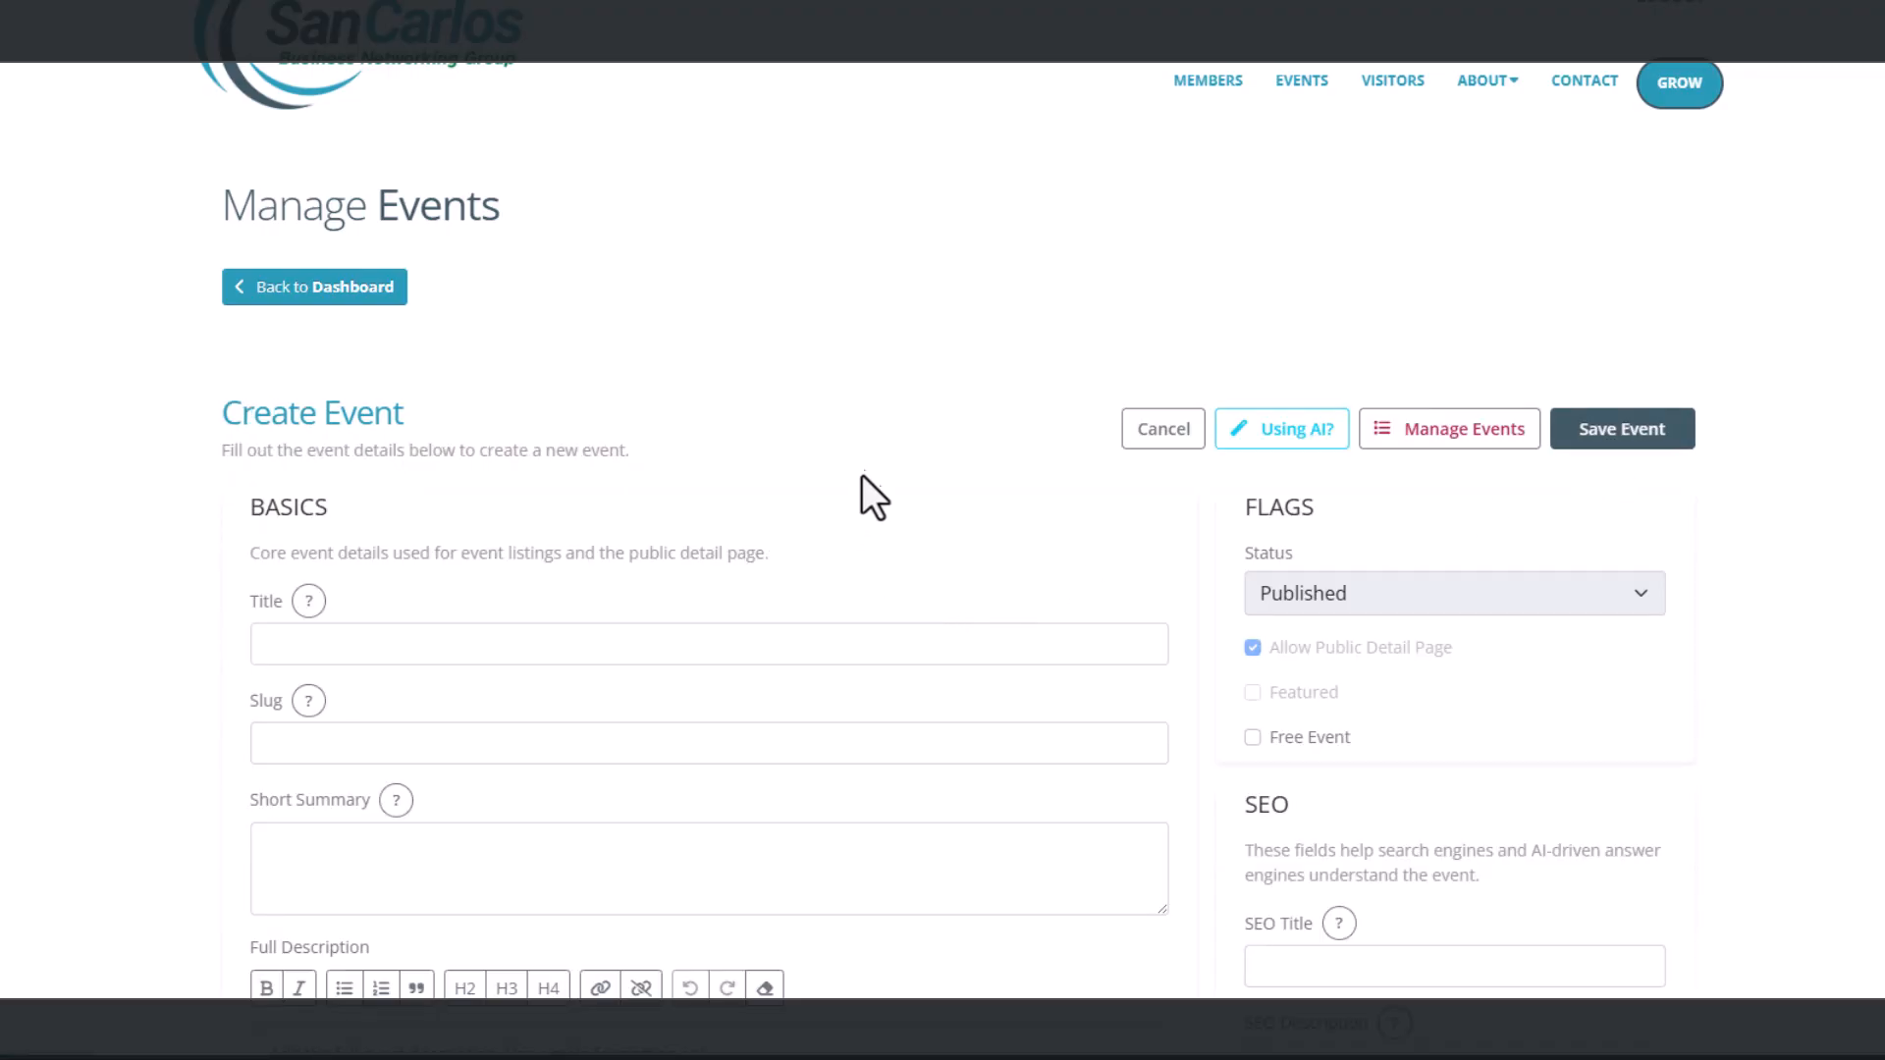
{"action": "scroll", "coordinate": [862, 480], "scroll_direction": "down", "scroll_amount": 1}
{"action": "scroll", "coordinate": [856, 456], "scroll_direction": "down", "scroll_amount": 7}
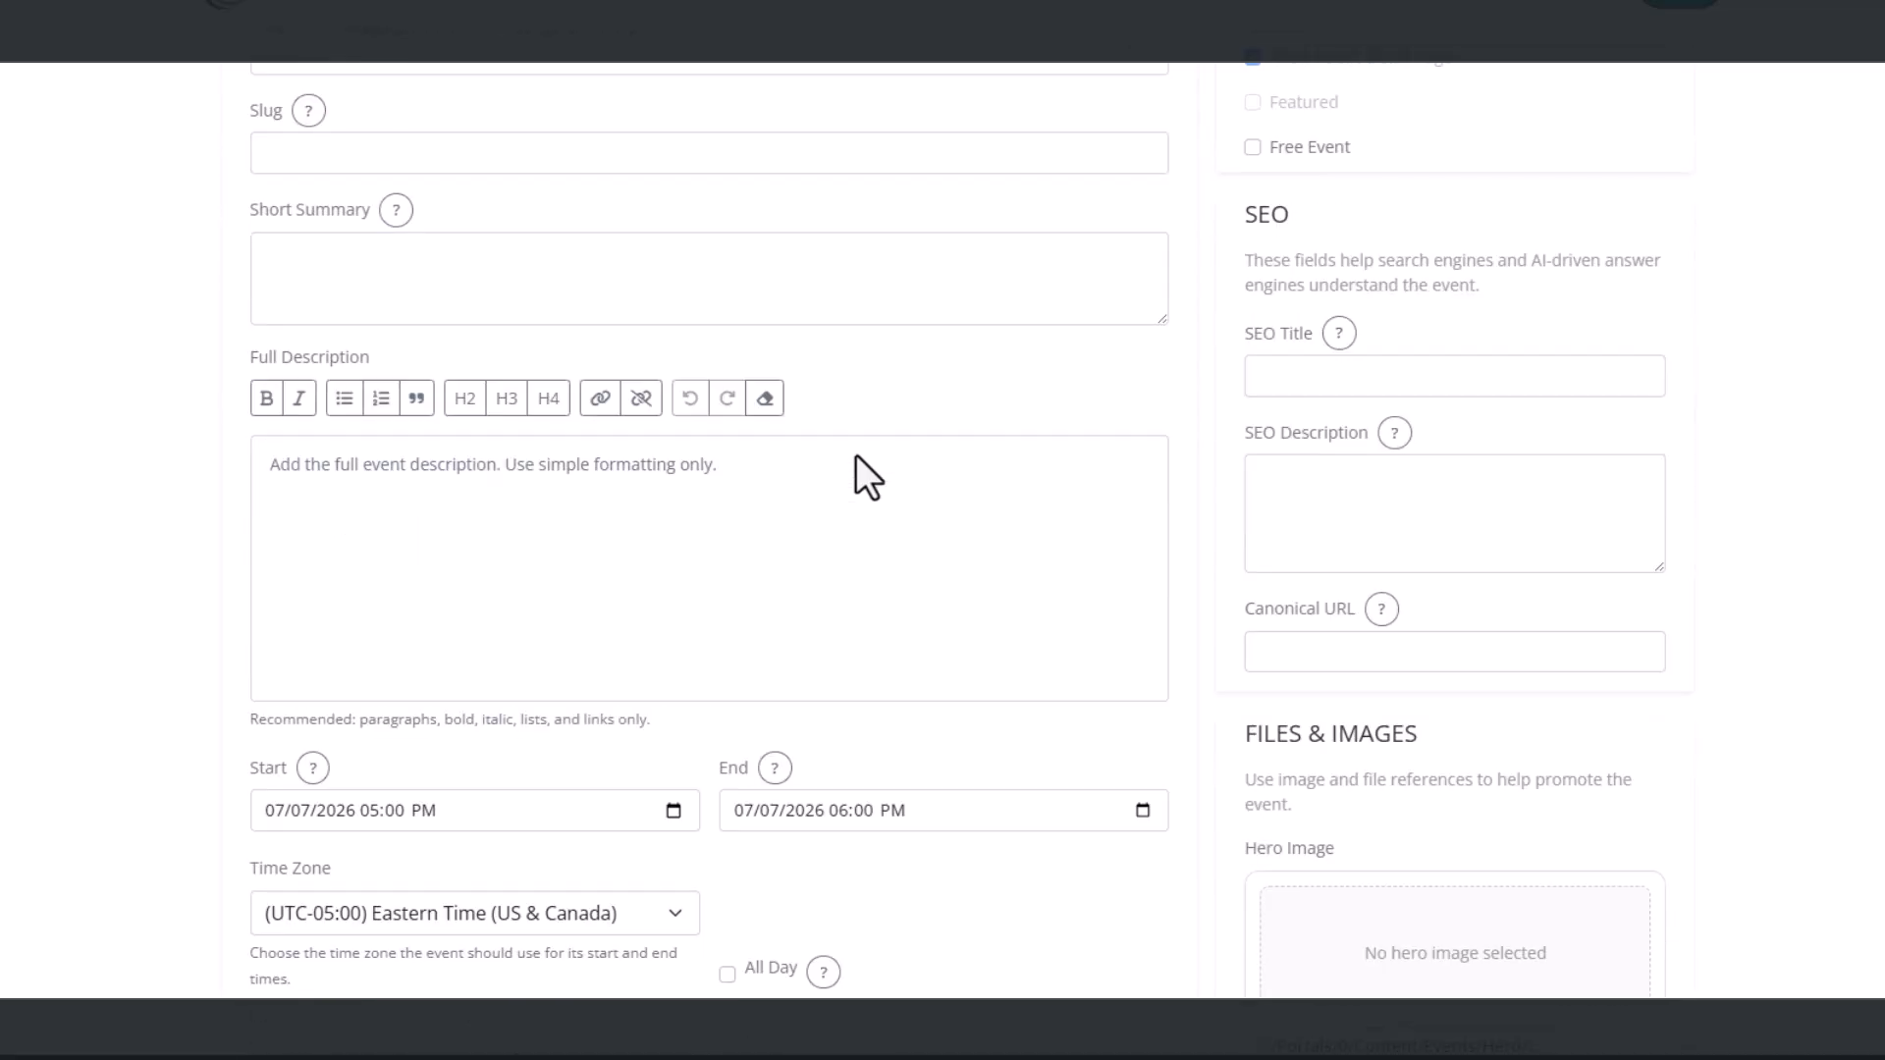
{"action": "scroll", "coordinate": [849, 503], "scroll_direction": "down", "scroll_amount": 14}
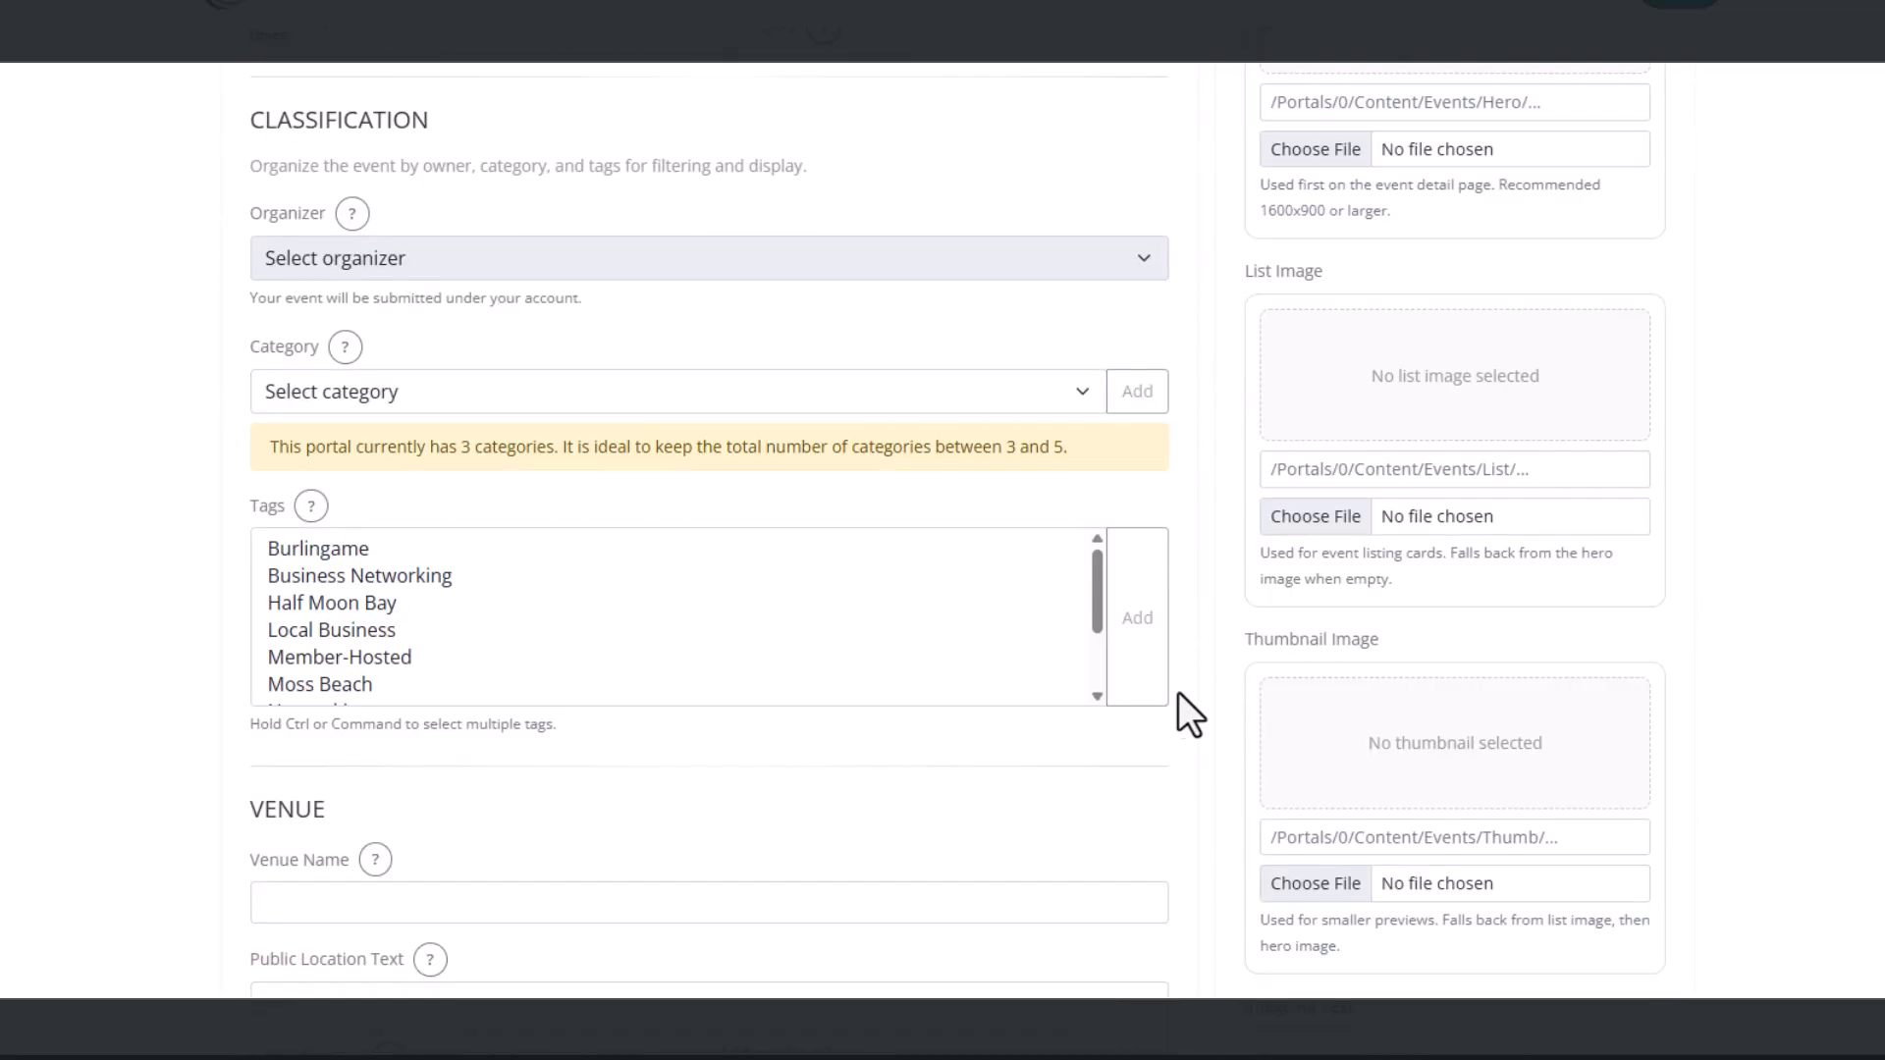
{"action": "scroll", "coordinate": [1216, 697], "scroll_direction": "up", "scroll_amount": 20}
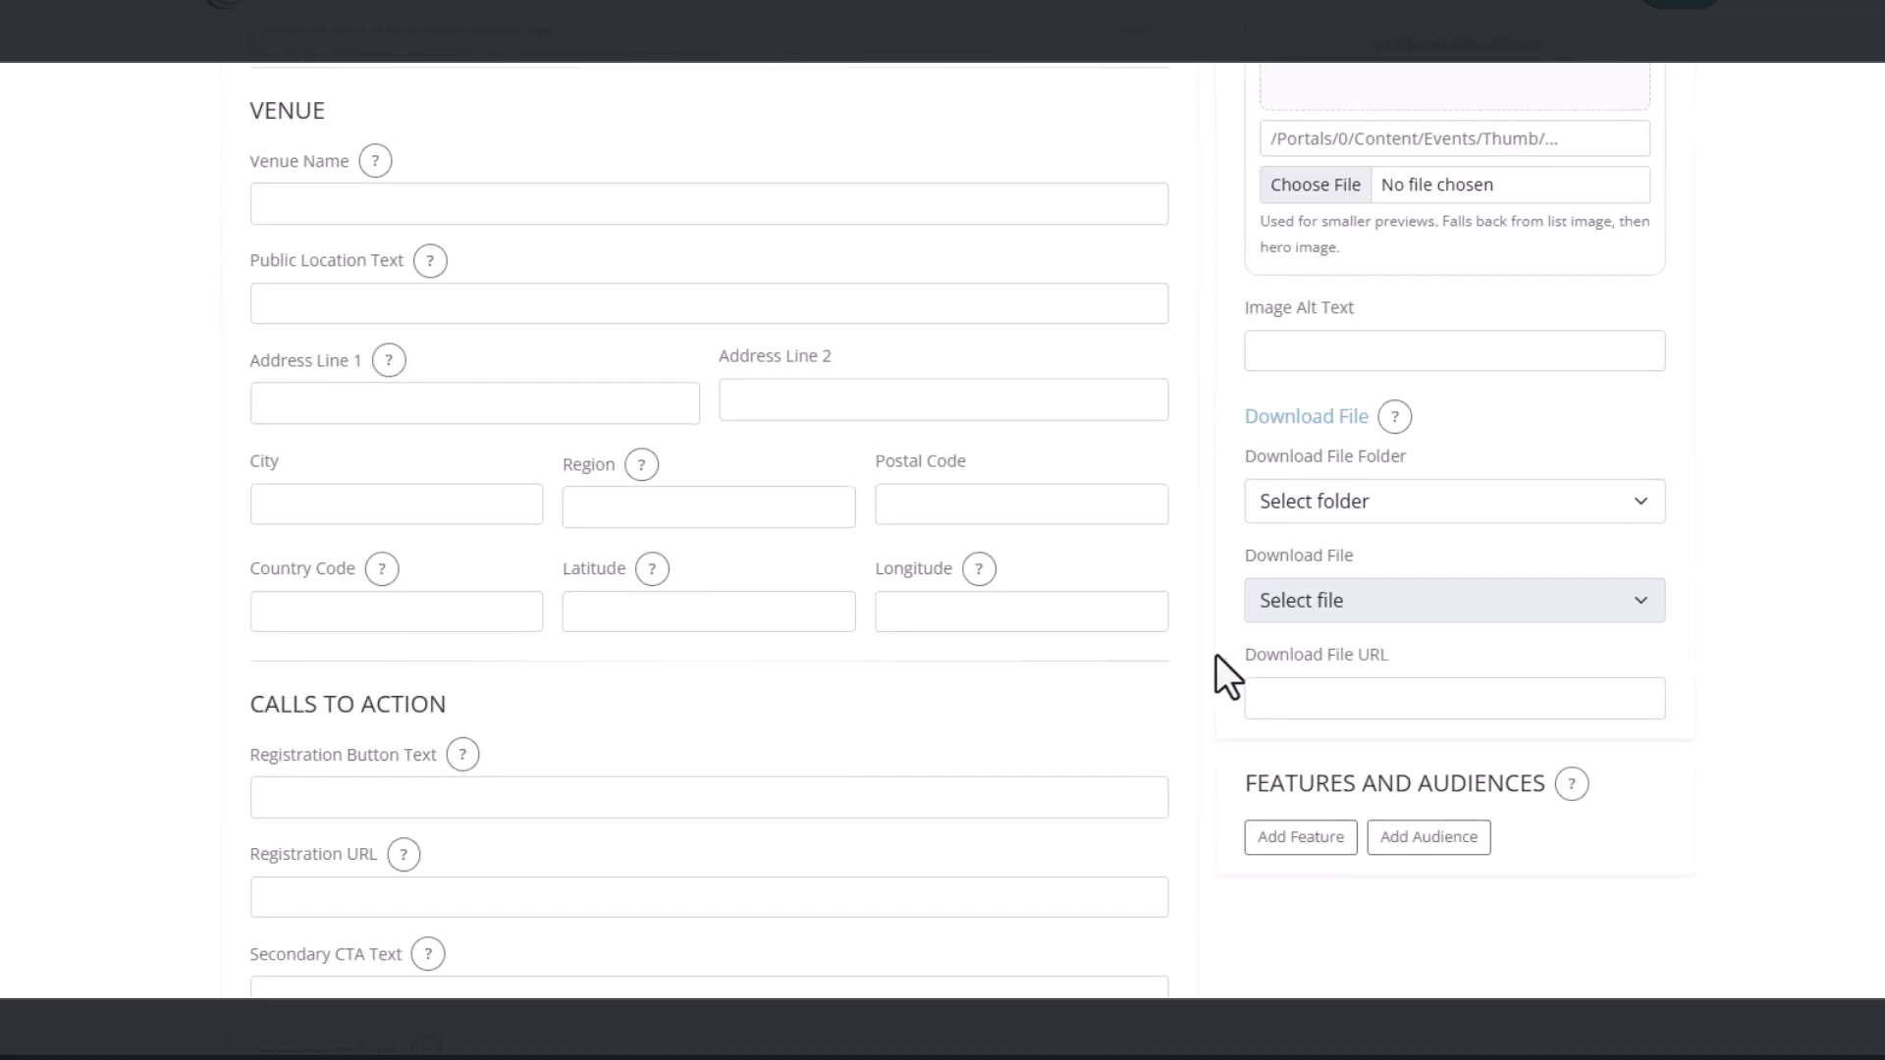
{"action": "scroll", "coordinate": [1179, 555], "scroll_direction": "up", "scroll_amount": 3}
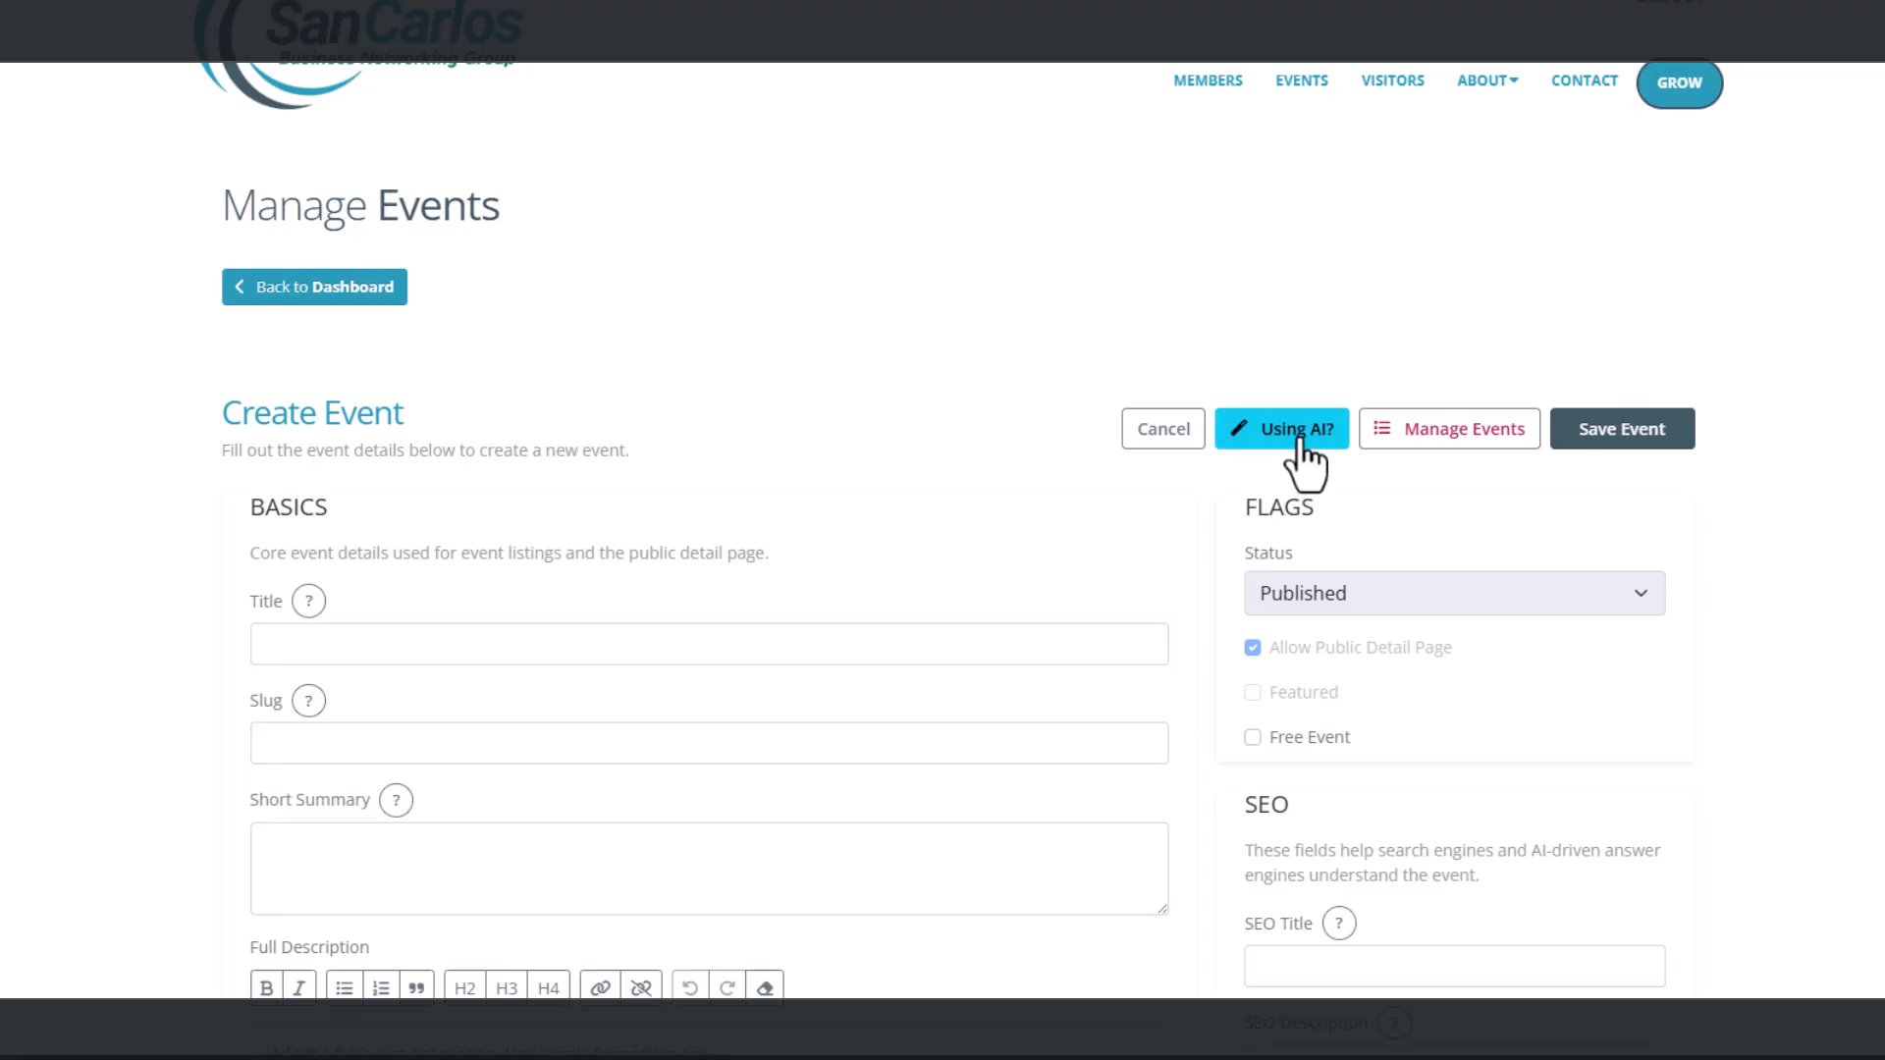
Step: Open the AI content helper for the event form, read its prompt from the beginning and close it
{"action": "left_click", "coordinate": [1298, 432]}
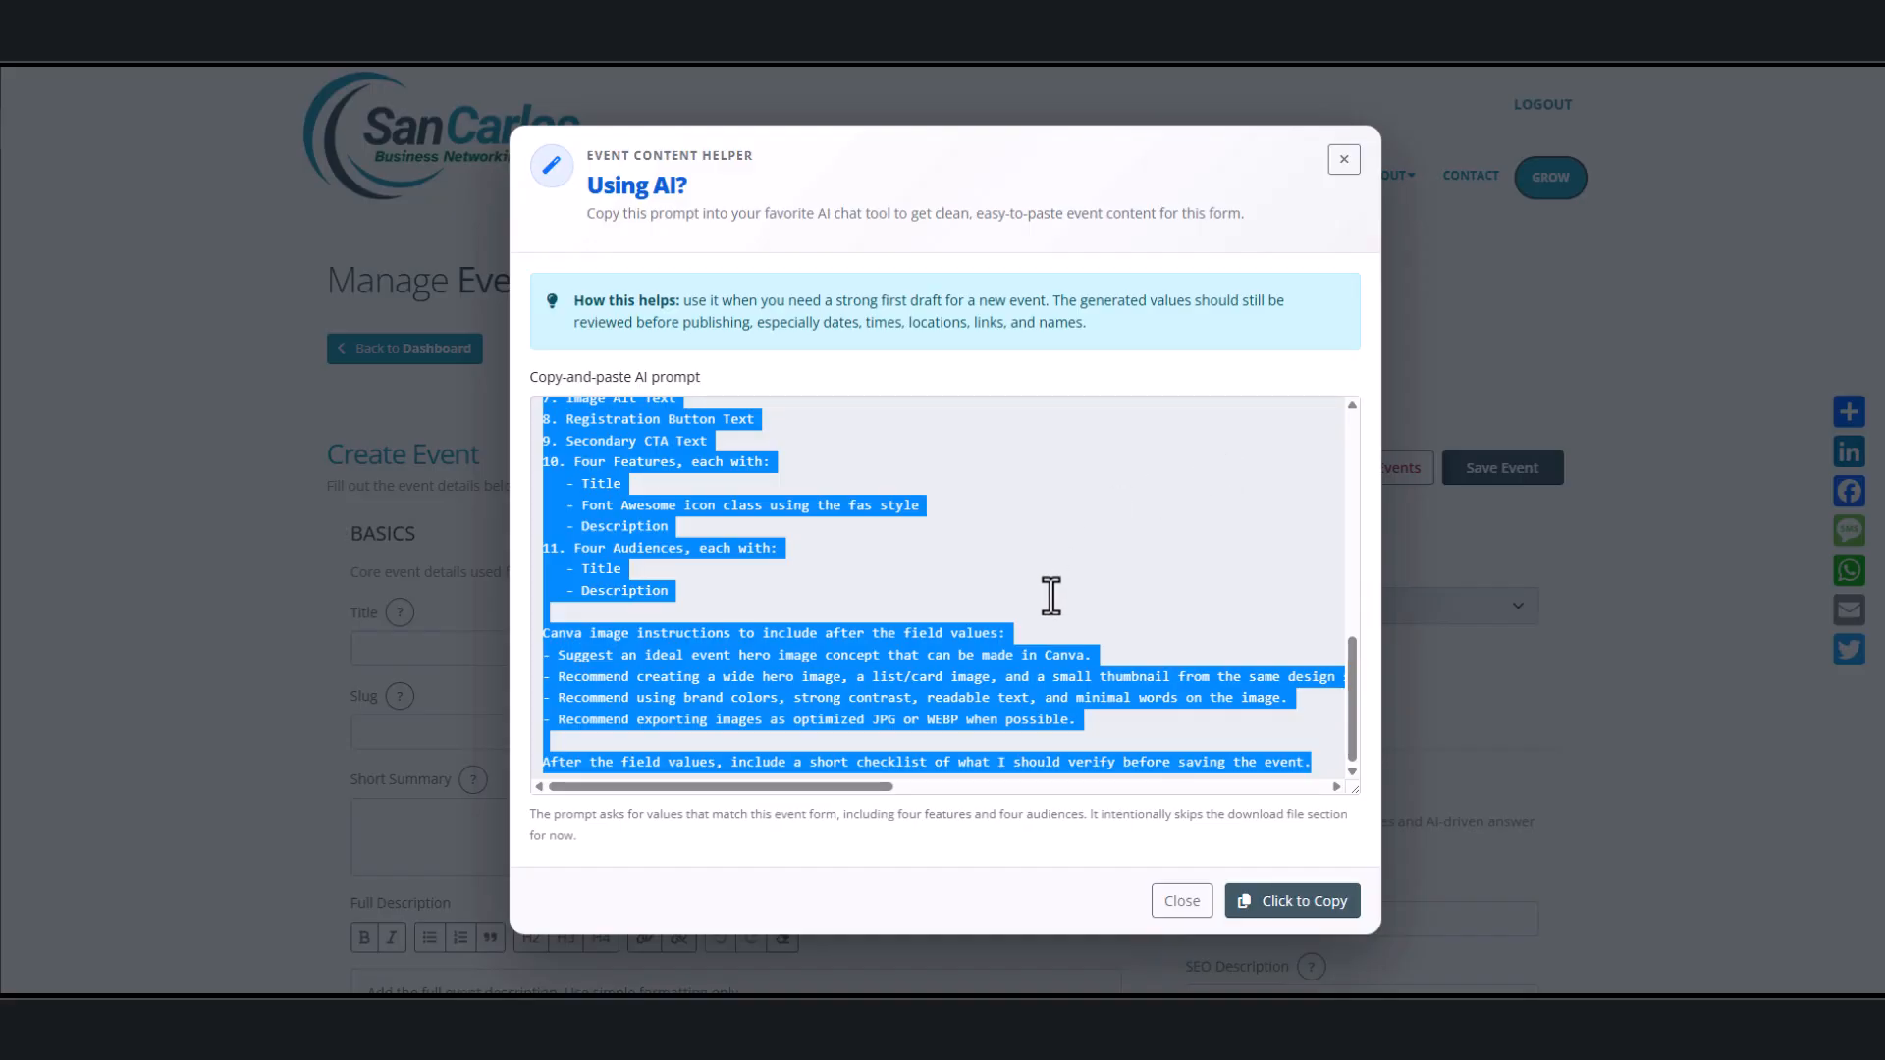
{"action": "scroll", "coordinate": [1050, 595], "scroll_direction": "up", "scroll_amount": 10}
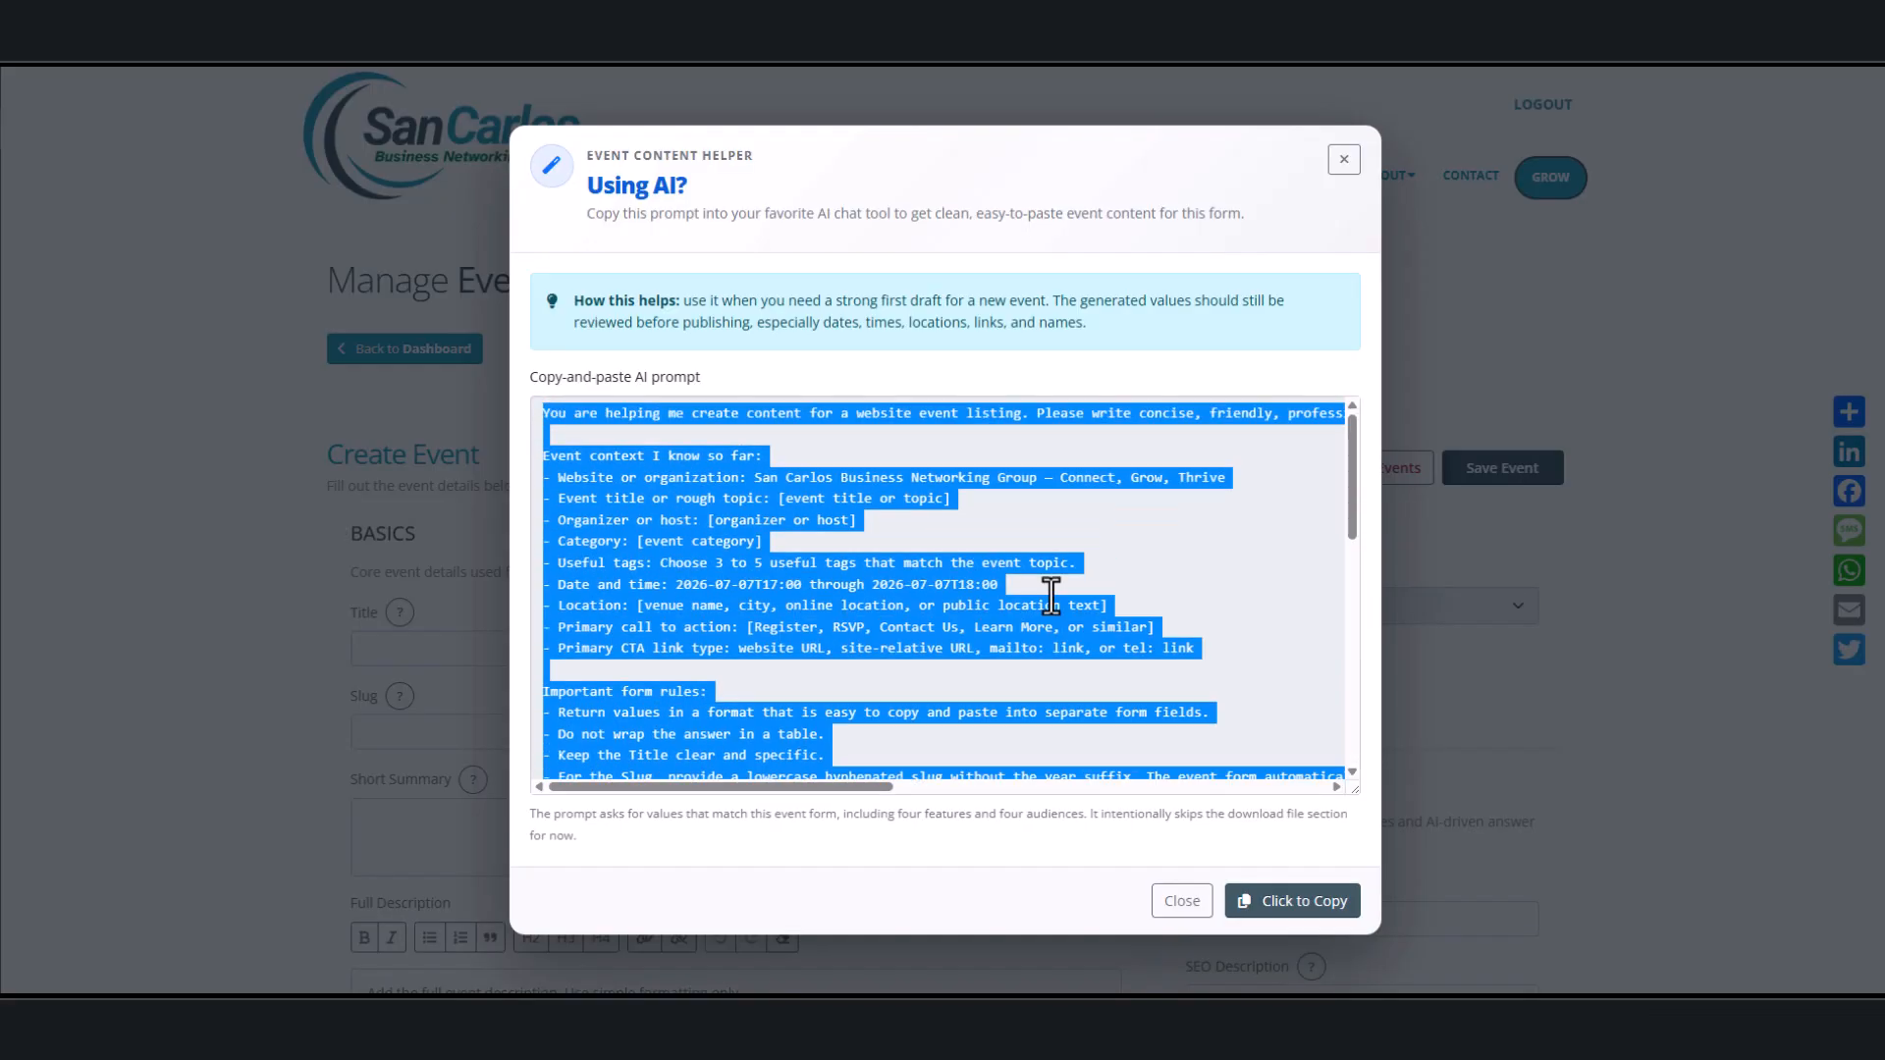
{"action": "left_click", "coordinate": [1190, 915]}
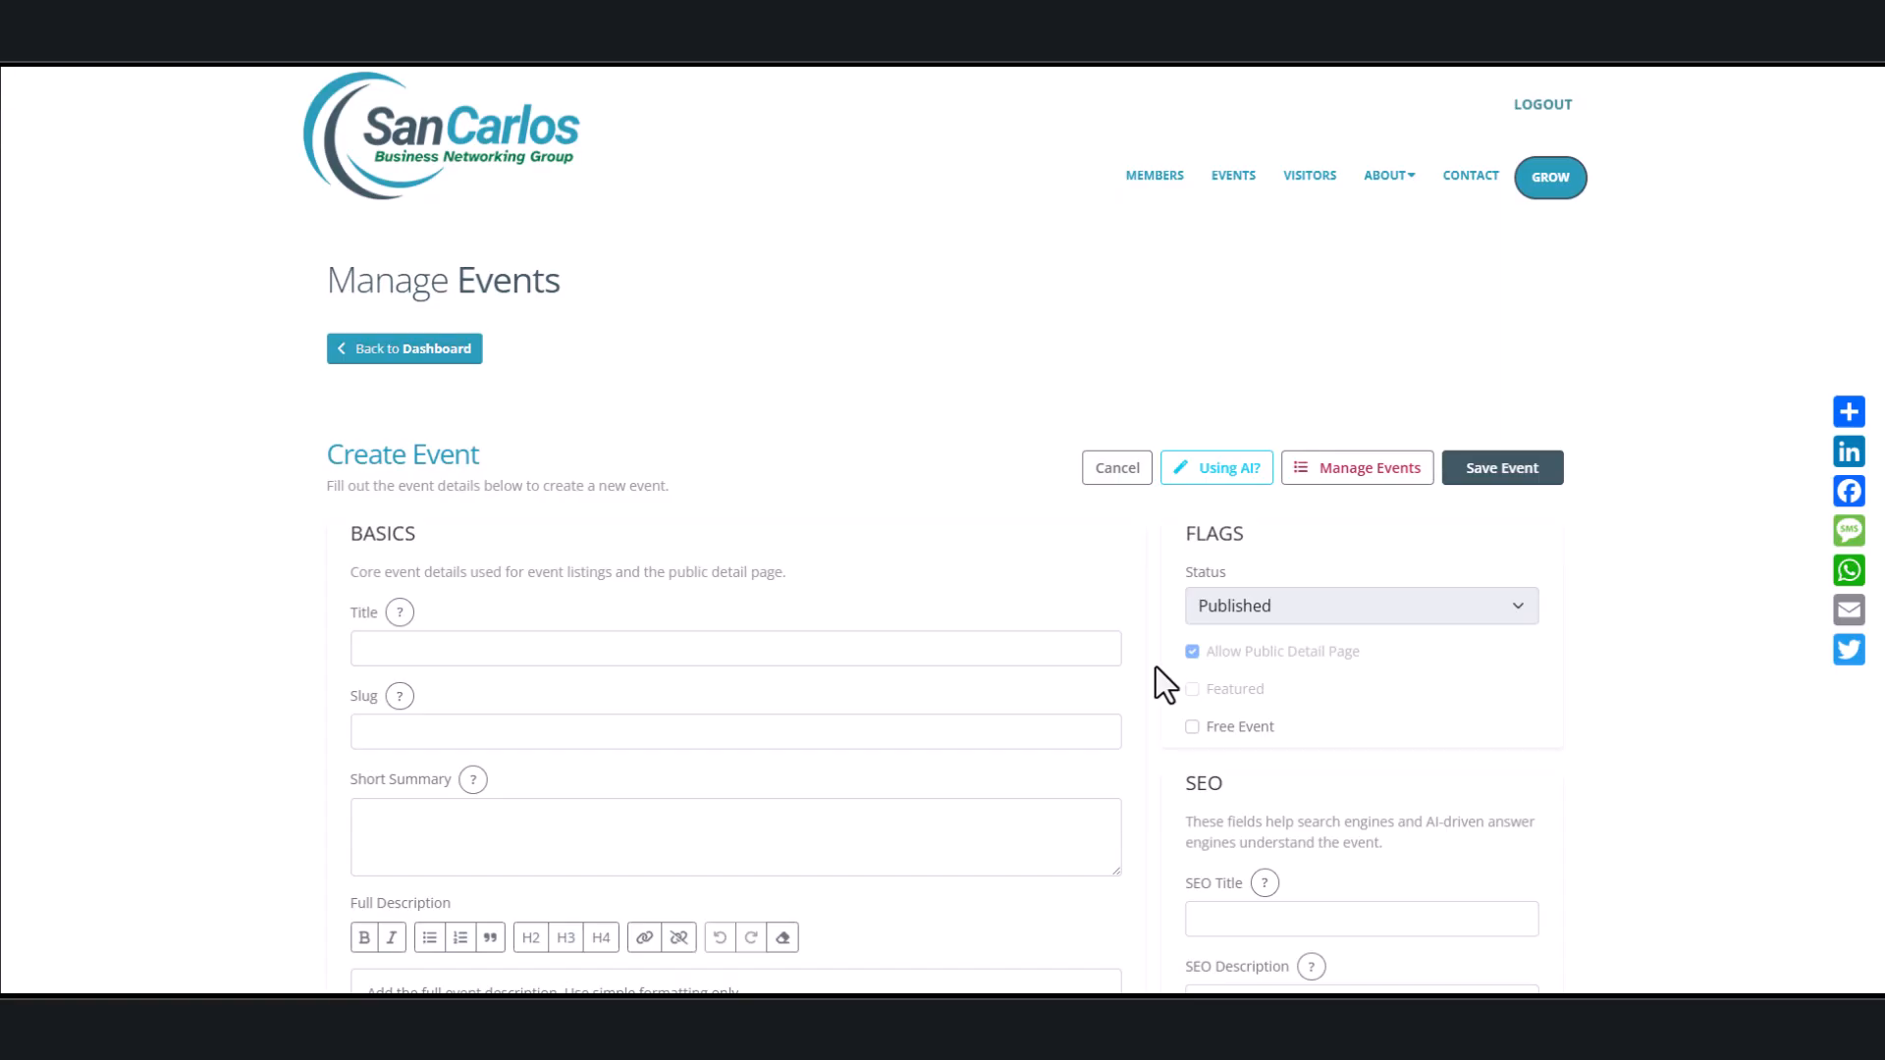
Step: Copy the ready-made AI prompt from the event content helper and close the helper
{"action": "left_click", "coordinate": [1199, 469]}
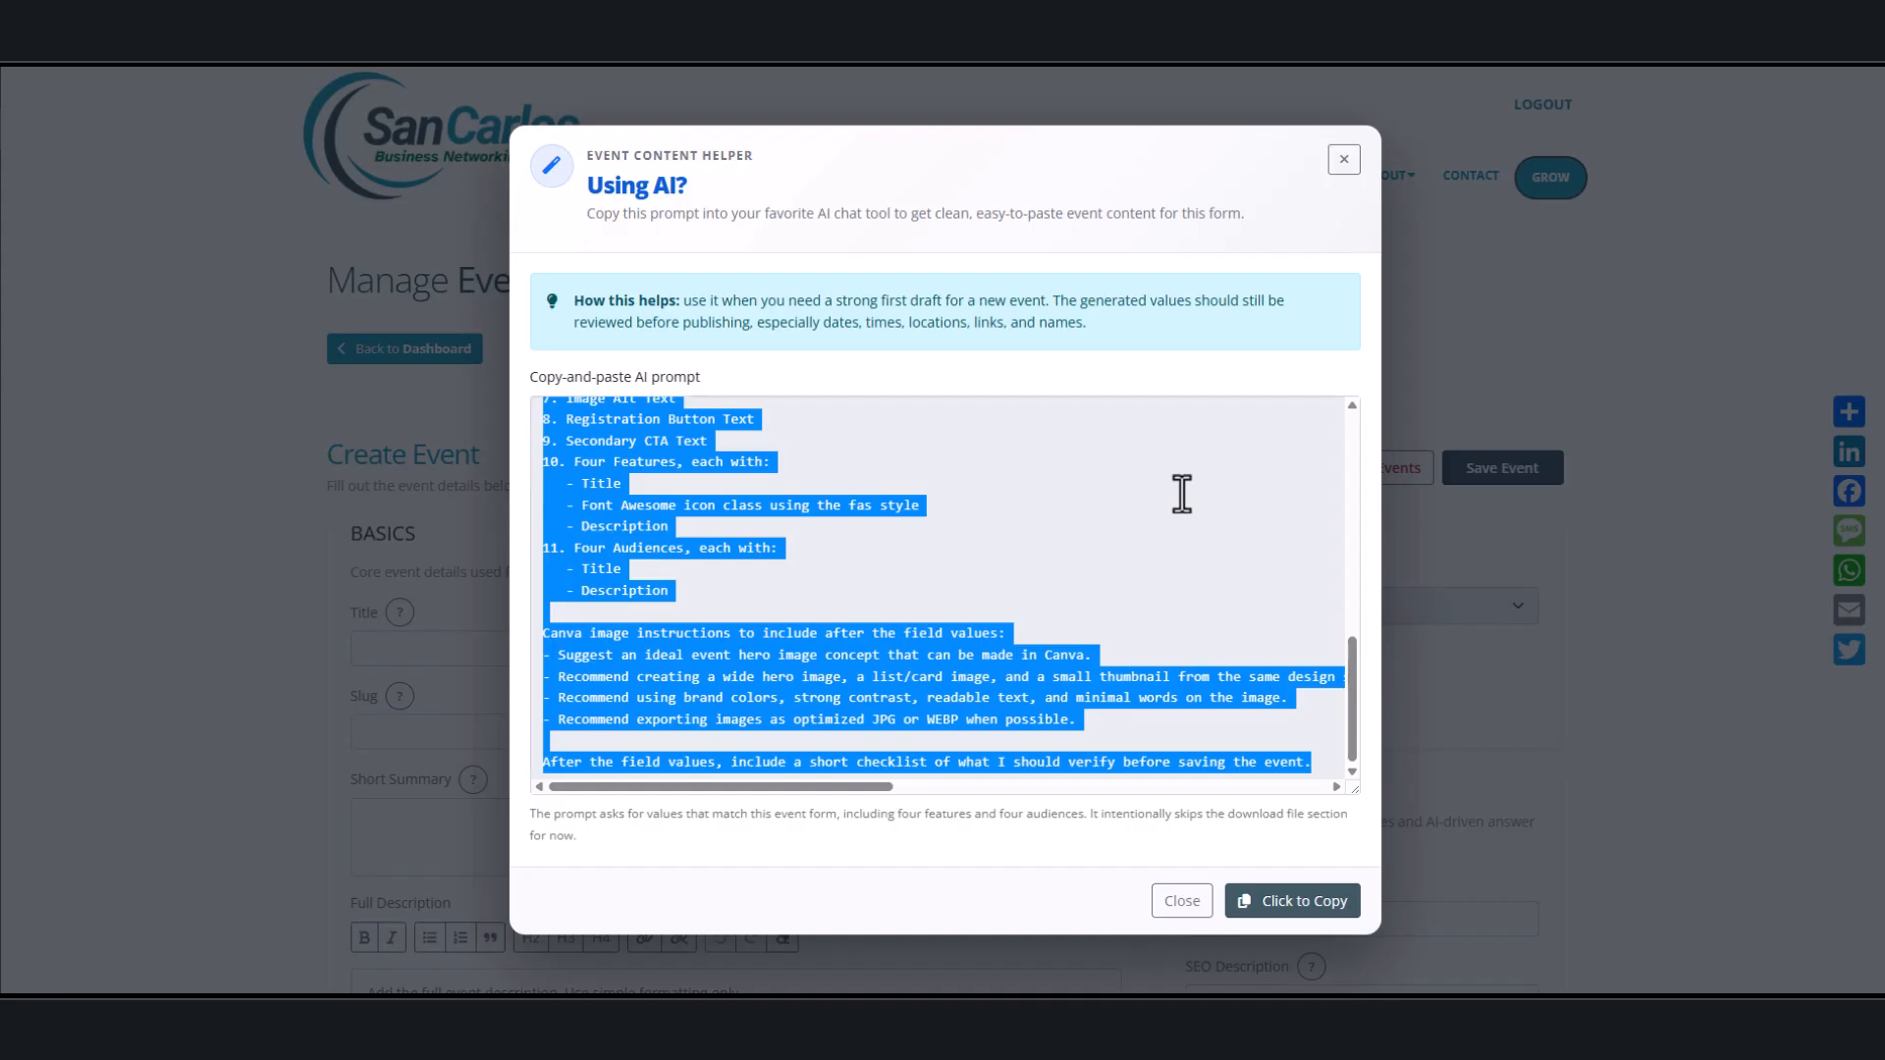
{"action": "left_click", "coordinate": [1288, 913]}
{"action": "left_click", "coordinate": [1182, 929]}
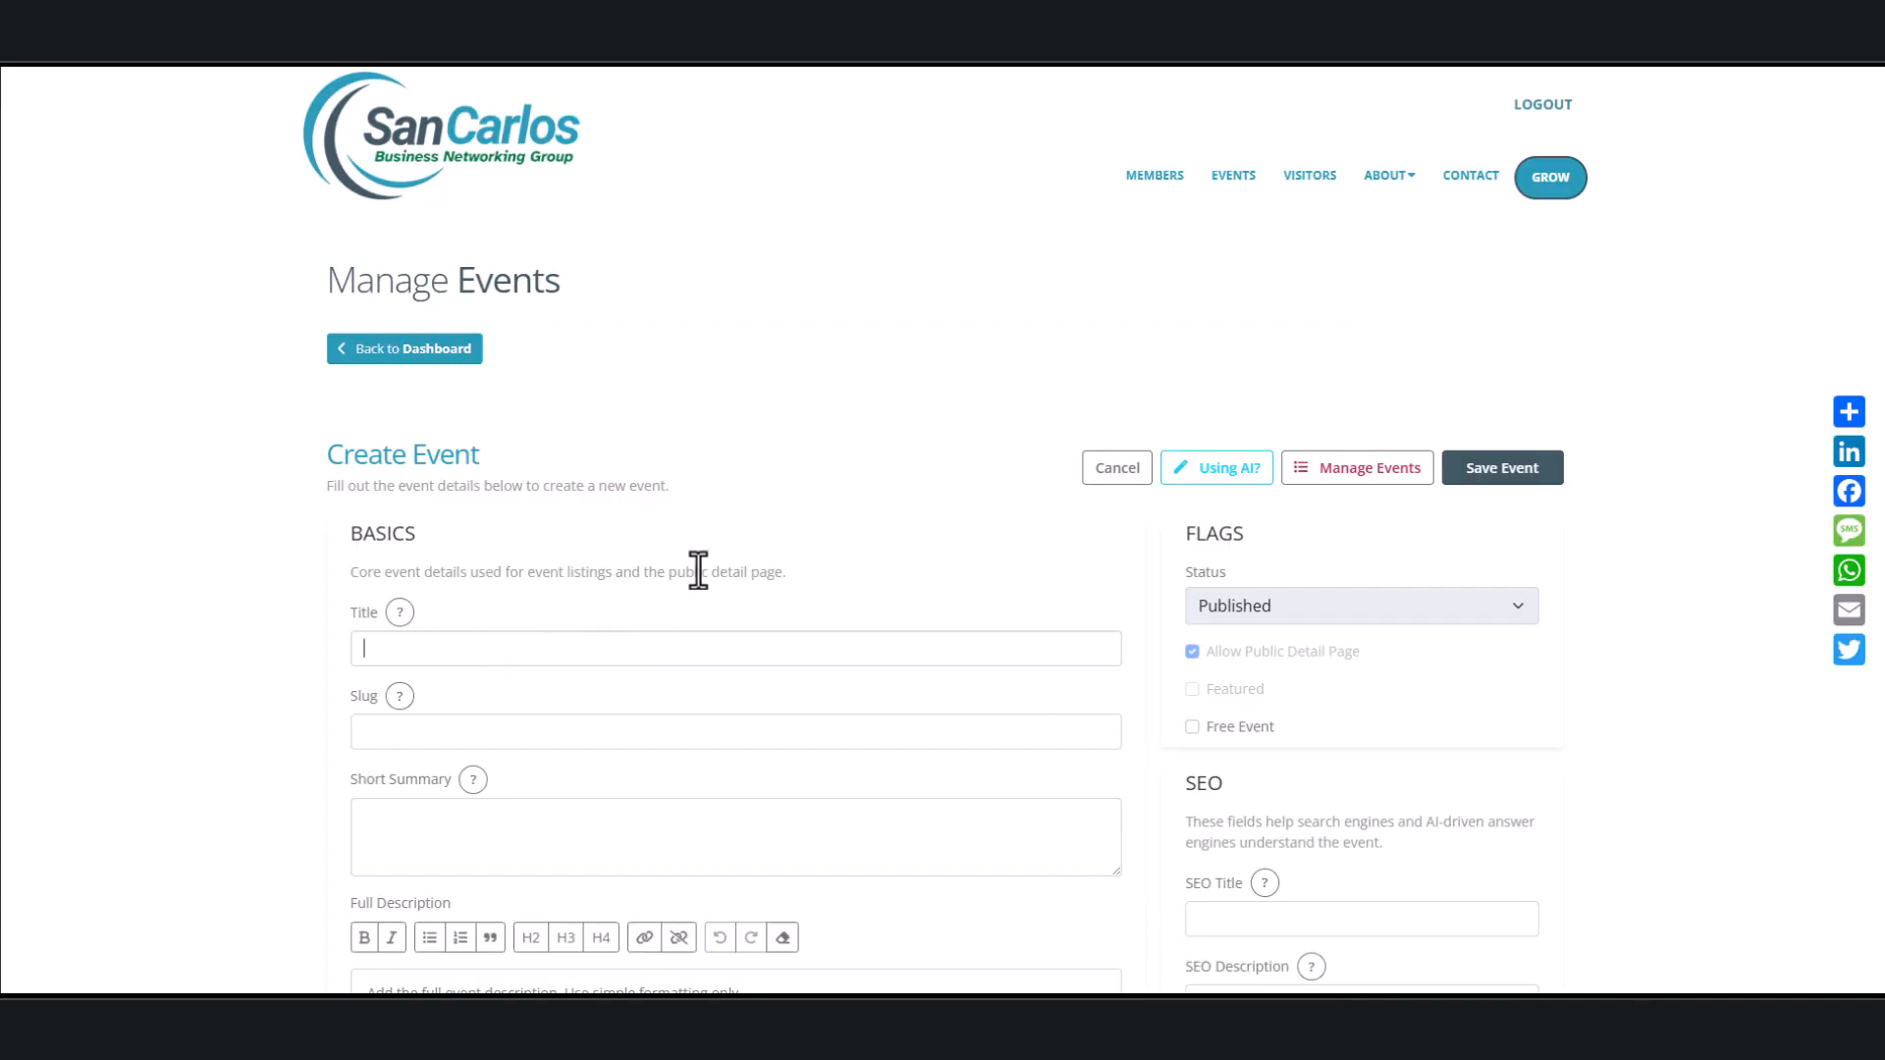
Step: Examine the Title, Slug, Short Summary and Full Description fields and the help hints in the Basics section
{"action": "scroll", "coordinate": [933, 532], "scroll_direction": "down", "scroll_amount": 2}
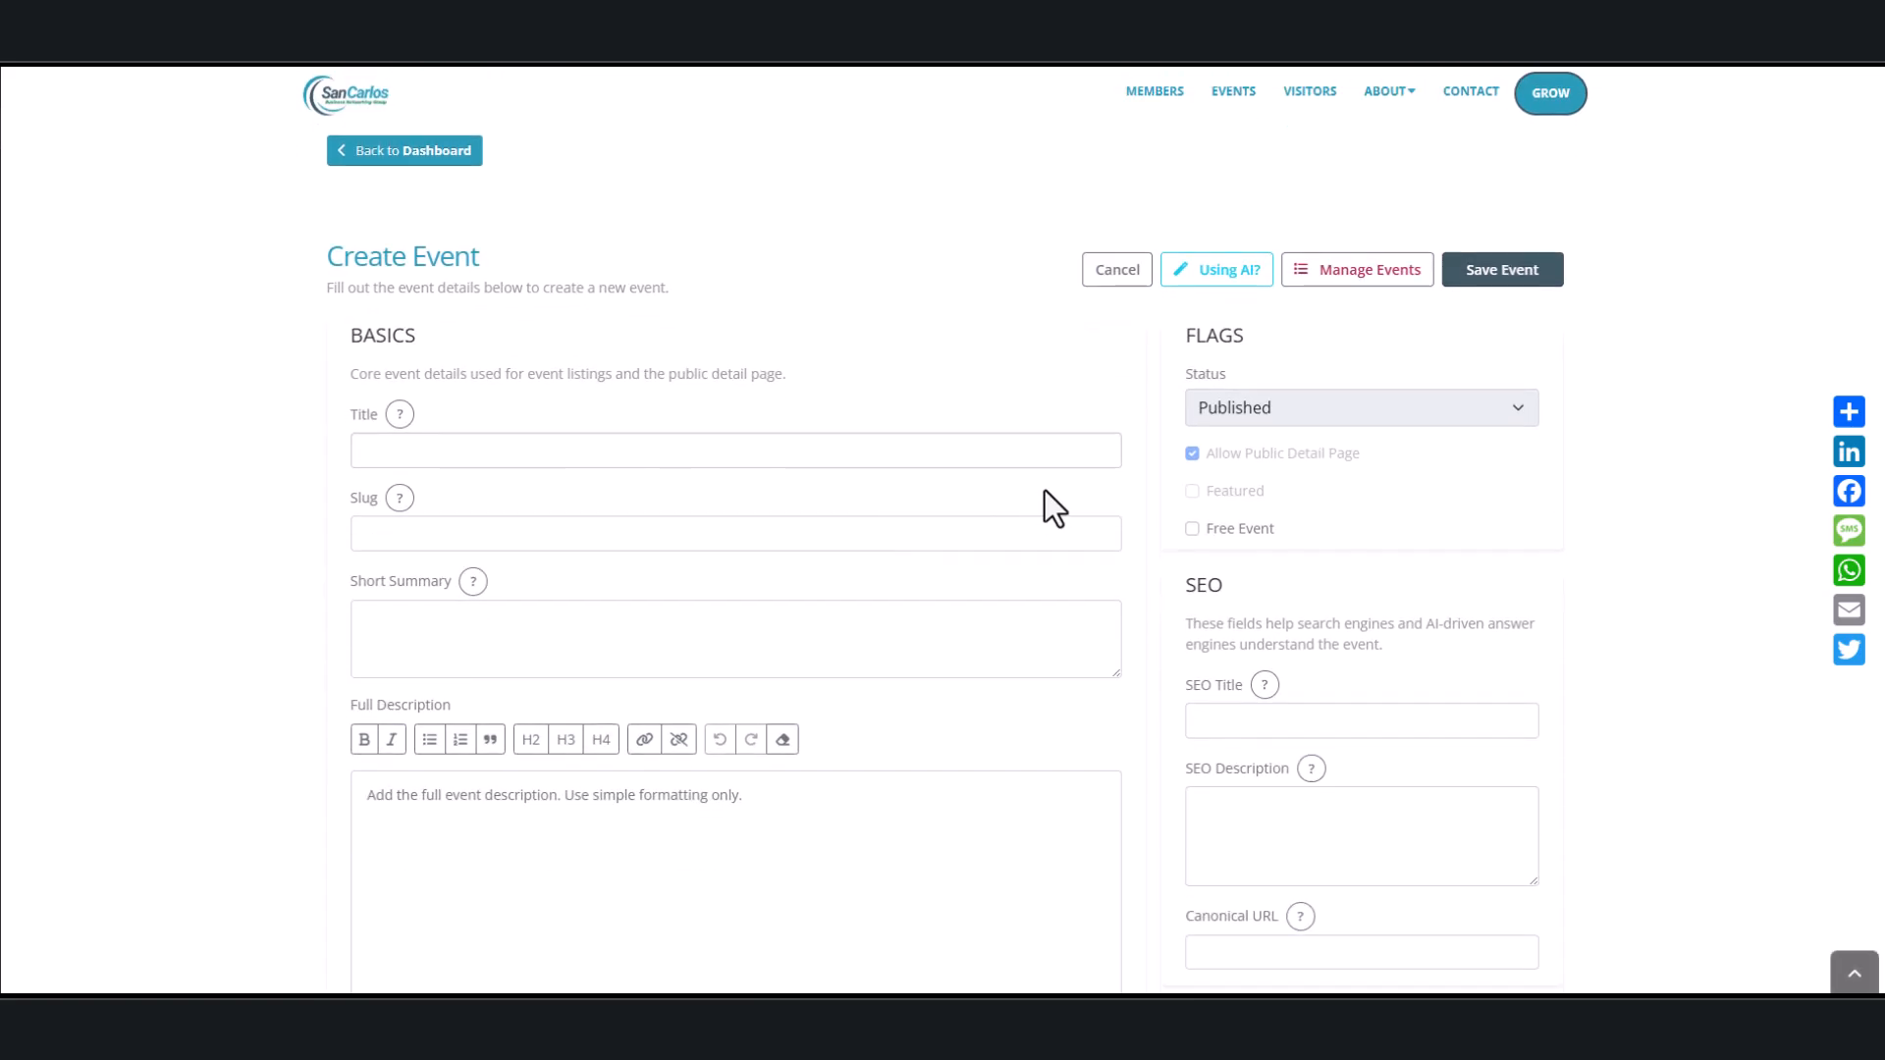
{"action": "mouse_move", "coordinate": [400, 414]}
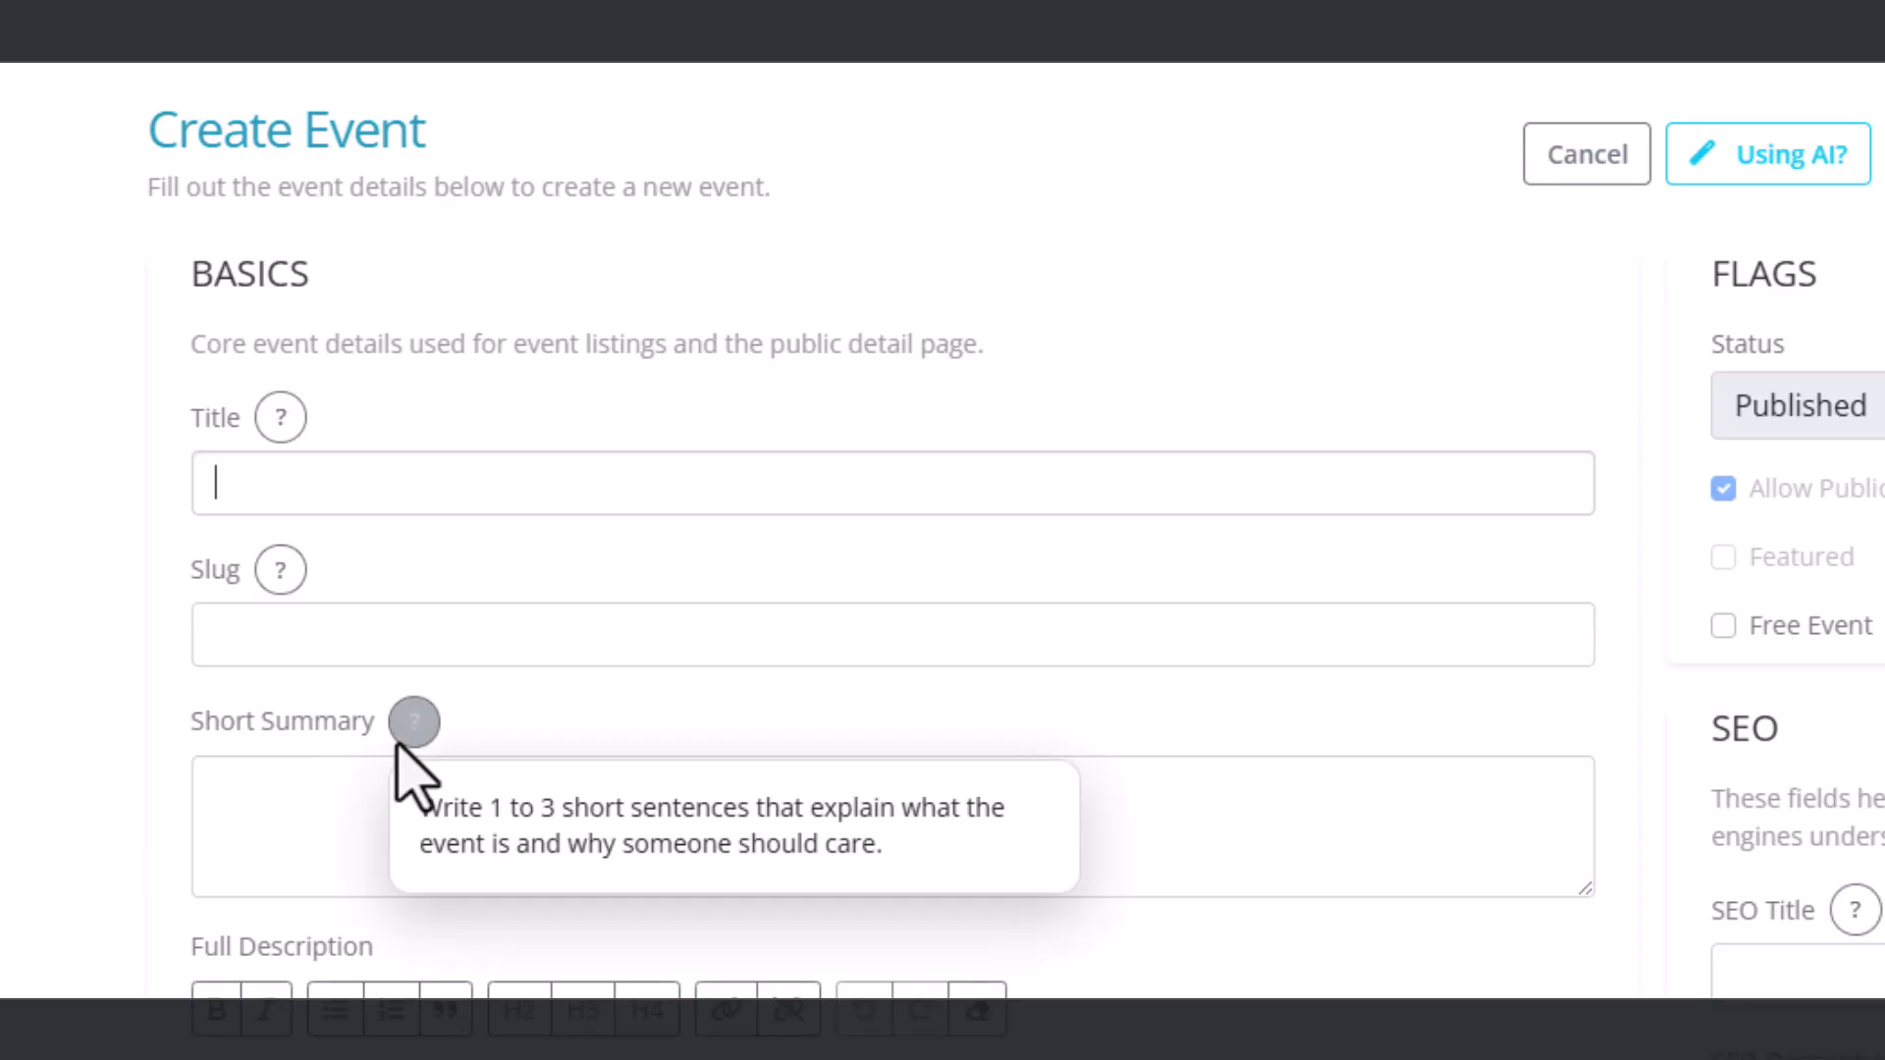
{"action": "left_click", "coordinate": [373, 805]}
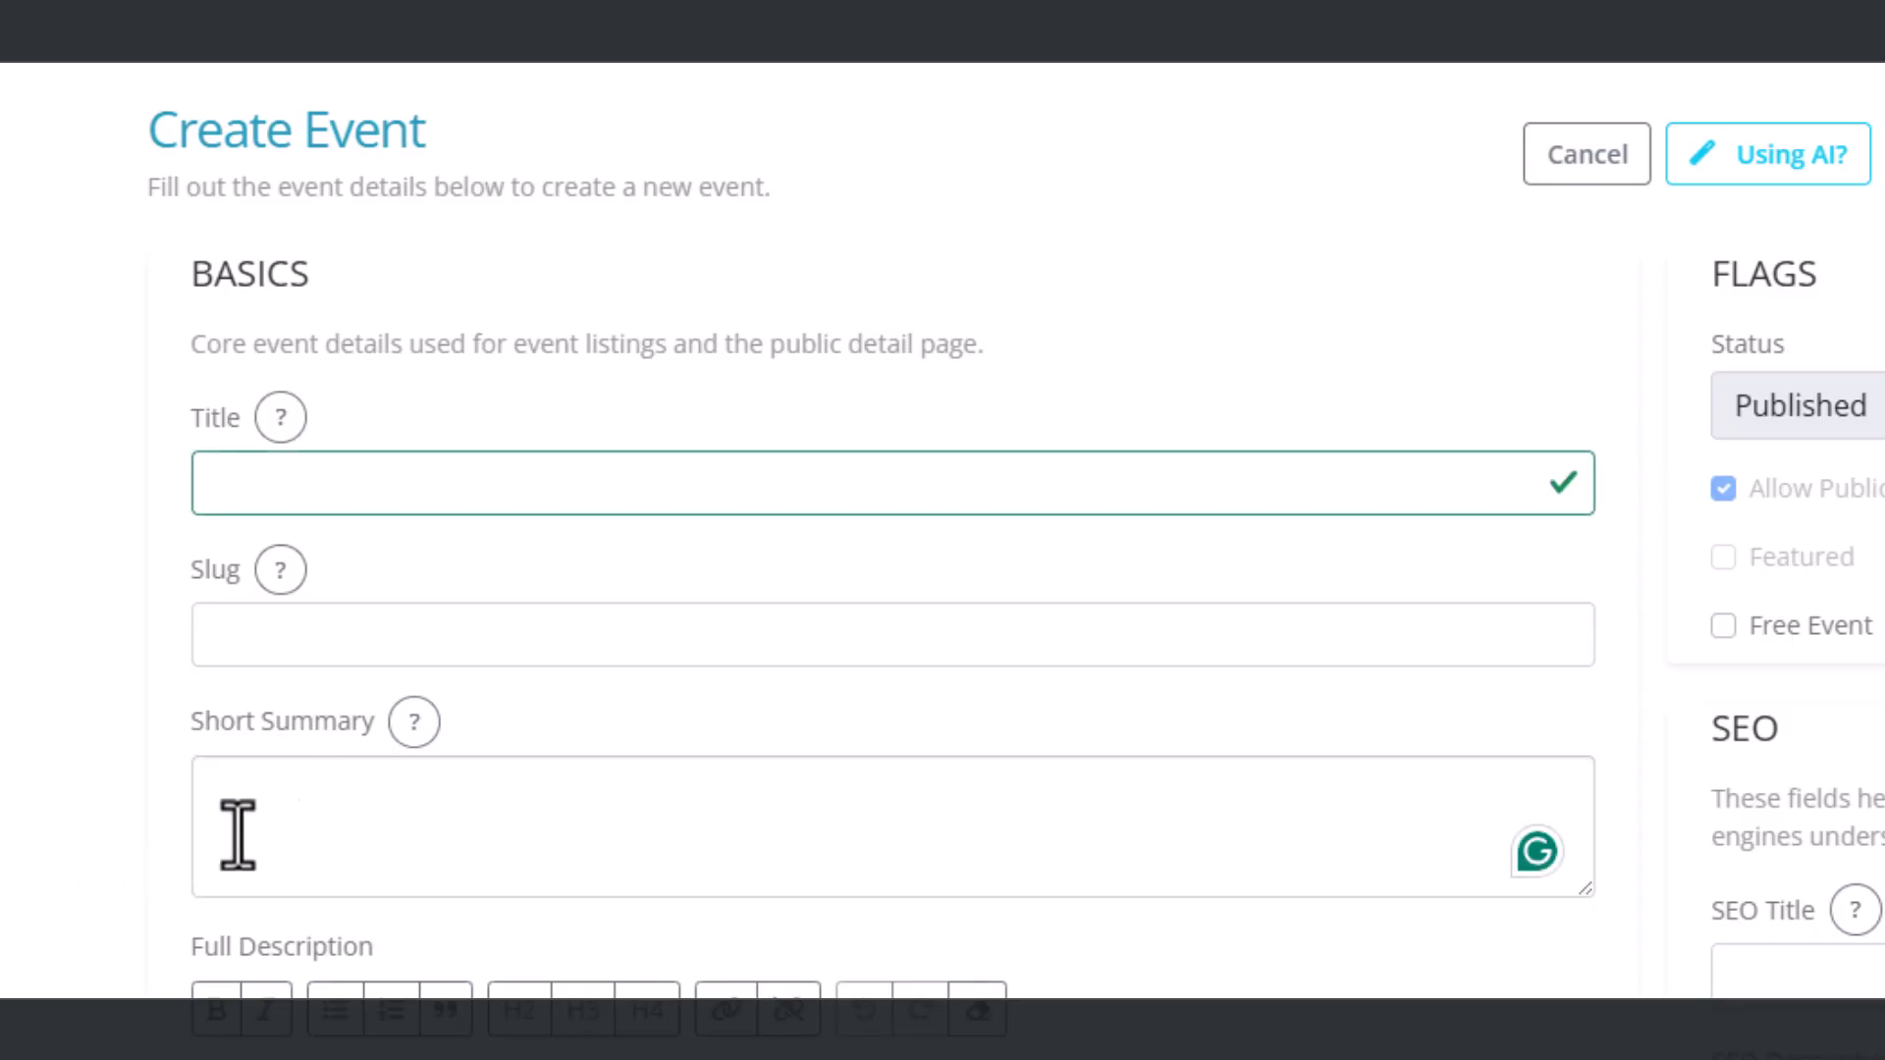
{"action": "scroll", "coordinate": [98, 883], "scroll_direction": "down", "scroll_amount": 5}
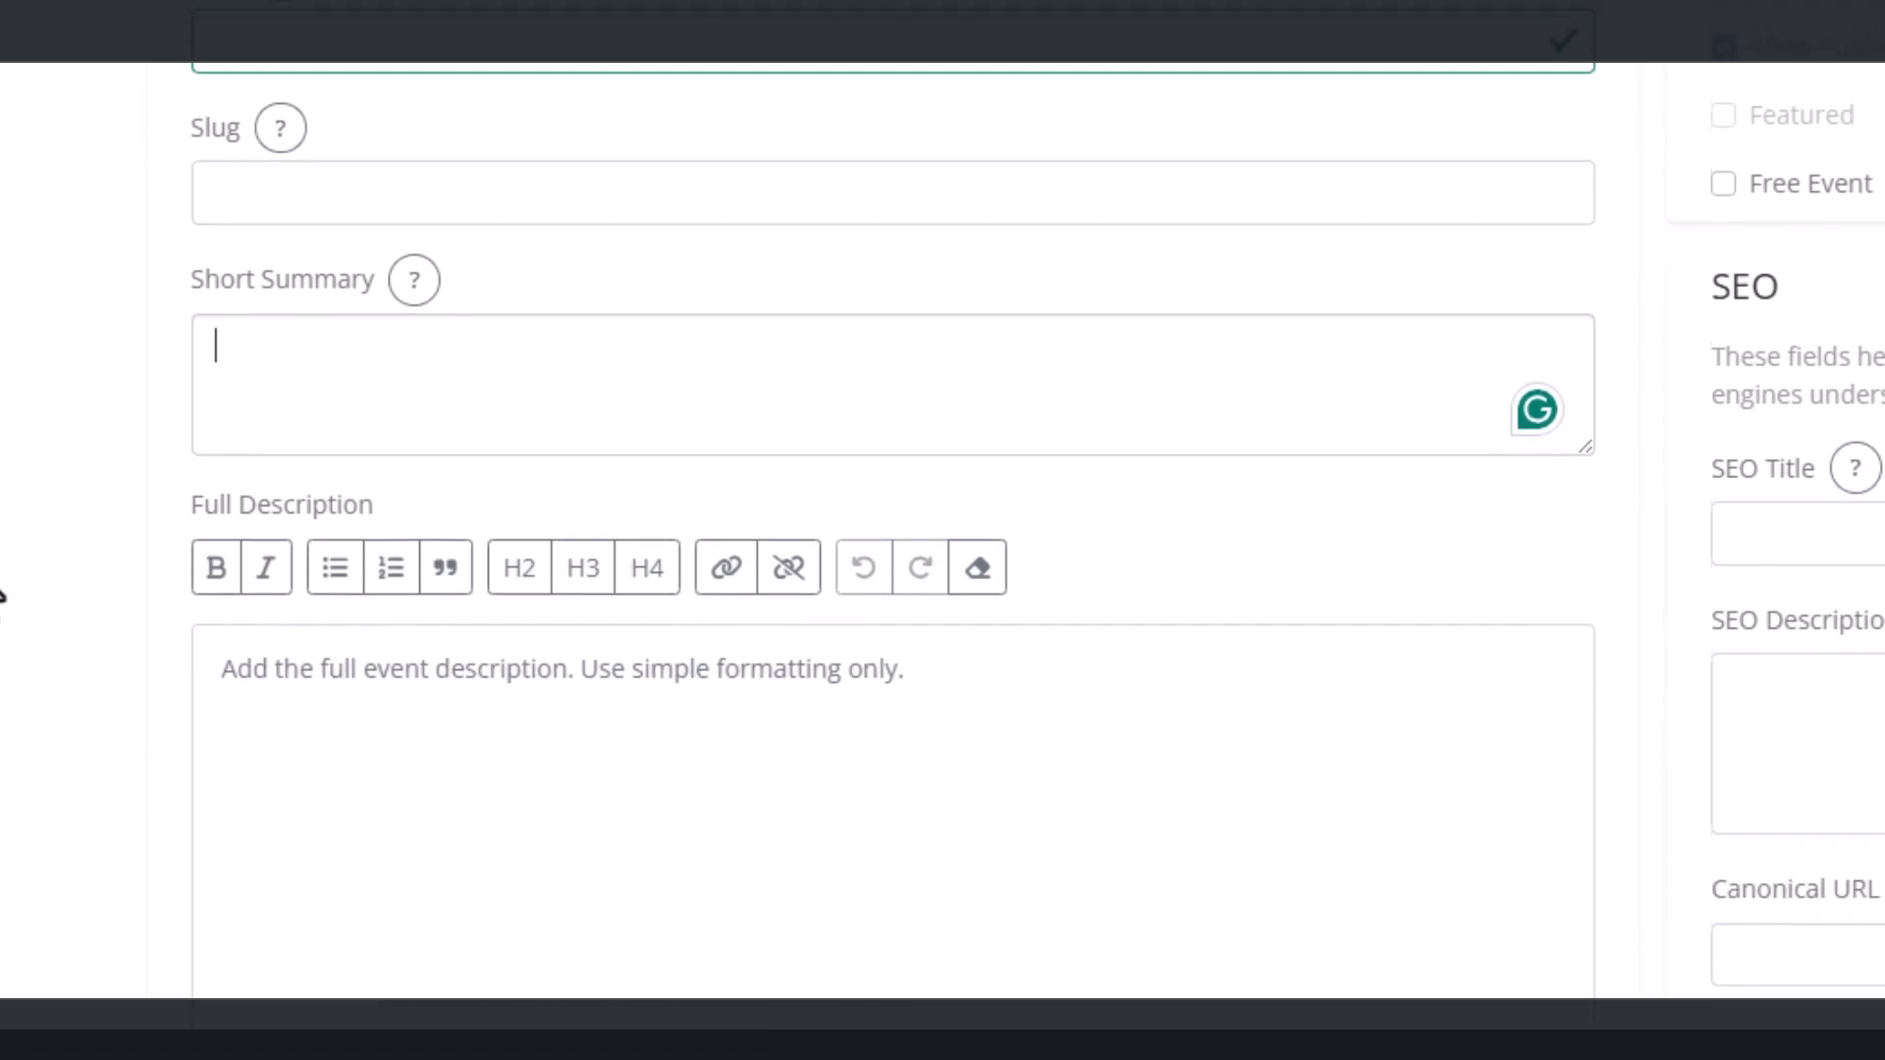
{"action": "scroll", "coordinate": [44, 324], "scroll_direction": "down", "scroll_amount": 4}
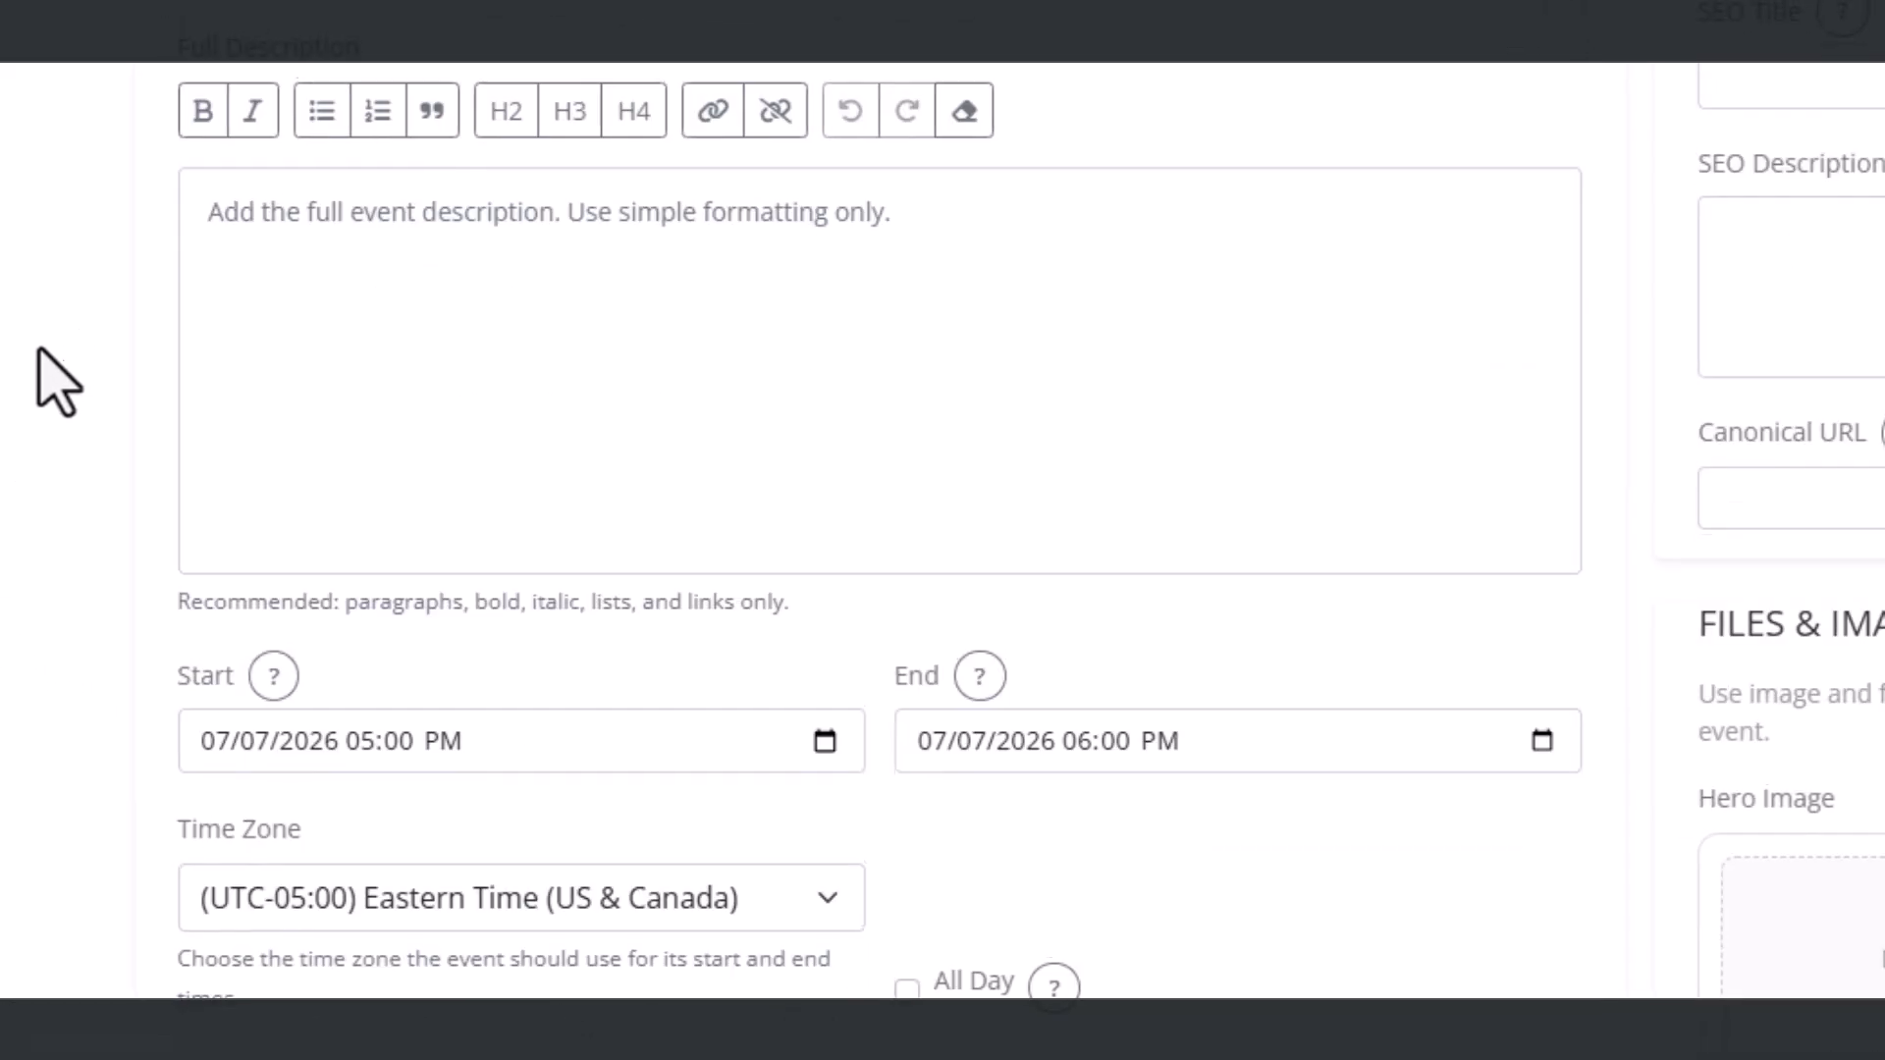
{"action": "left_click", "coordinate": [391, 328]}
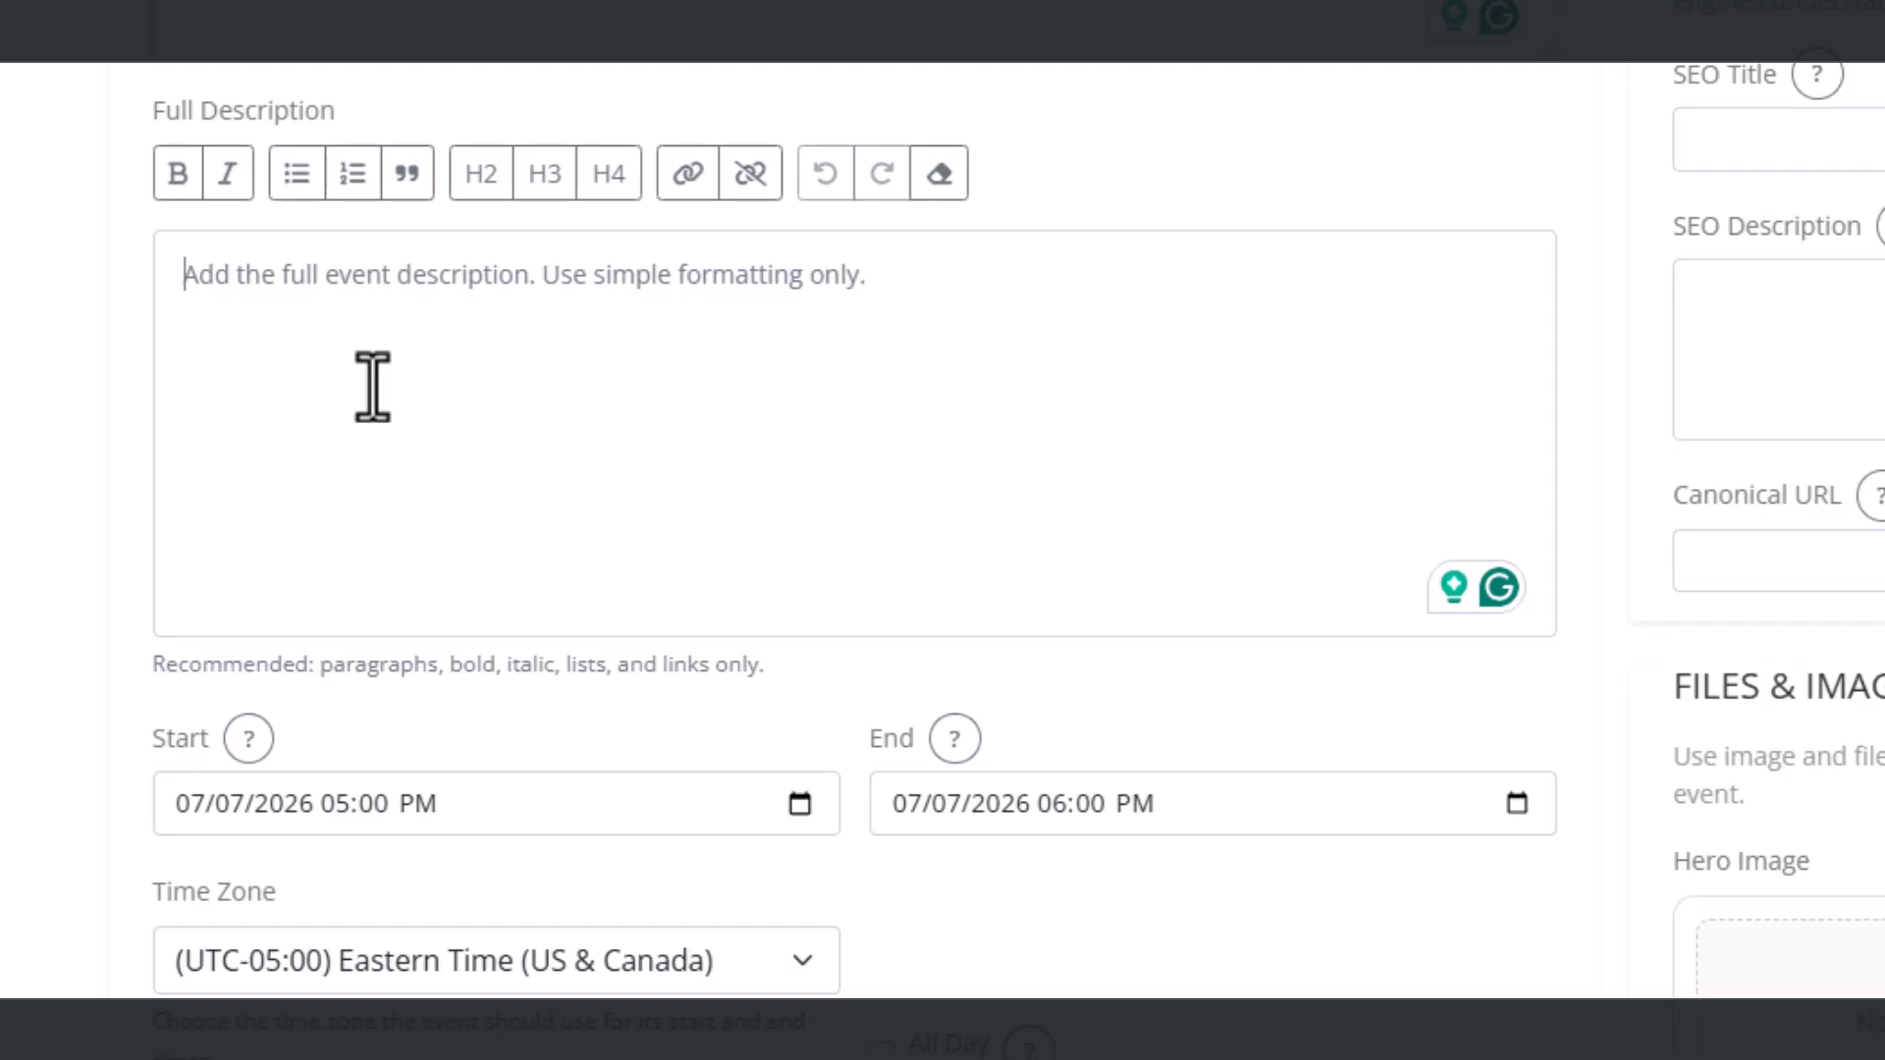
Step: Check the event's Start and End date fields and select (UTC-05:00) Eastern Time (US & Canada) as the time zone
{"action": "scroll", "coordinate": [84, 433], "scroll_direction": "down", "scroll_amount": 4}
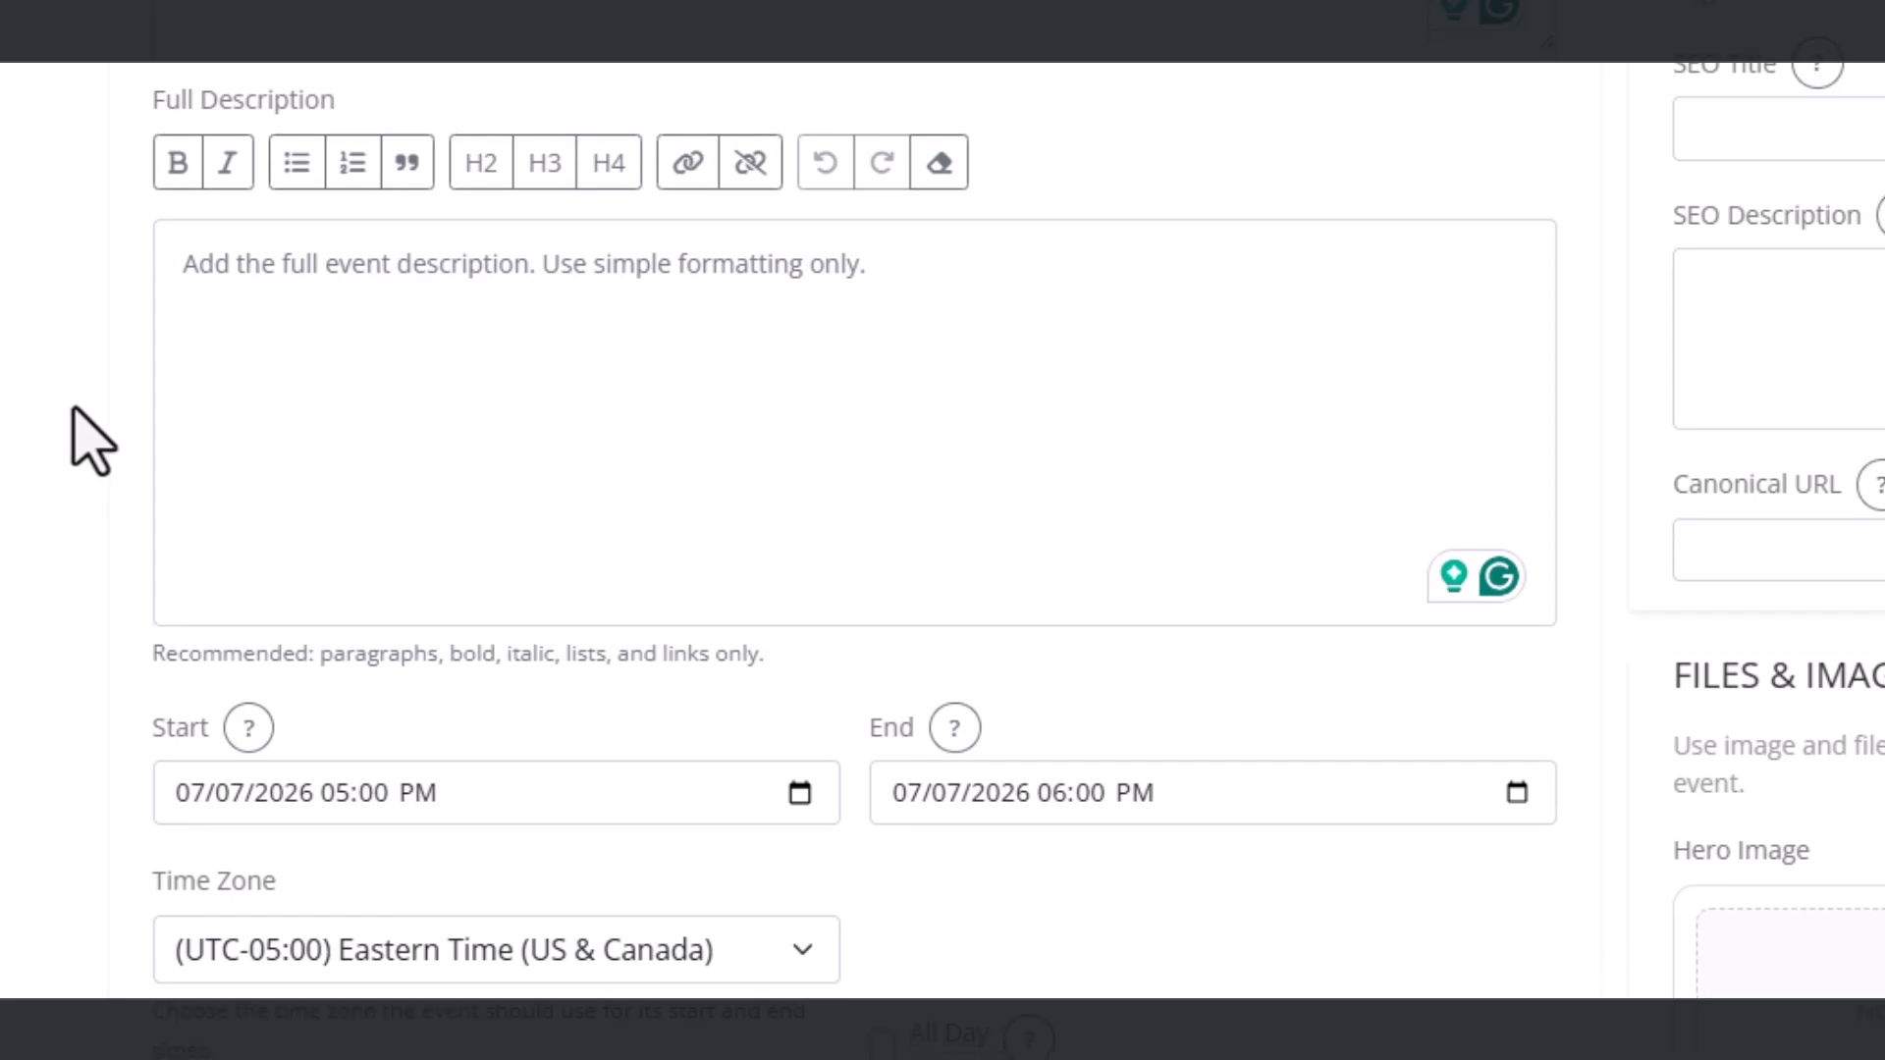
{"action": "left_click", "coordinate": [450, 442]}
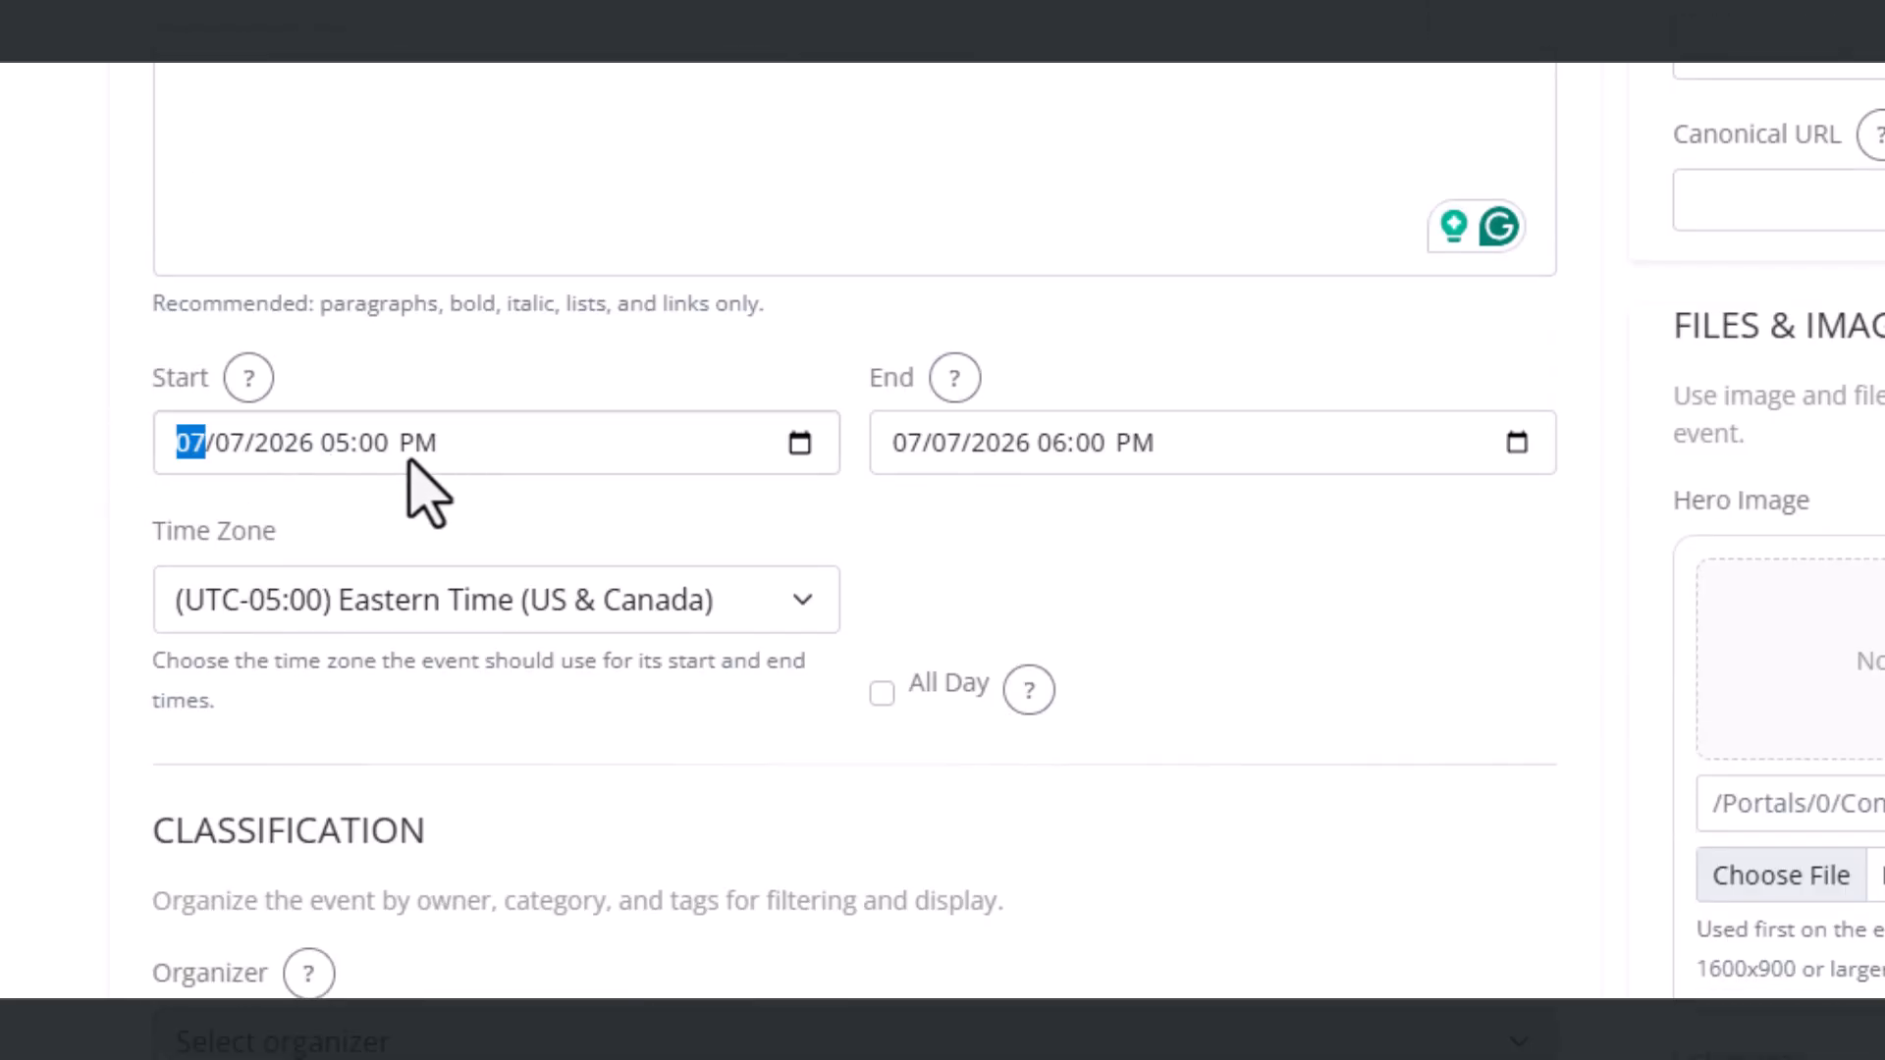
{"action": "left_click", "coordinate": [1066, 550]}
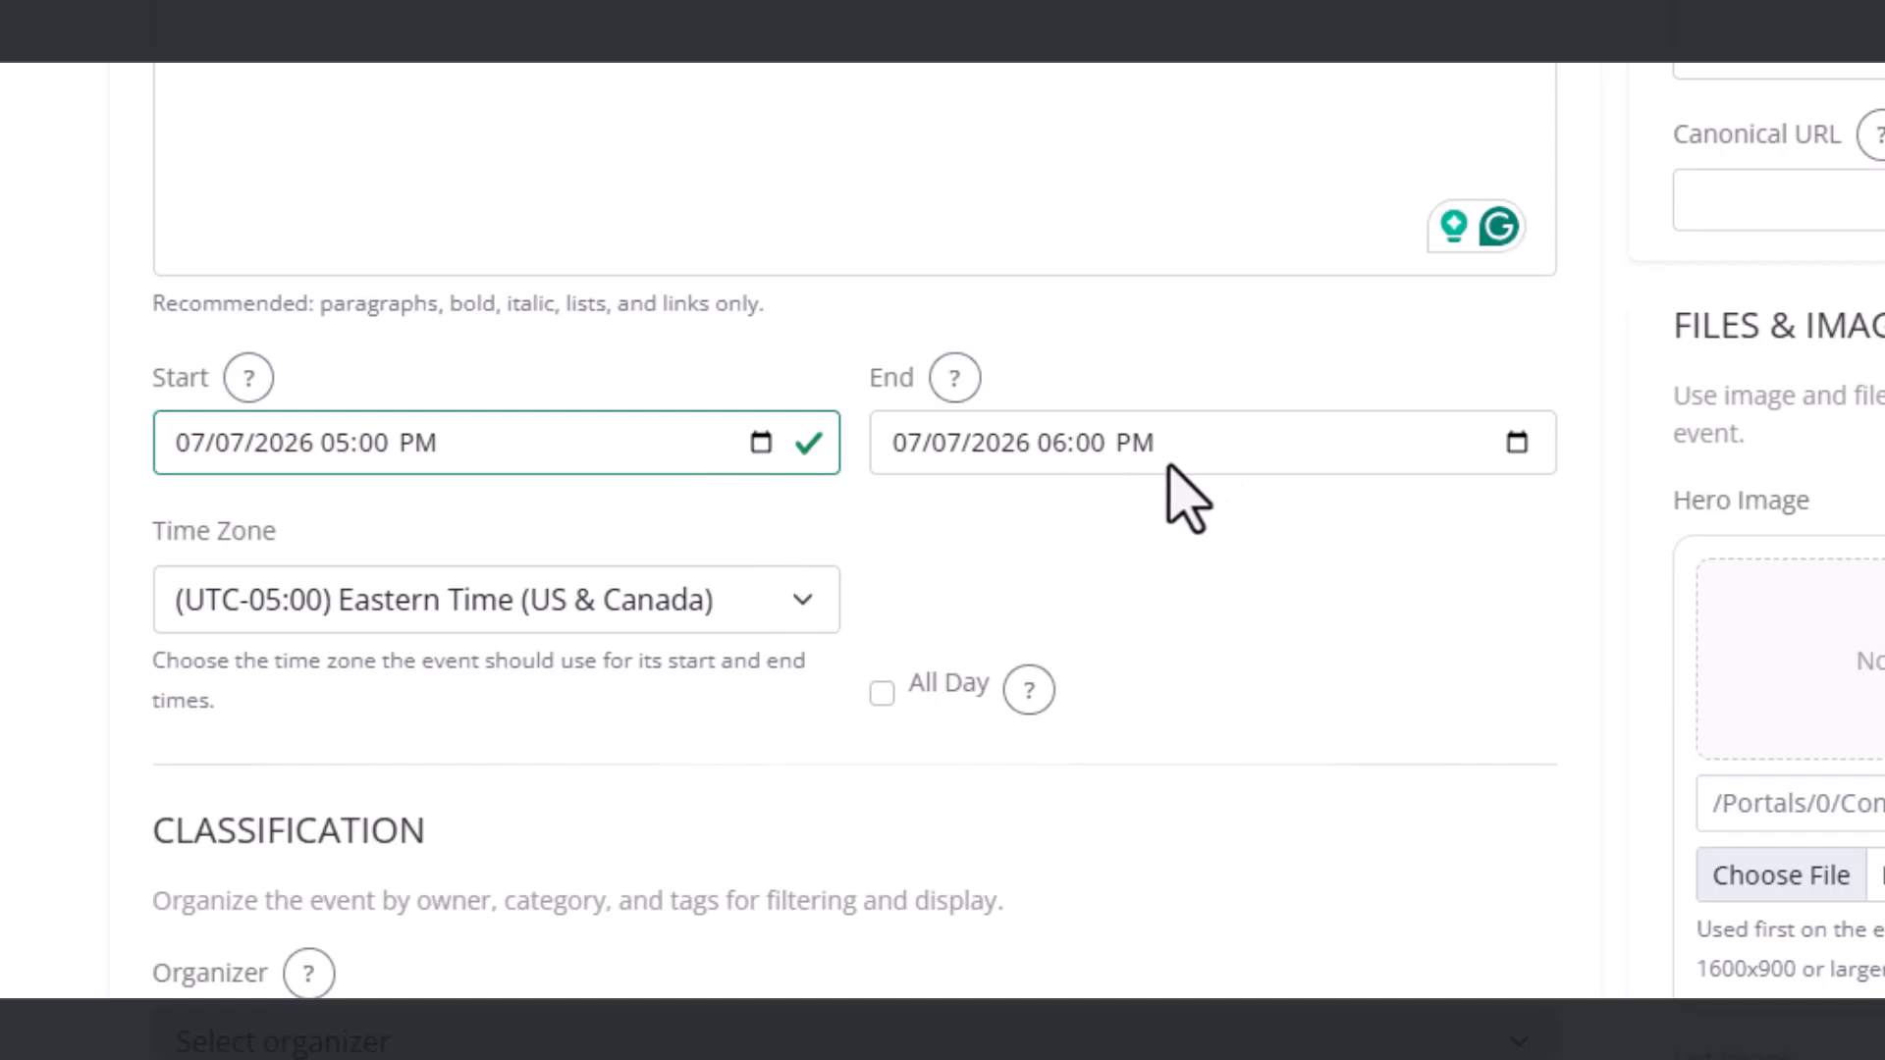
{"action": "left_click", "coordinate": [1517, 443]}
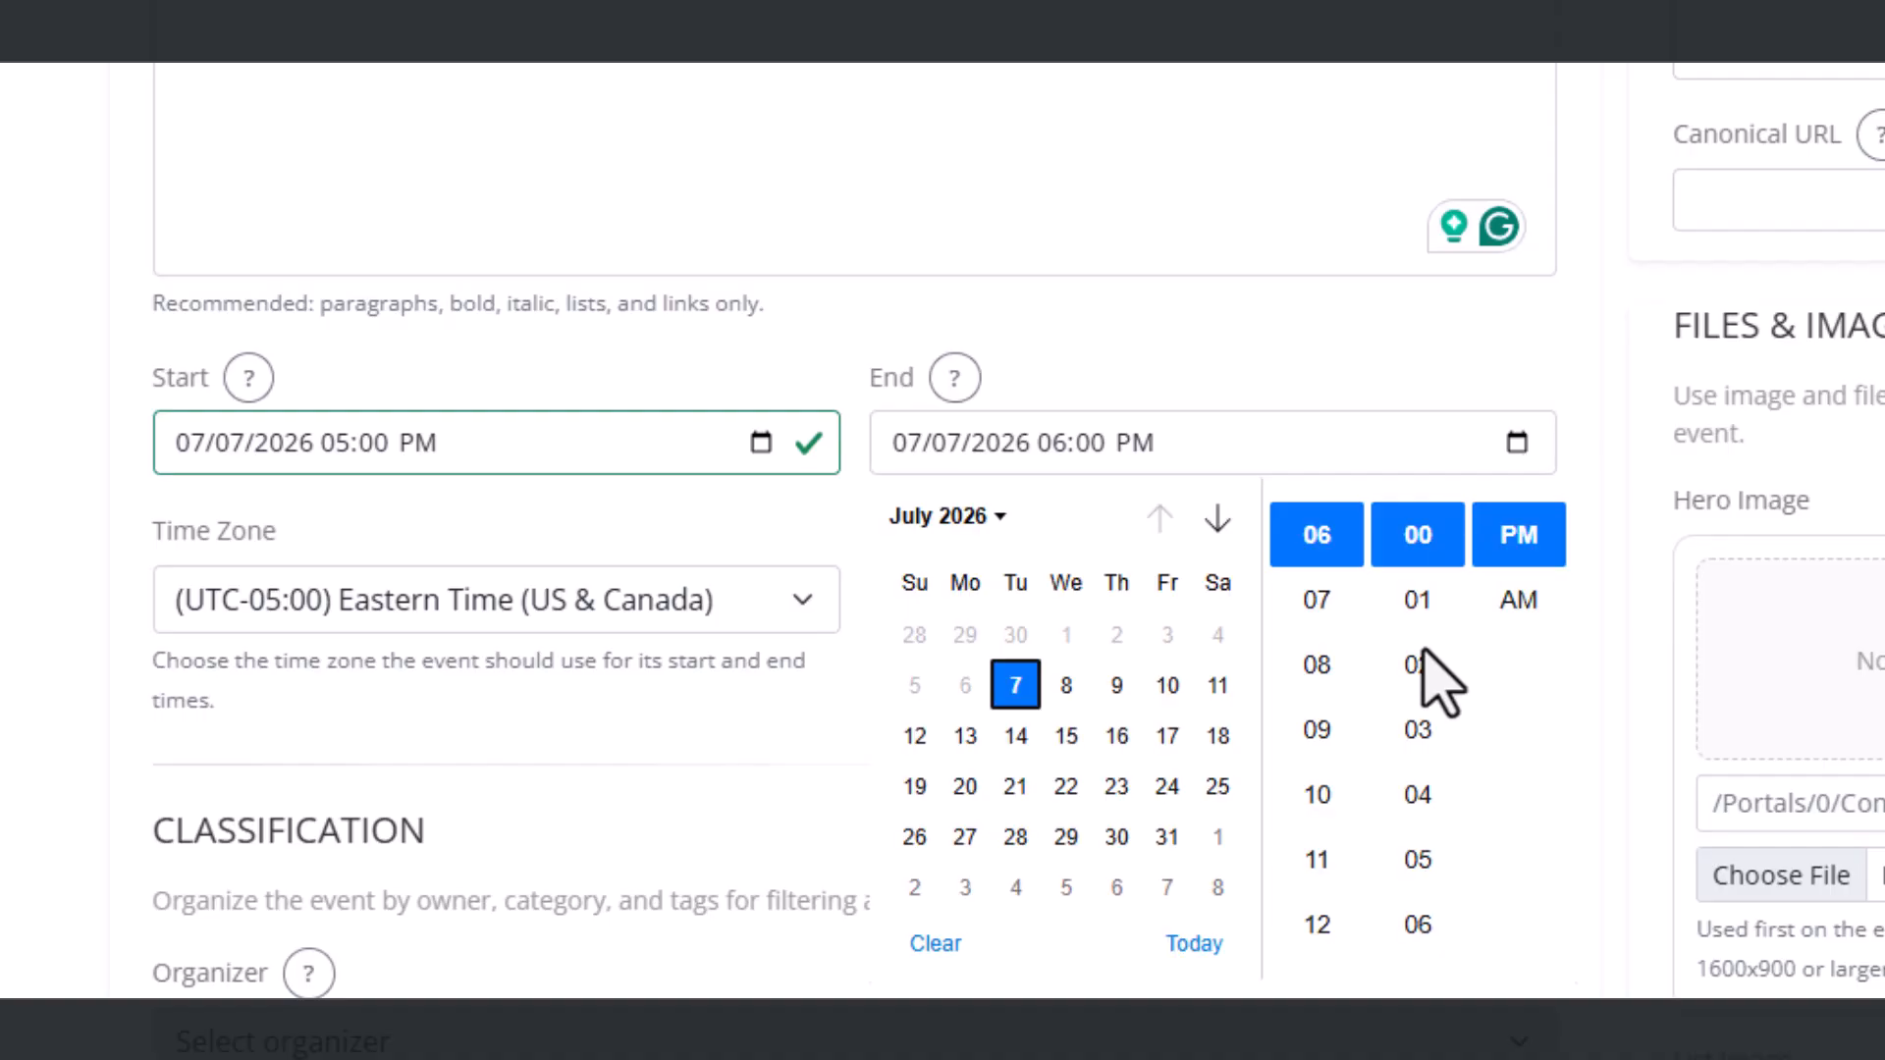
{"action": "left_click", "coordinate": [1642, 584]}
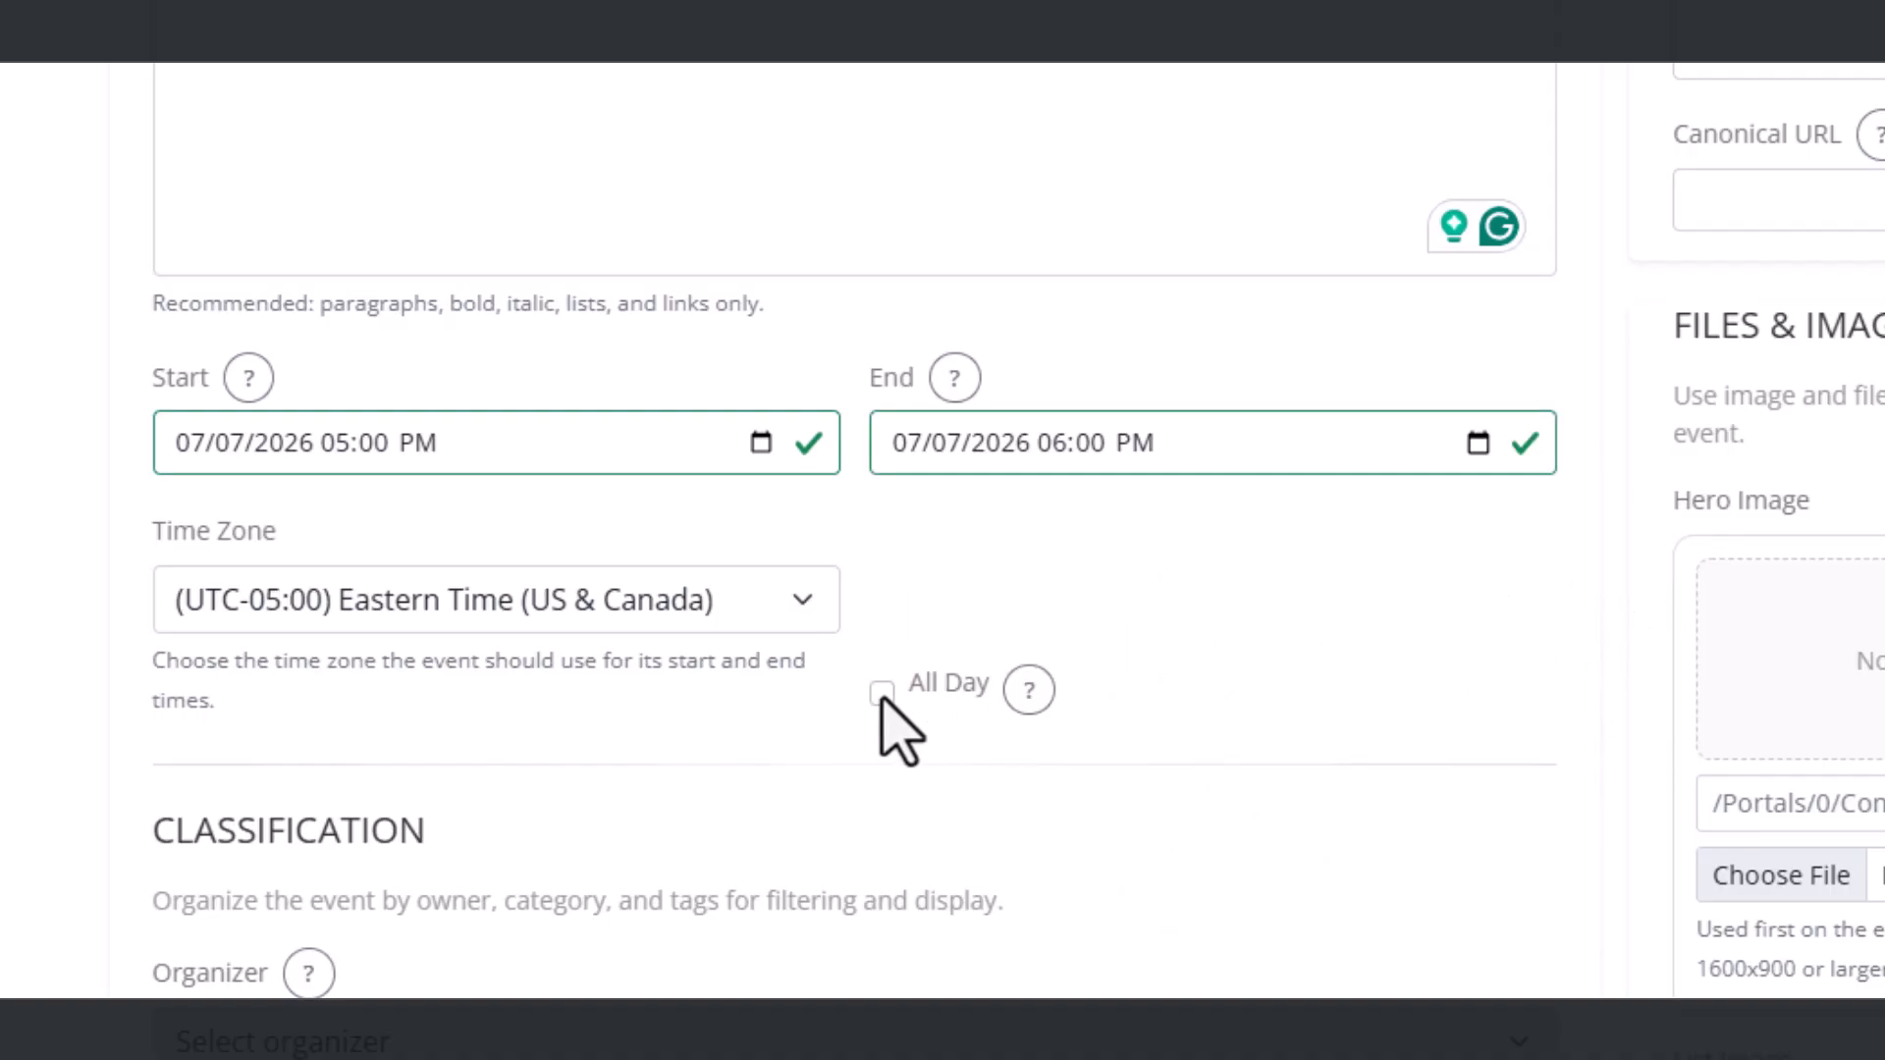
{"action": "left_click", "coordinate": [386, 607]}
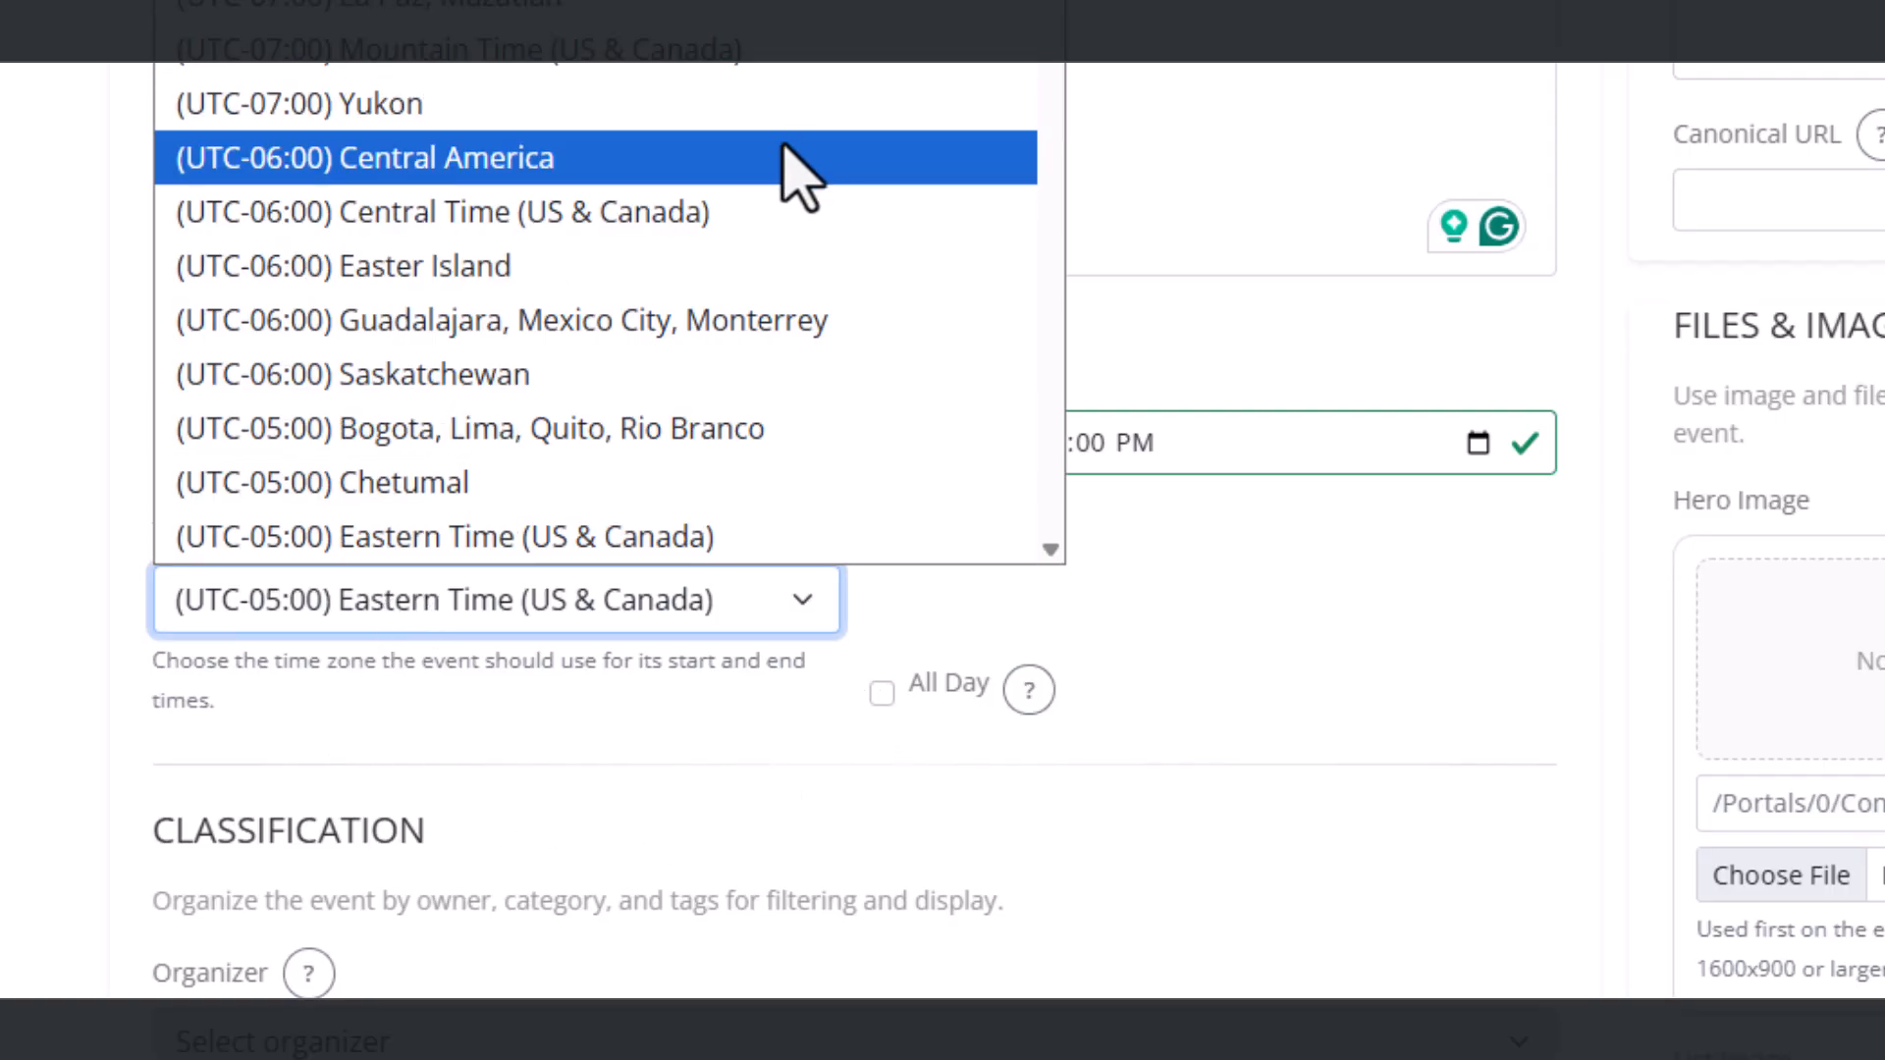
{"action": "left_click", "coordinate": [412, 534]}
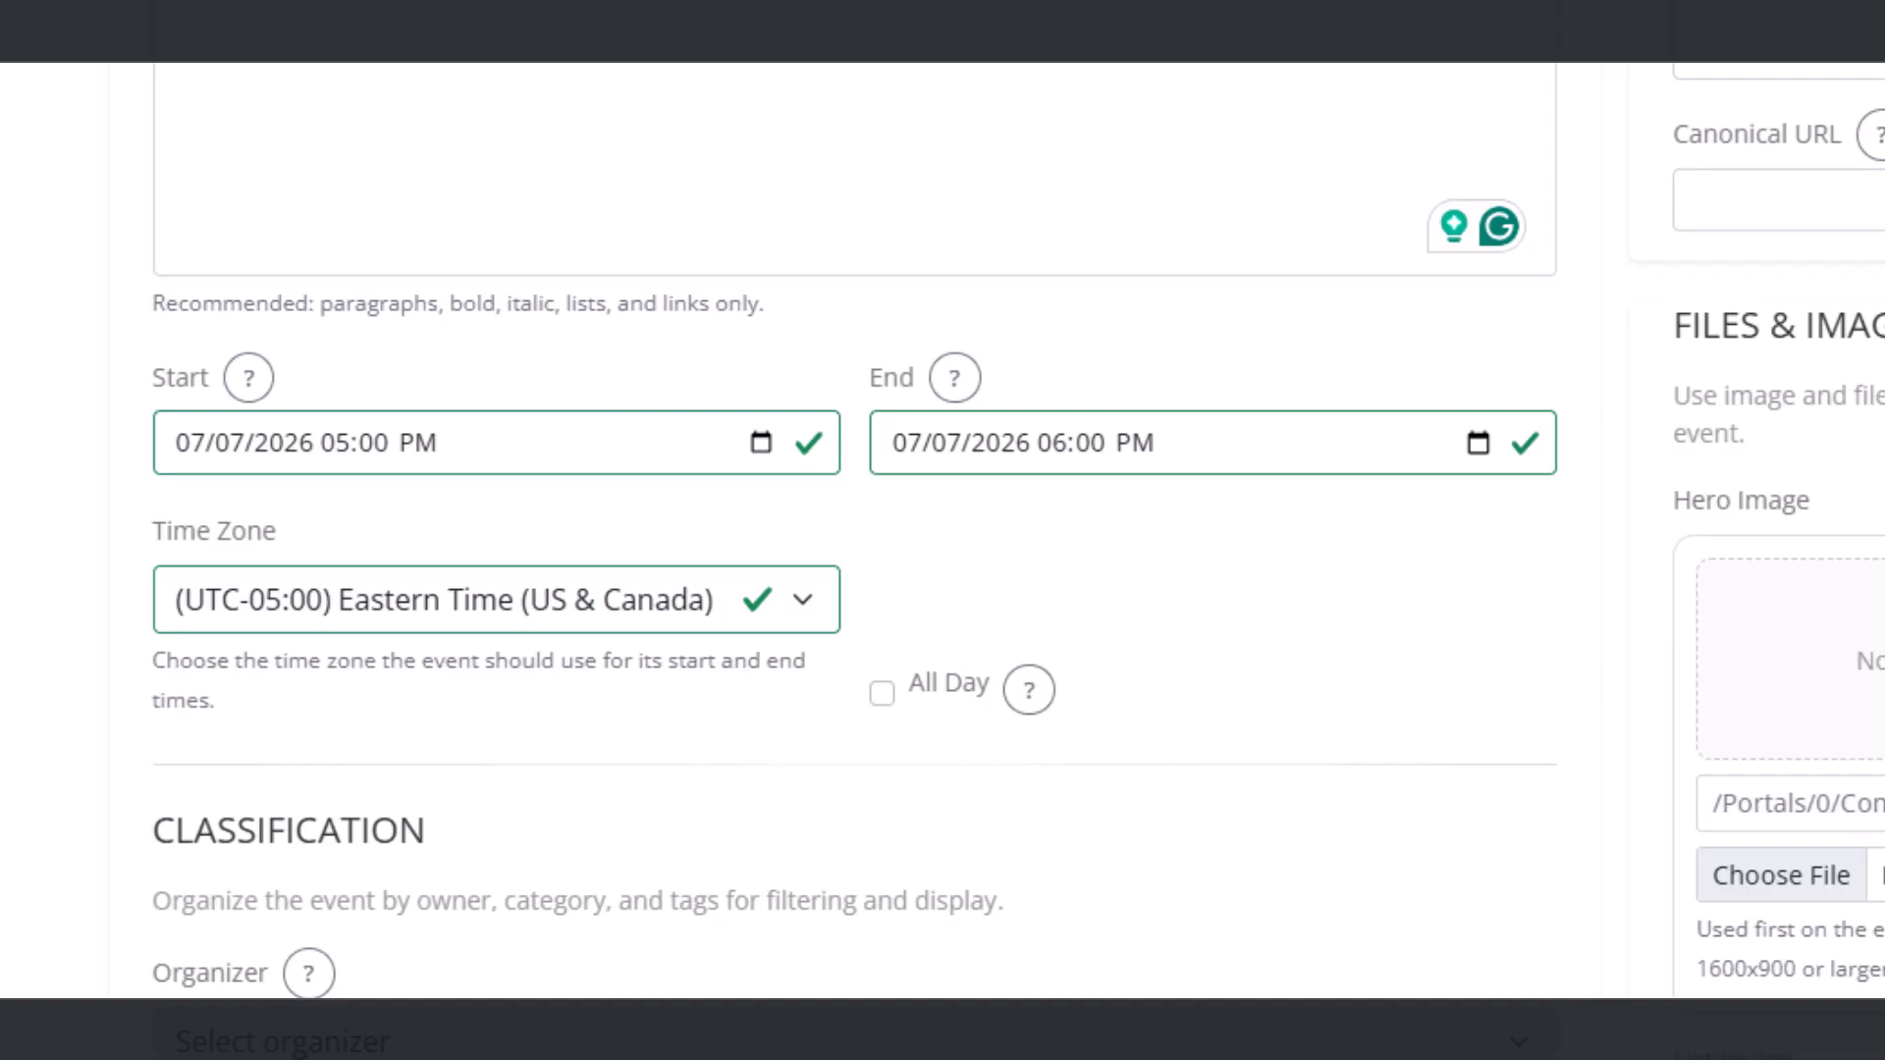
Step: Examine the Organizer, Category and Tags fields in the Classification section, including the available category options
{"action": "scroll", "coordinate": [1666, 266], "scroll_direction": "down", "scroll_amount": 7}
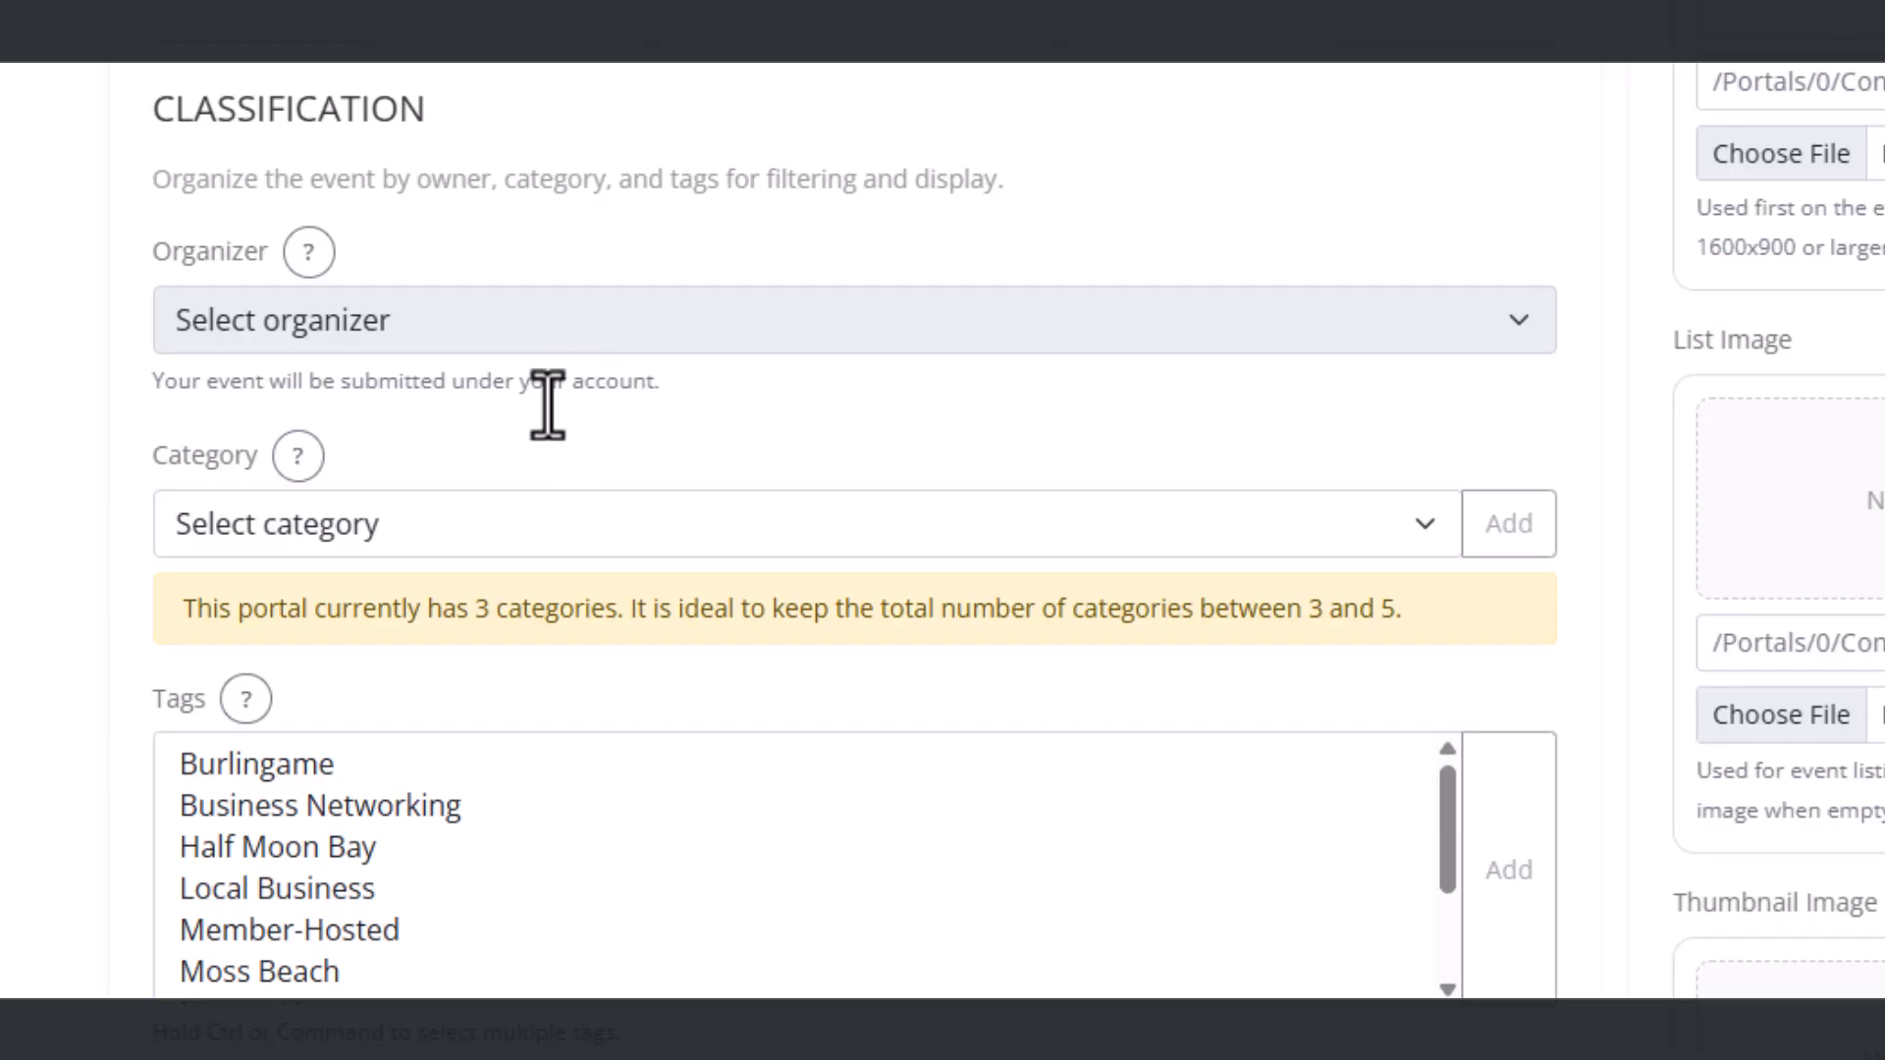
{"action": "scroll", "coordinate": [548, 404], "scroll_direction": "down", "scroll_amount": 2}
{"action": "left_click", "coordinate": [550, 353]}
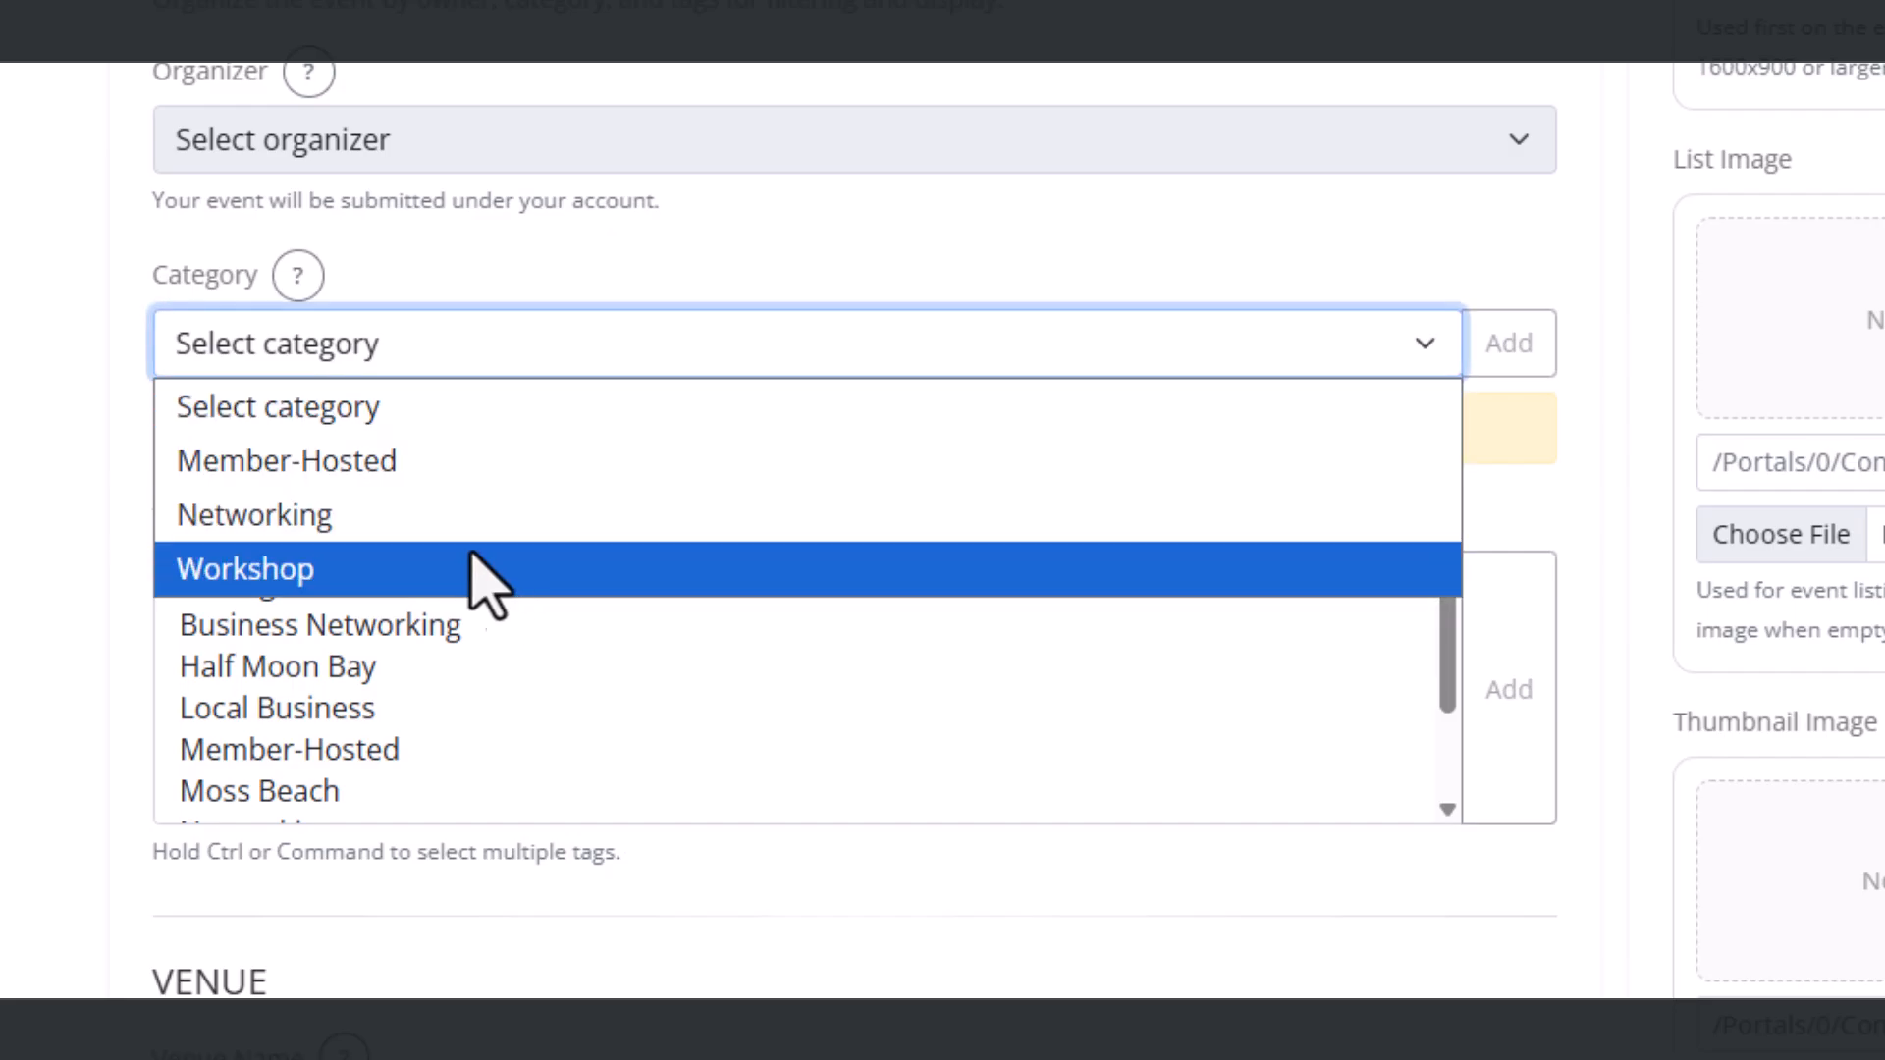
{"action": "left_click", "coordinate": [0, 502]}
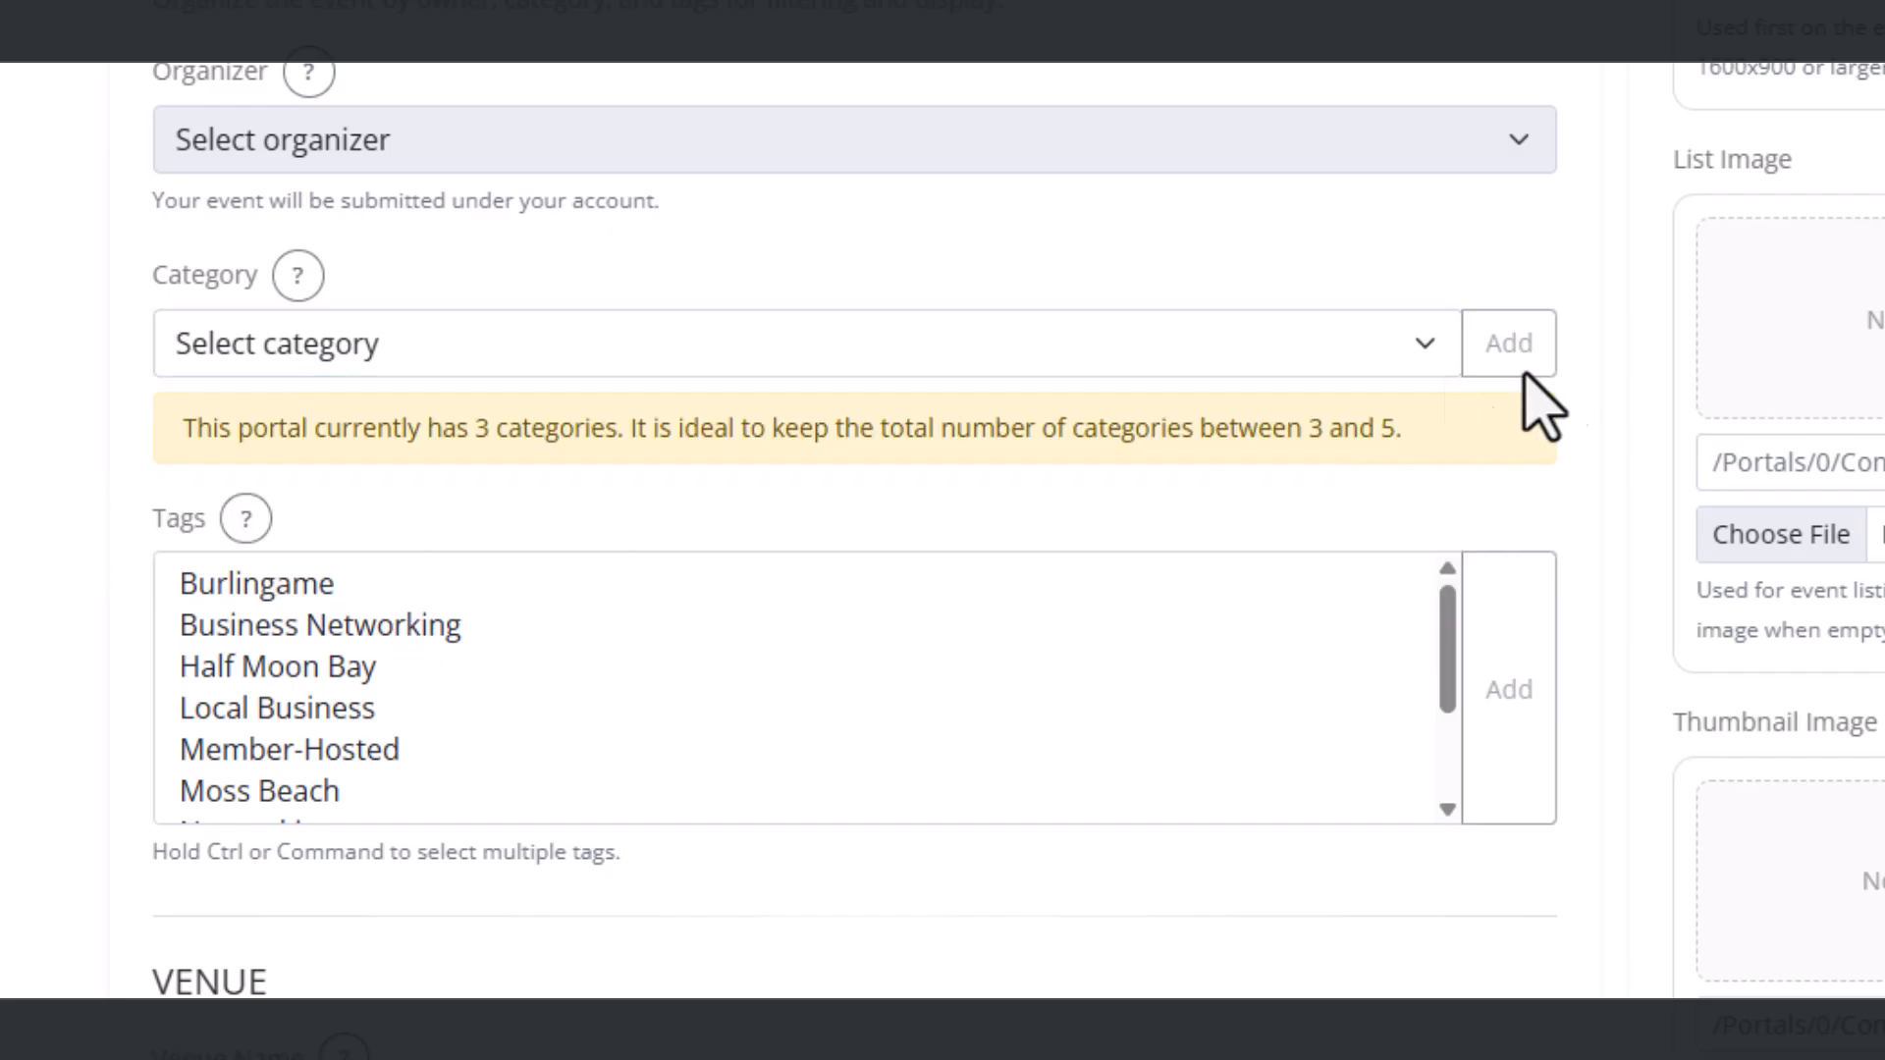
{"action": "scroll", "coordinate": [358, 723], "scroll_direction": "down", "scroll_amount": 6}
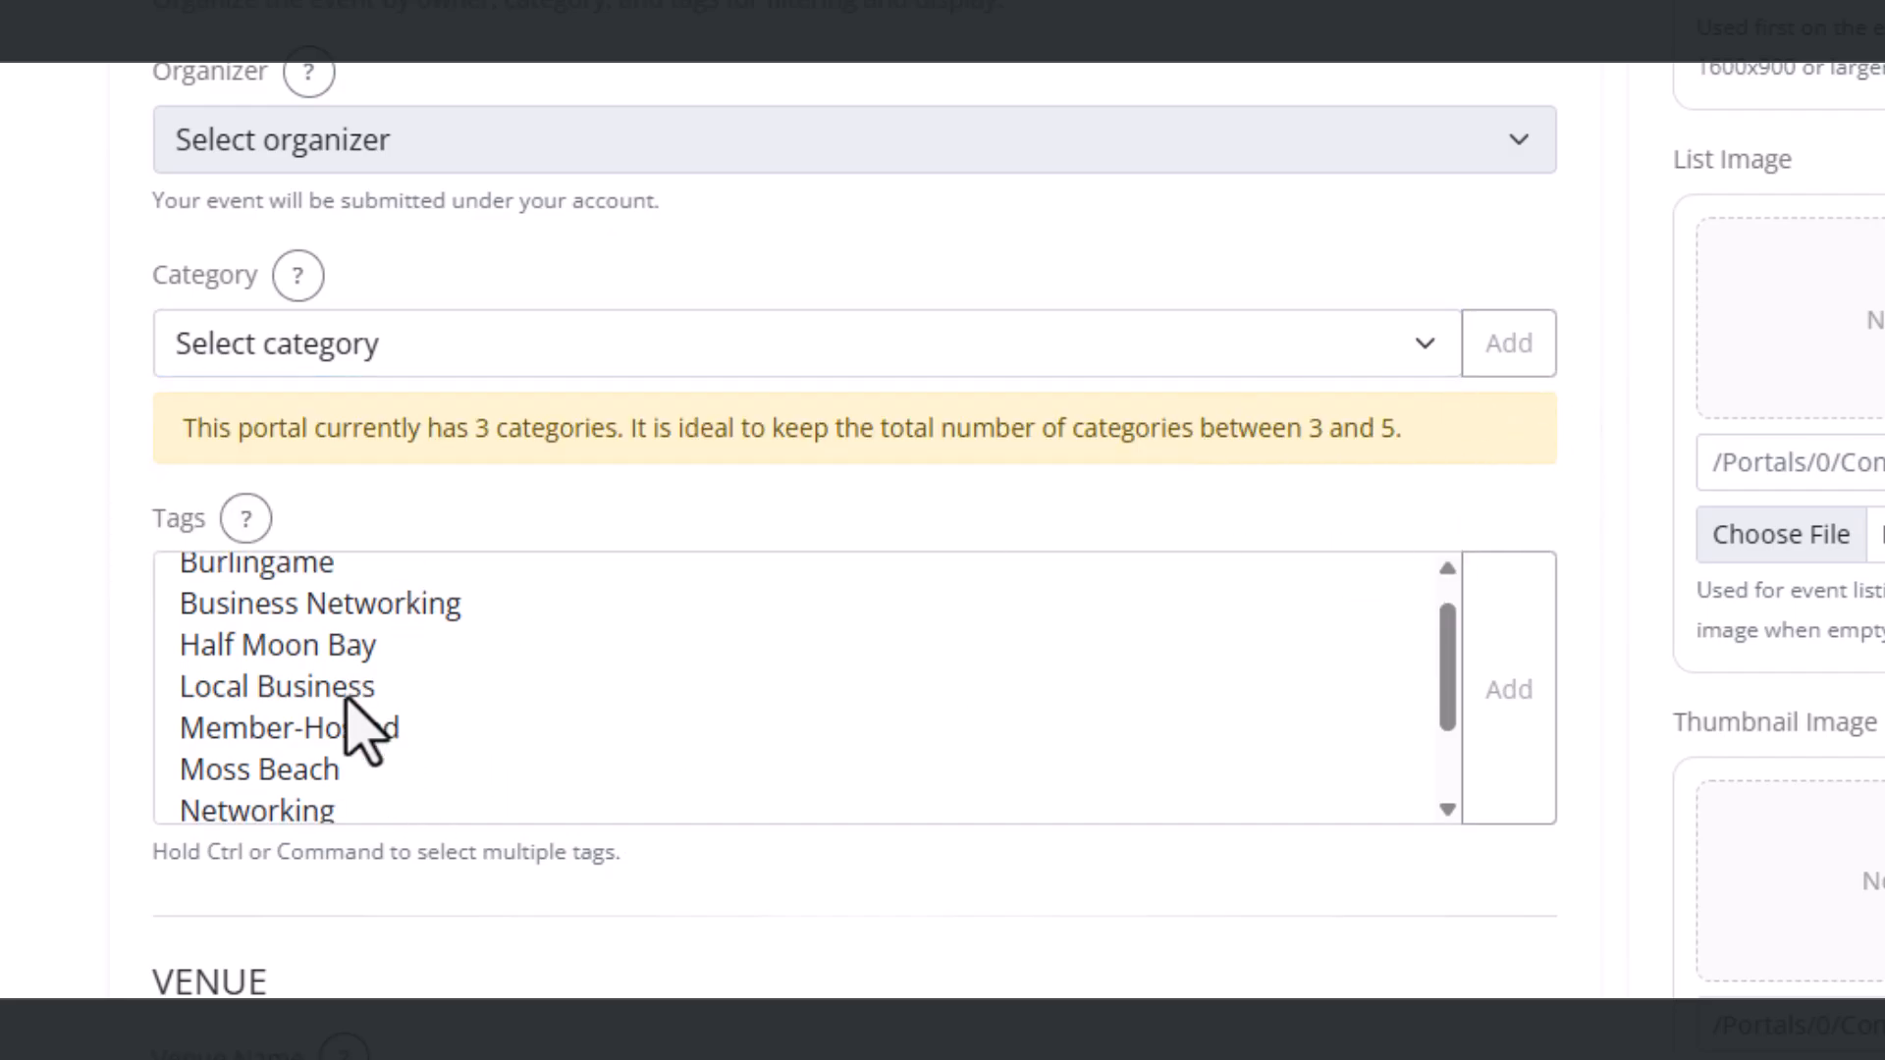
{"action": "scroll", "coordinate": [341, 435], "scroll_direction": "up", "scroll_amount": 3}
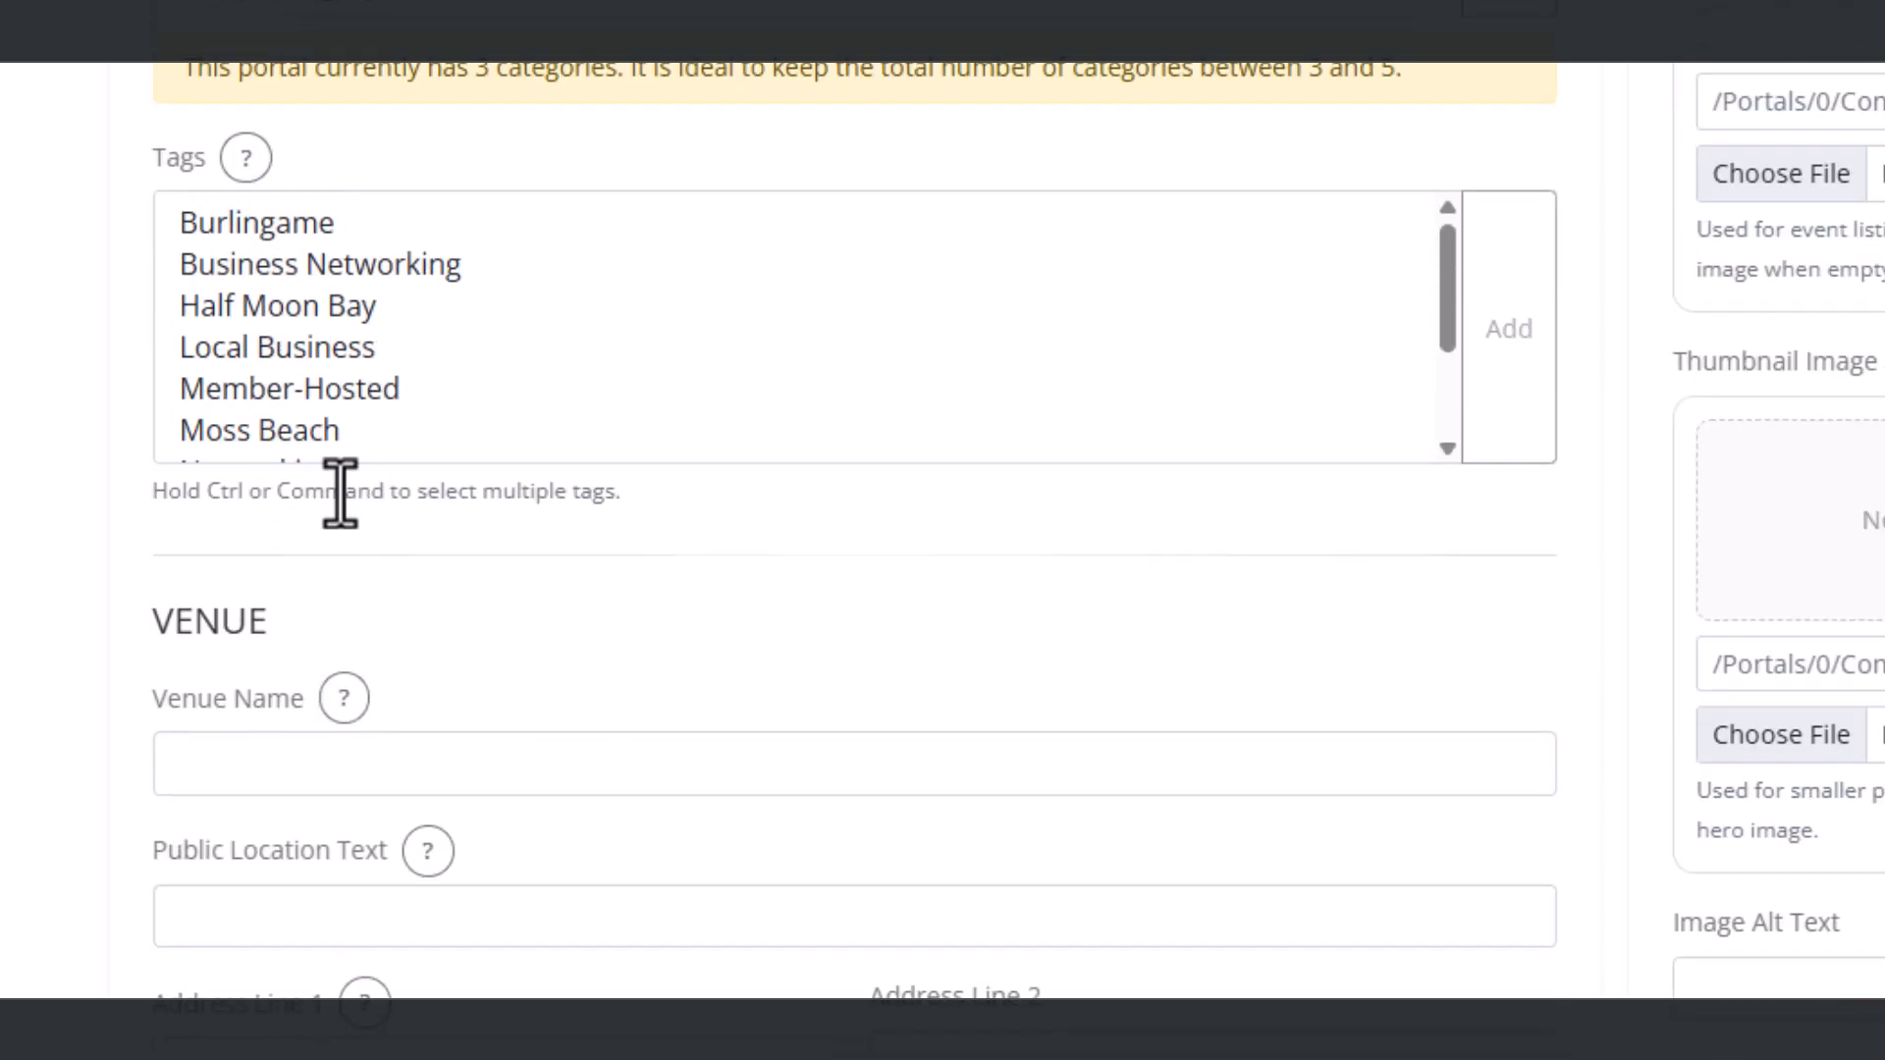
Step: Try to look up the venue by entering "Vabrato" and "Upendo Ven" as the Venue Name
{"action": "scroll", "coordinate": [128, 516], "scroll_direction": "down", "scroll_amount": 2}
{"action": "scroll", "coordinate": [210, 497], "scroll_direction": "down", "scroll_amount": 5}
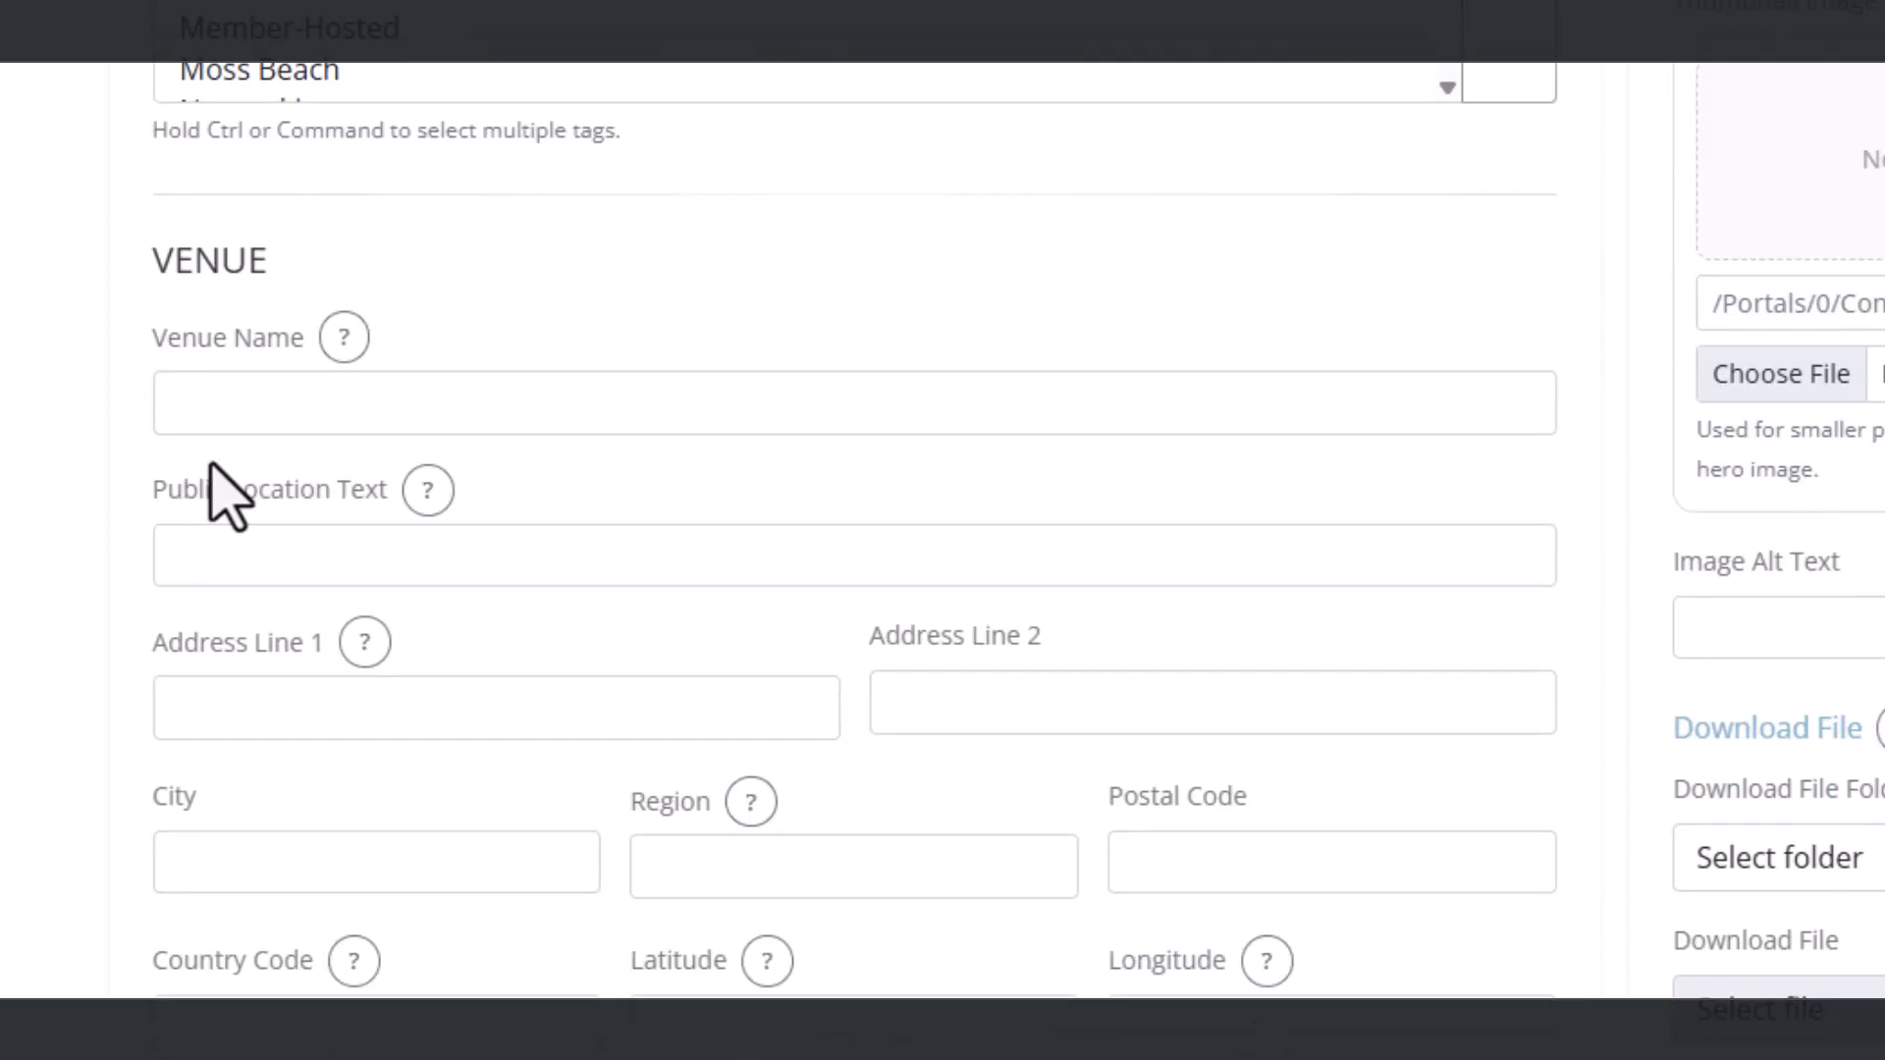
{"action": "scroll", "coordinate": [19, 629], "scroll_direction": "up", "scroll_amount": 2}
{"action": "left_click", "coordinate": [286, 312]}
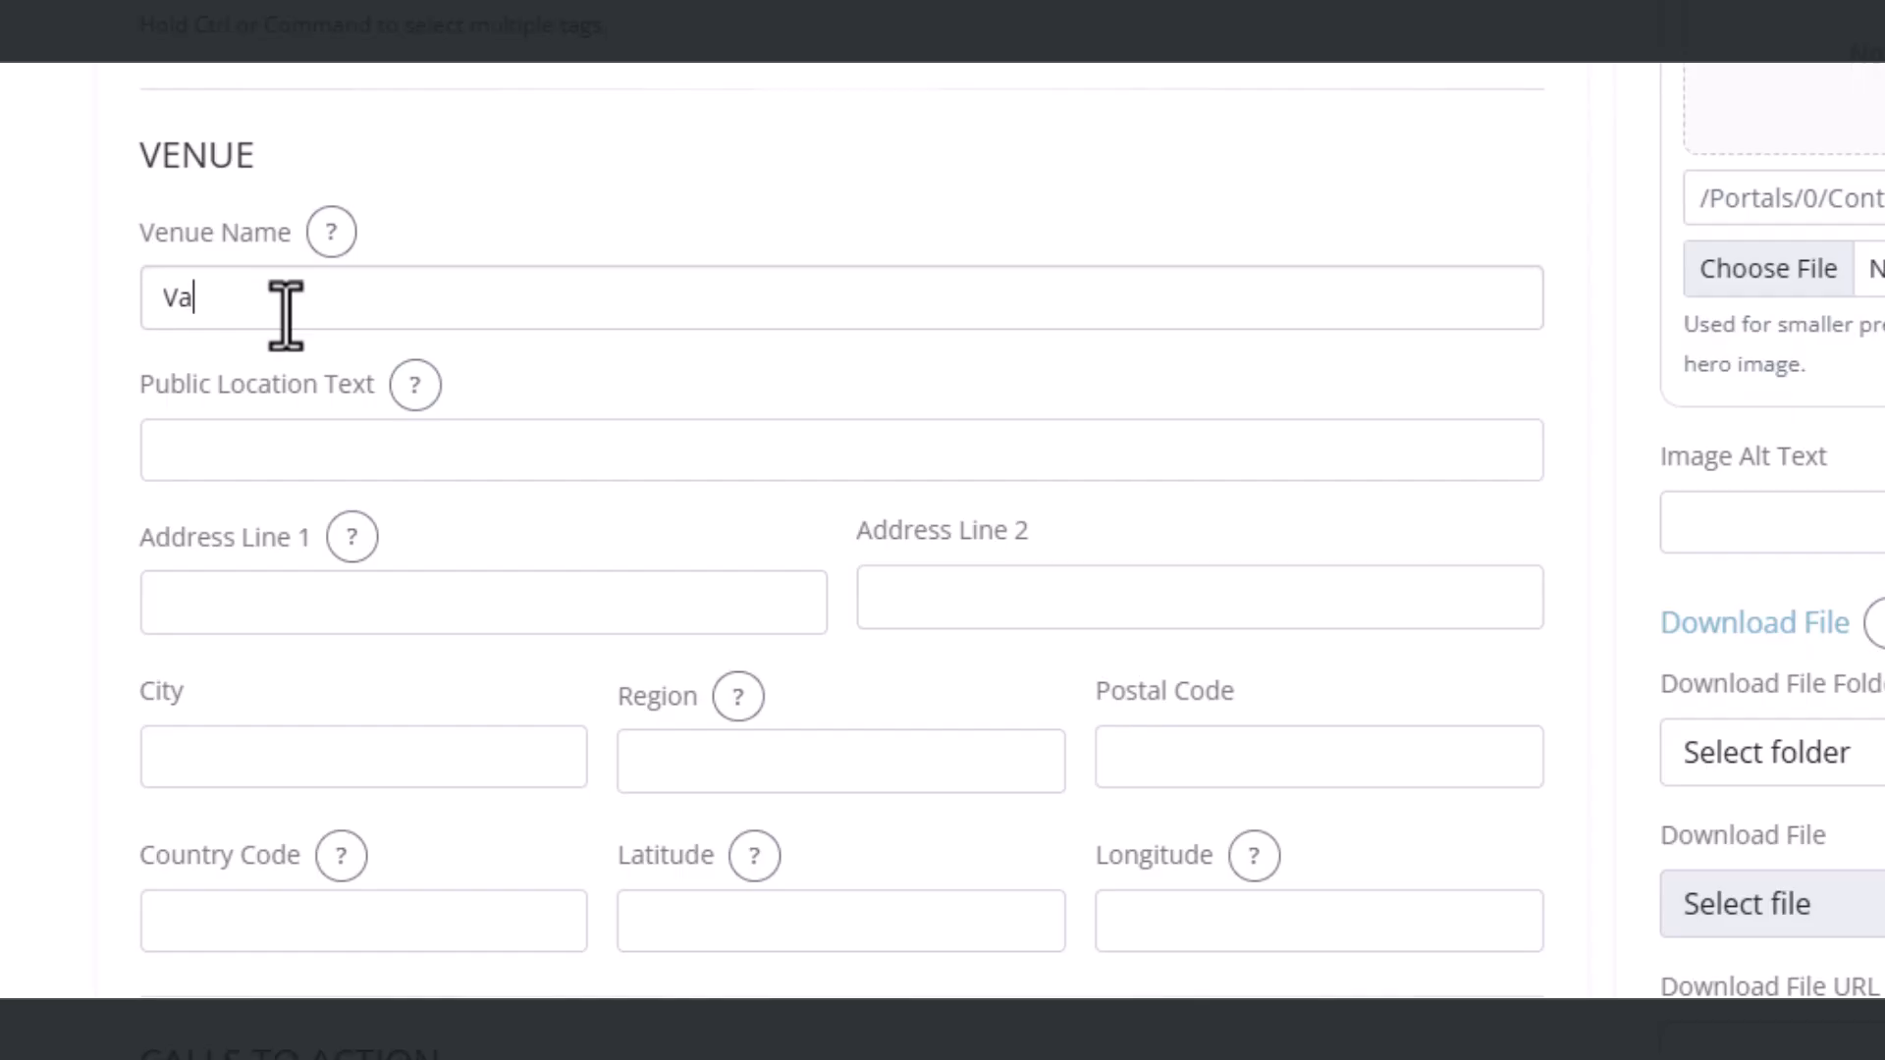
{"action": "type", "text": "Vaba"}
{"action": "key", "text": "BackSpace"}
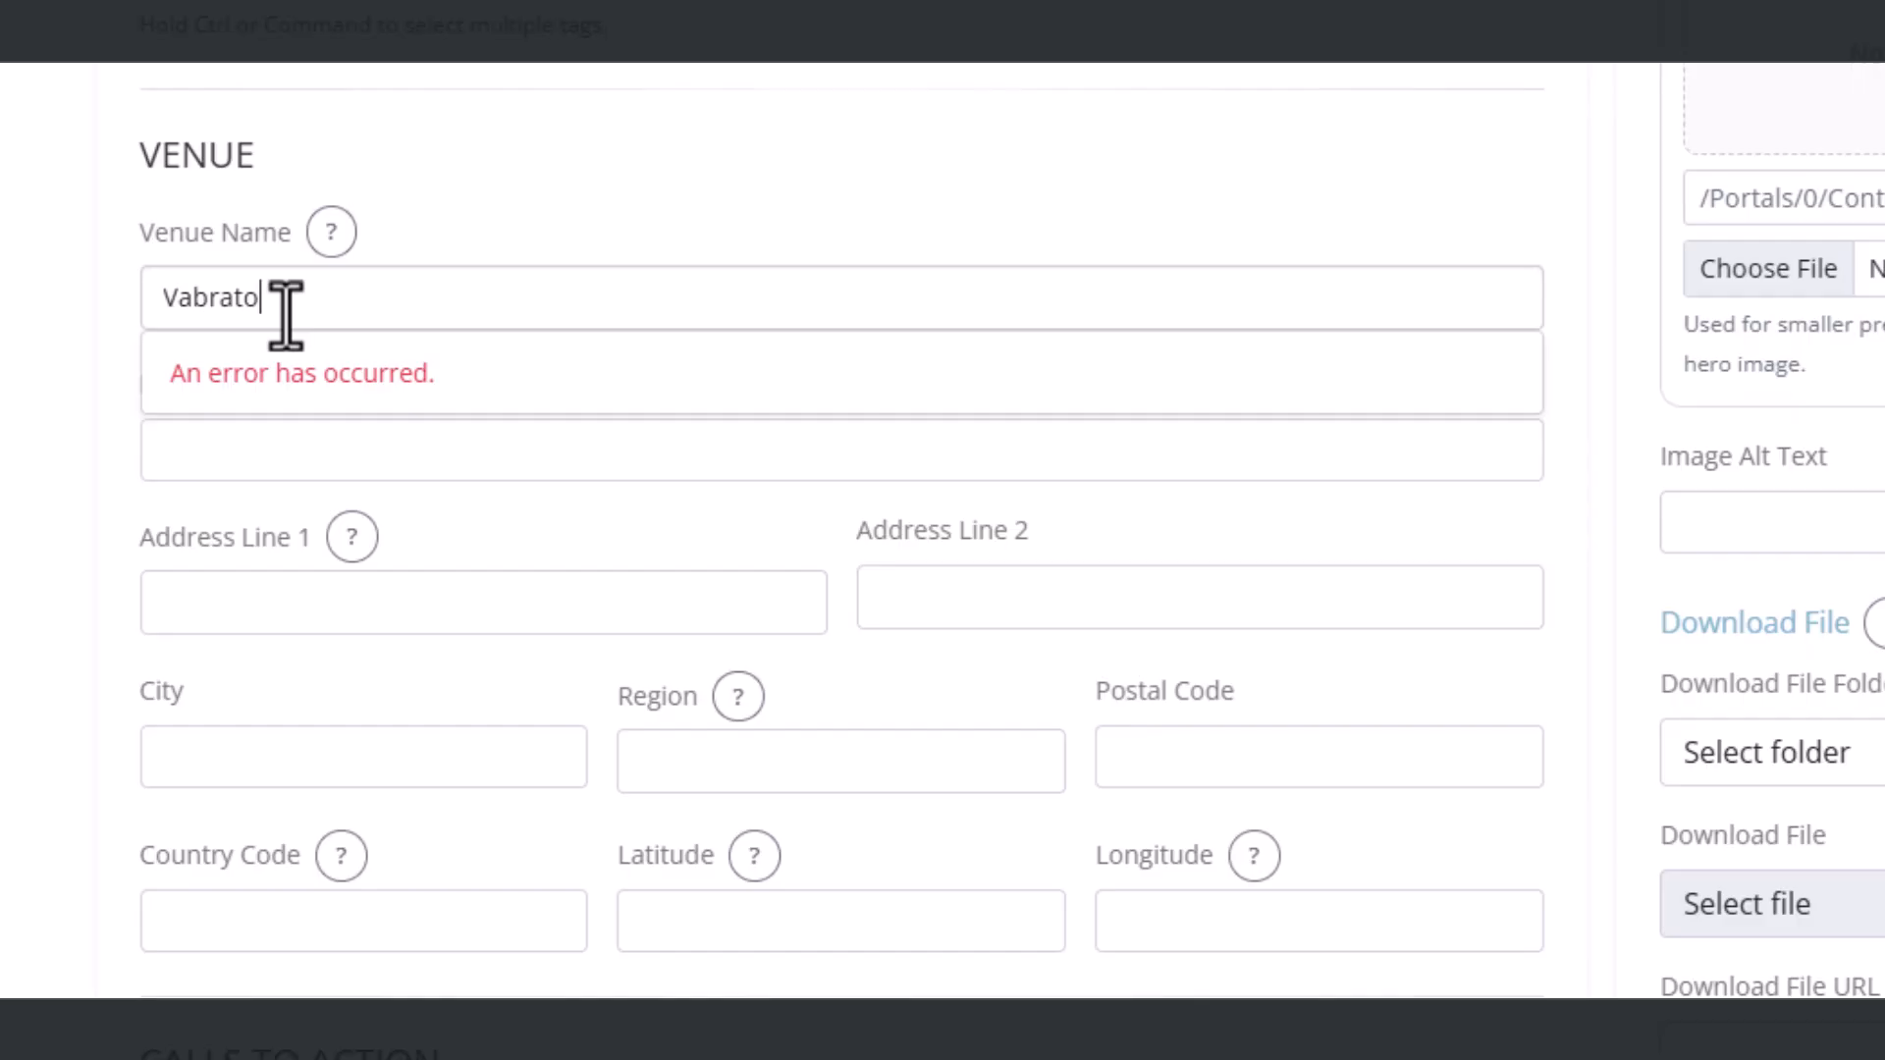
{"action": "key", "text": "ctrl+a"}
{"action": "key", "text": "BackSpace"}
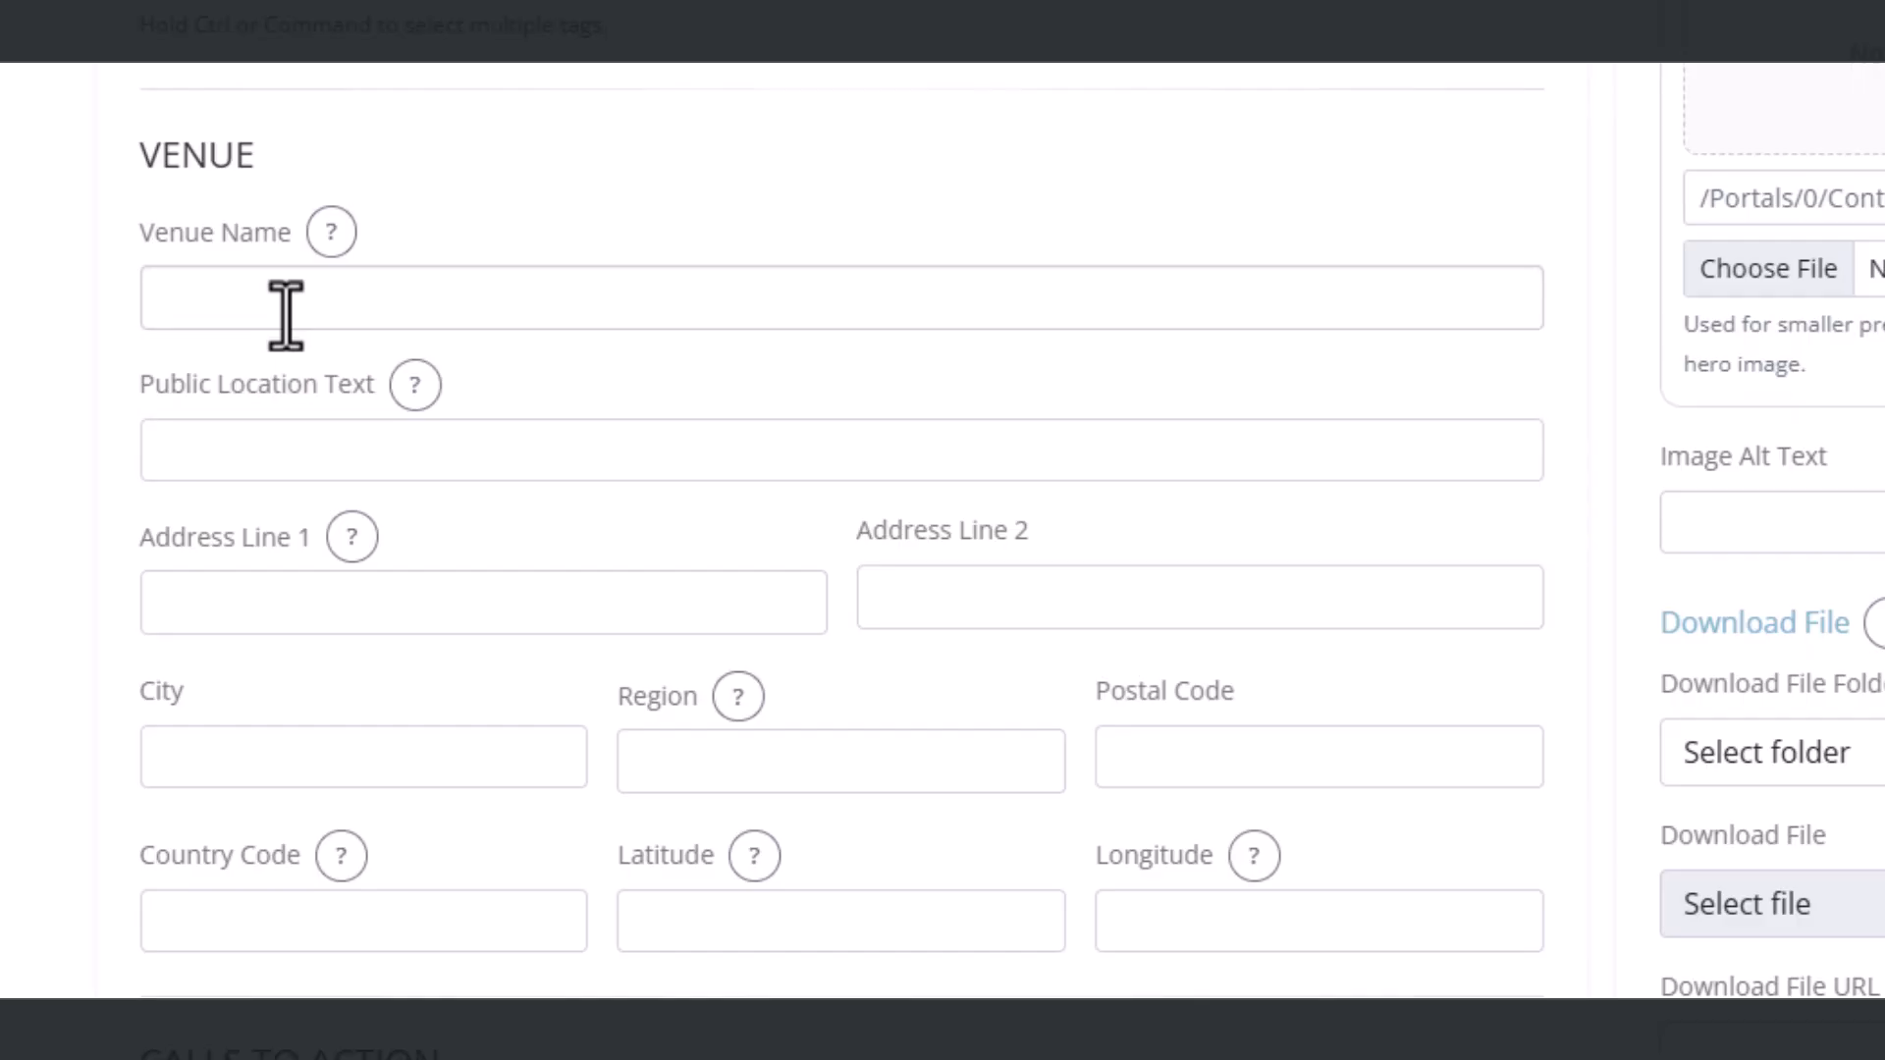
{"action": "type", "text": "Upendo Ven"}
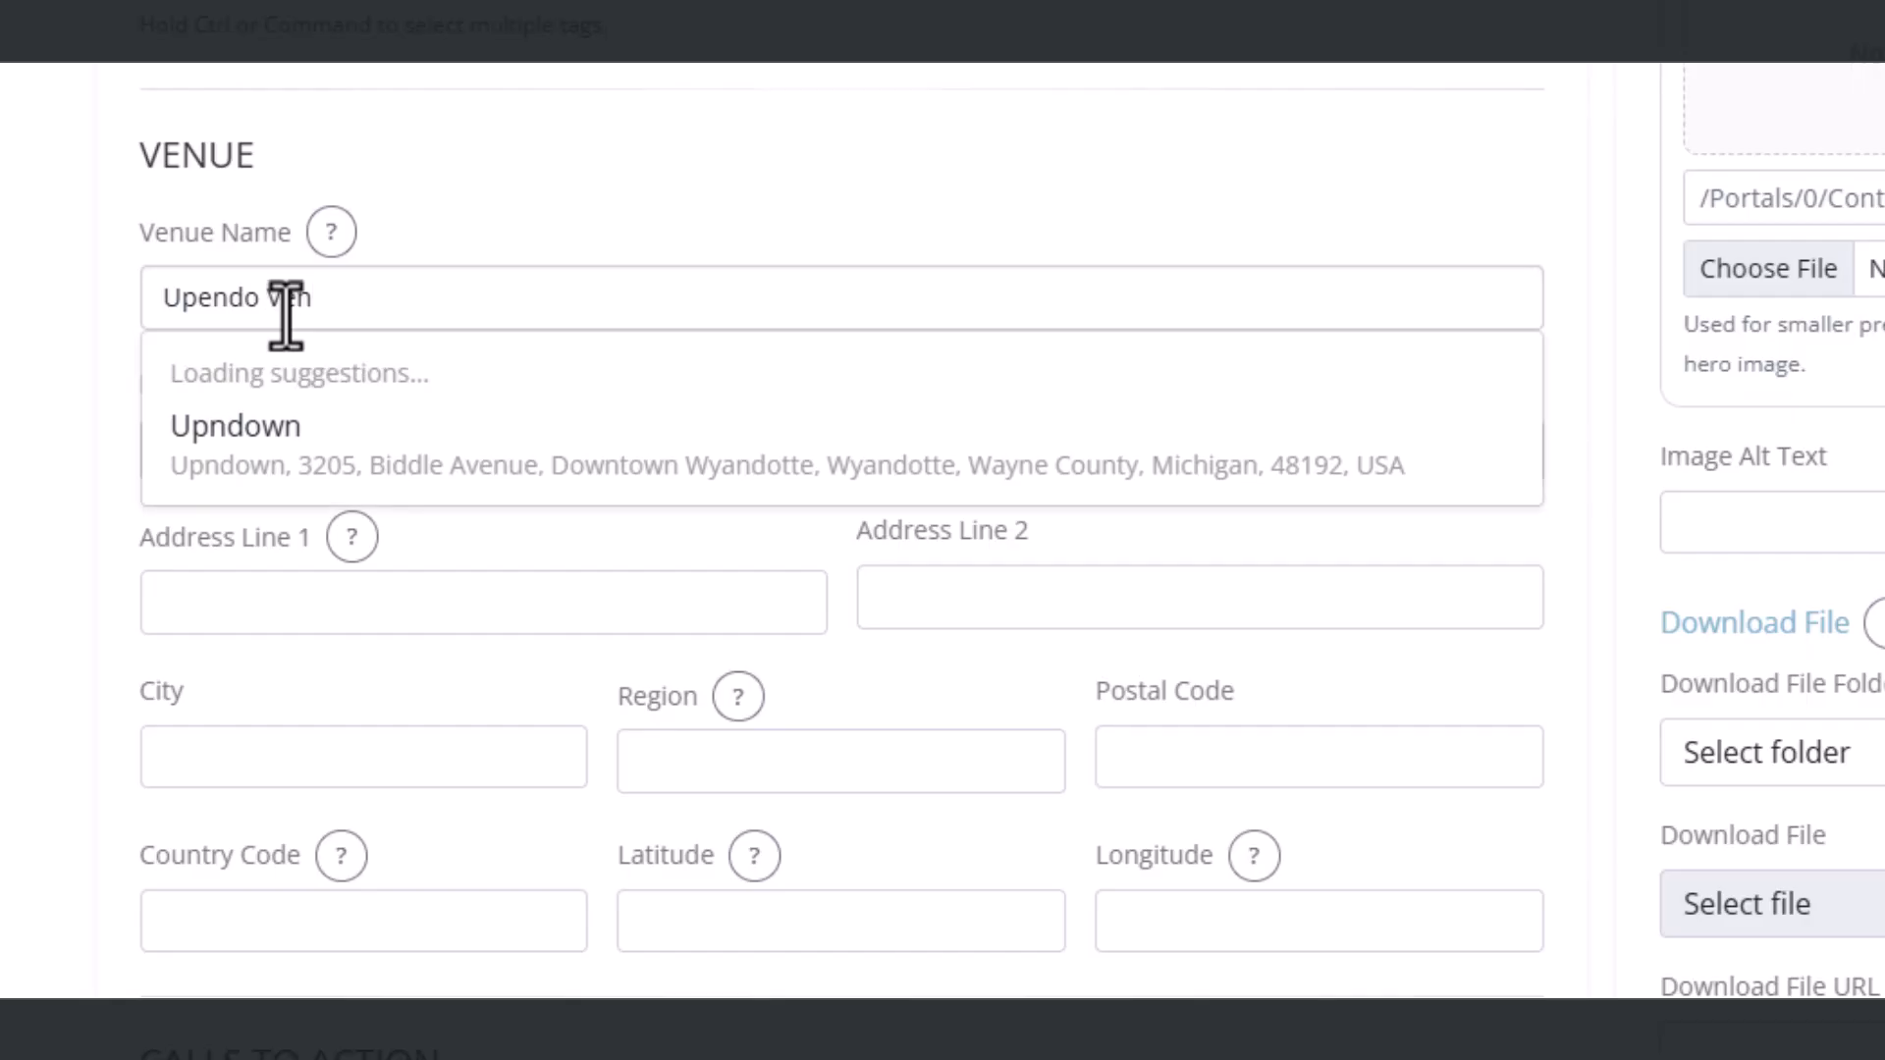
Step: Replace the venue search text with "Levis" and choose the Levi's Stadium suggestion to fill in the venue address fields
{"action": "key", "text": "ctrl+a"}
{"action": "key", "text": "BackSpace"}
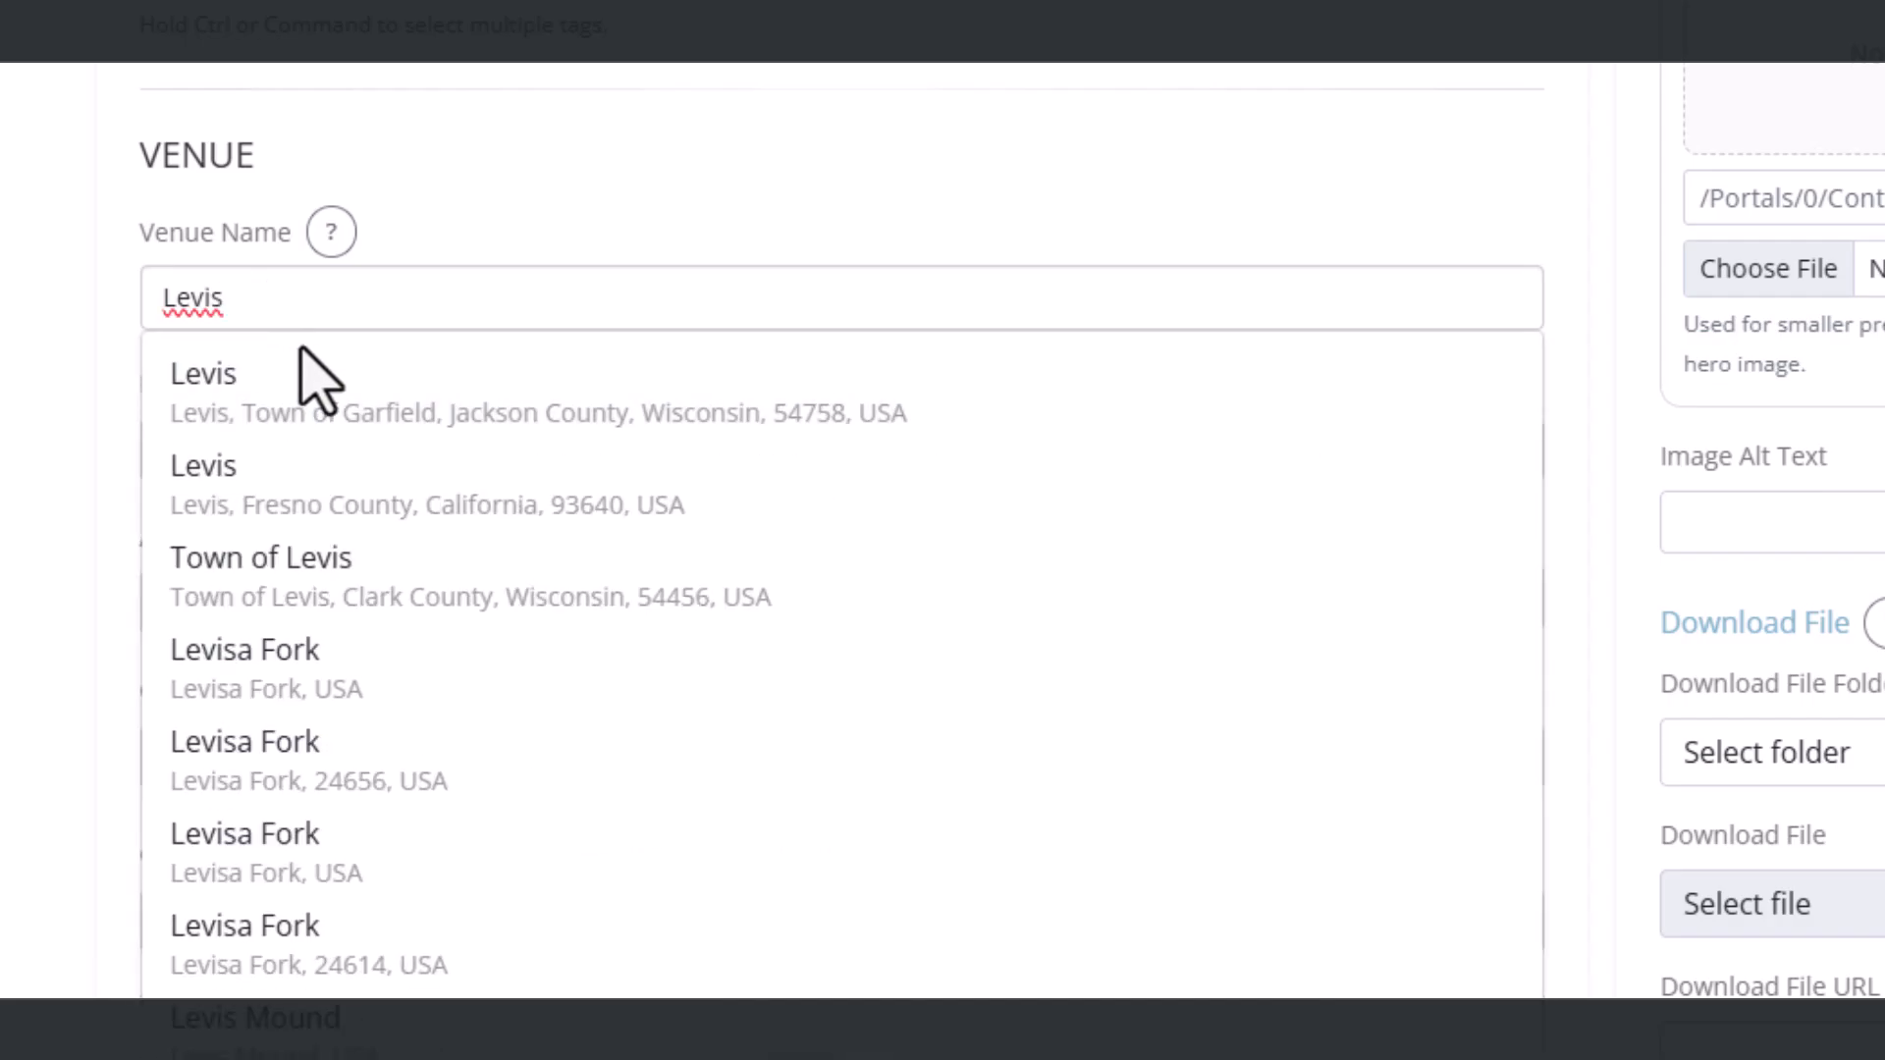
{"action": "left_click", "coordinate": [392, 432]}
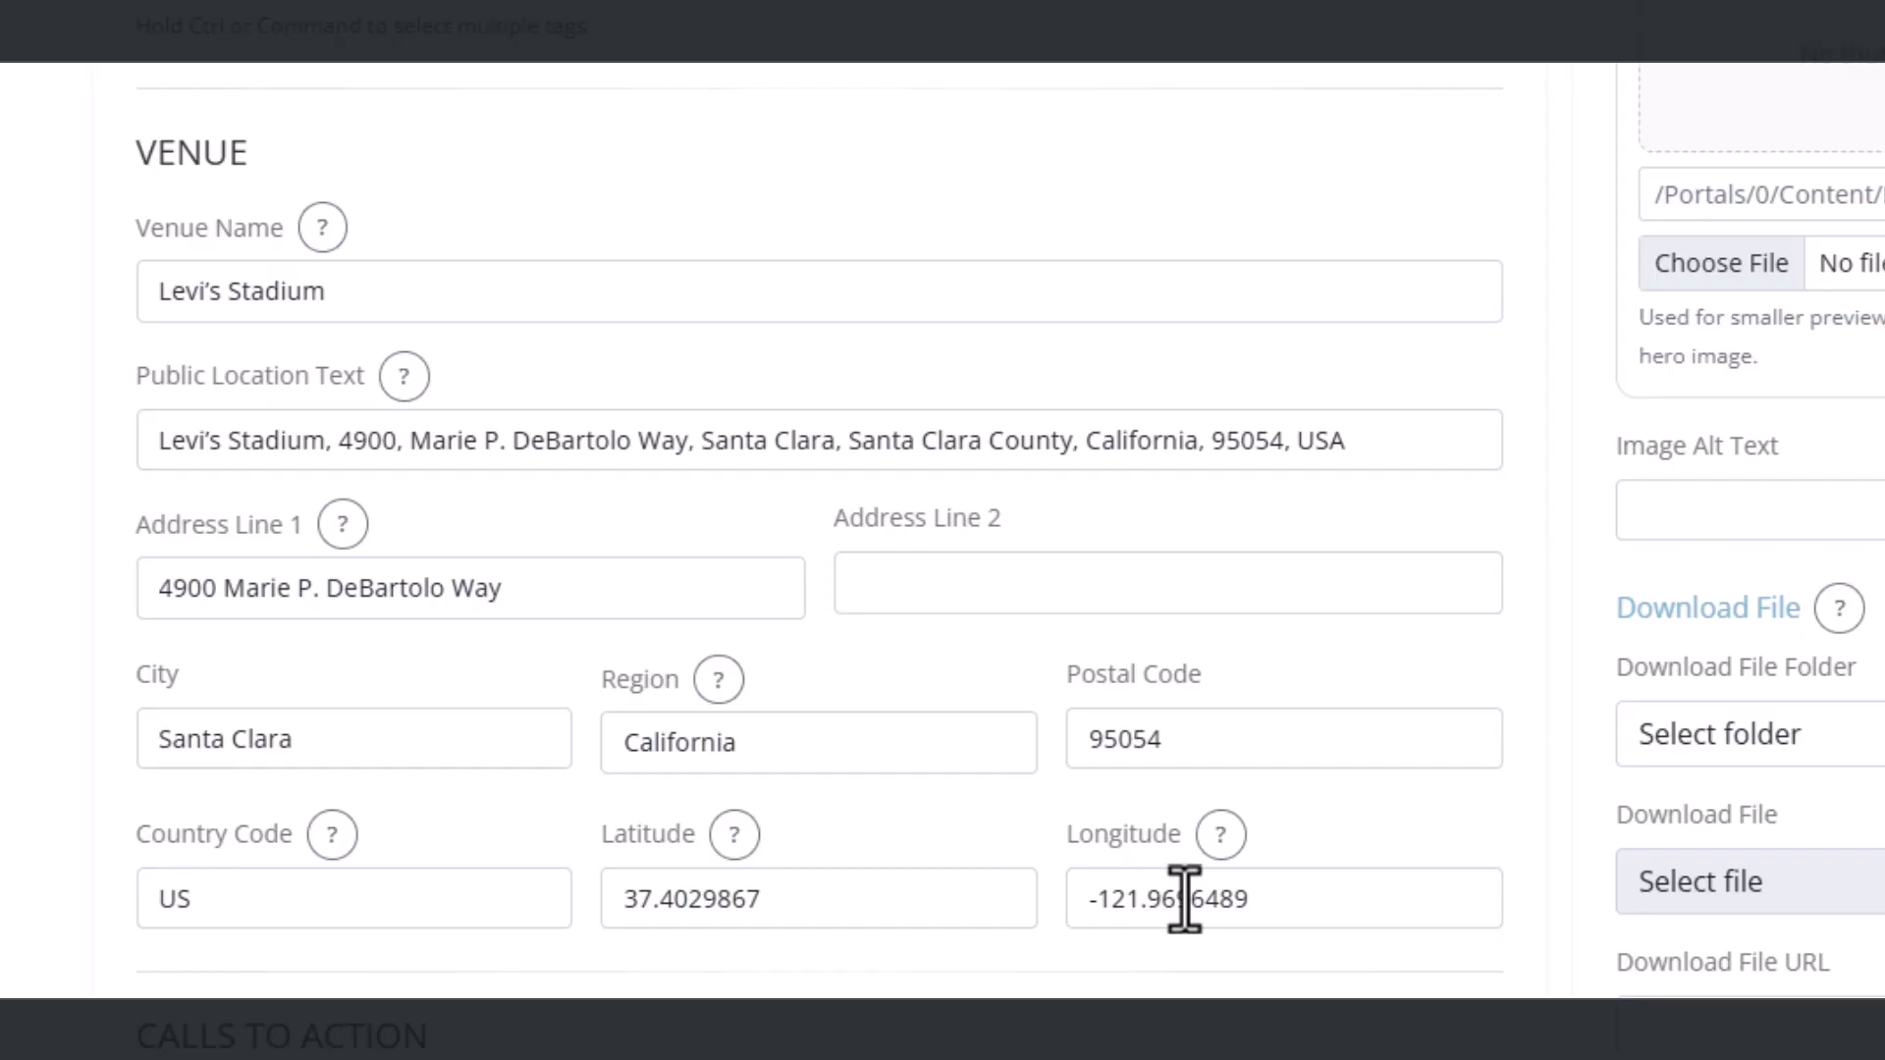
{"action": "mouse_move", "coordinate": [869, 805]}
{"action": "left_mouse_down"}
{"action": "mouse_move", "coordinate": [527, 904]}
{"action": "mouse_move", "coordinate": [722, 800]}
{"action": "left_mouse_up"}
{"action": "mouse_move", "coordinate": [1399, 787]}
{"action": "left_mouse_down"}
{"action": "mouse_move", "coordinate": [1558, 967]}
{"action": "mouse_move", "coordinate": [1159, 828]}
{"action": "left_mouse_up"}
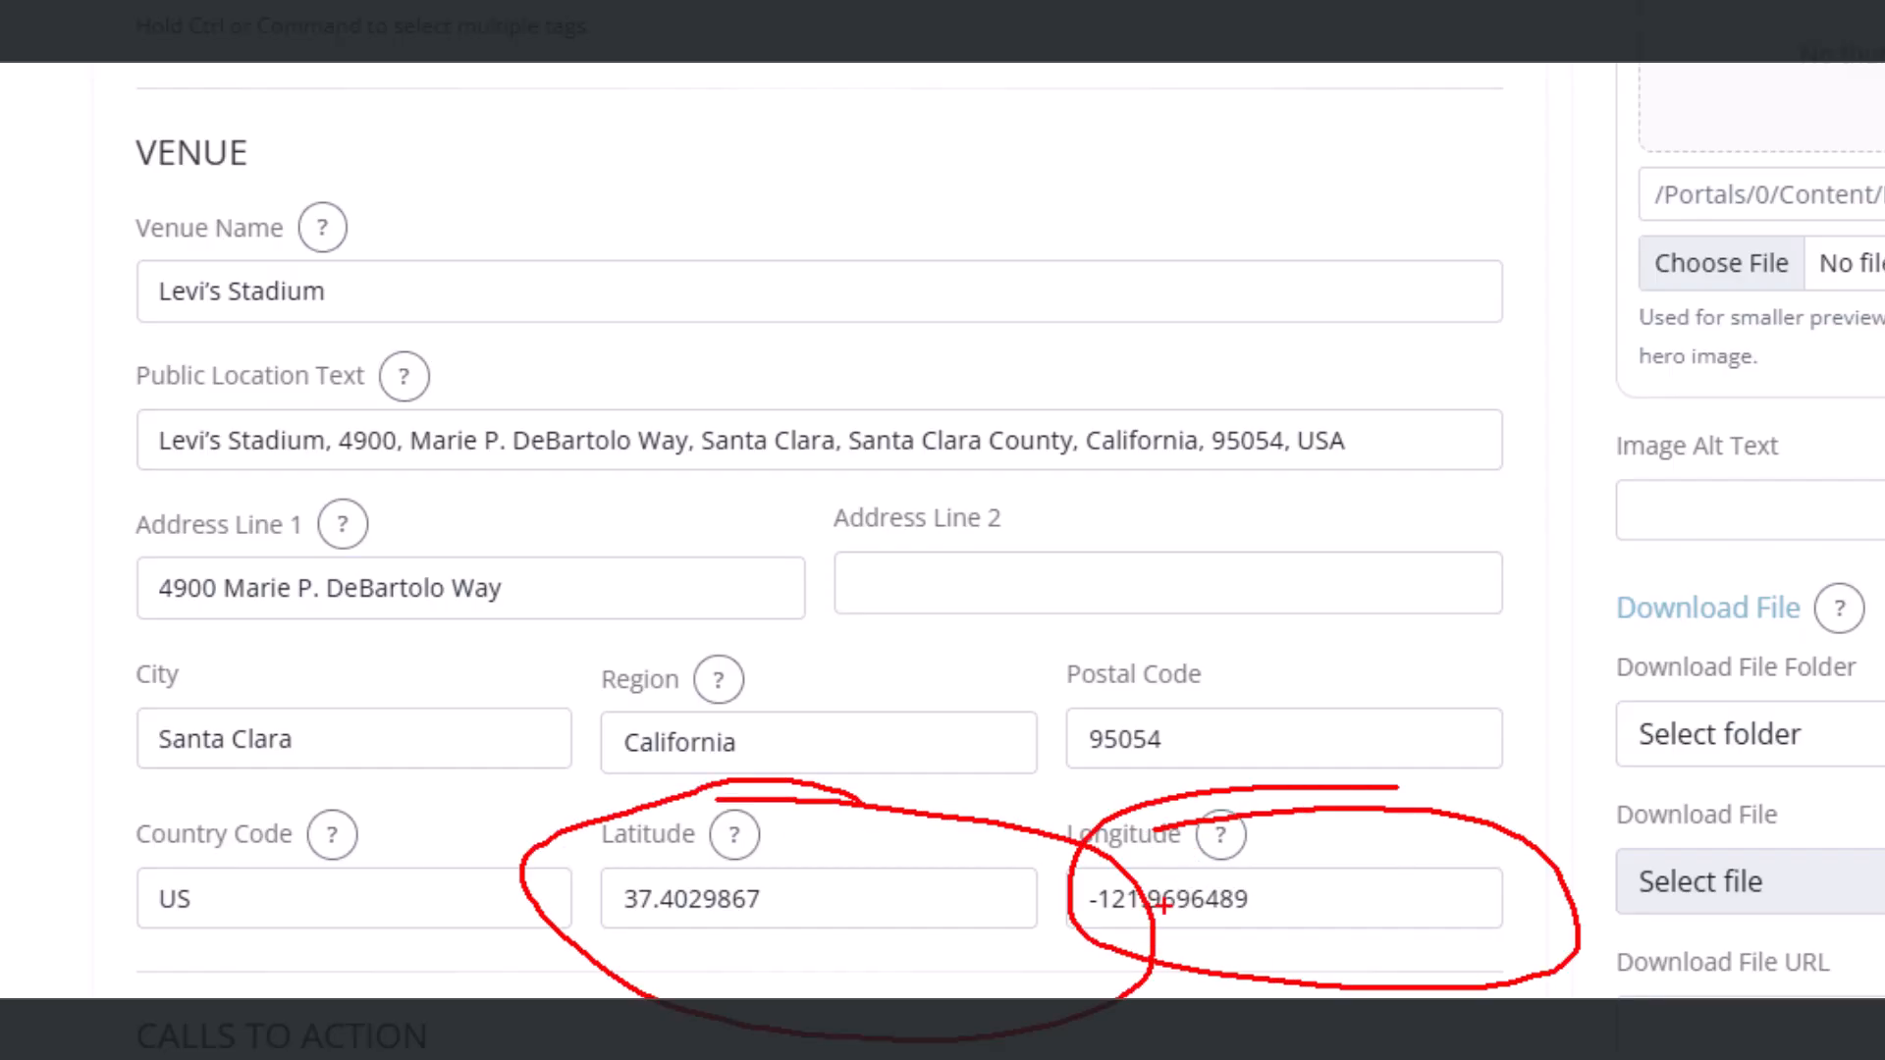
{"action": "key", "text": "Escape"}
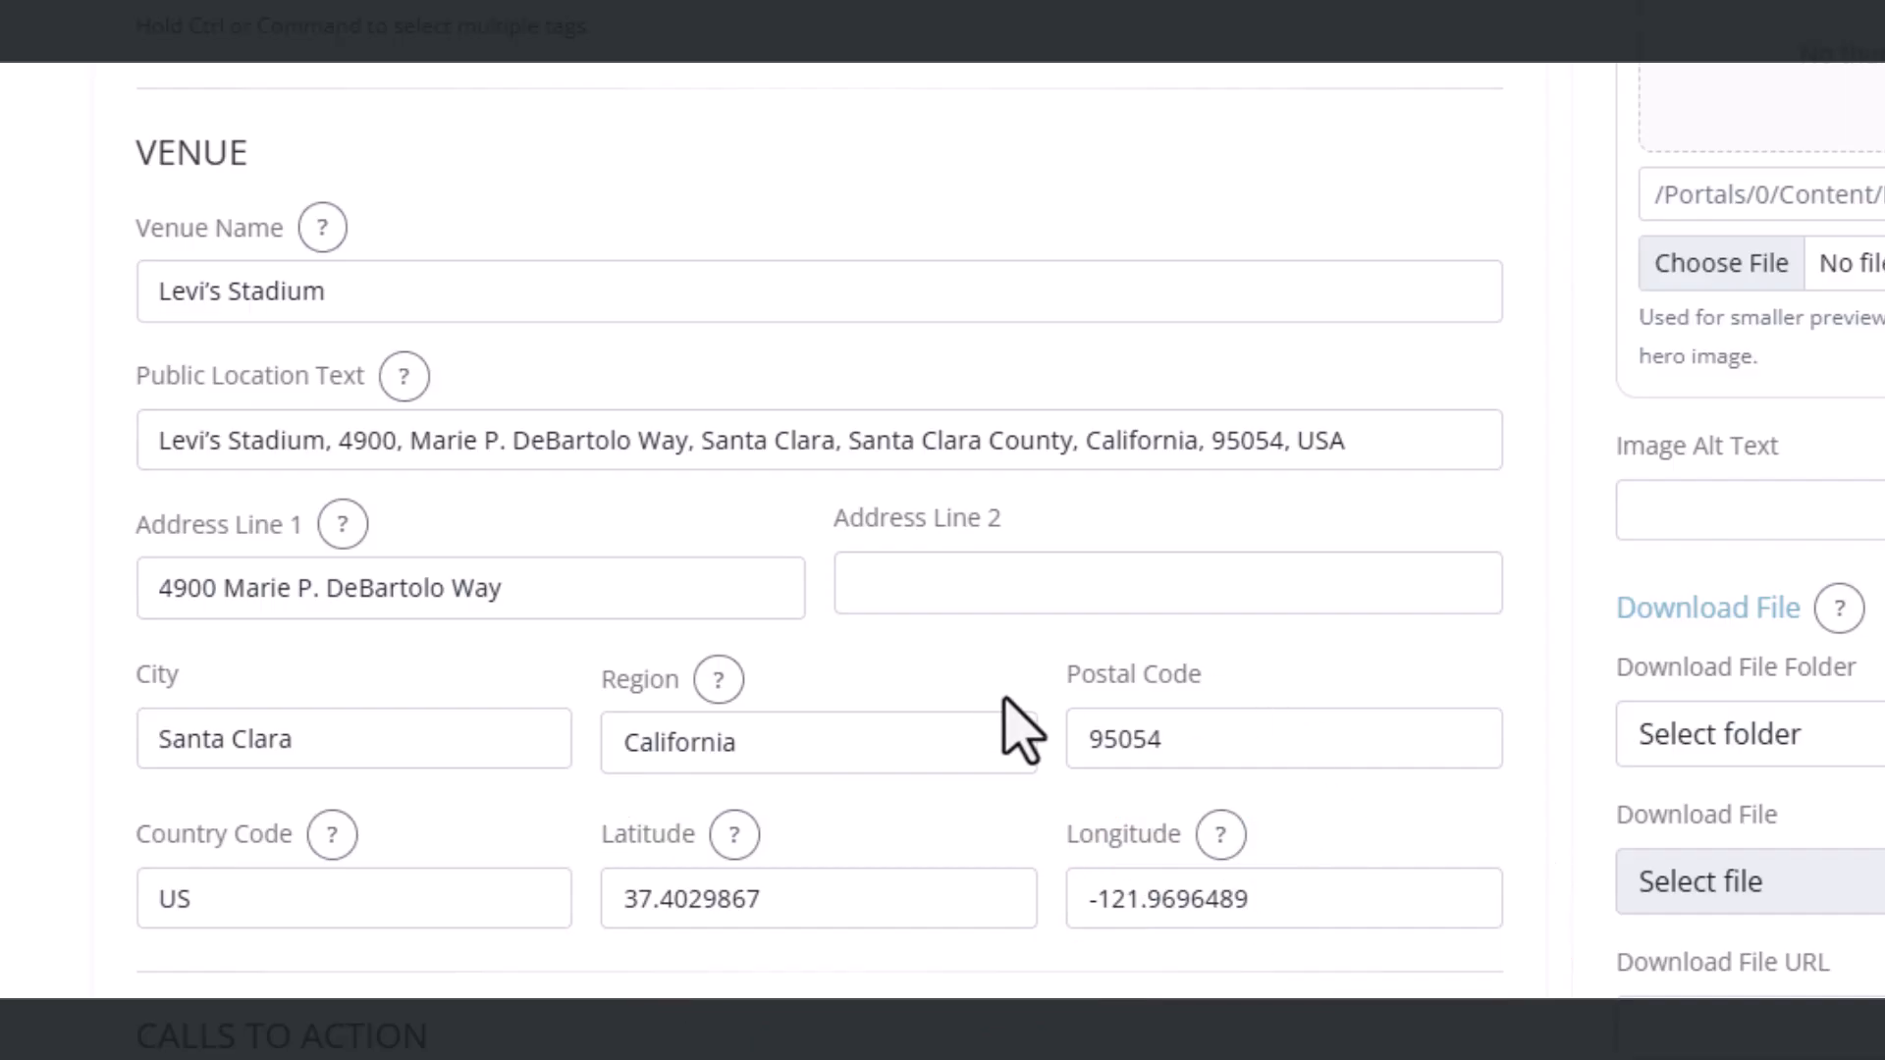
Step: Examine the registration and secondary CTA text and URL fields in the Calls to Action section
{"action": "scroll", "coordinate": [245, 652], "scroll_direction": "down", "scroll_amount": 5}
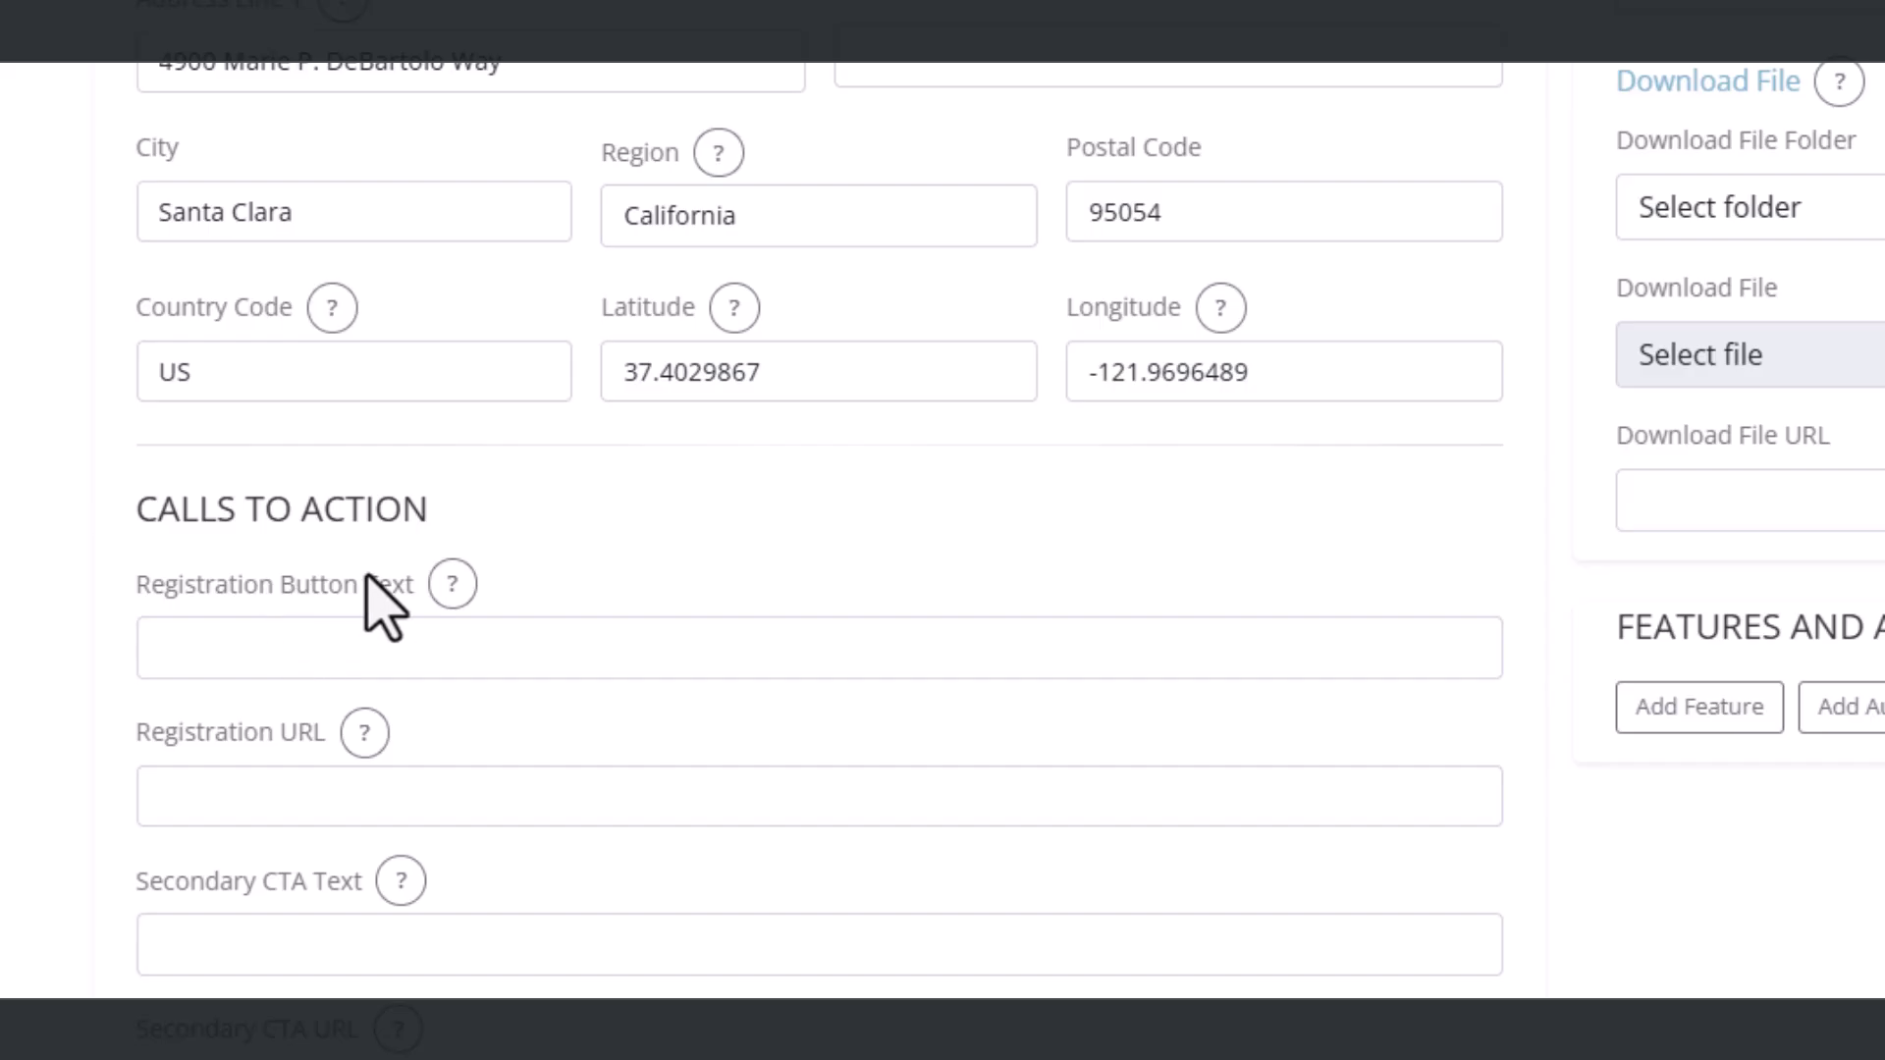
{"action": "scroll", "coordinate": [337, 623], "scroll_direction": "down", "scroll_amount": 2}
{"action": "scroll", "coordinate": [353, 449], "scroll_direction": "down", "scroll_amount": 1}
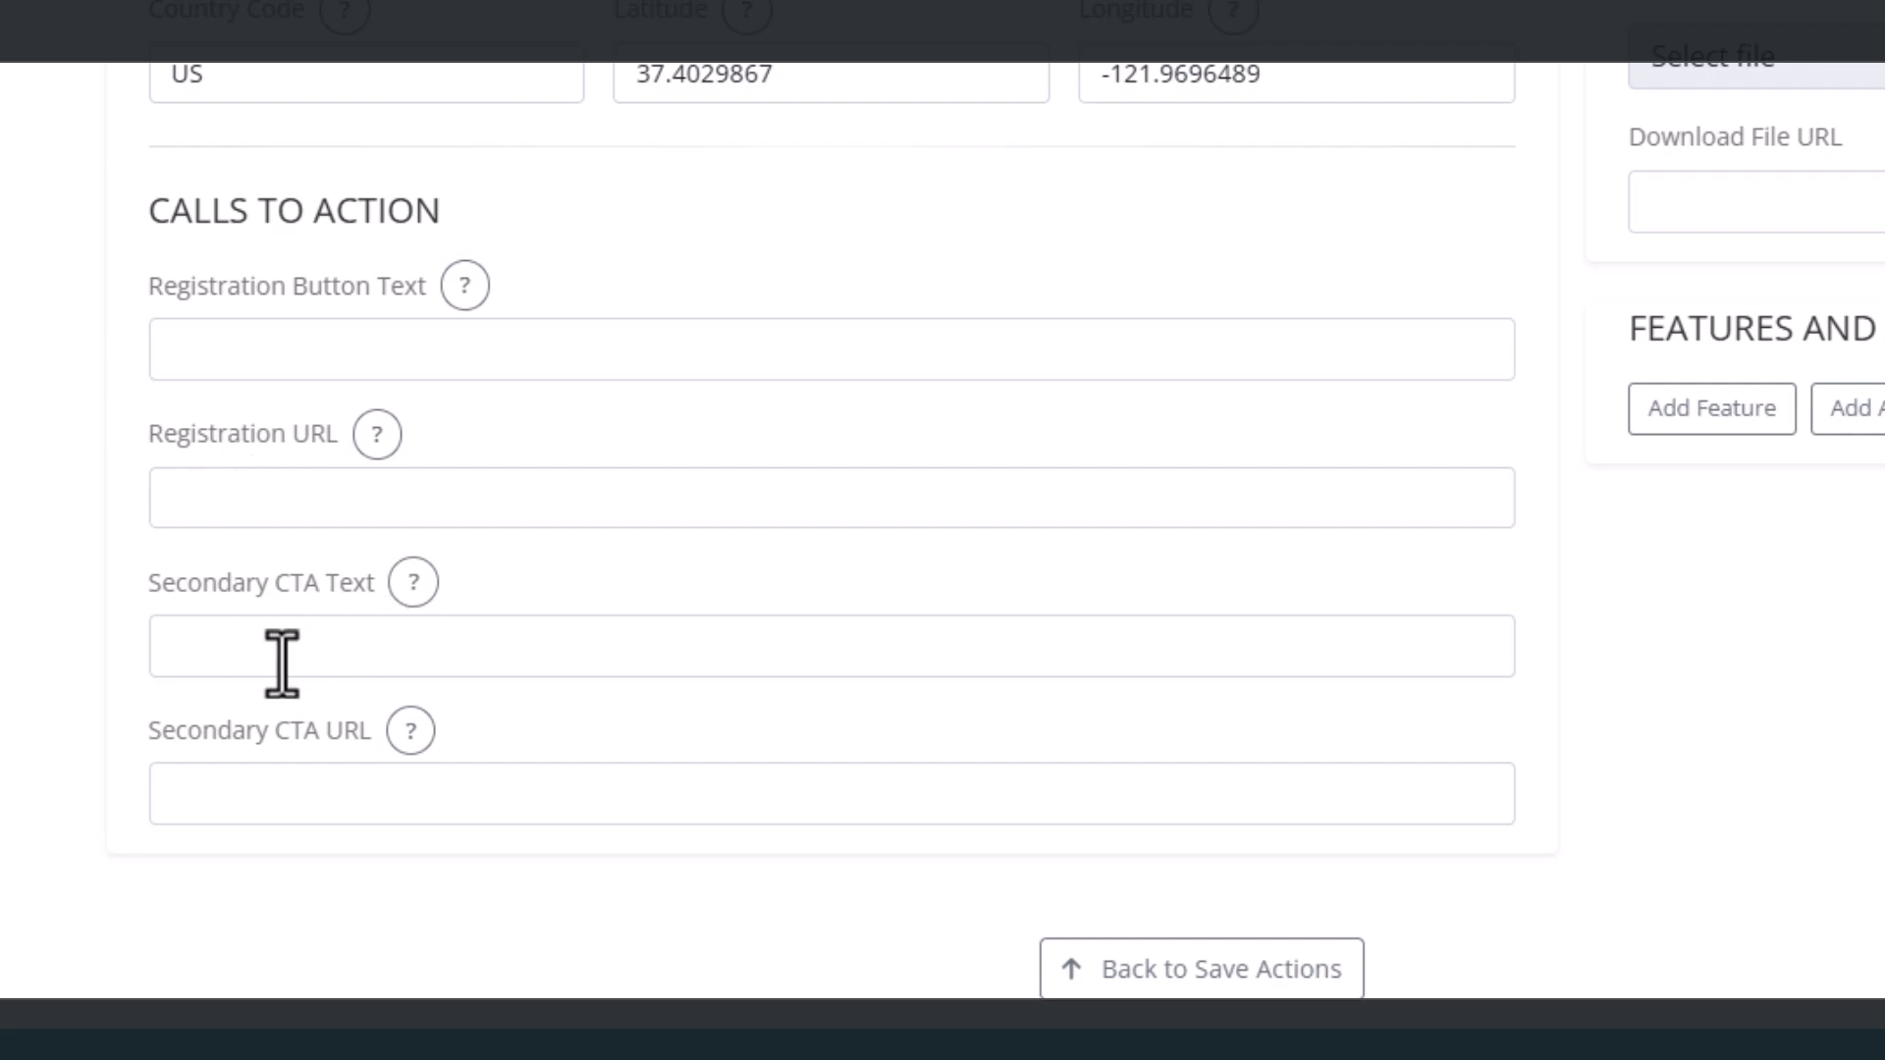
{"action": "left_click", "coordinate": [282, 804]}
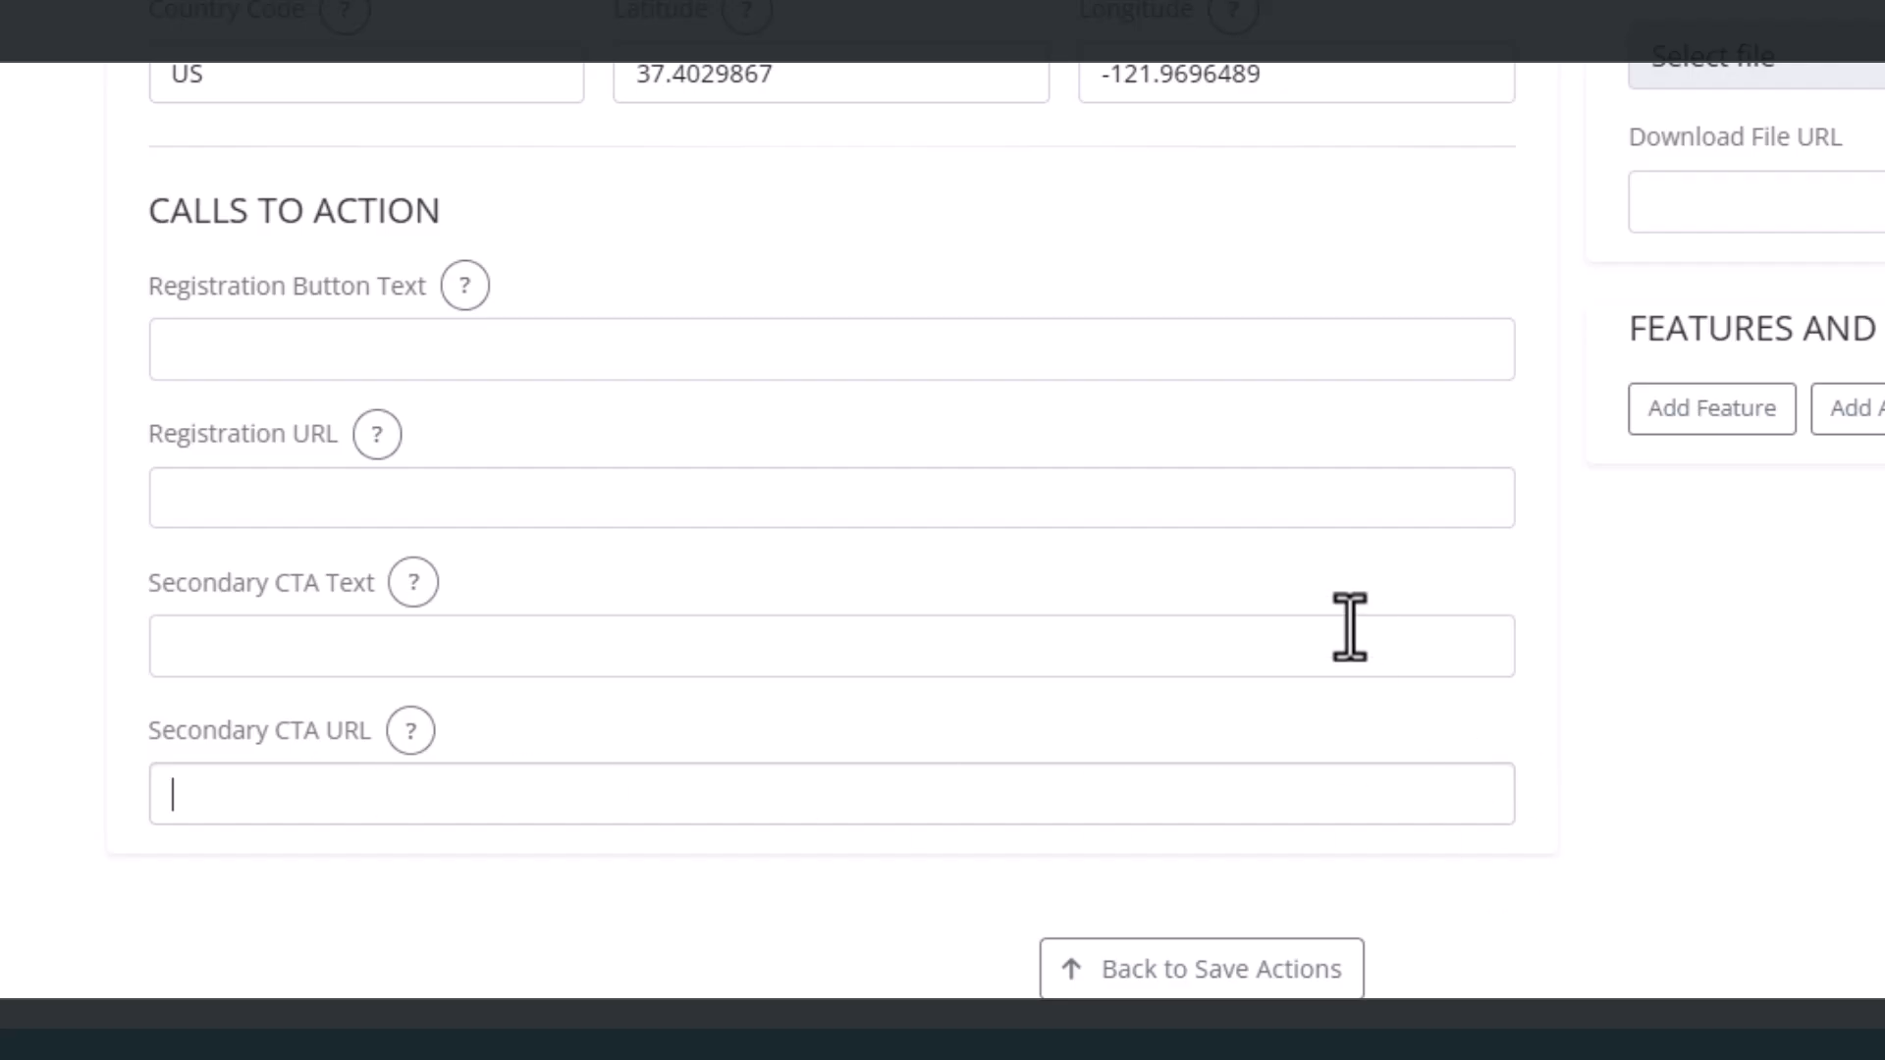
Step: Examine the event's Flags, including Free Event, and the SEO Title, SEO Description and Canonical URL fields
{"action": "scroll", "coordinate": [1359, 633], "scroll_direction": "up", "scroll_amount": 15}
{"action": "scroll", "coordinate": [1359, 634], "scroll_direction": "up", "scroll_amount": 5}
{"action": "scroll", "coordinate": [1359, 634], "scroll_direction": "down", "scroll_amount": 4}
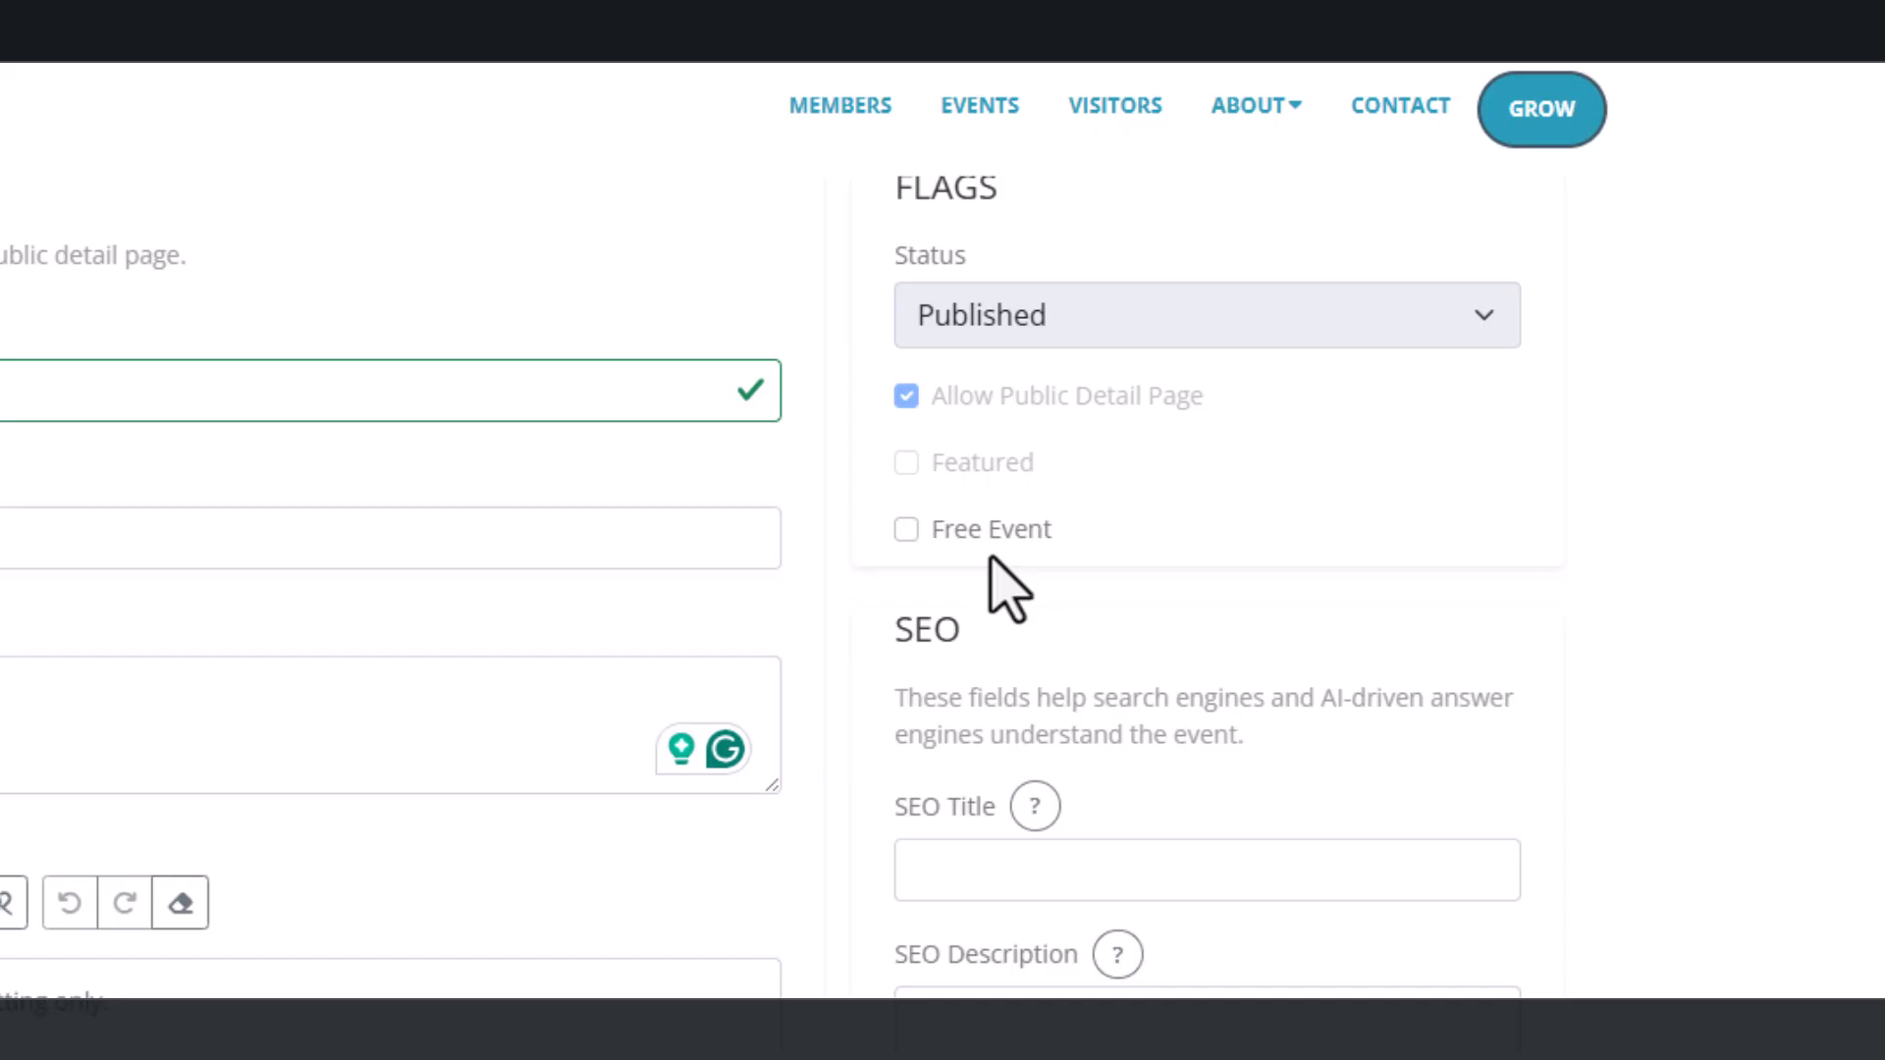
{"action": "mouse_move", "coordinate": [1034, 811]}
{"action": "scroll", "coordinate": [1070, 756], "scroll_direction": "down", "scroll_amount": 5}
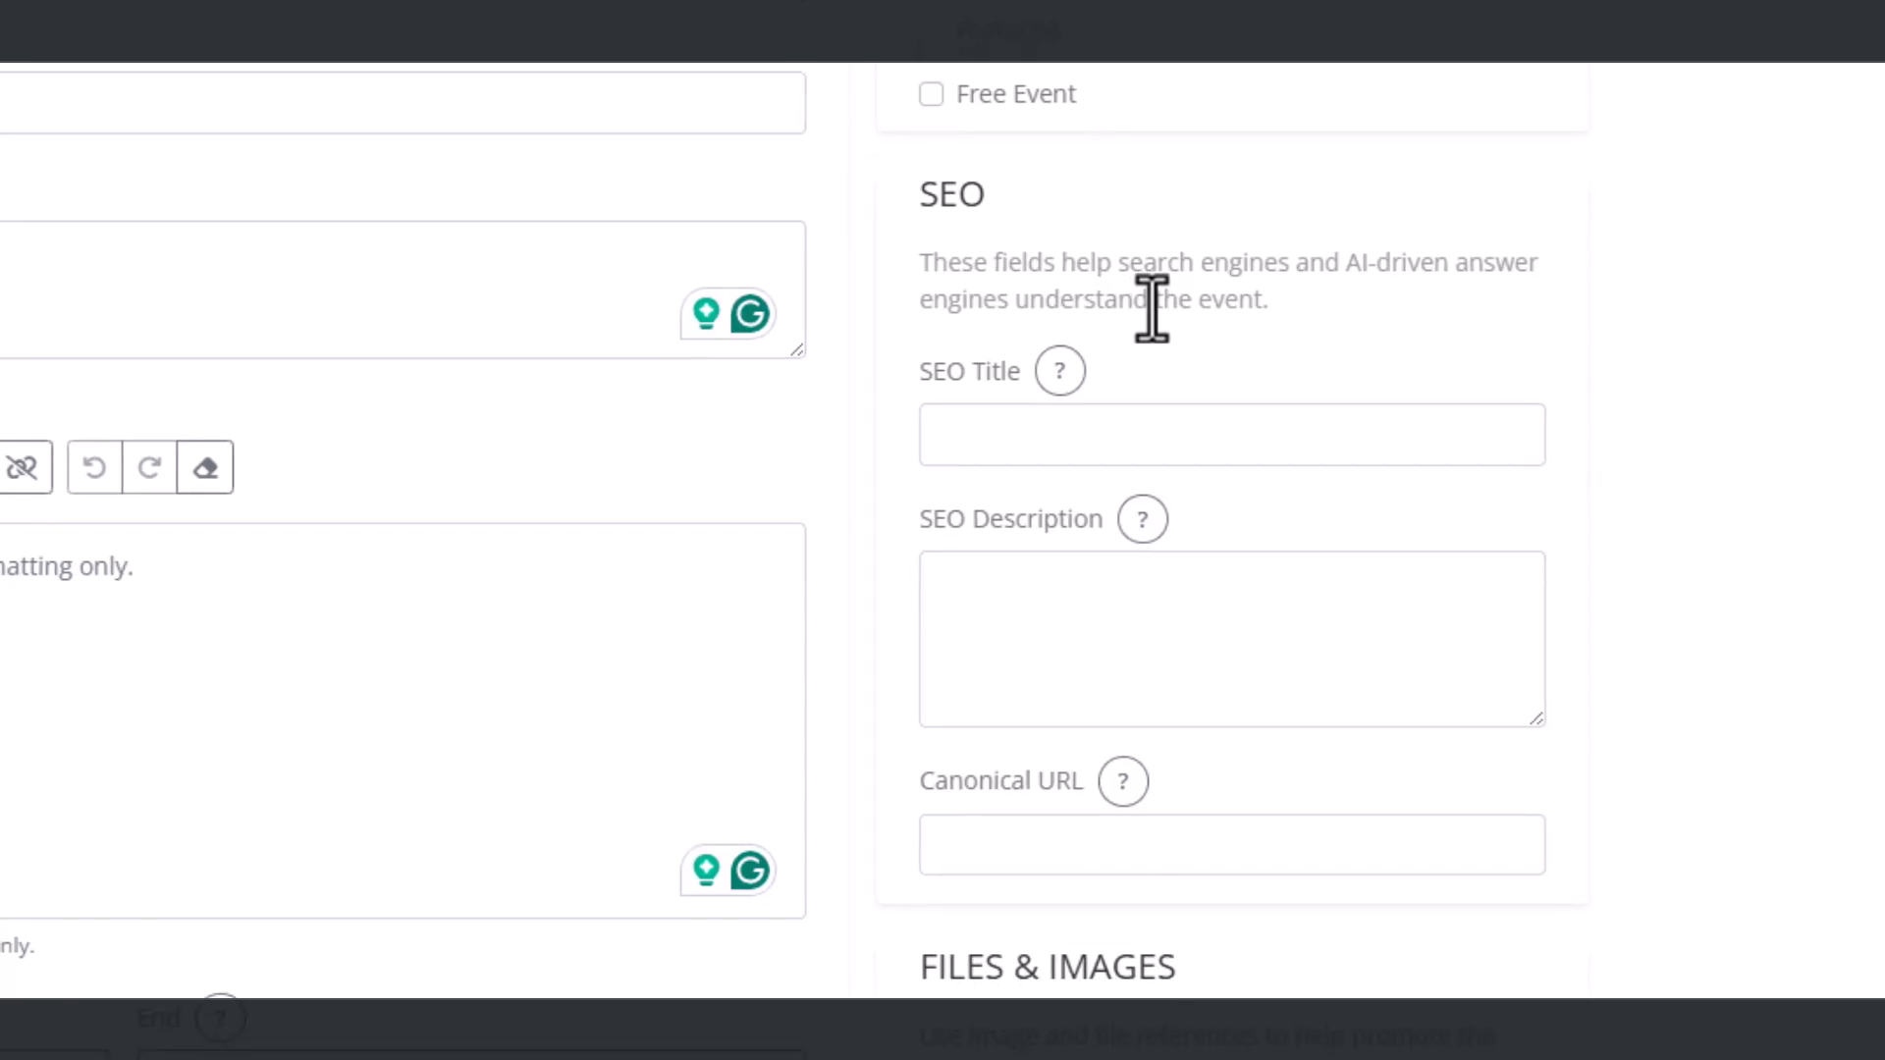
{"action": "left_click", "coordinate": [1201, 432]}
{"action": "left_click", "coordinate": [1245, 611]}
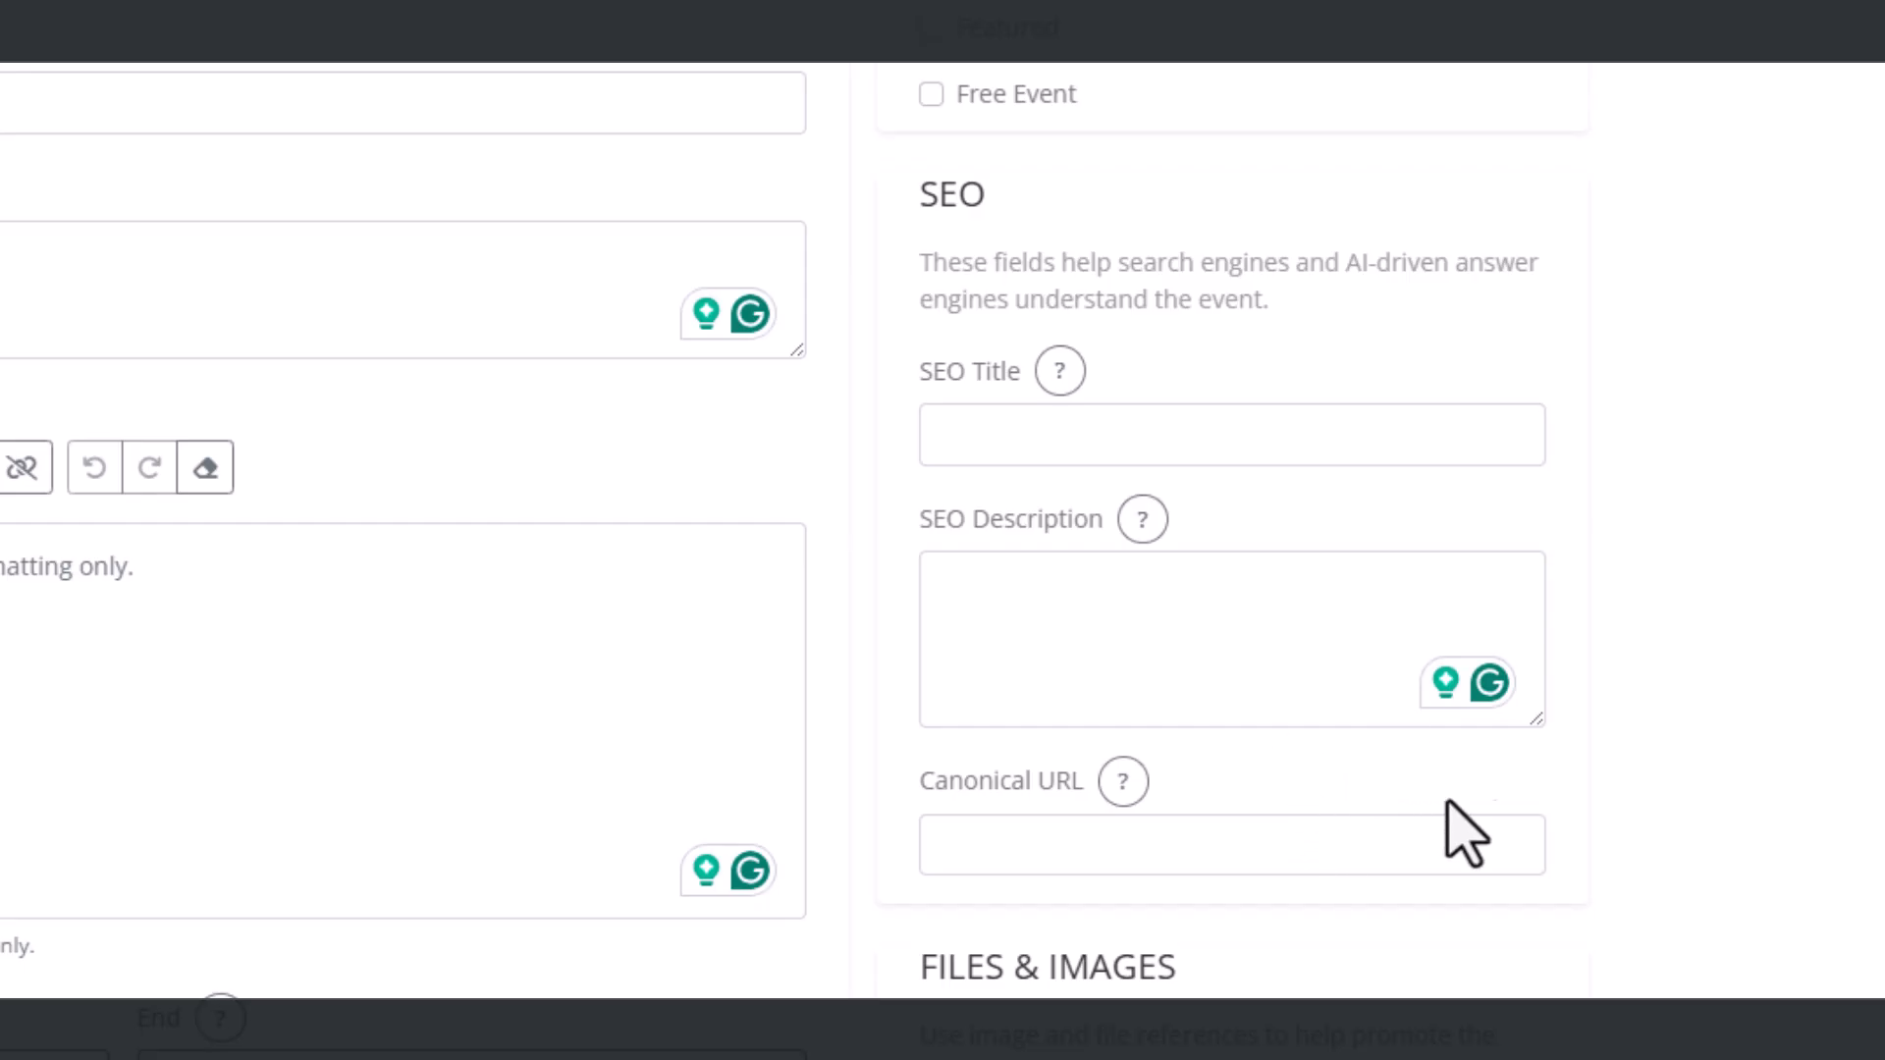
Step: Examine the Hero, List and Thumbnail Image upload areas and the Image Alt Text field in Files & Images
{"action": "scroll", "coordinate": [1631, 844], "scroll_direction": "down", "scroll_amount": 10}
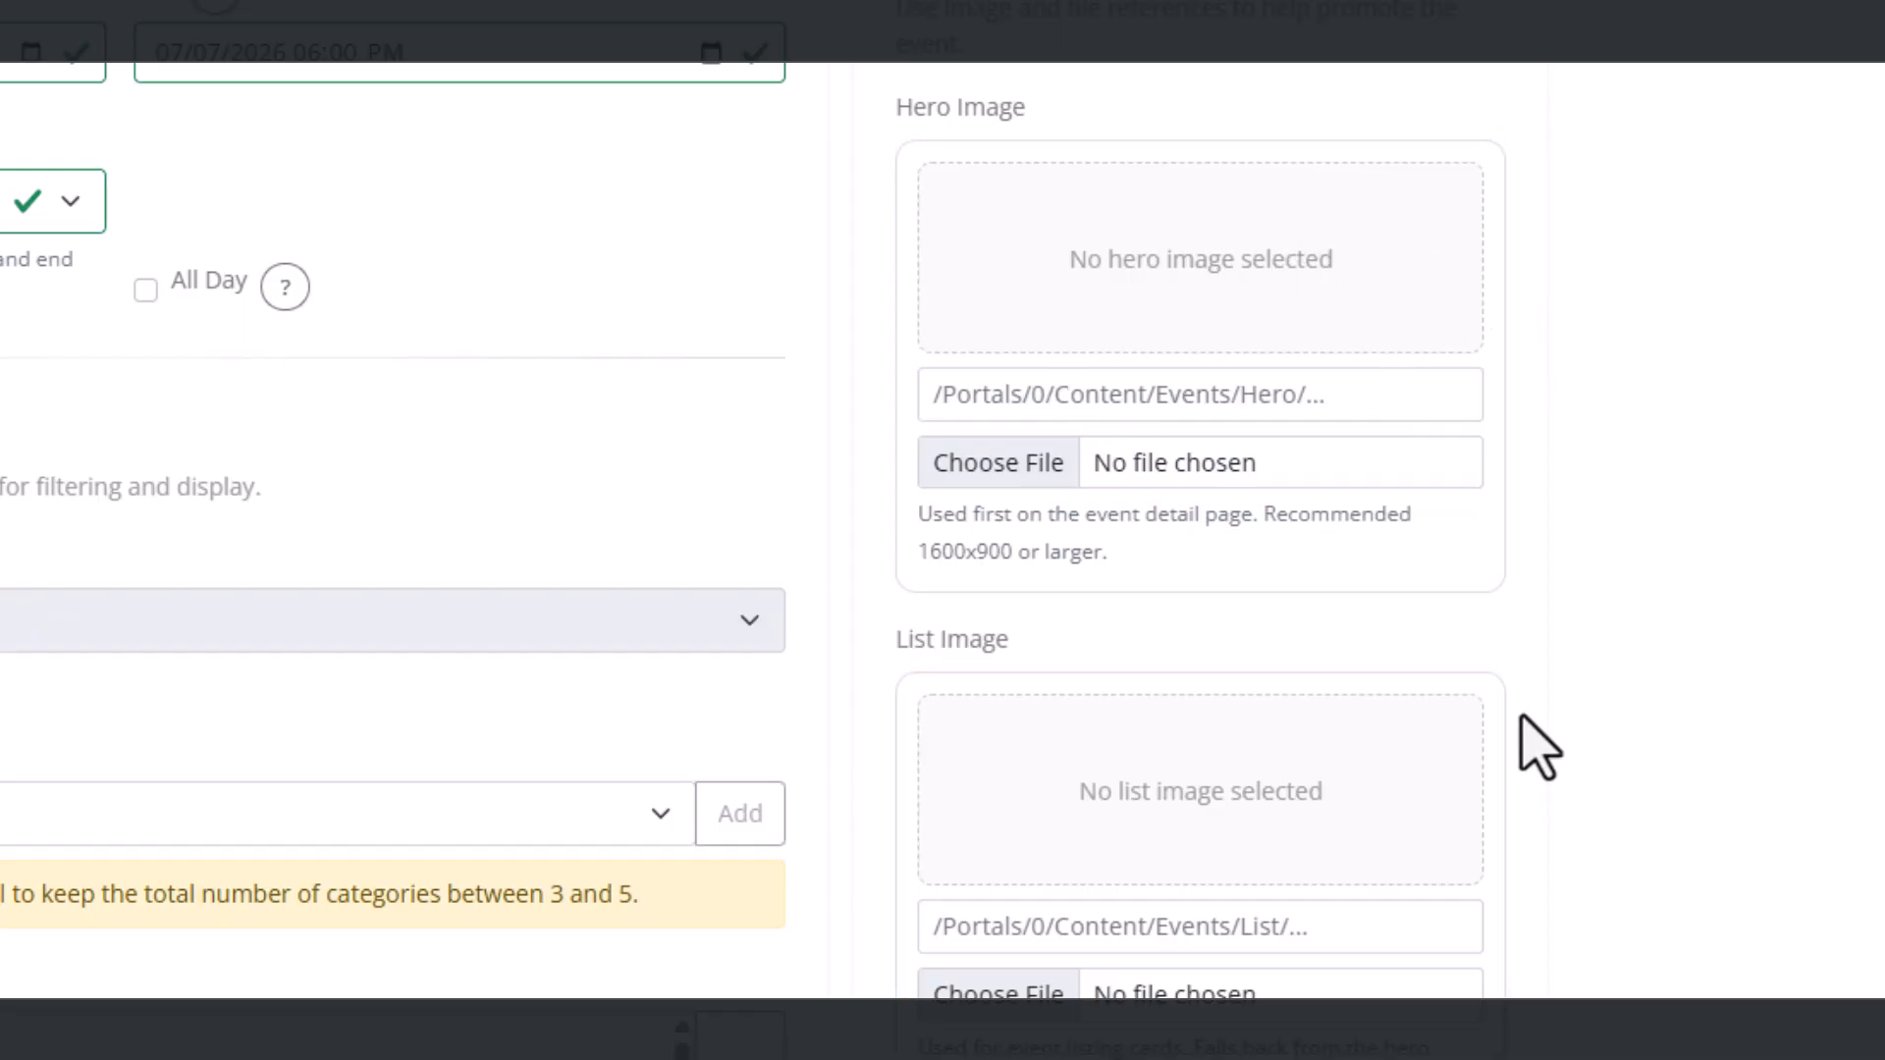
{"action": "scroll", "coordinate": [1502, 510], "scroll_direction": "down", "scroll_amount": 6}
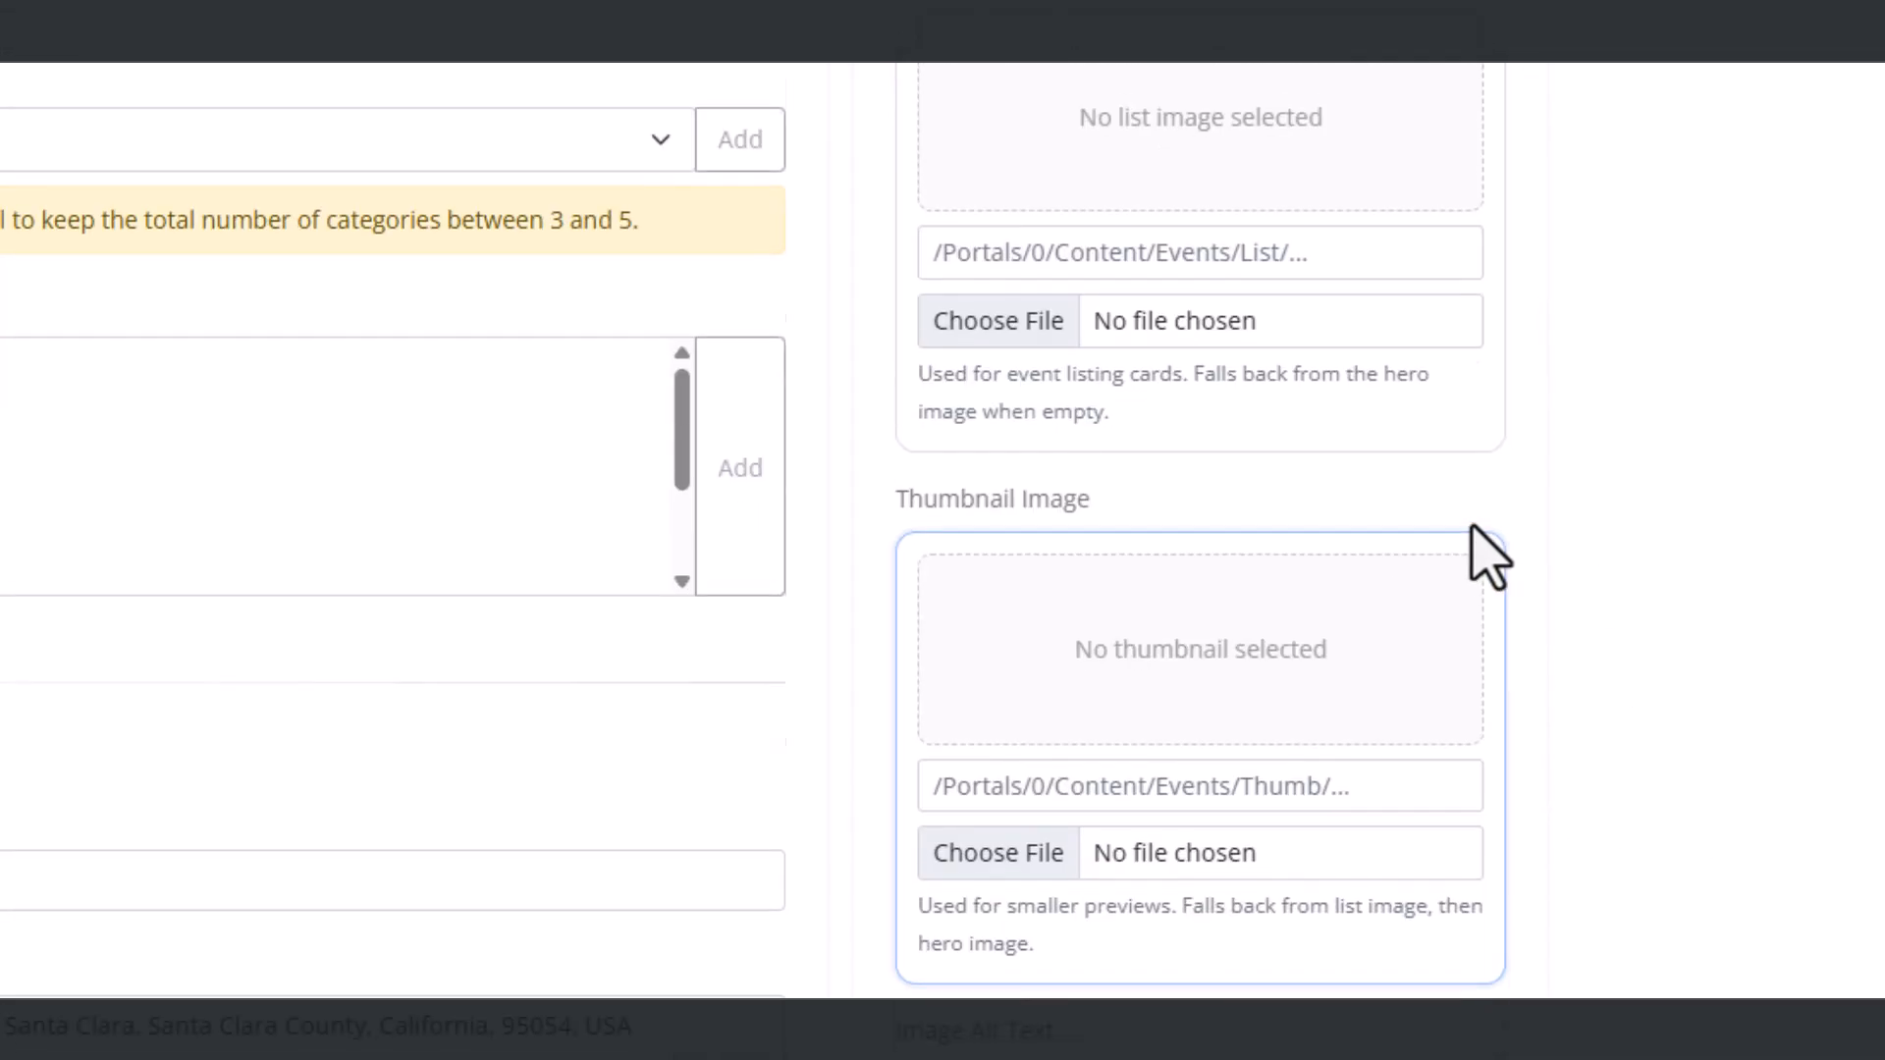
{"action": "scroll", "coordinate": [1483, 530], "scroll_direction": "up", "scroll_amount": 6}
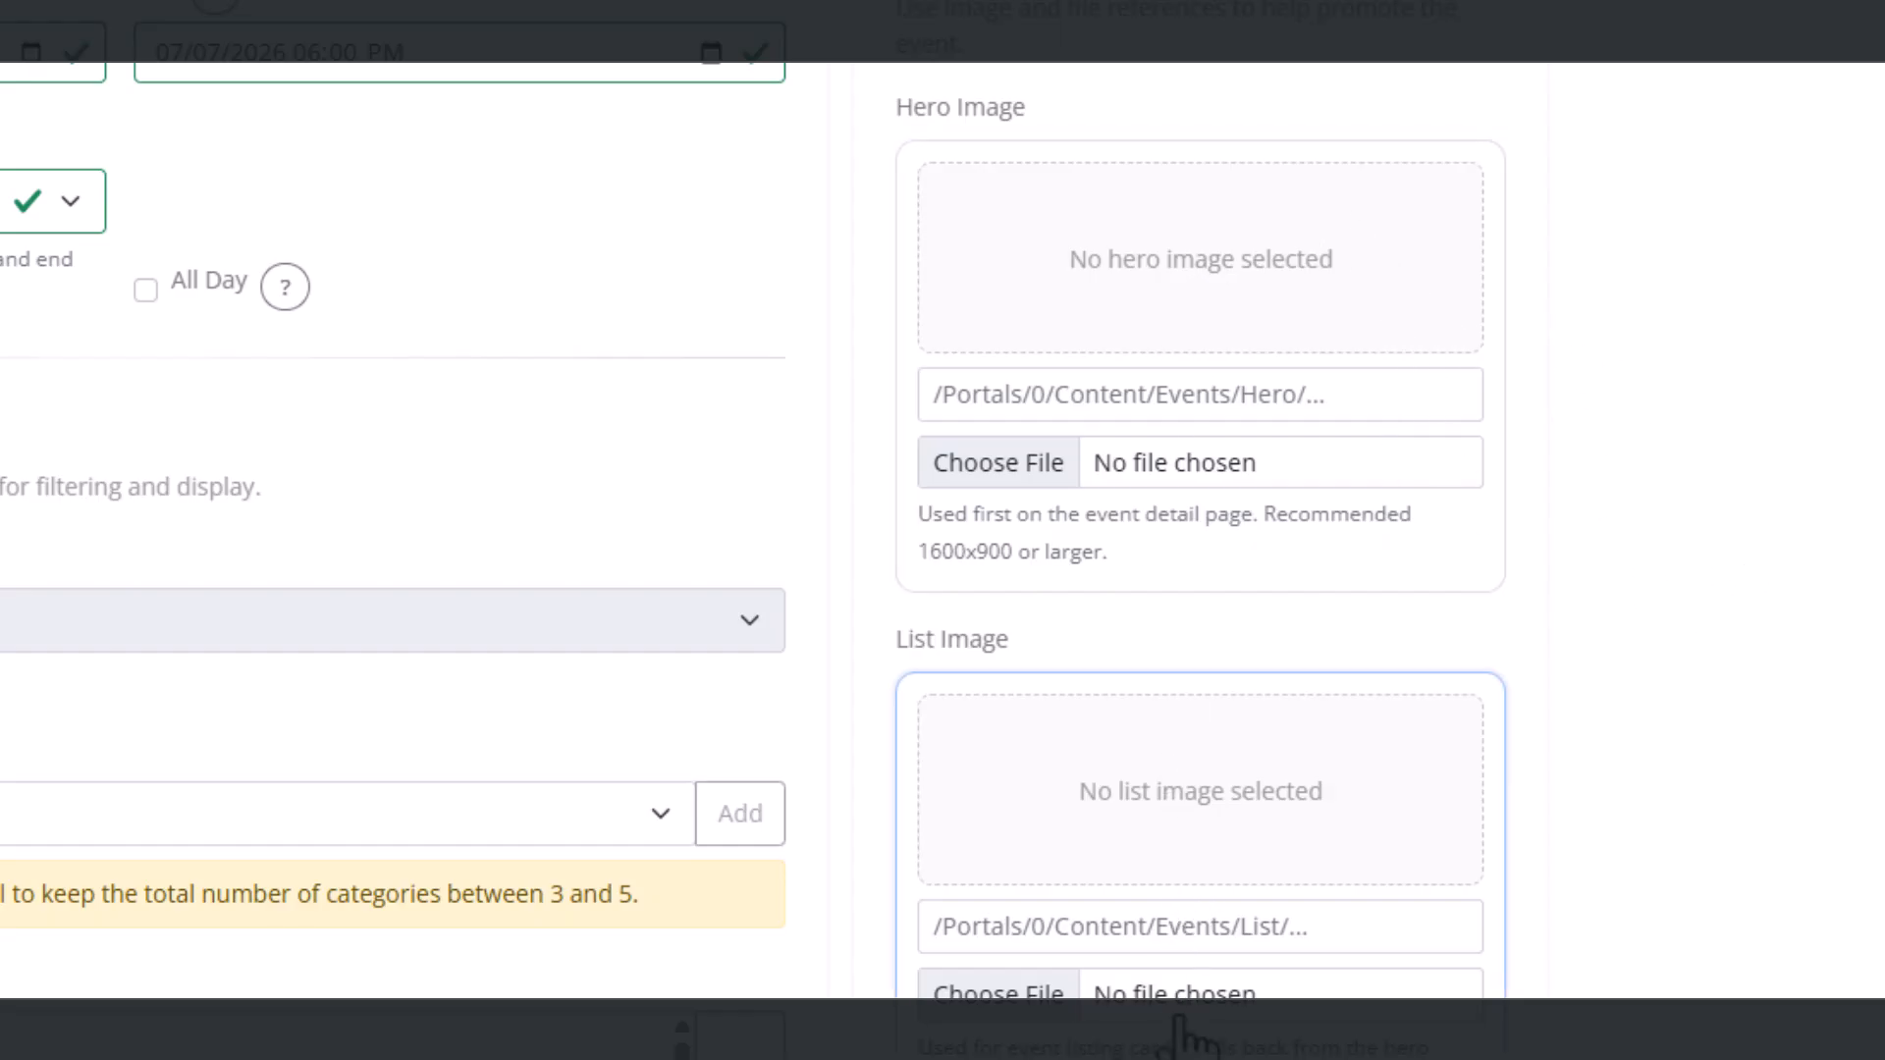
{"action": "scroll", "coordinate": [1612, 686], "scroll_direction": "down", "scroll_amount": 9}
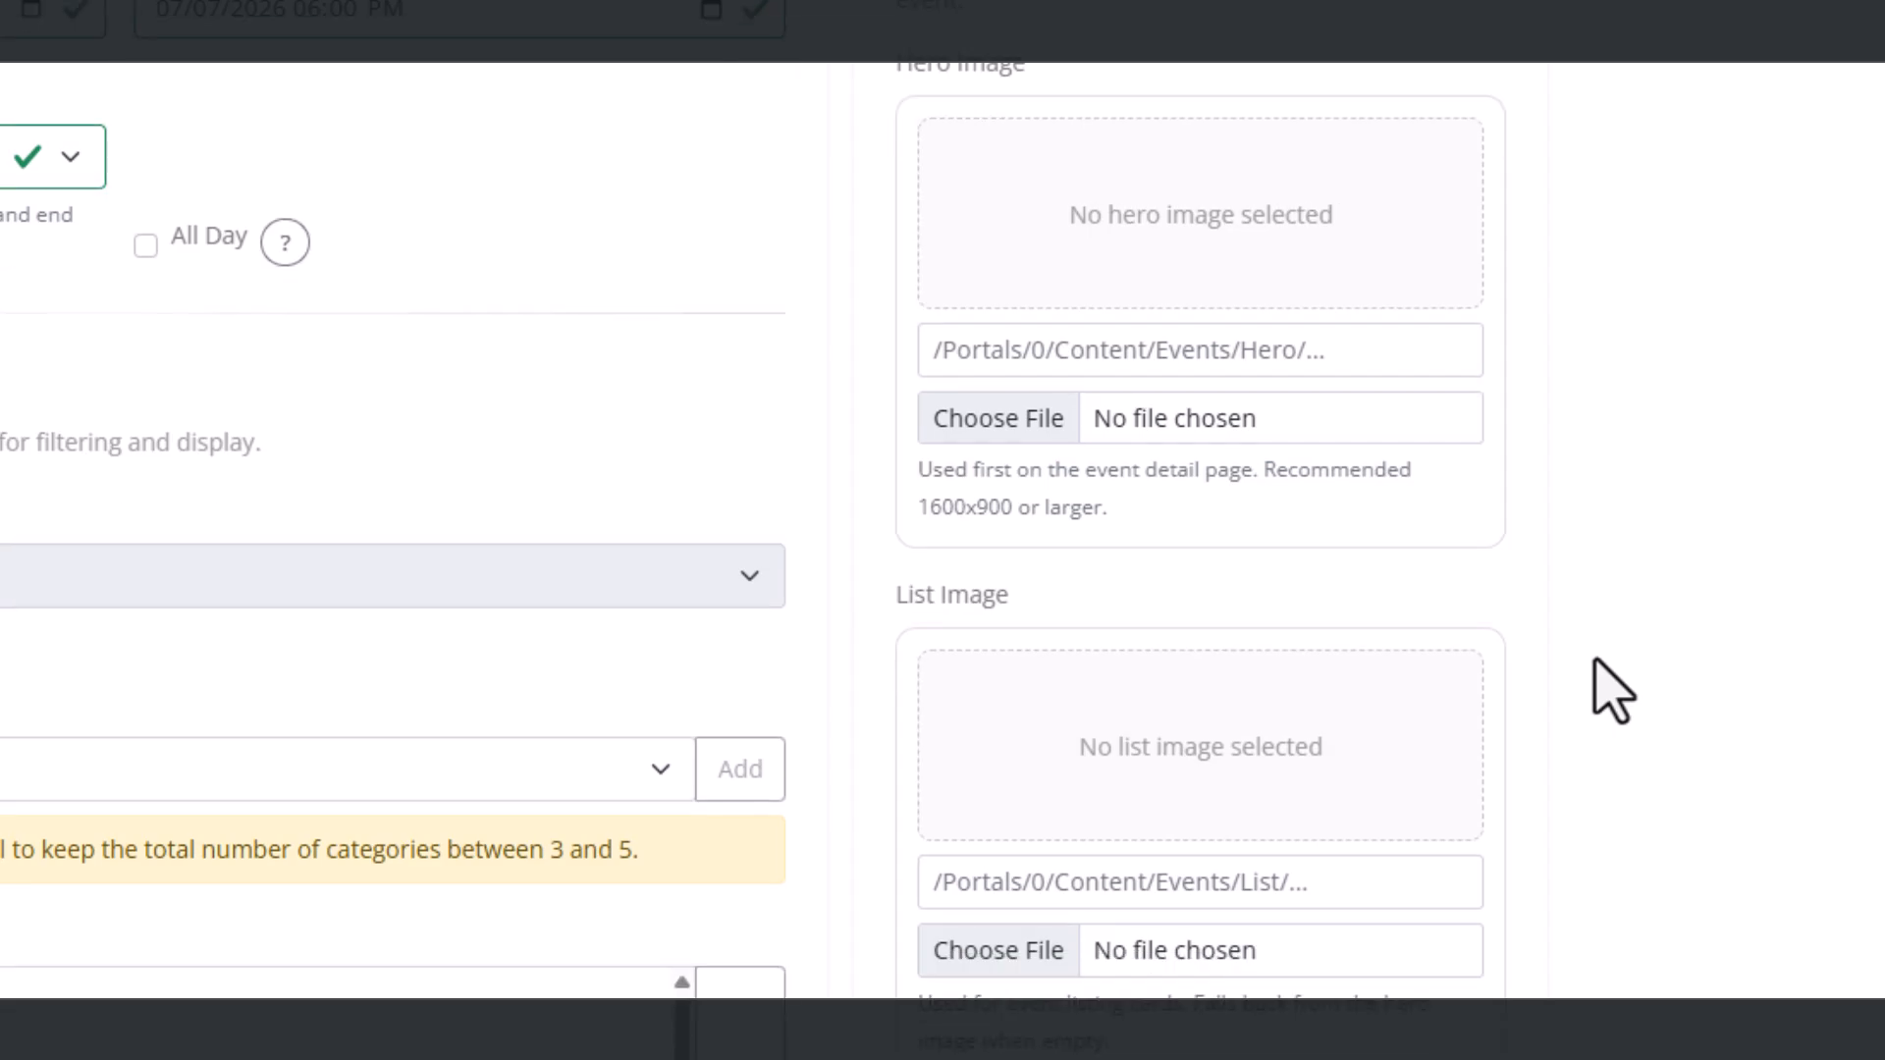
{"action": "scroll", "coordinate": [1600, 687], "scroll_direction": "down", "scroll_amount": 8}
{"action": "scroll", "coordinate": [1601, 687], "scroll_direction": "up", "scroll_amount": 3}
{"action": "scroll", "coordinate": [1588, 766], "scroll_direction": "up", "scroll_amount": 1}
{"action": "left_click", "coordinate": [945, 228]}
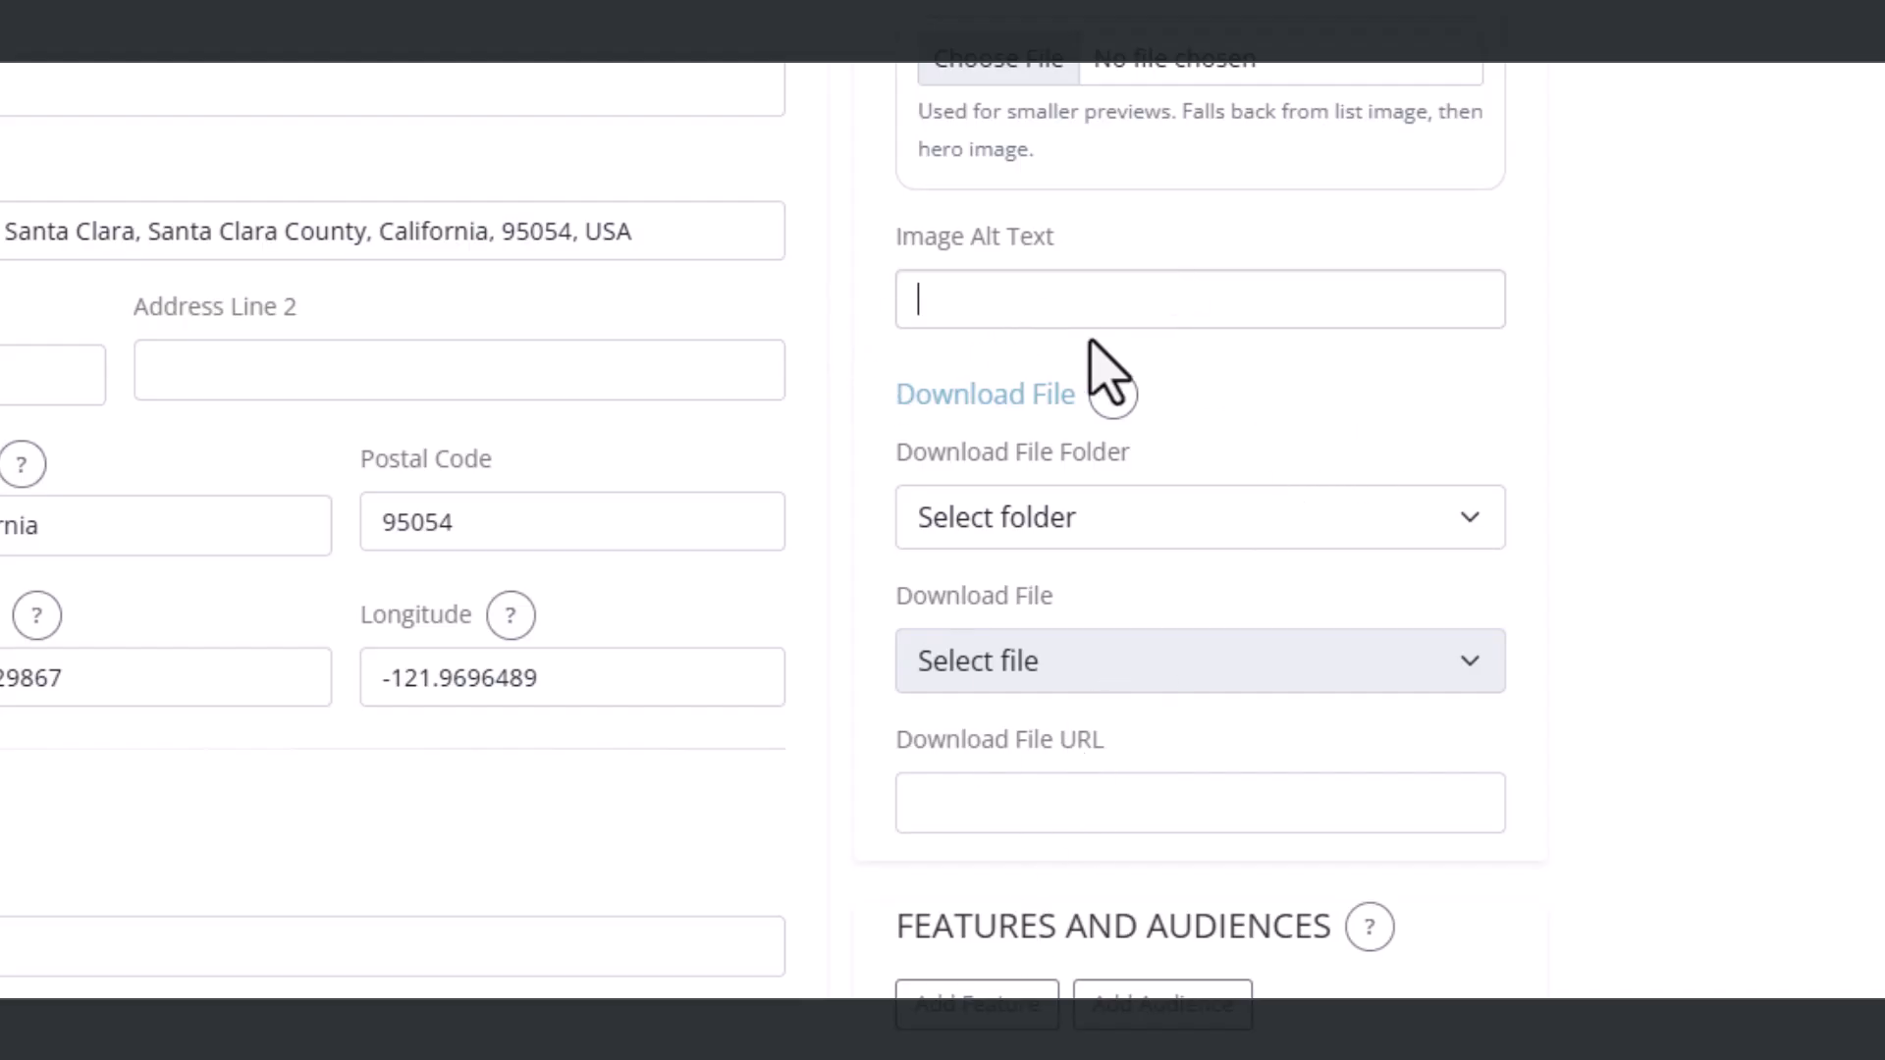
Step: Add one blank feature entry and one blank audience entry to the event and look over their fields
{"action": "scroll", "coordinate": [1384, 774], "scroll_direction": "down", "scroll_amount": 6}
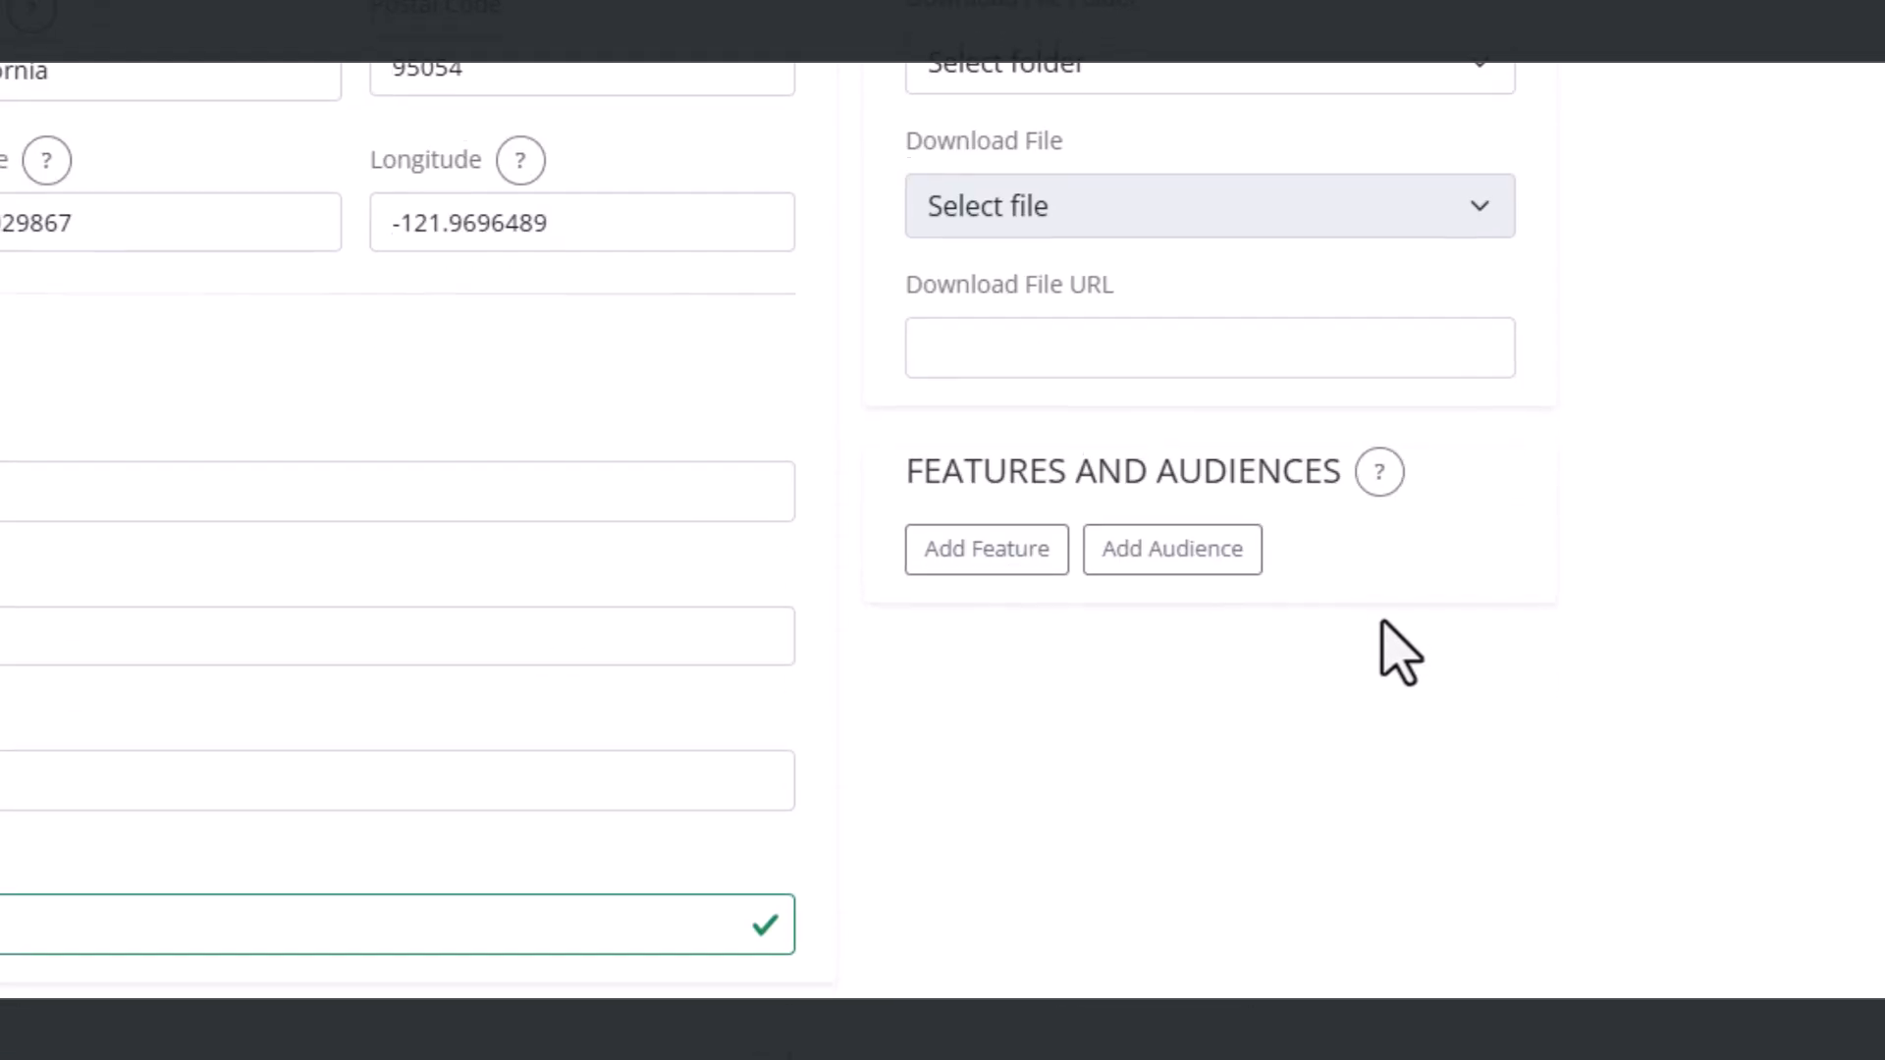
{"action": "left_click", "coordinate": [999, 383]}
{"action": "left_click", "coordinate": [1186, 387]}
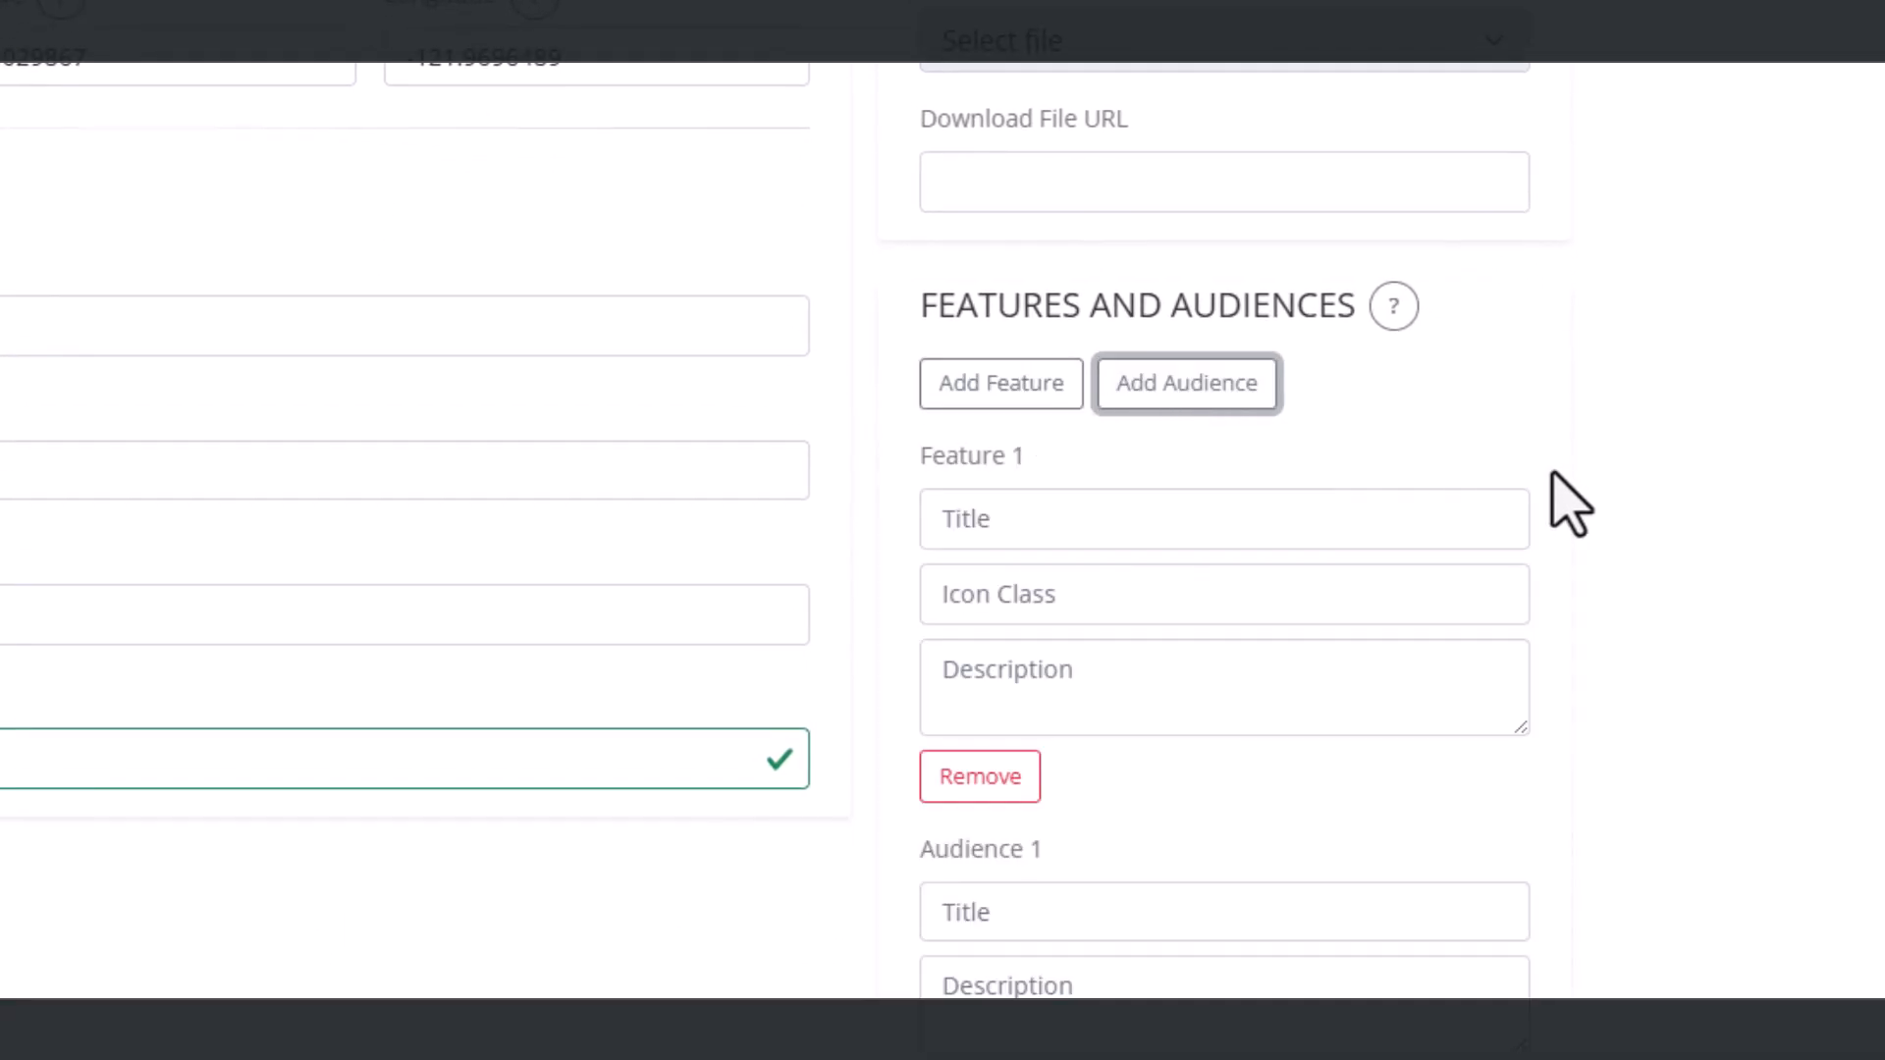
{"action": "scroll", "coordinate": [1460, 815], "scroll_direction": "down", "scroll_amount": 1}
{"action": "left_click", "coordinate": [674, 901]}
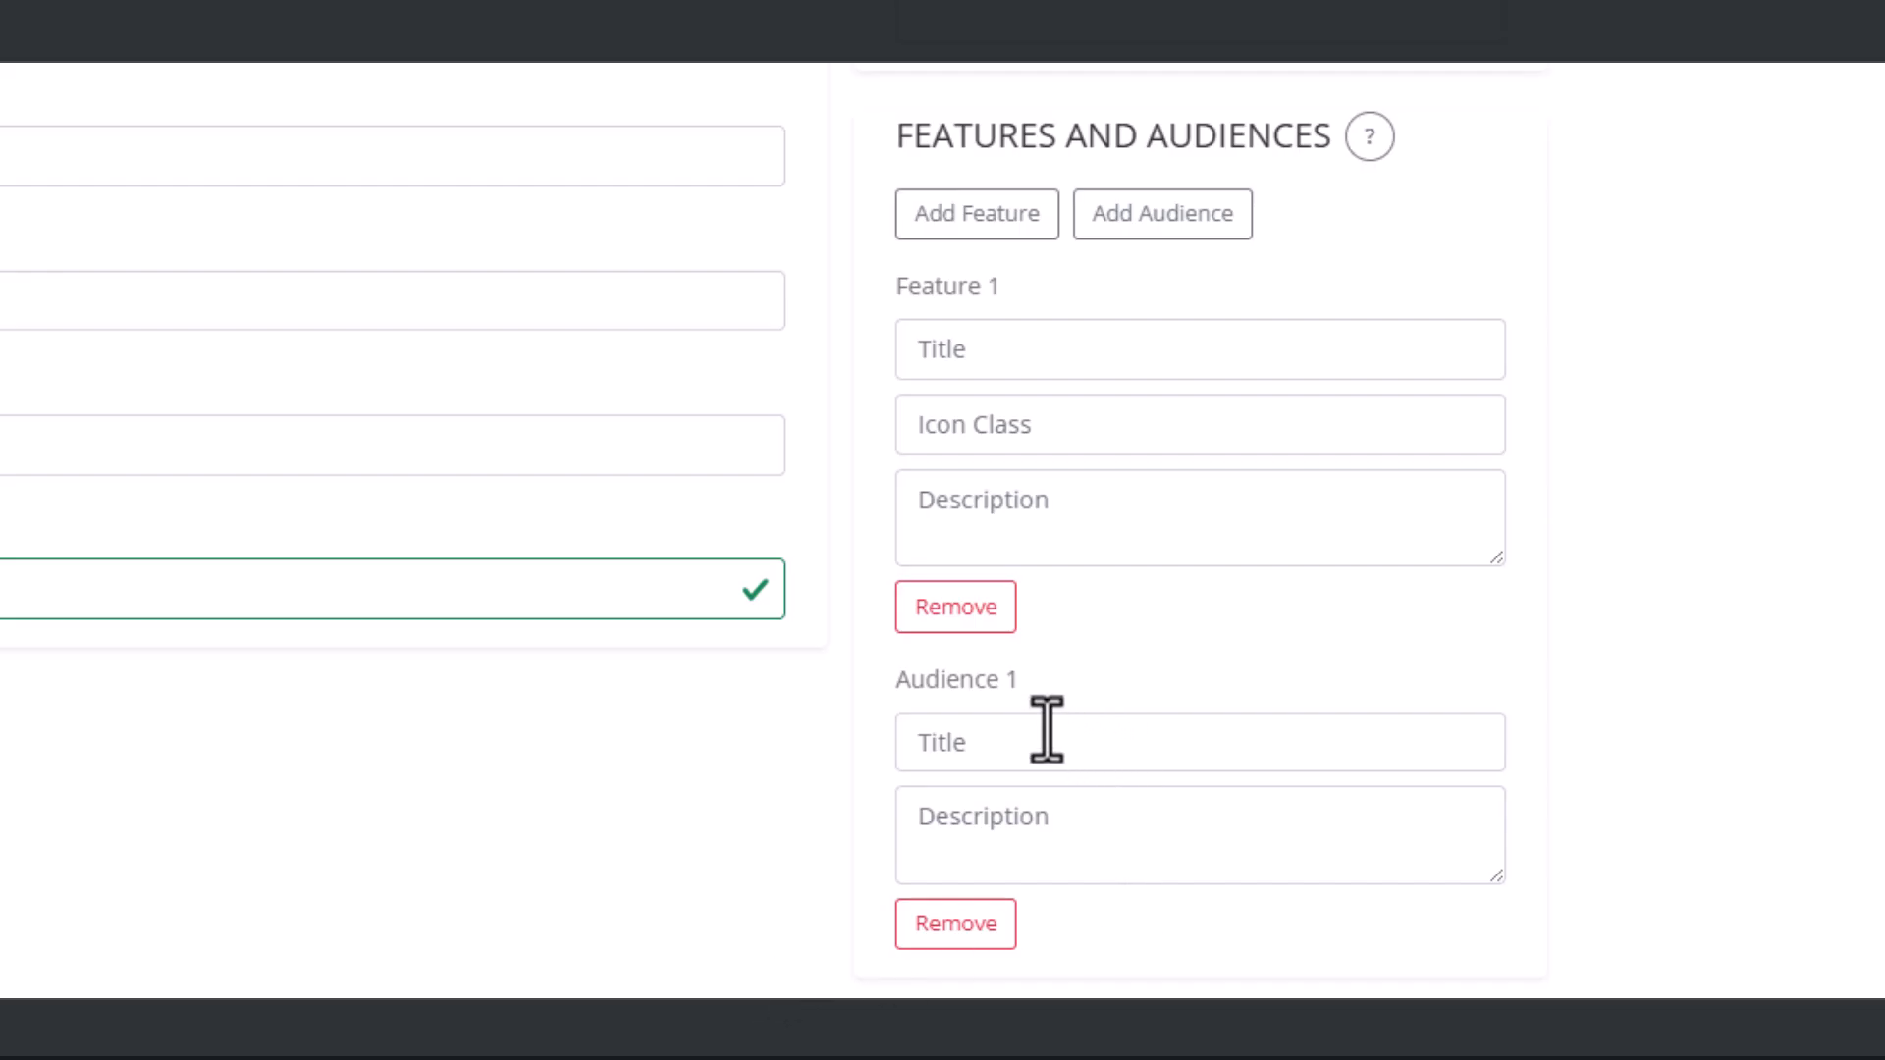
{"action": "double_click", "coordinate": [978, 681]}
{"action": "left_click", "coordinate": [1020, 693]}
{"action": "double_click", "coordinate": [978, 681]}
{"action": "left_click", "coordinate": [439, 918]}
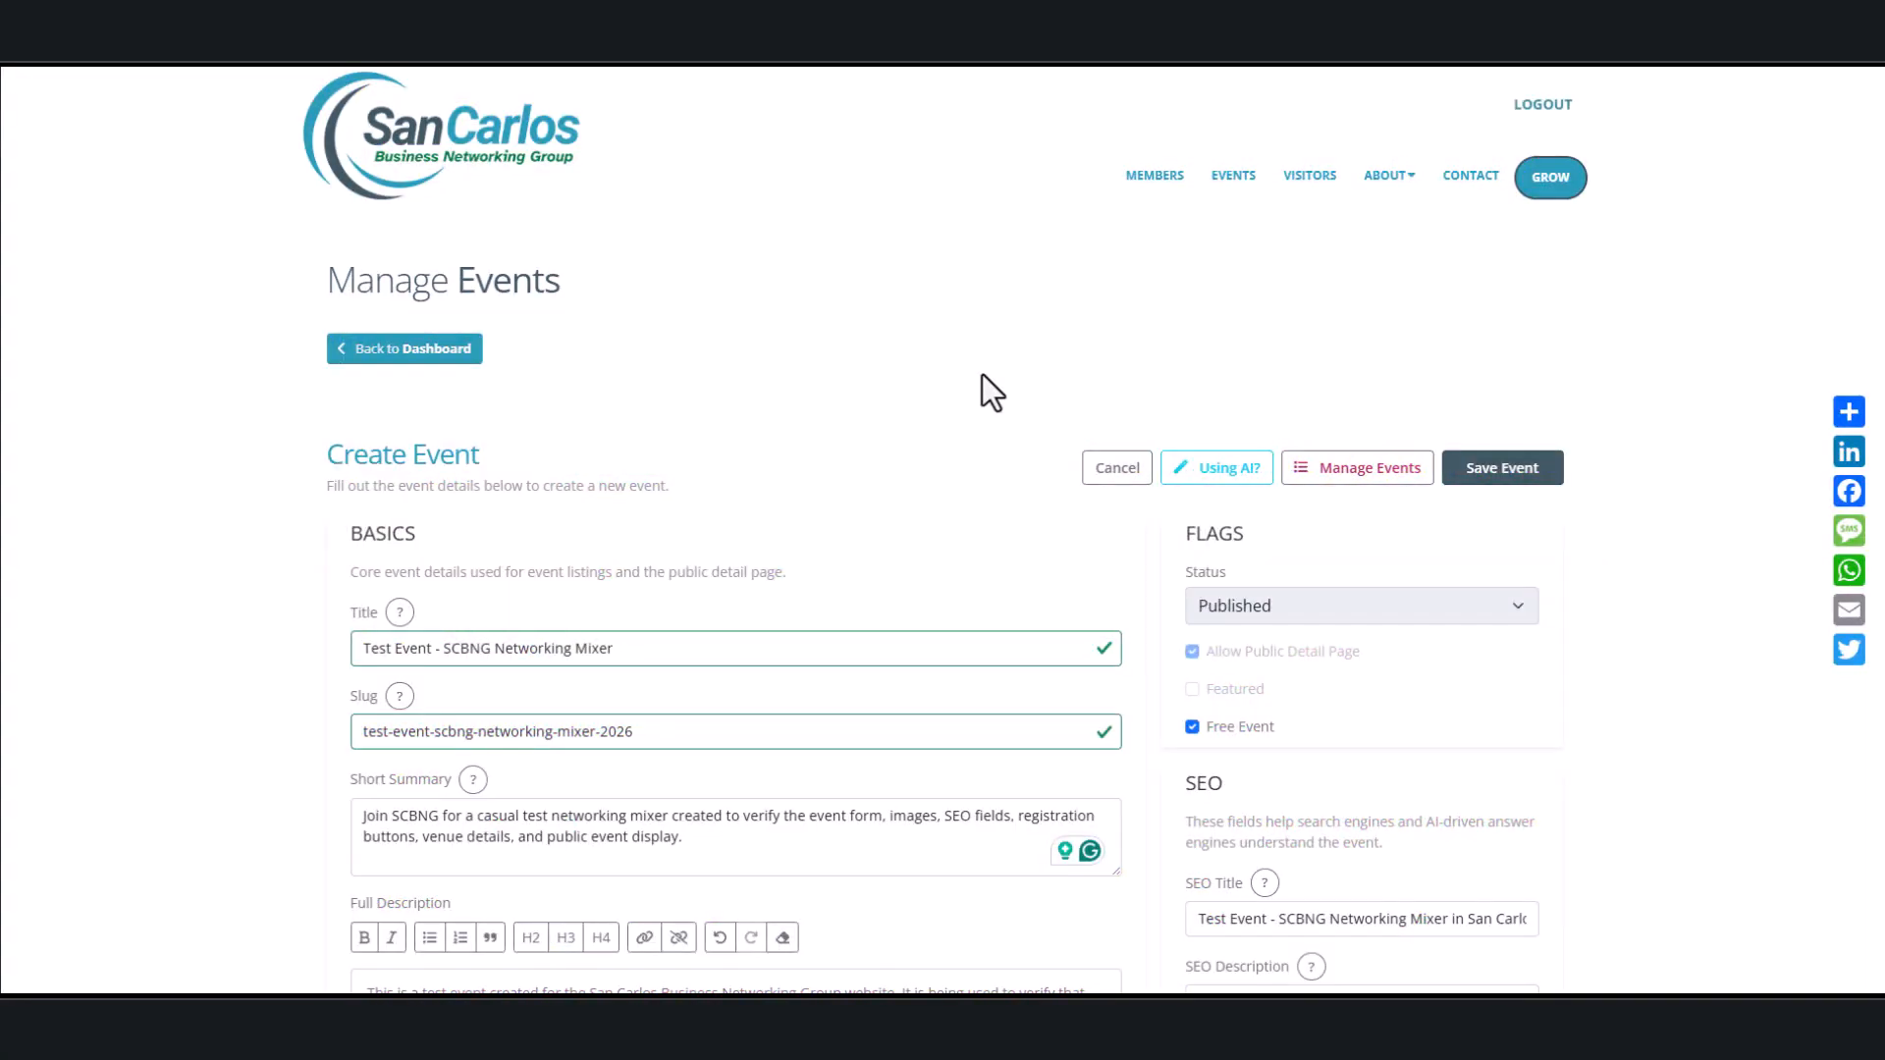
Step: Examine the completed Basics section of the test event, including its title, slug, short summary, full description, and start and end times
{"action": "scroll", "coordinate": [982, 374], "scroll_direction": "down", "scroll_amount": 3}
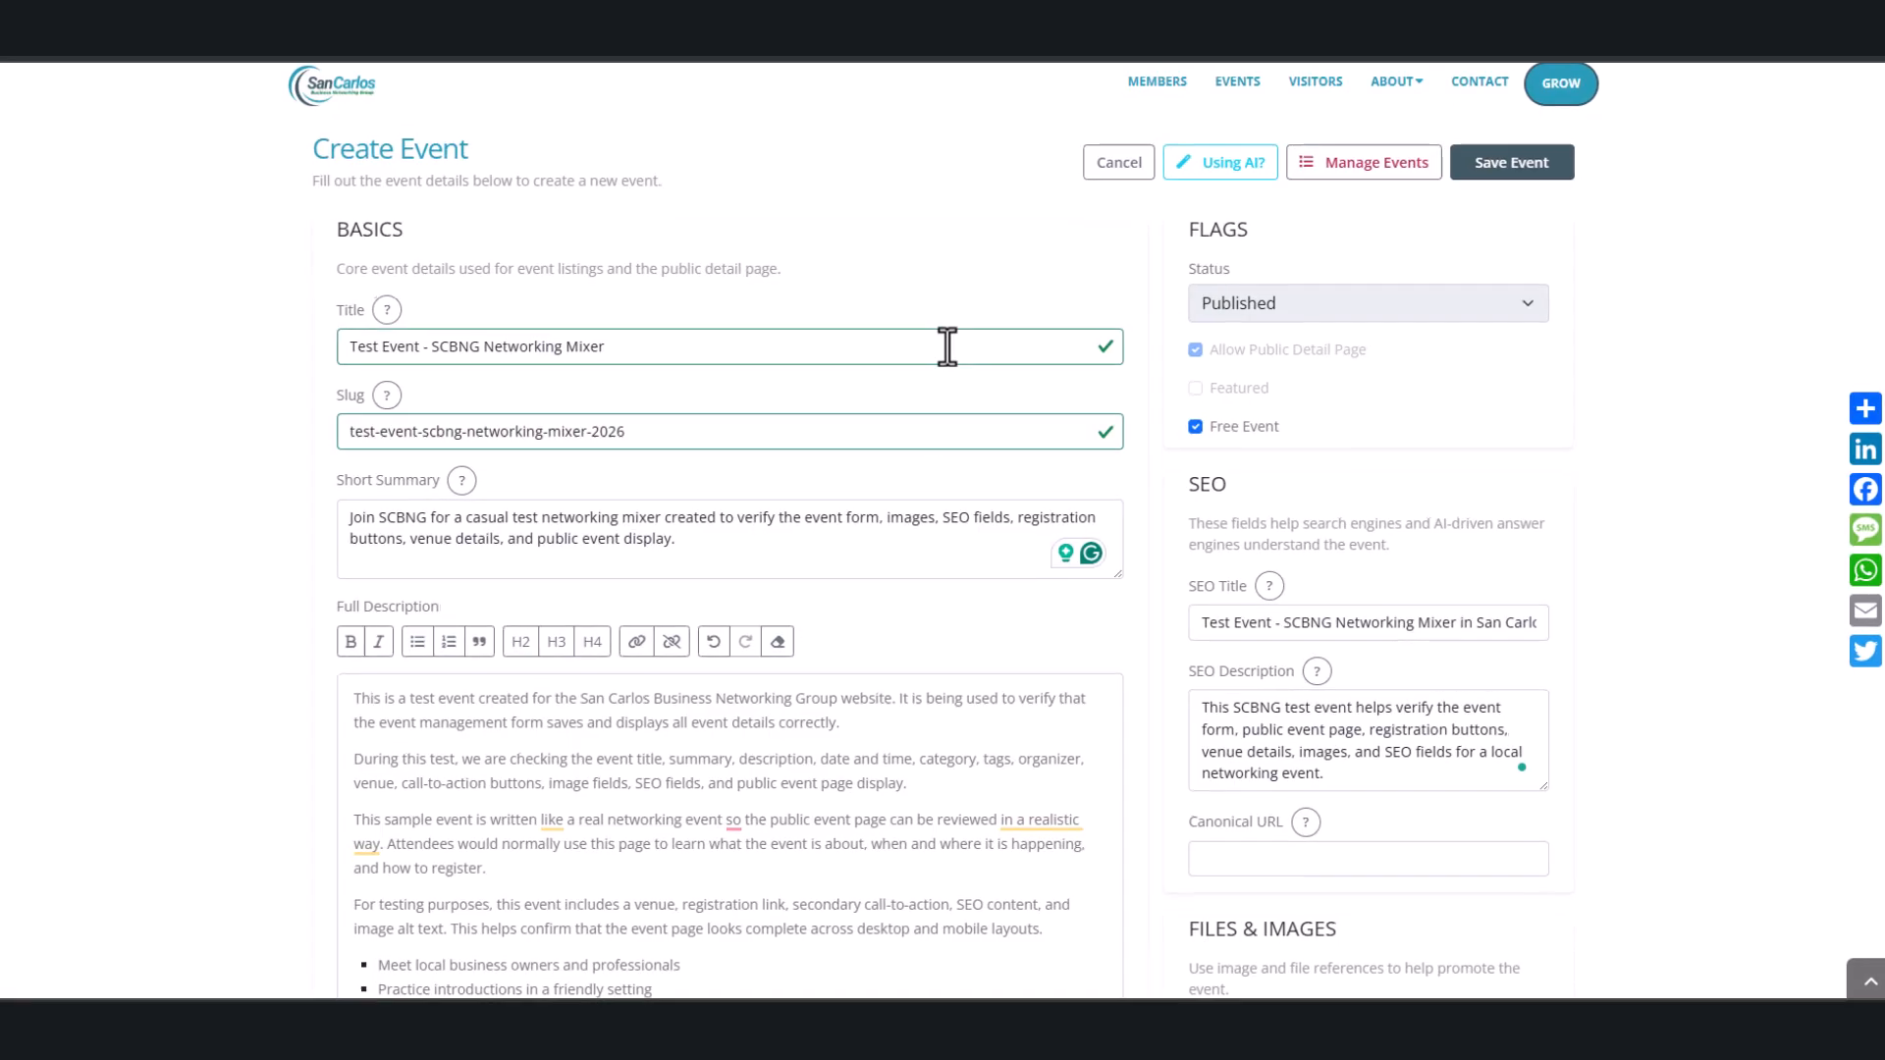
{"action": "scroll", "coordinate": [891, 308], "scroll_direction": "down", "scroll_amount": 1}
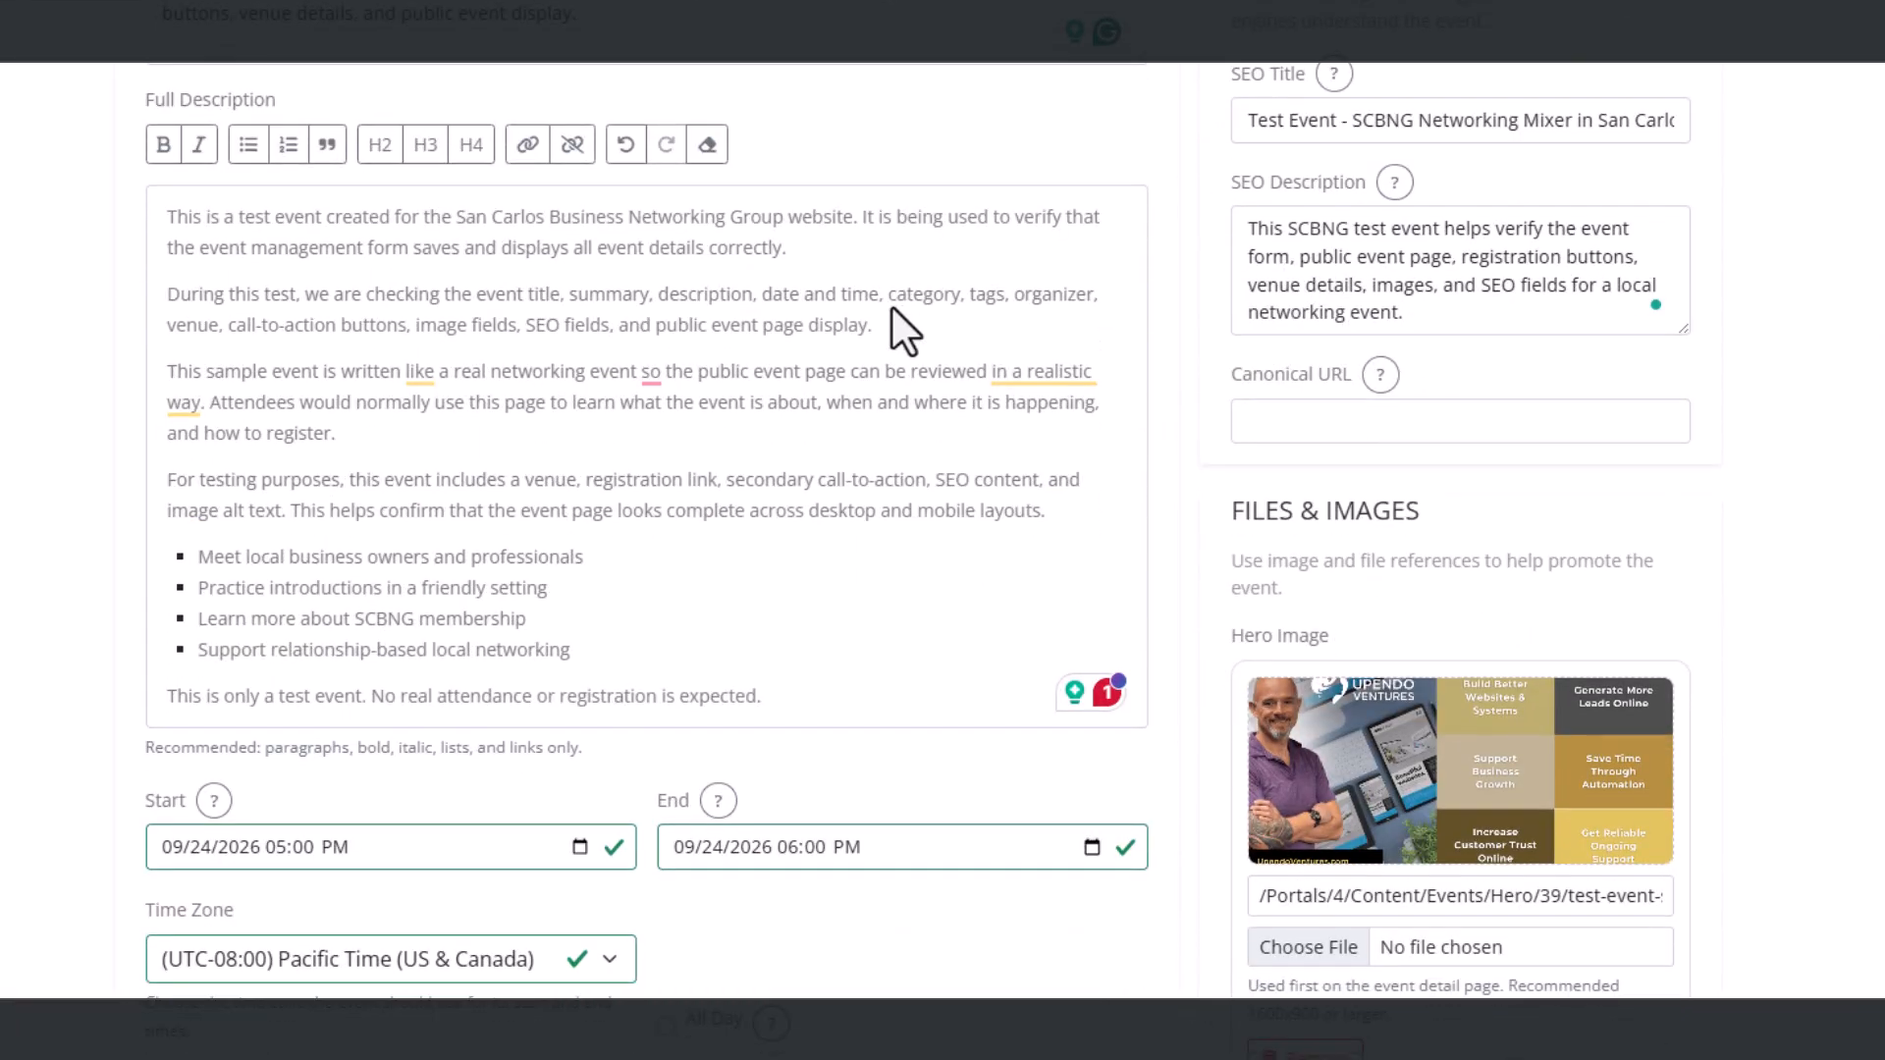
{"action": "scroll", "coordinate": [891, 309], "scroll_direction": "up", "scroll_amount": 2}
{"action": "scroll", "coordinate": [746, 398], "scroll_direction": "down", "scroll_amount": 4}
{"action": "scroll", "coordinate": [383, 284], "scroll_direction": "up", "scroll_amount": 4}
{"action": "scroll", "coordinate": [398, 433], "scroll_direction": "up", "scroll_amount": 2}
{"action": "scroll", "coordinate": [336, 547], "scroll_direction": "down", "scroll_amount": 3}
{"action": "scroll", "coordinate": [357, 679], "scroll_direction": "down", "scroll_amount": 3}
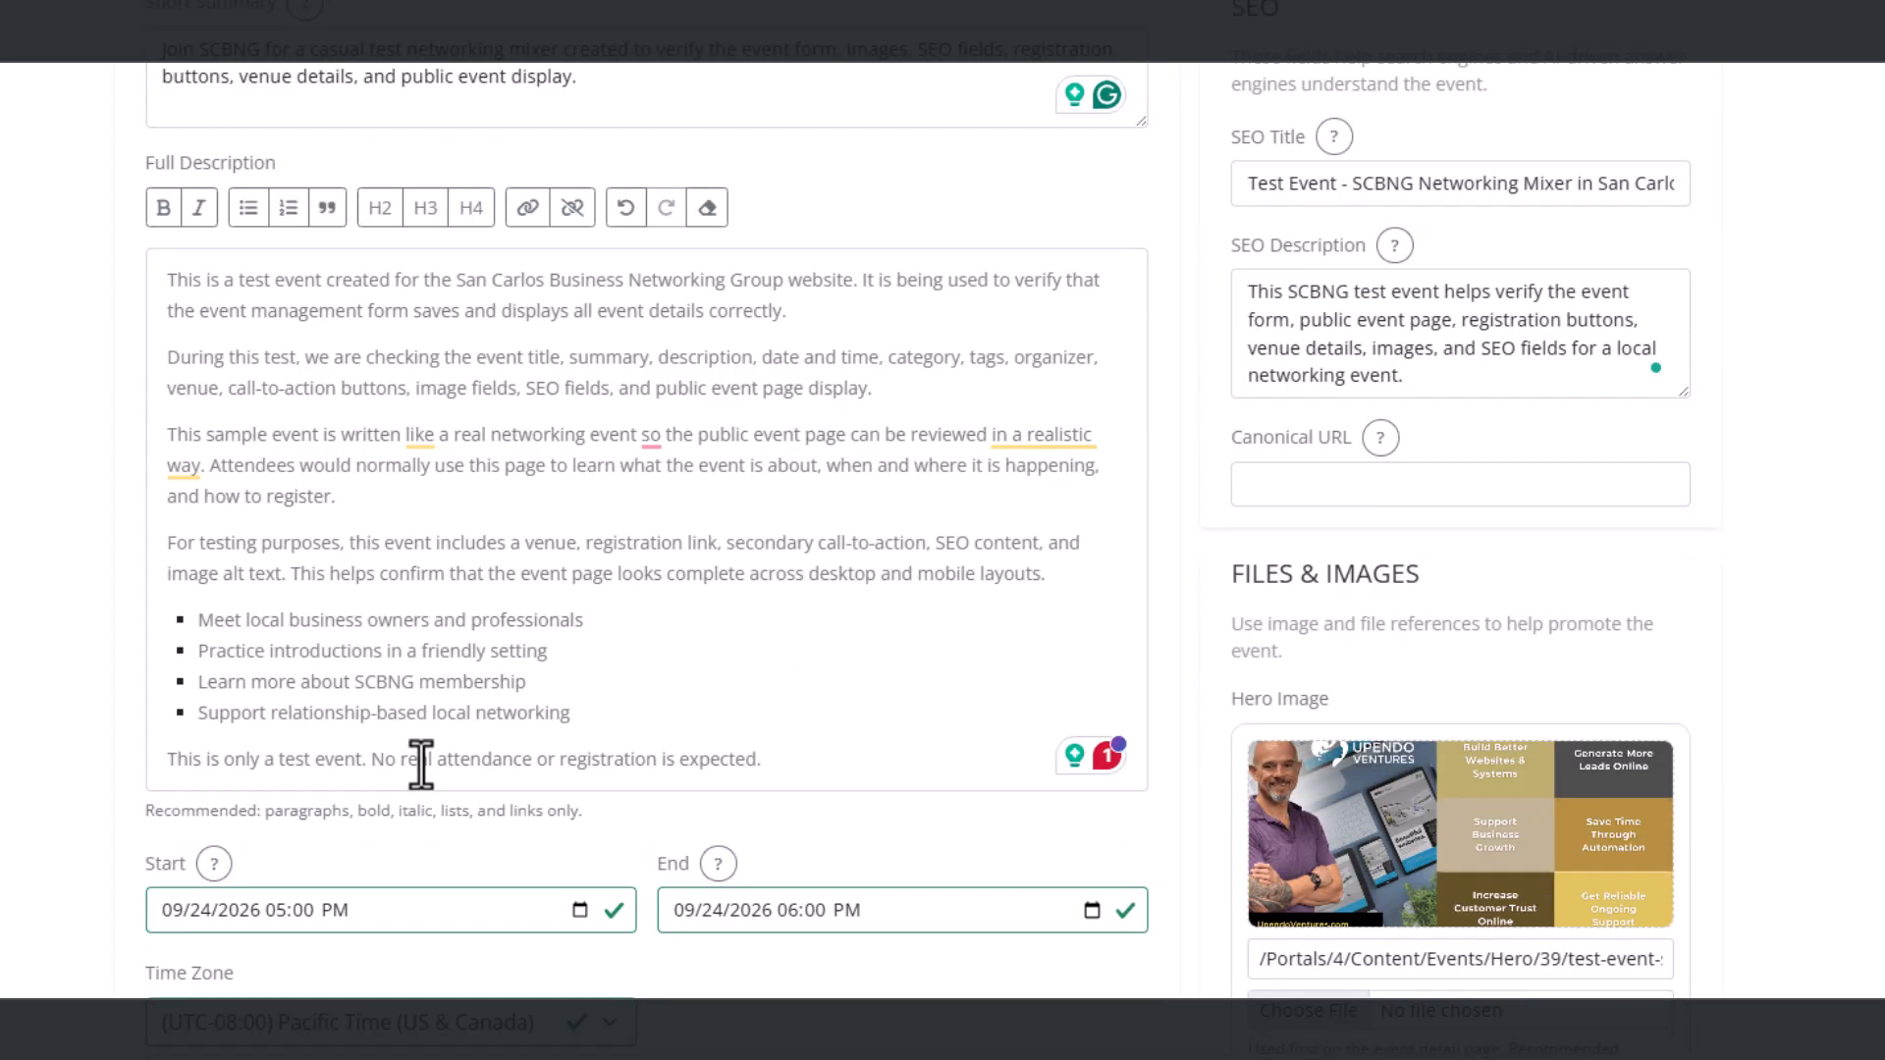
{"action": "scroll", "coordinate": [433, 728], "scroll_direction": "up", "scroll_amount": 11}
{"action": "scroll", "coordinate": [644, 862], "scroll_direction": "down", "scroll_amount": 1}
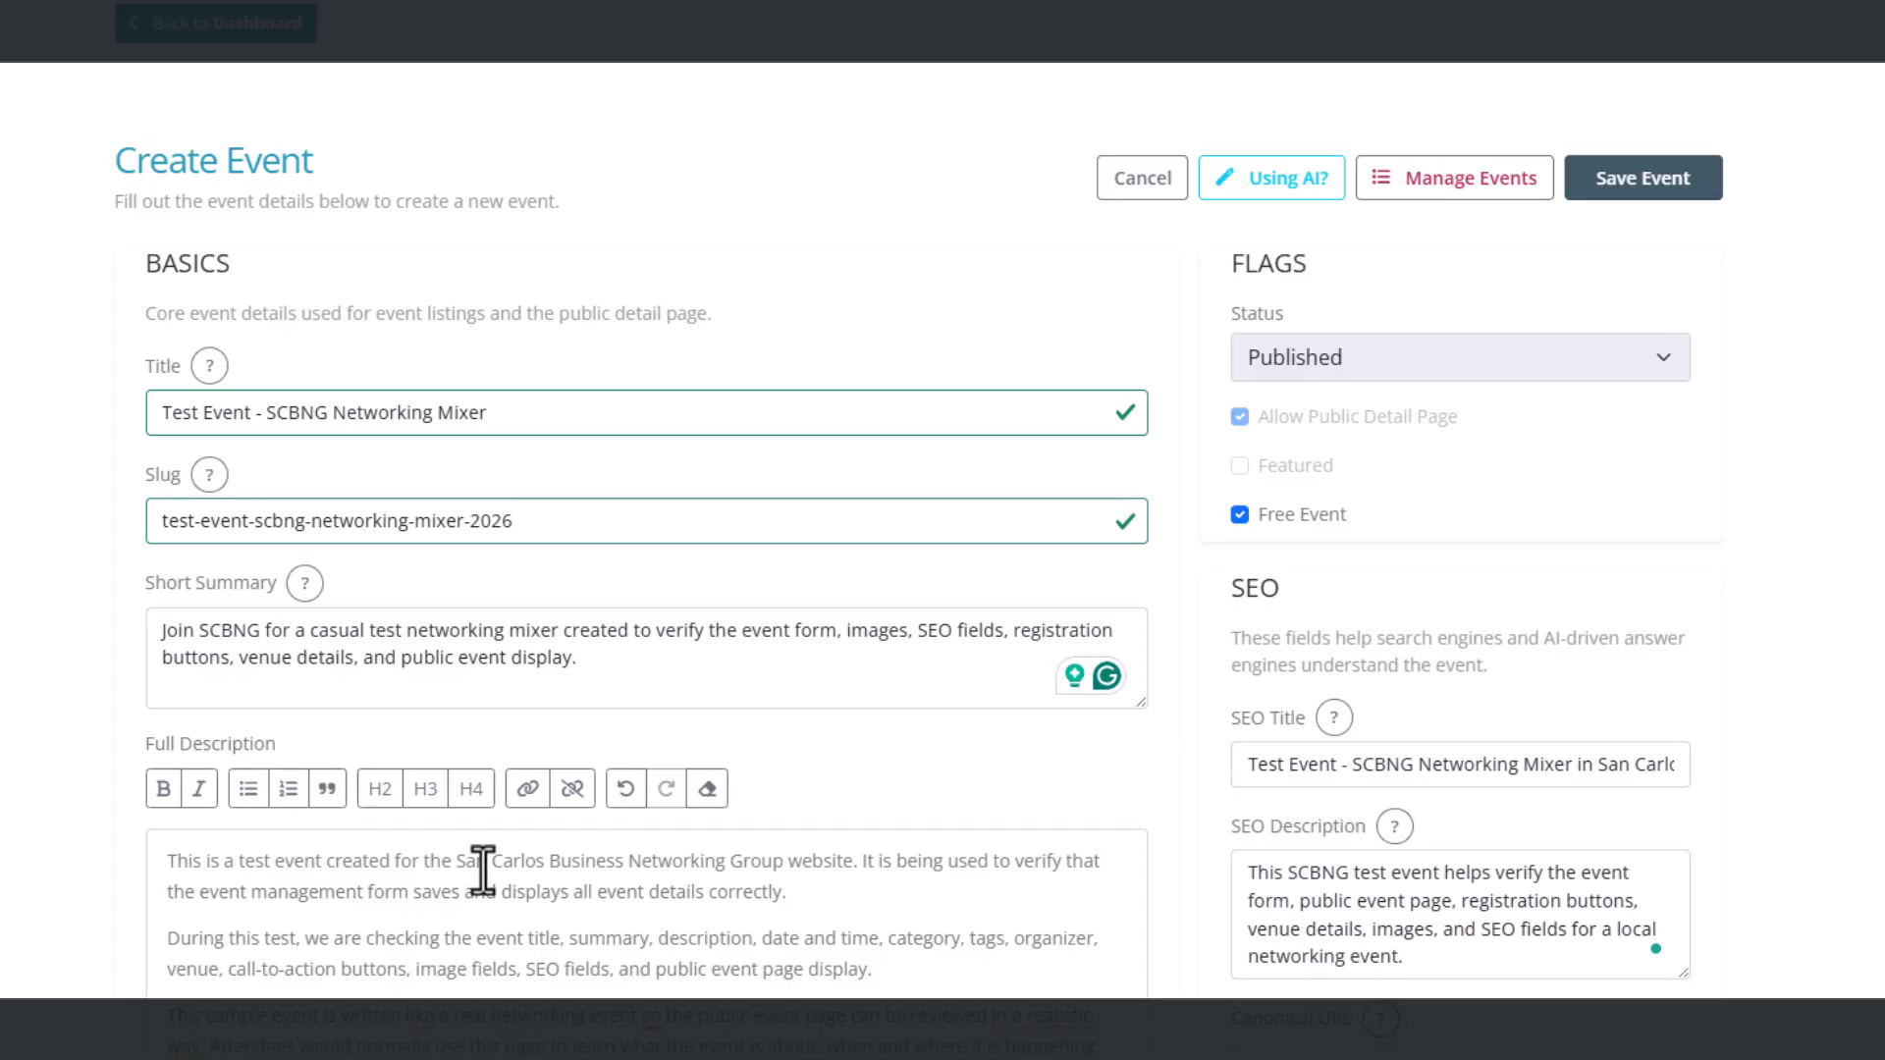
Step: Examine the test event's time zone, Classification, Venue and Calls to Action entries
{"action": "scroll", "coordinate": [484, 864], "scroll_direction": "down", "scroll_amount": 5}
{"action": "scroll", "coordinate": [454, 805], "scroll_direction": "down", "scroll_amount": 6}
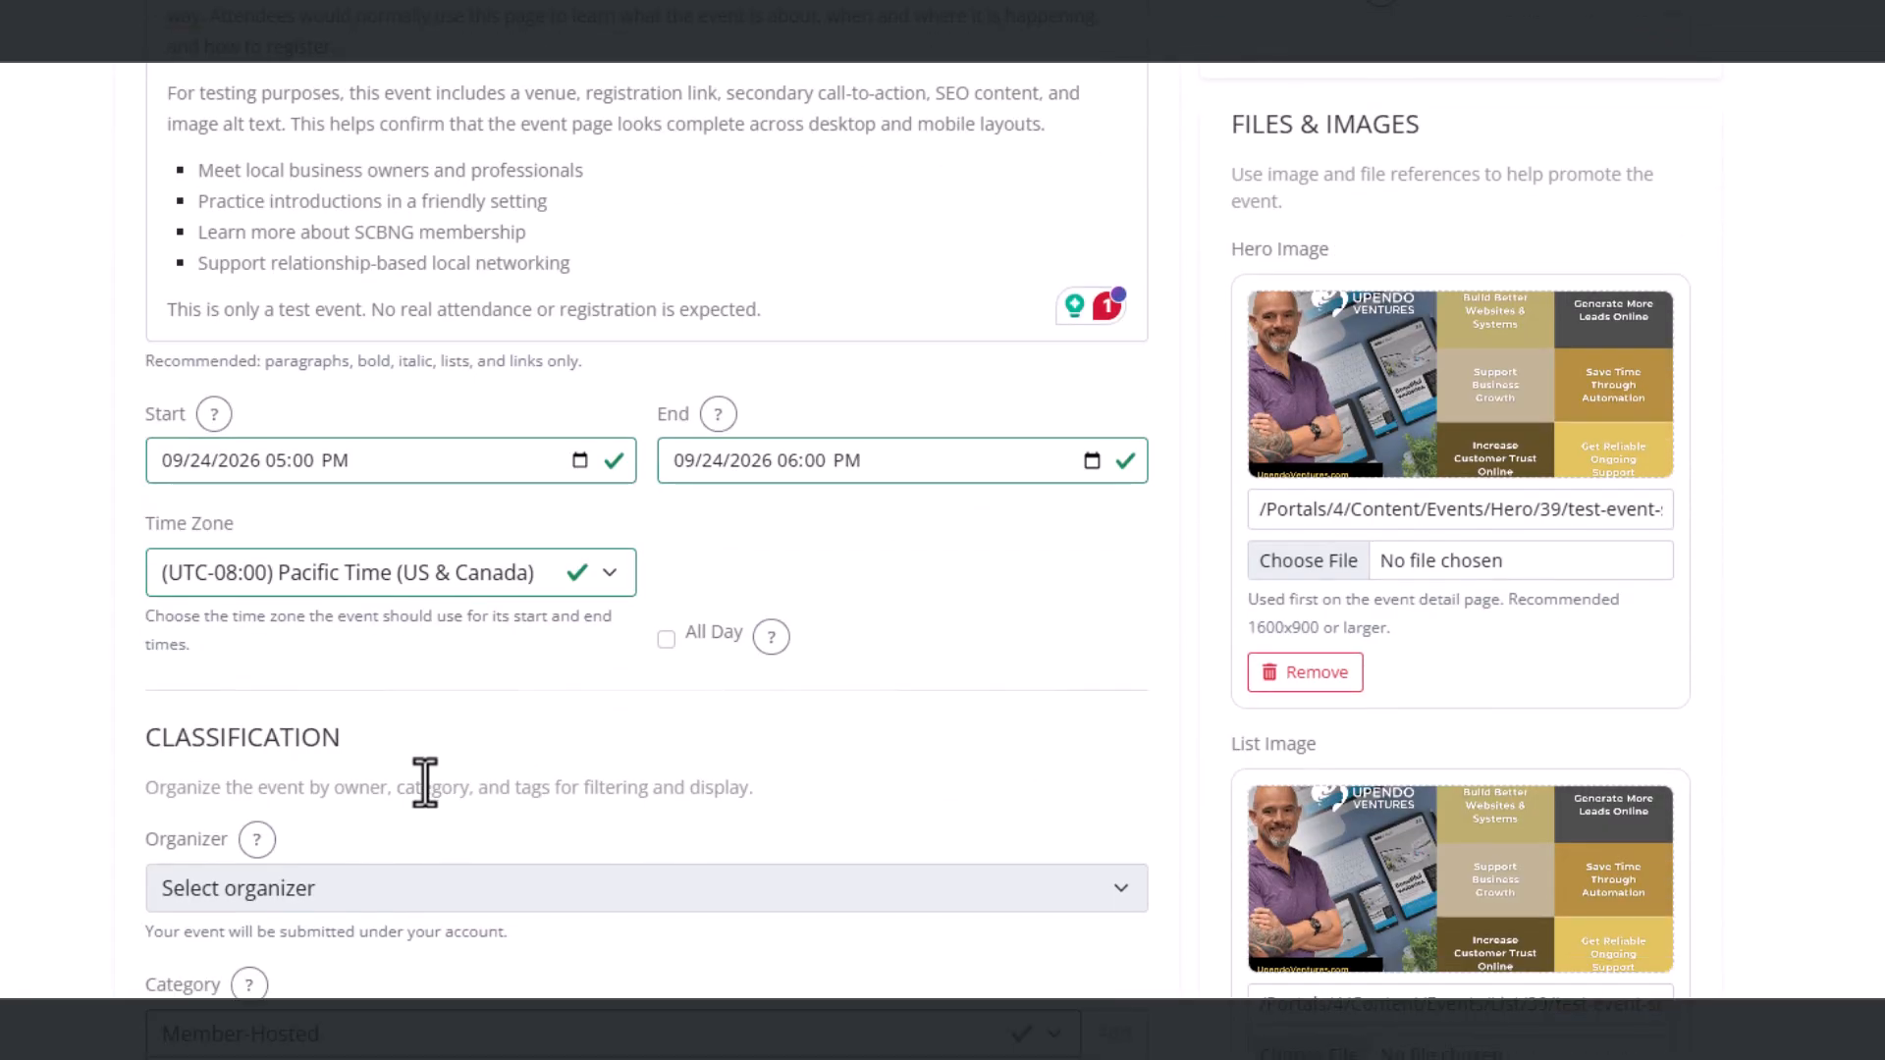
{"action": "scroll", "coordinate": [258, 370], "scroll_direction": "up", "scroll_amount": 1}
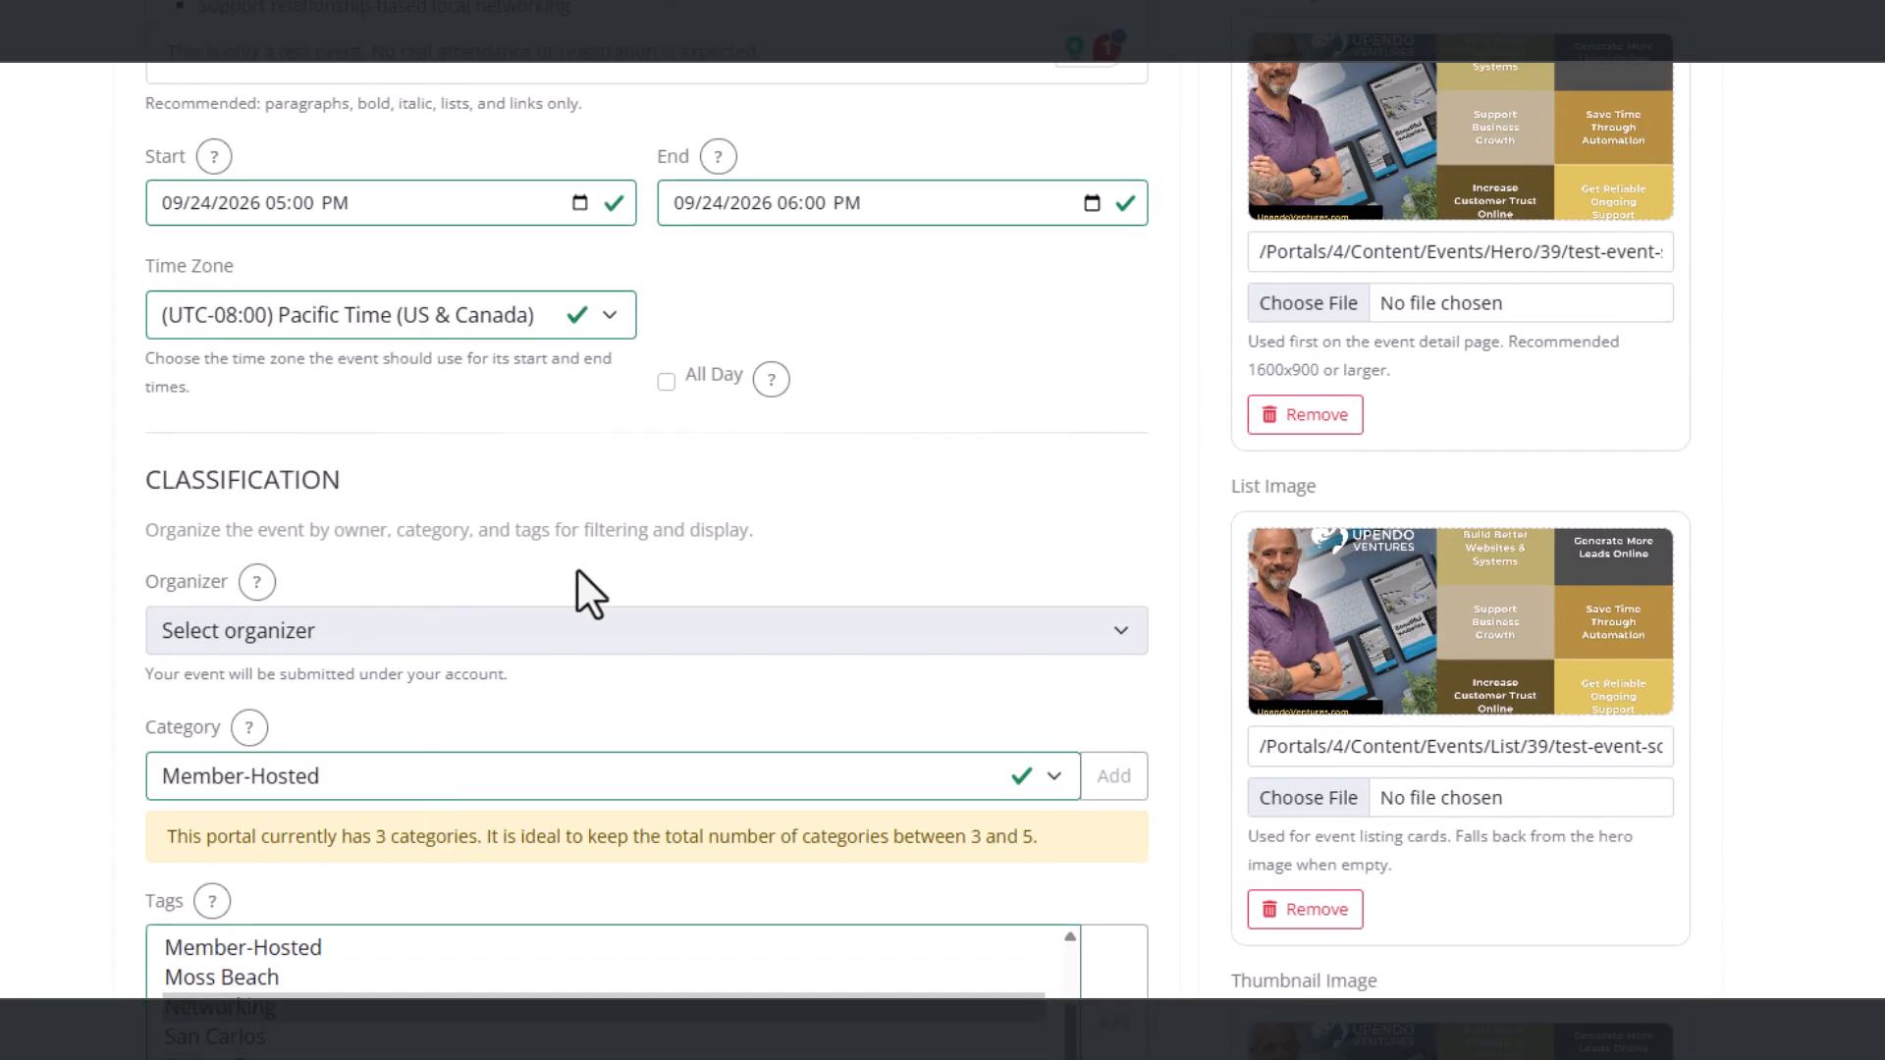
{"action": "scroll", "coordinate": [349, 854], "scroll_direction": "down", "scroll_amount": 5}
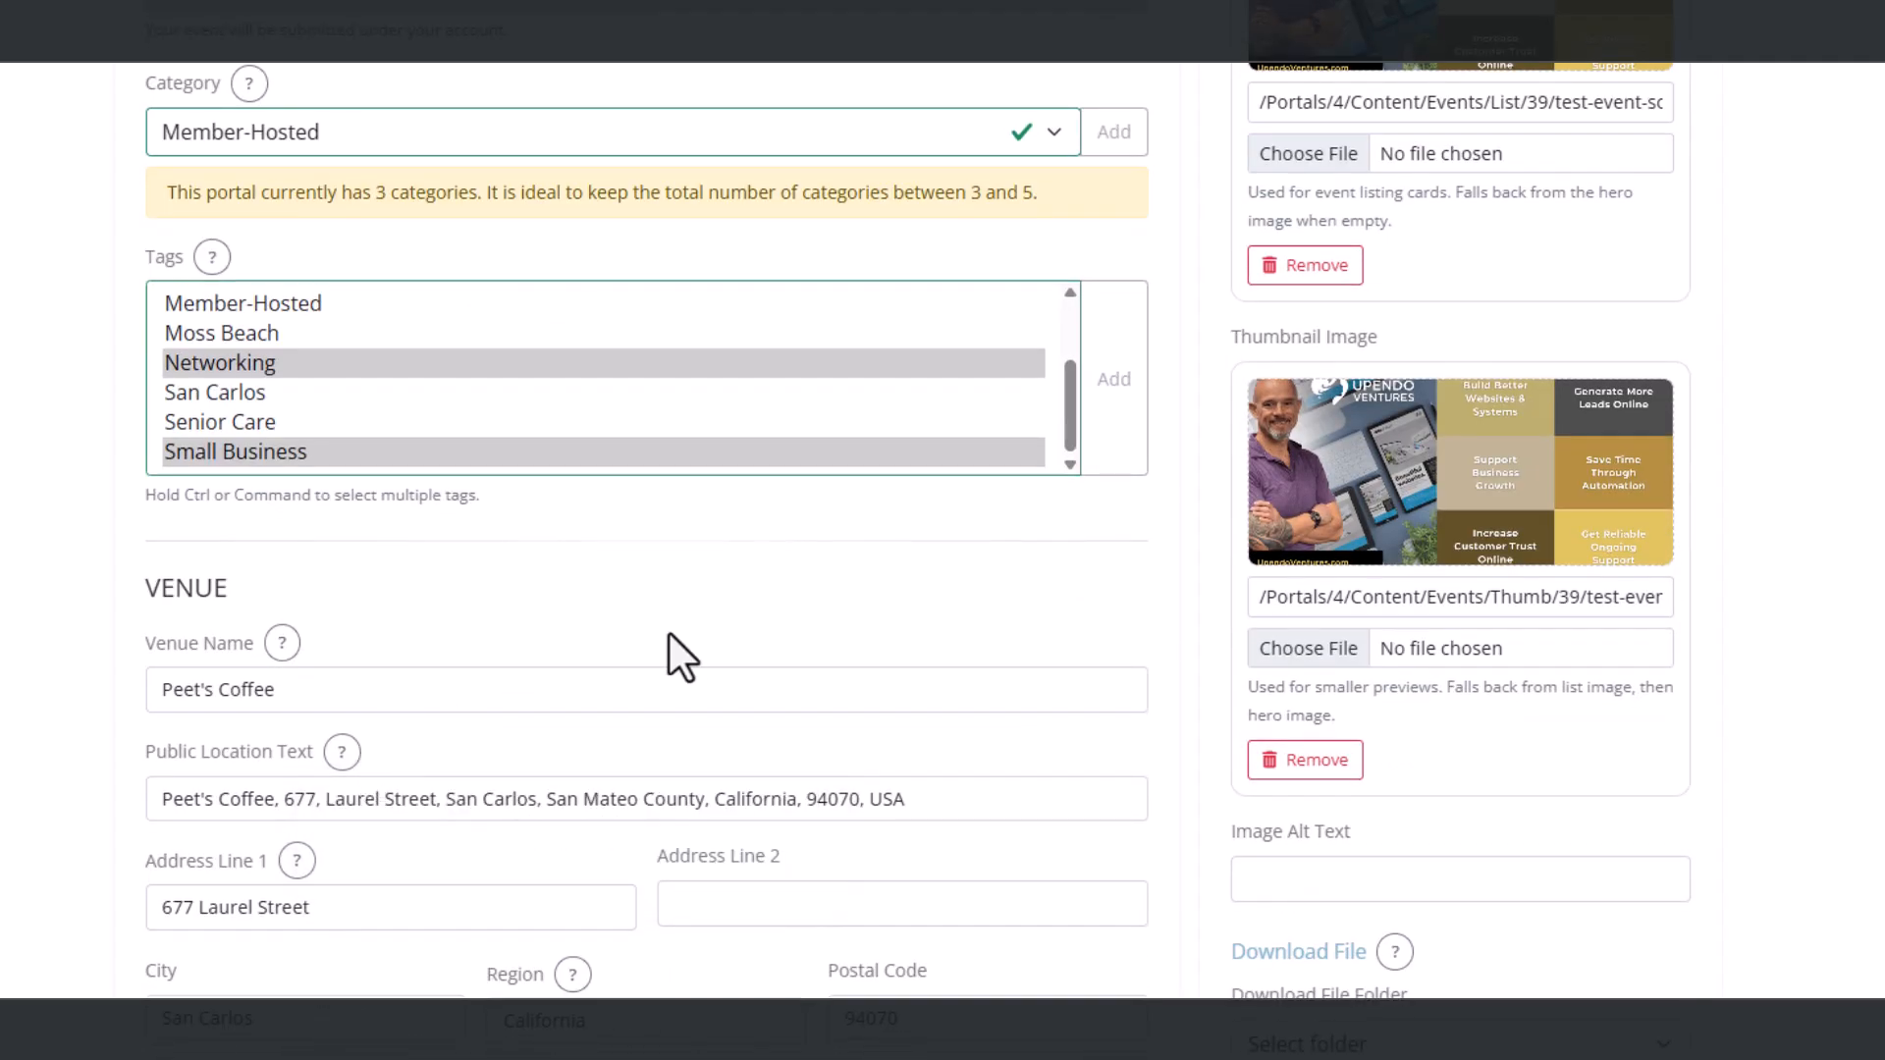
{"action": "scroll", "coordinate": [687, 638], "scroll_direction": "down", "scroll_amount": 3}
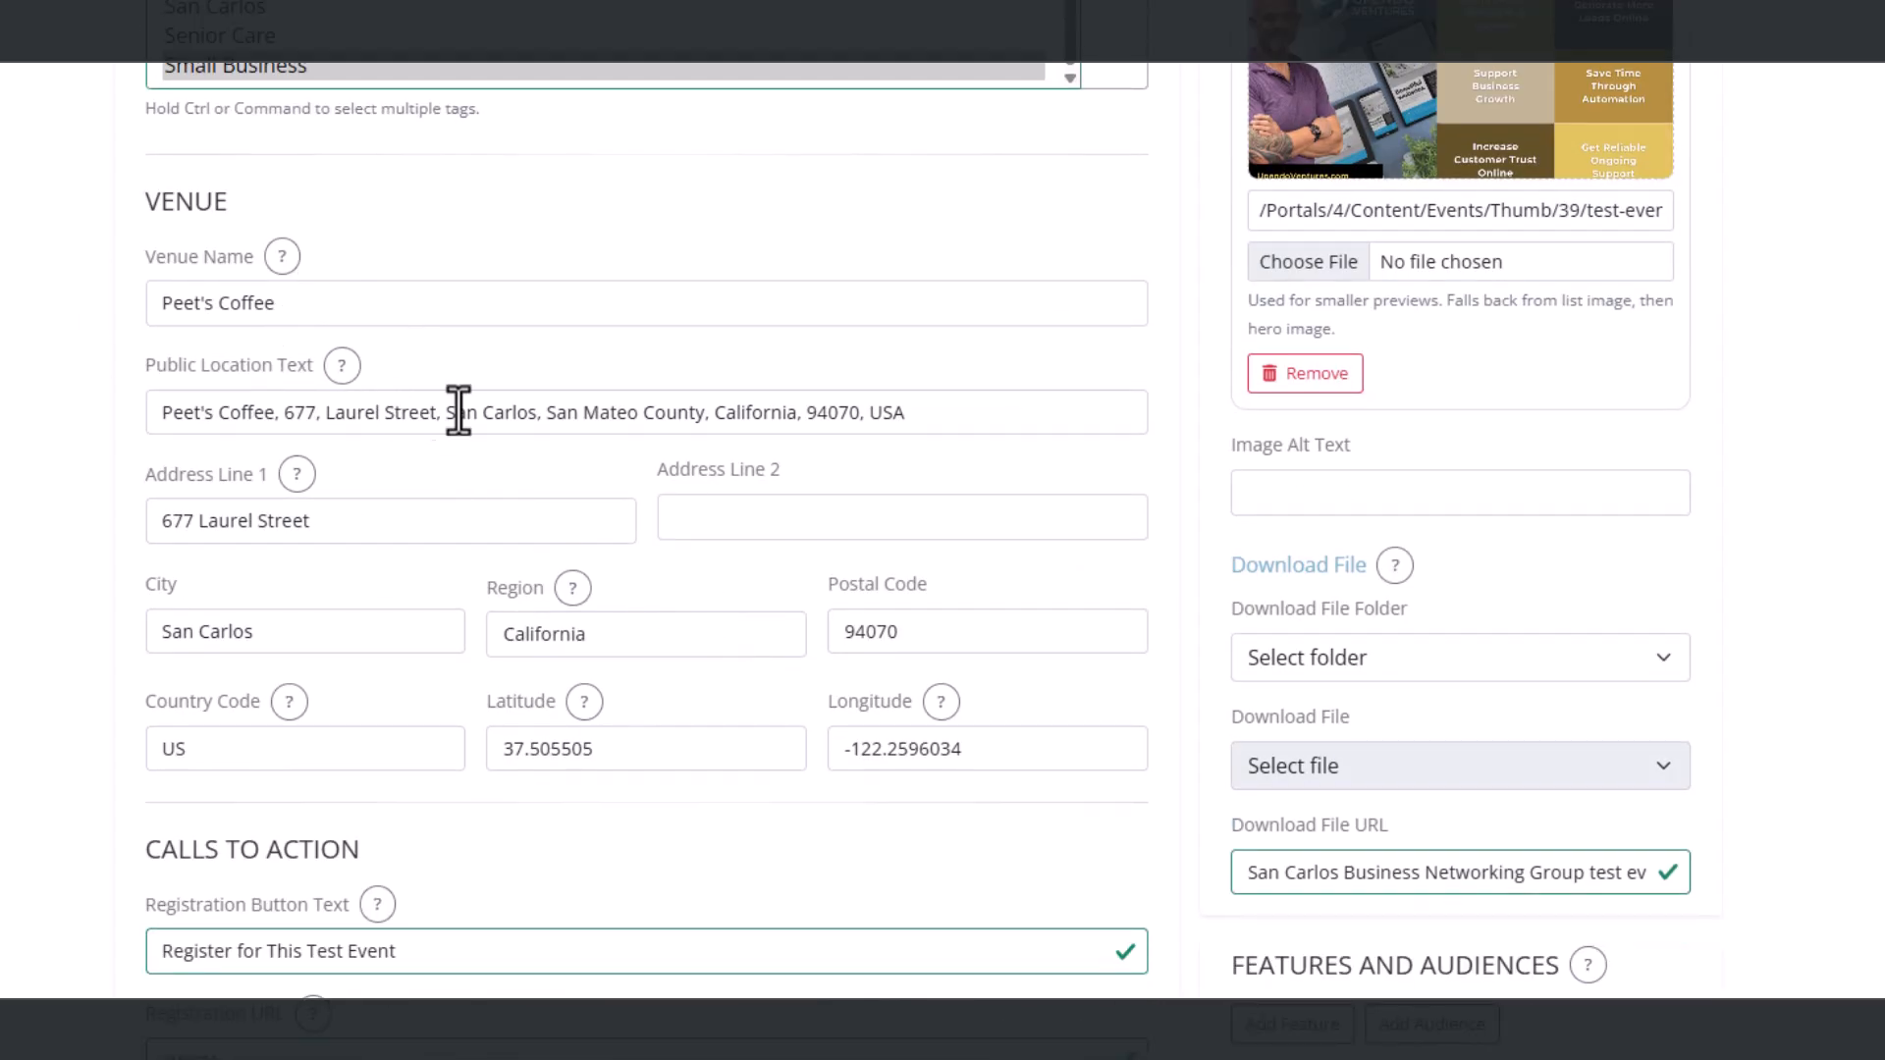
{"action": "scroll", "coordinate": [560, 850], "scroll_direction": "down", "scroll_amount": 4}
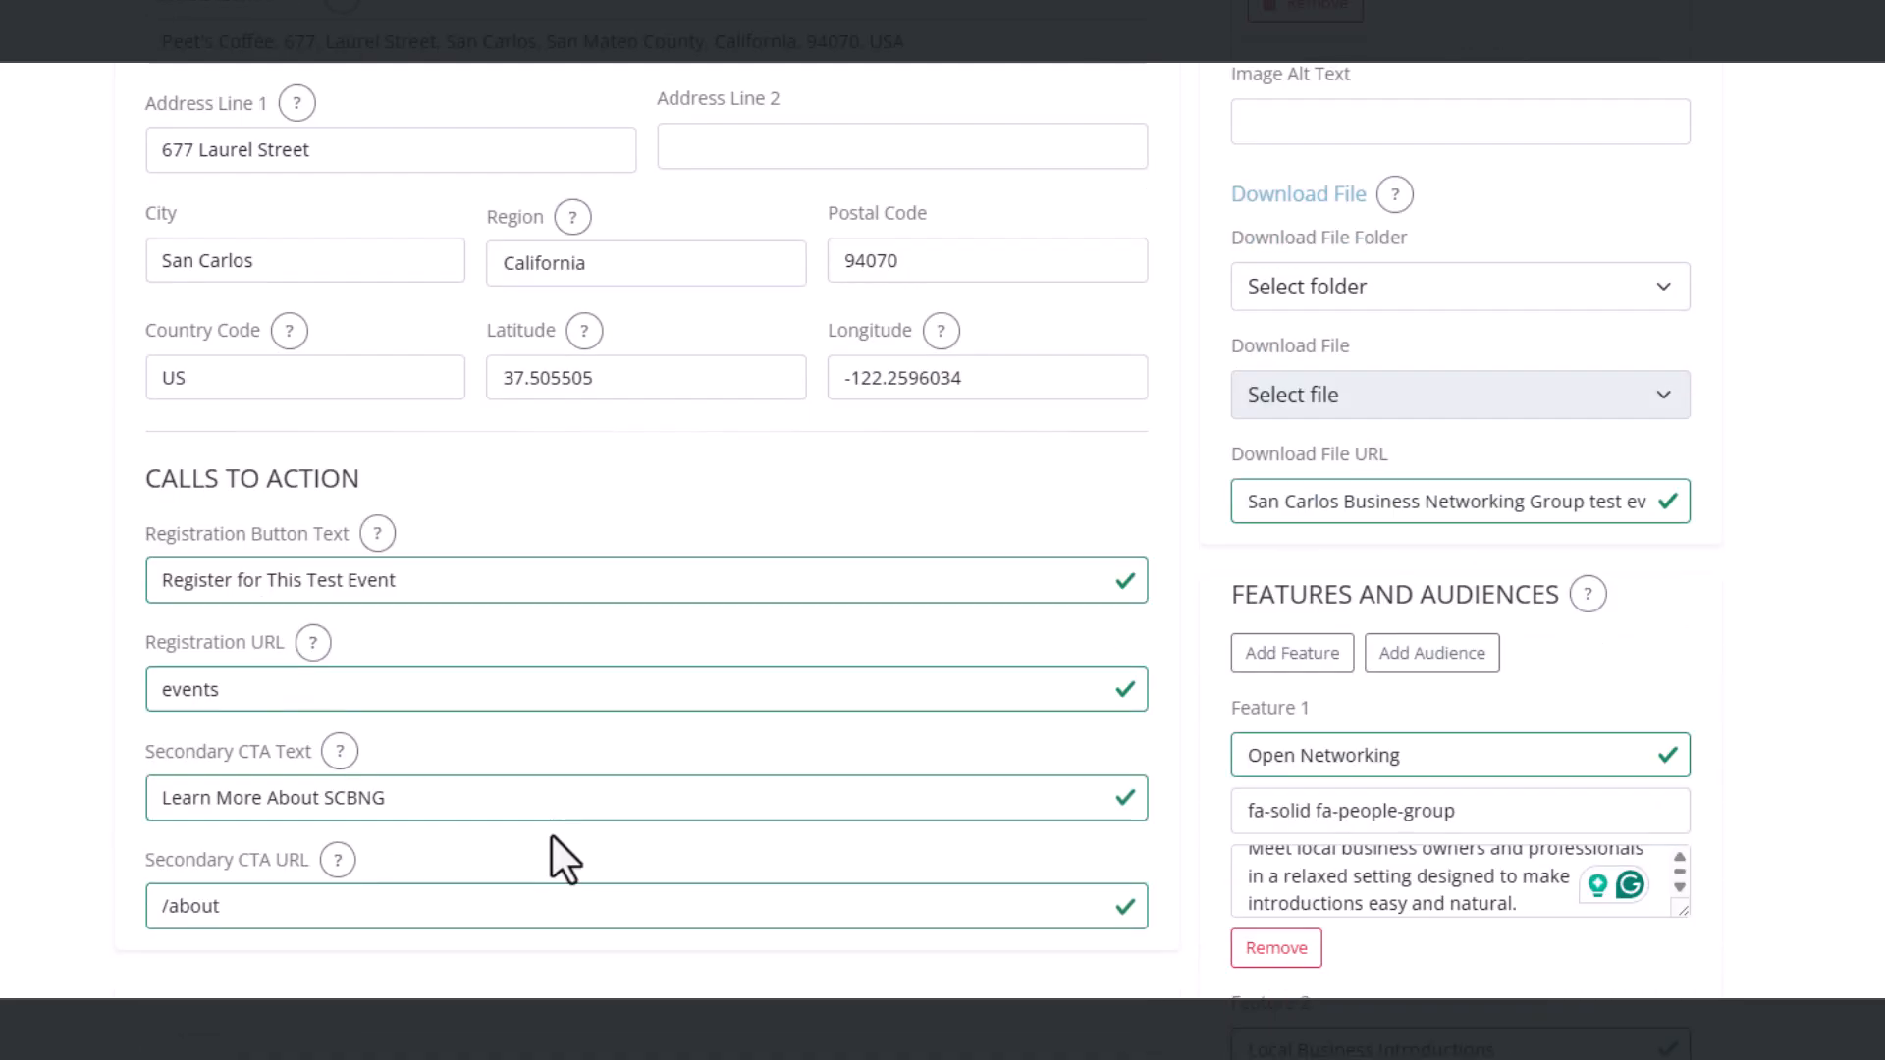
{"action": "scroll", "coordinate": [892, 854], "scroll_direction": "up", "scroll_amount": 15}
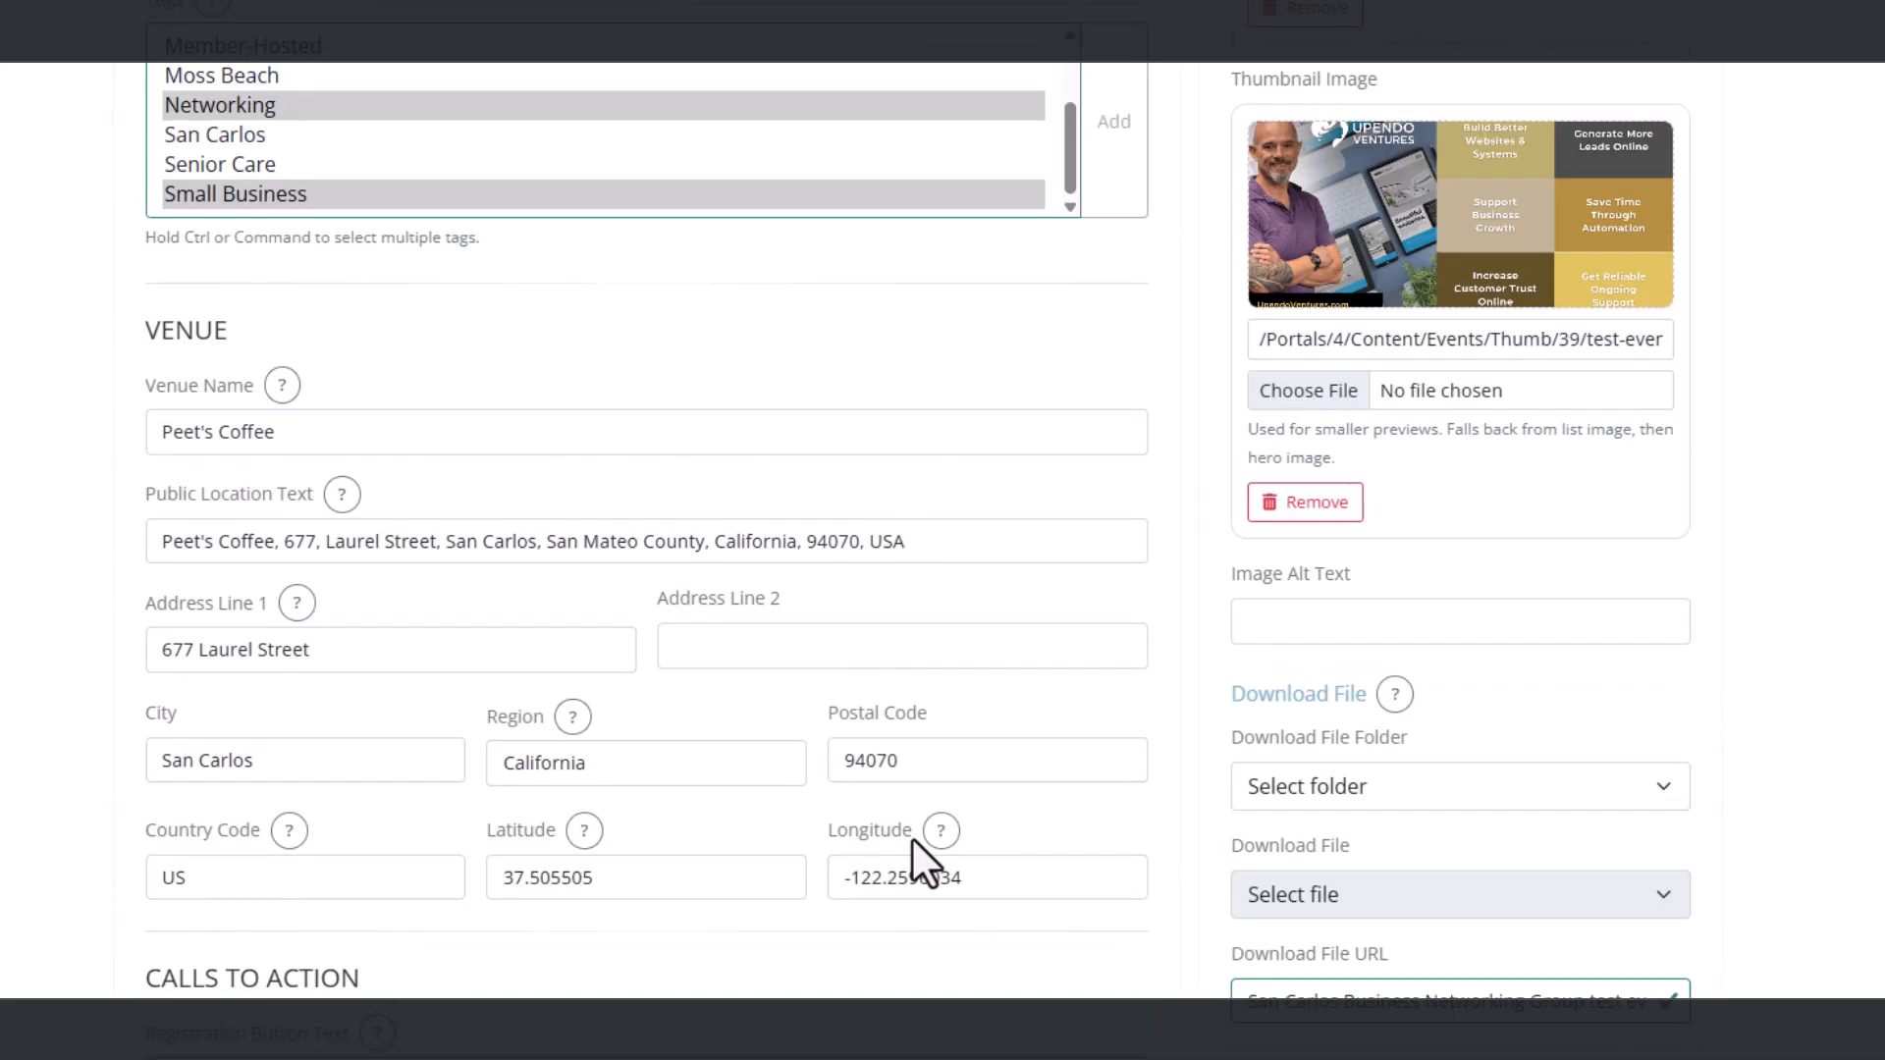
Step: Fill the Image Alt Text field with the copied "San Carlos Business Networking Group test event" text, pasted as plain text
{"action": "scroll", "coordinate": [1777, 460], "scroll_direction": "up", "scroll_amount": 9}
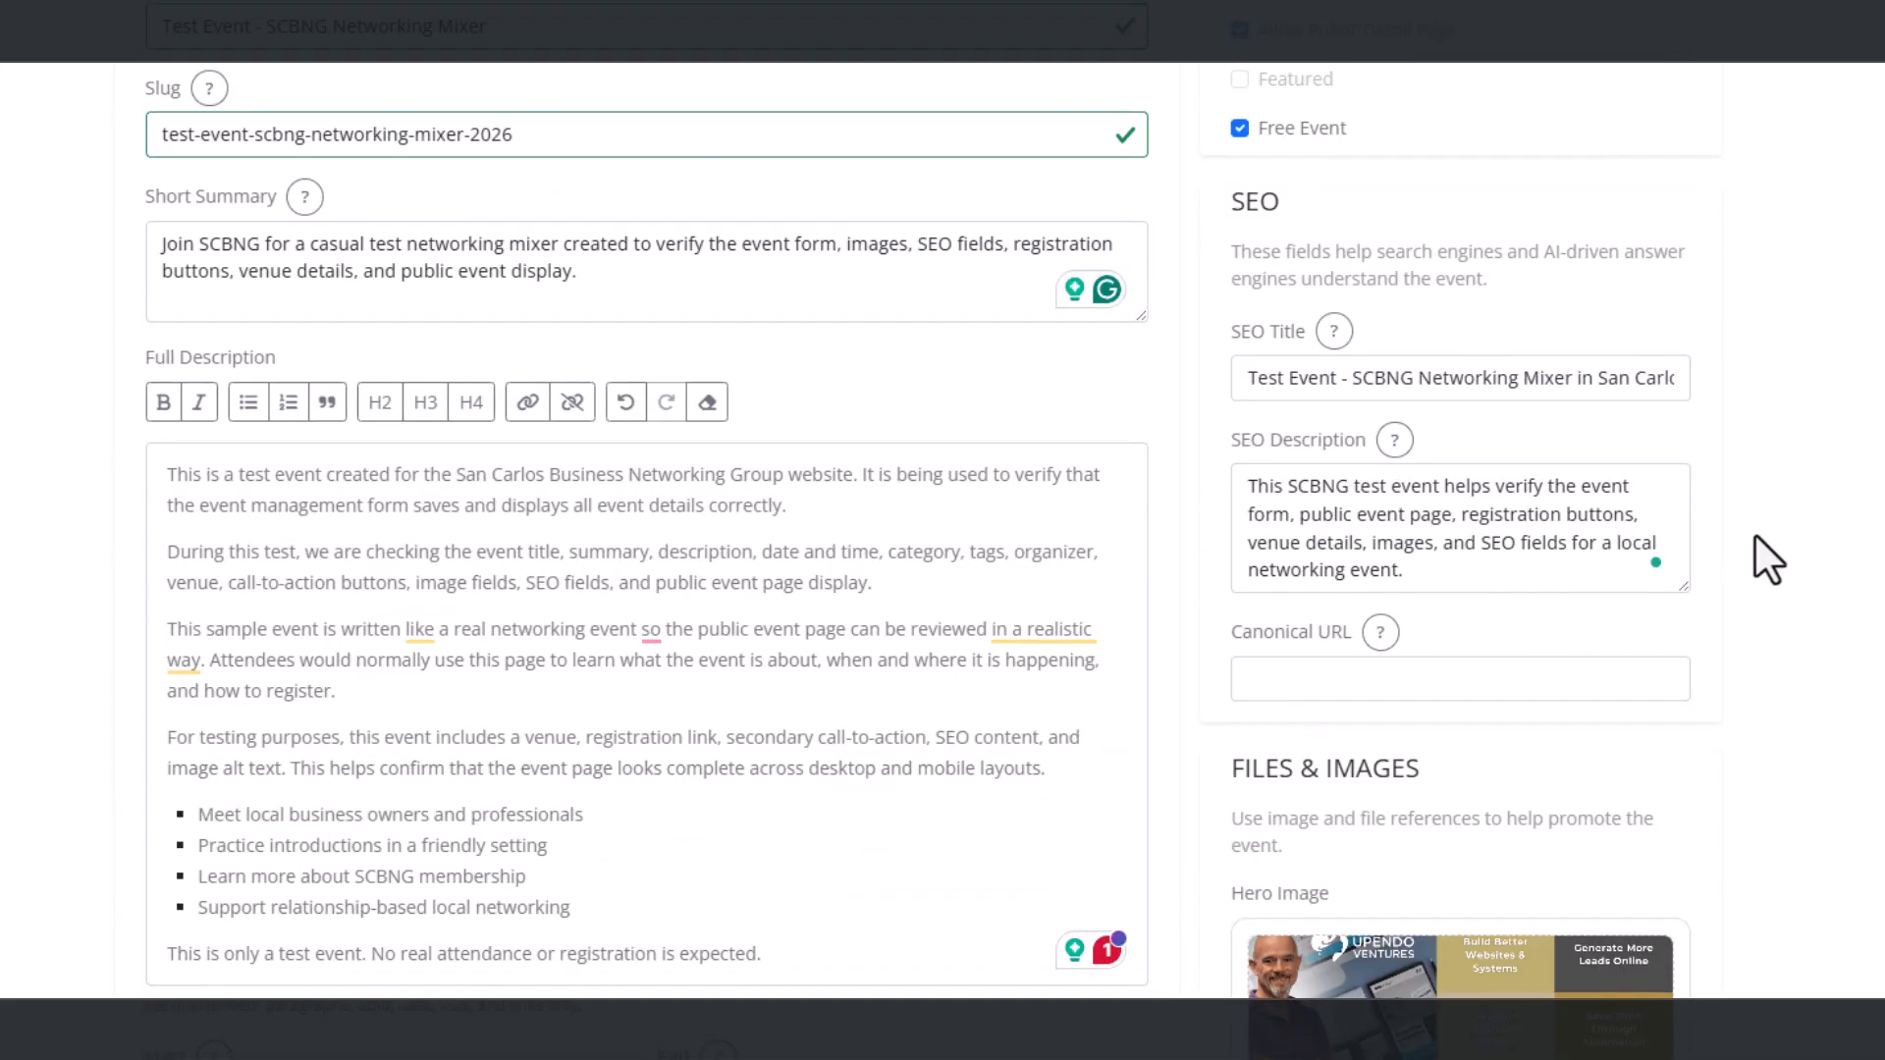
{"action": "scroll", "coordinate": [1626, 649], "scroll_direction": "down", "scroll_amount": 3}
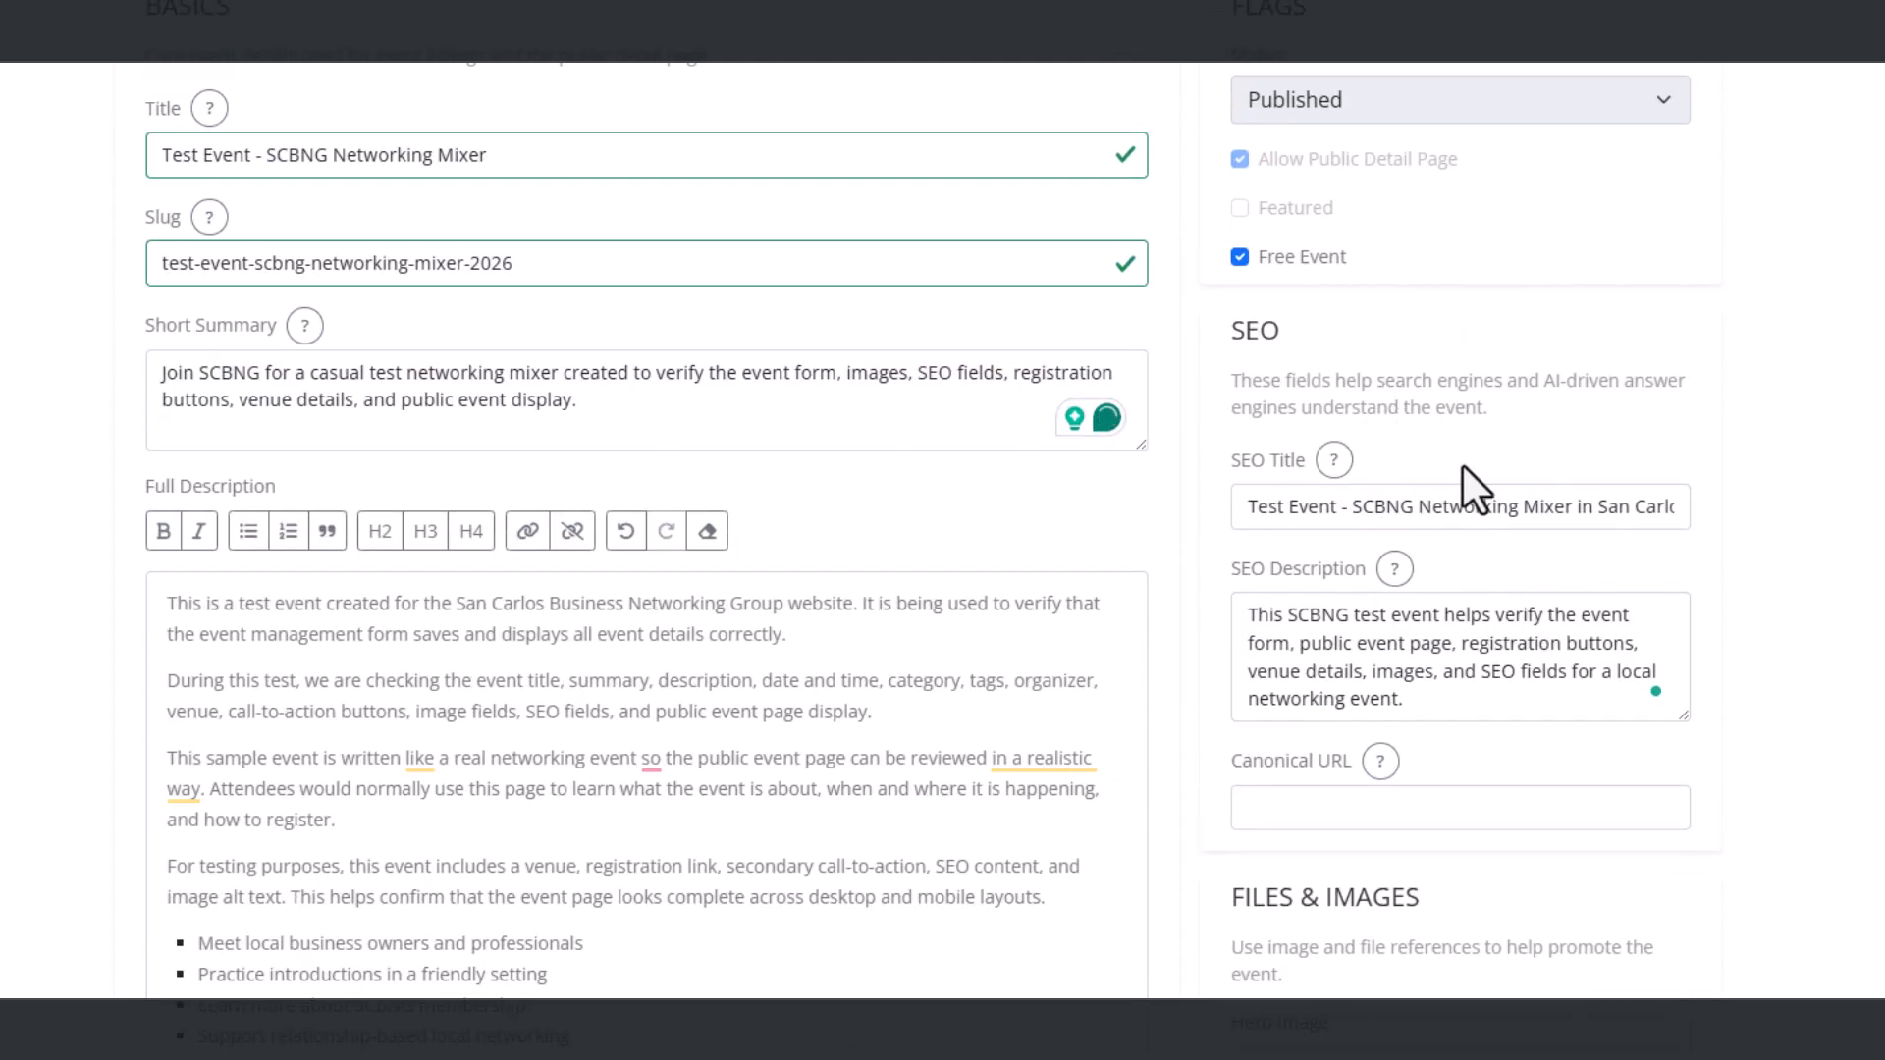
{"action": "scroll", "coordinate": [1473, 656], "scroll_direction": "down", "scroll_amount": 7}
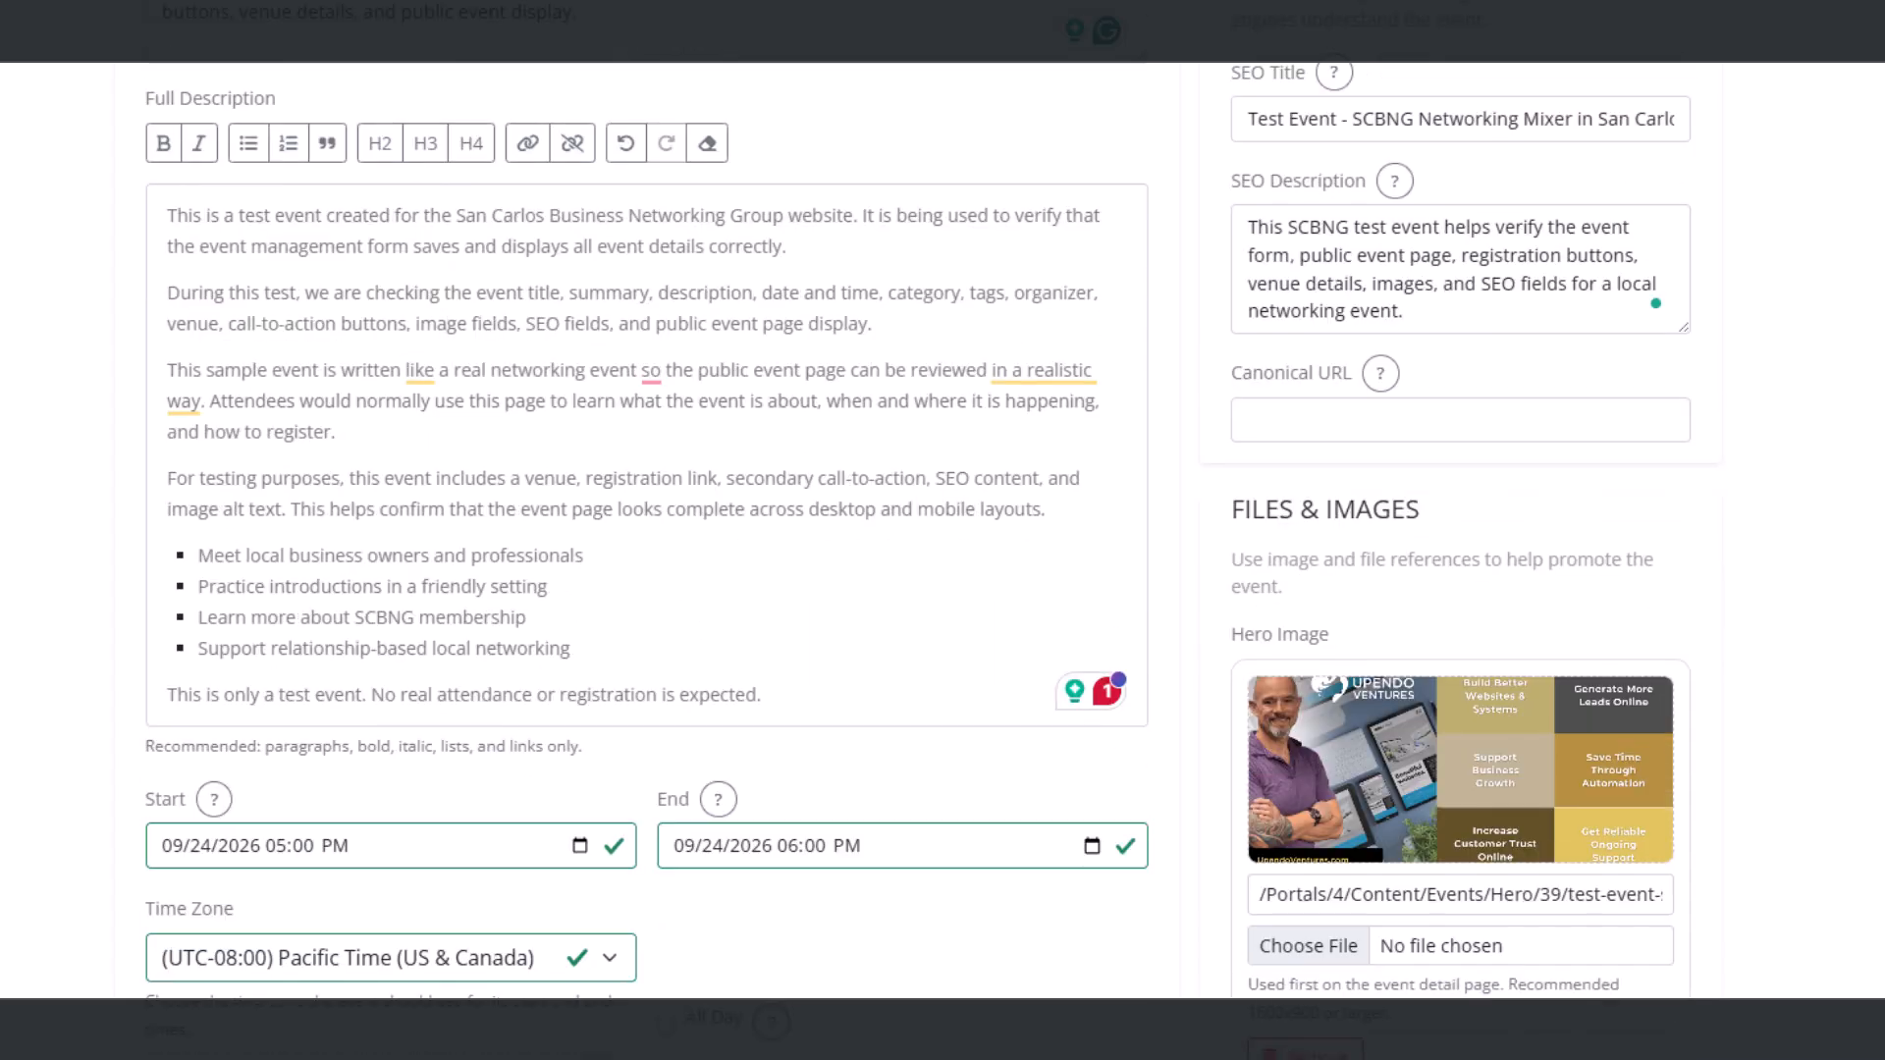
{"action": "scroll", "coordinate": [1441, 733], "scroll_direction": "down", "scroll_amount": 14}
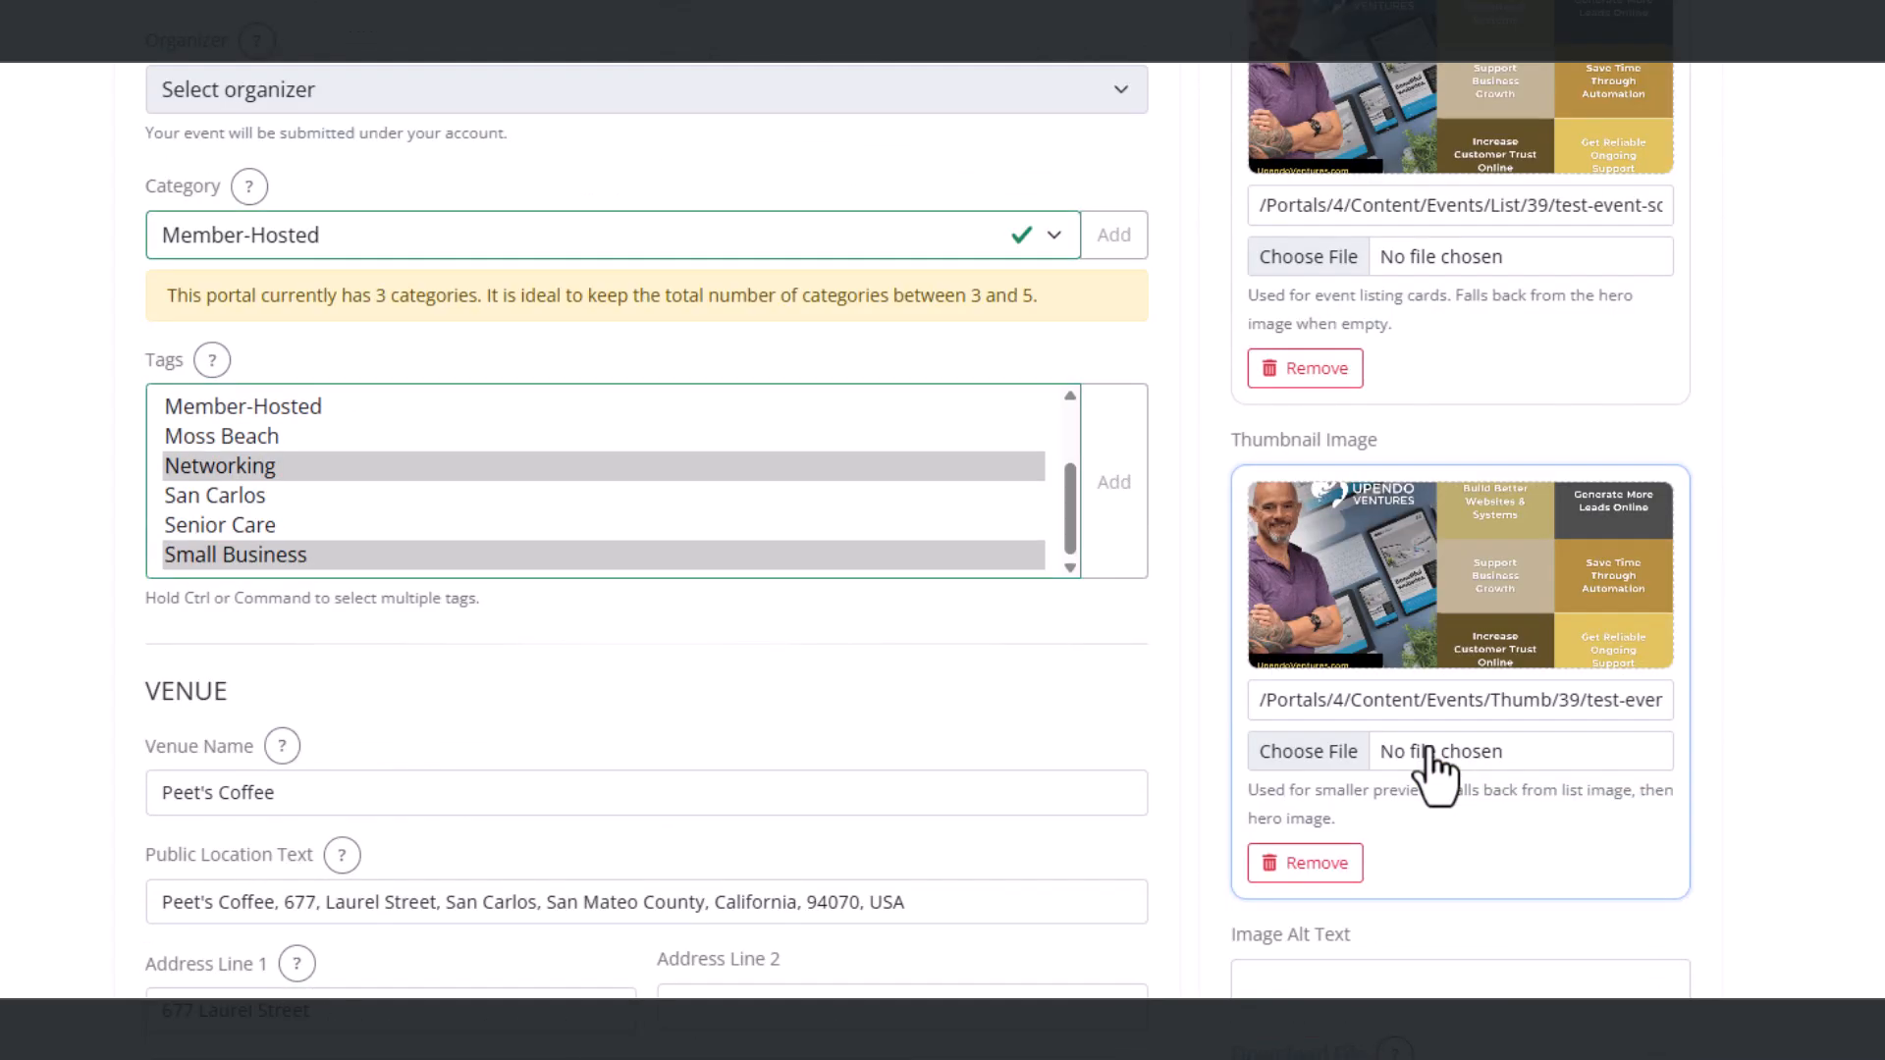
{"action": "scroll", "coordinate": [1428, 727], "scroll_direction": "down", "scroll_amount": 1}
{"action": "scroll", "coordinate": [1427, 728], "scroll_direction": "up", "scroll_amount": 1}
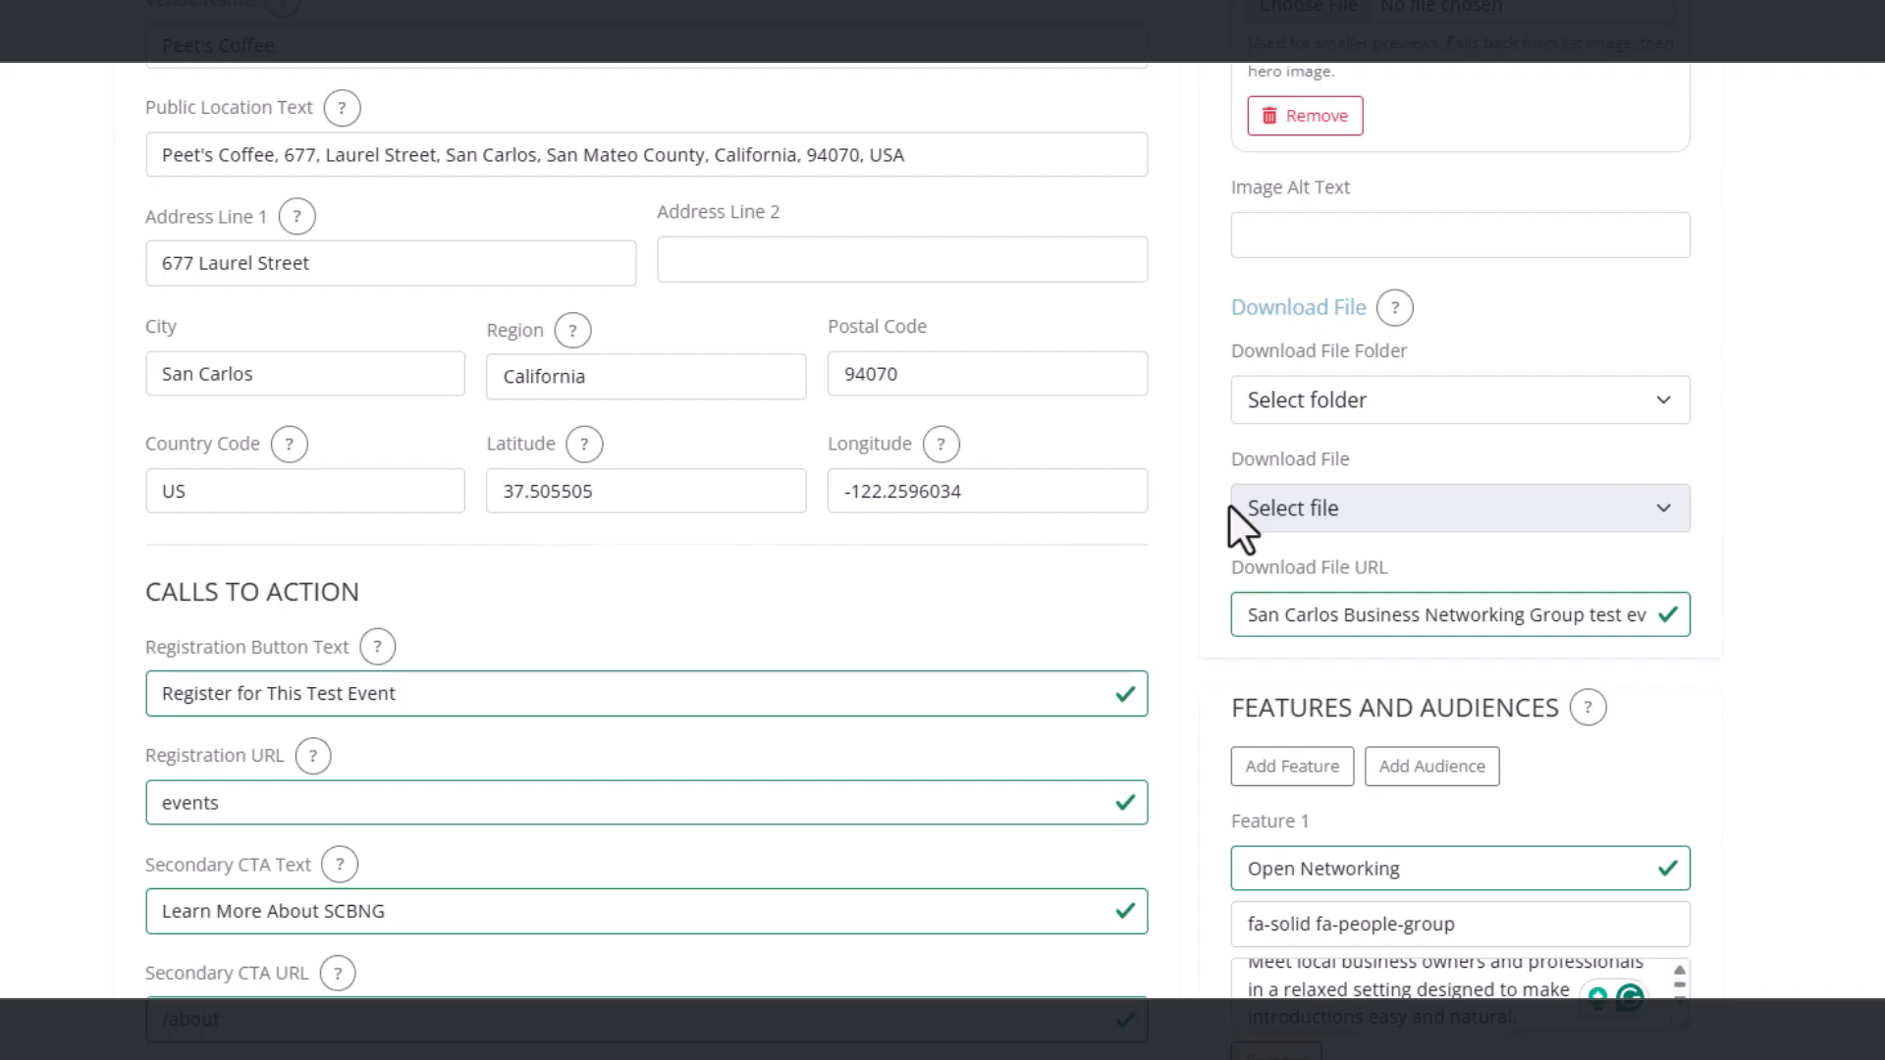
{"action": "right_click", "coordinate": [1417, 246]}
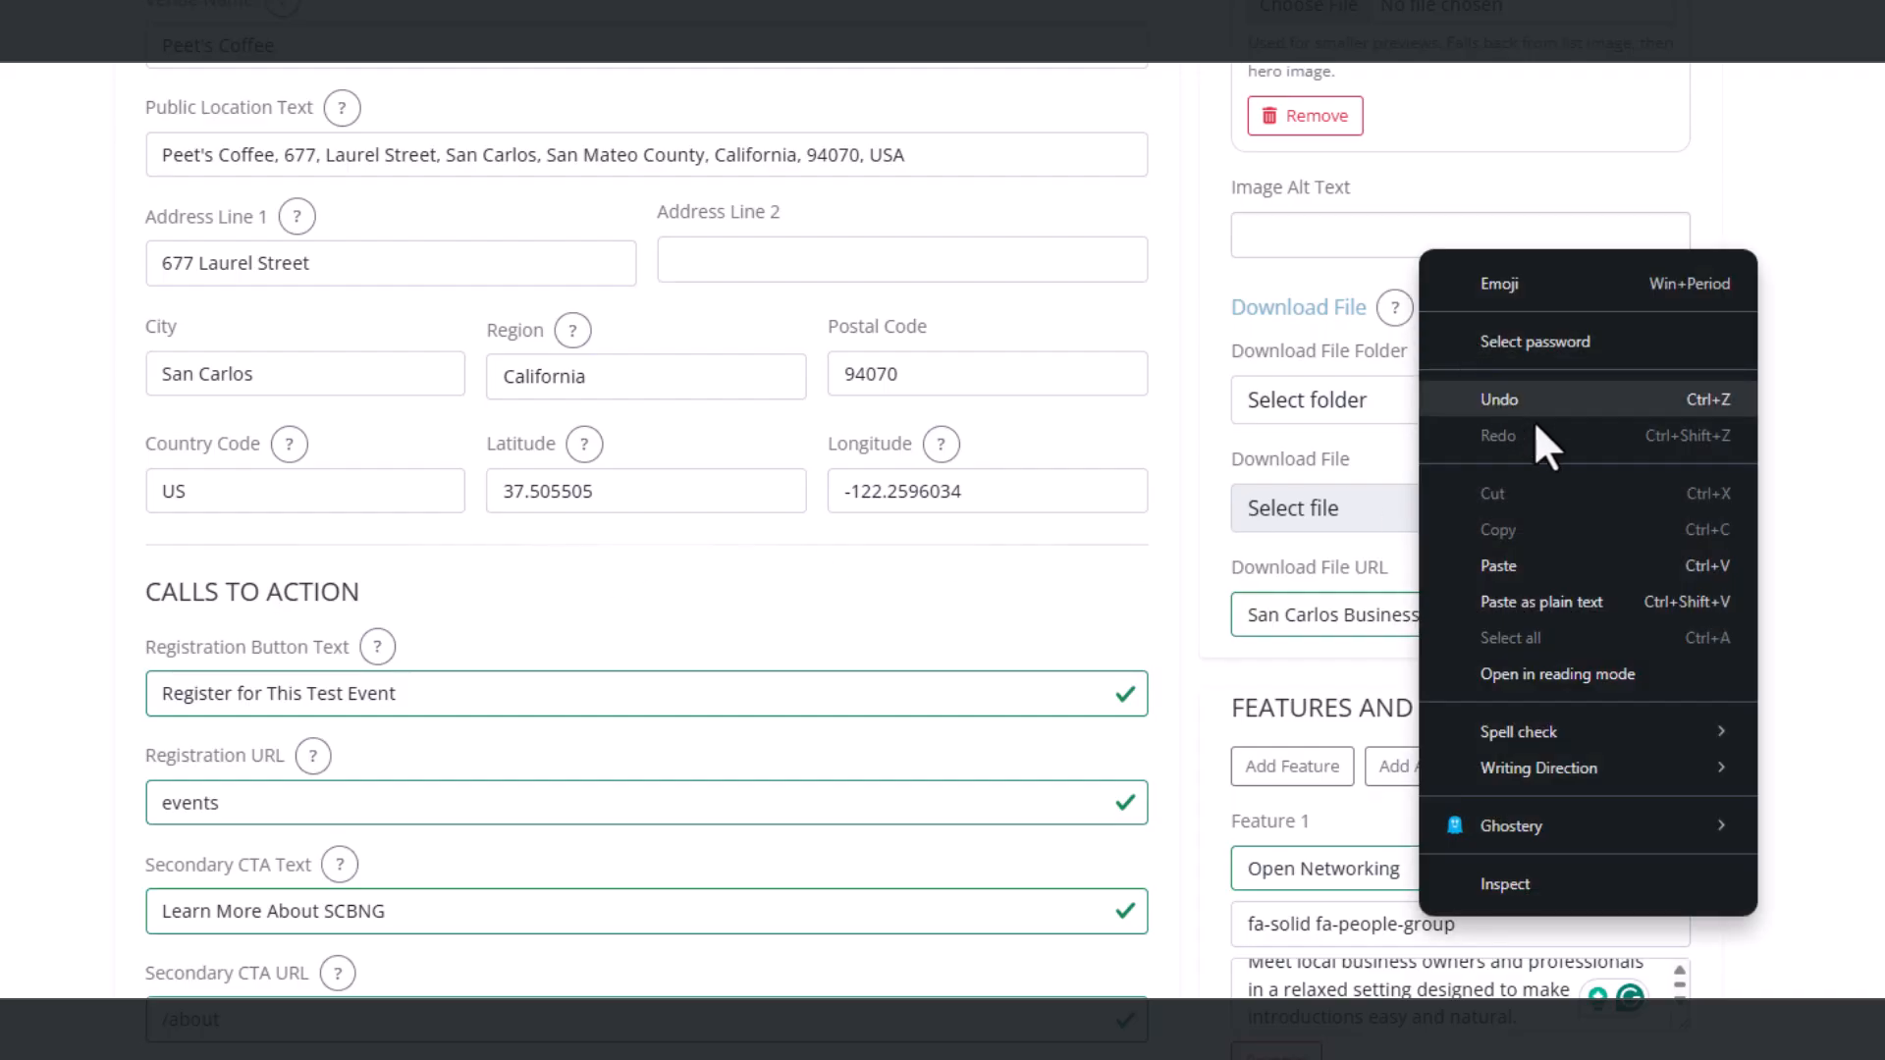
{"action": "left_click", "coordinate": [1579, 603]}
{"action": "left_click", "coordinate": [1830, 338]}
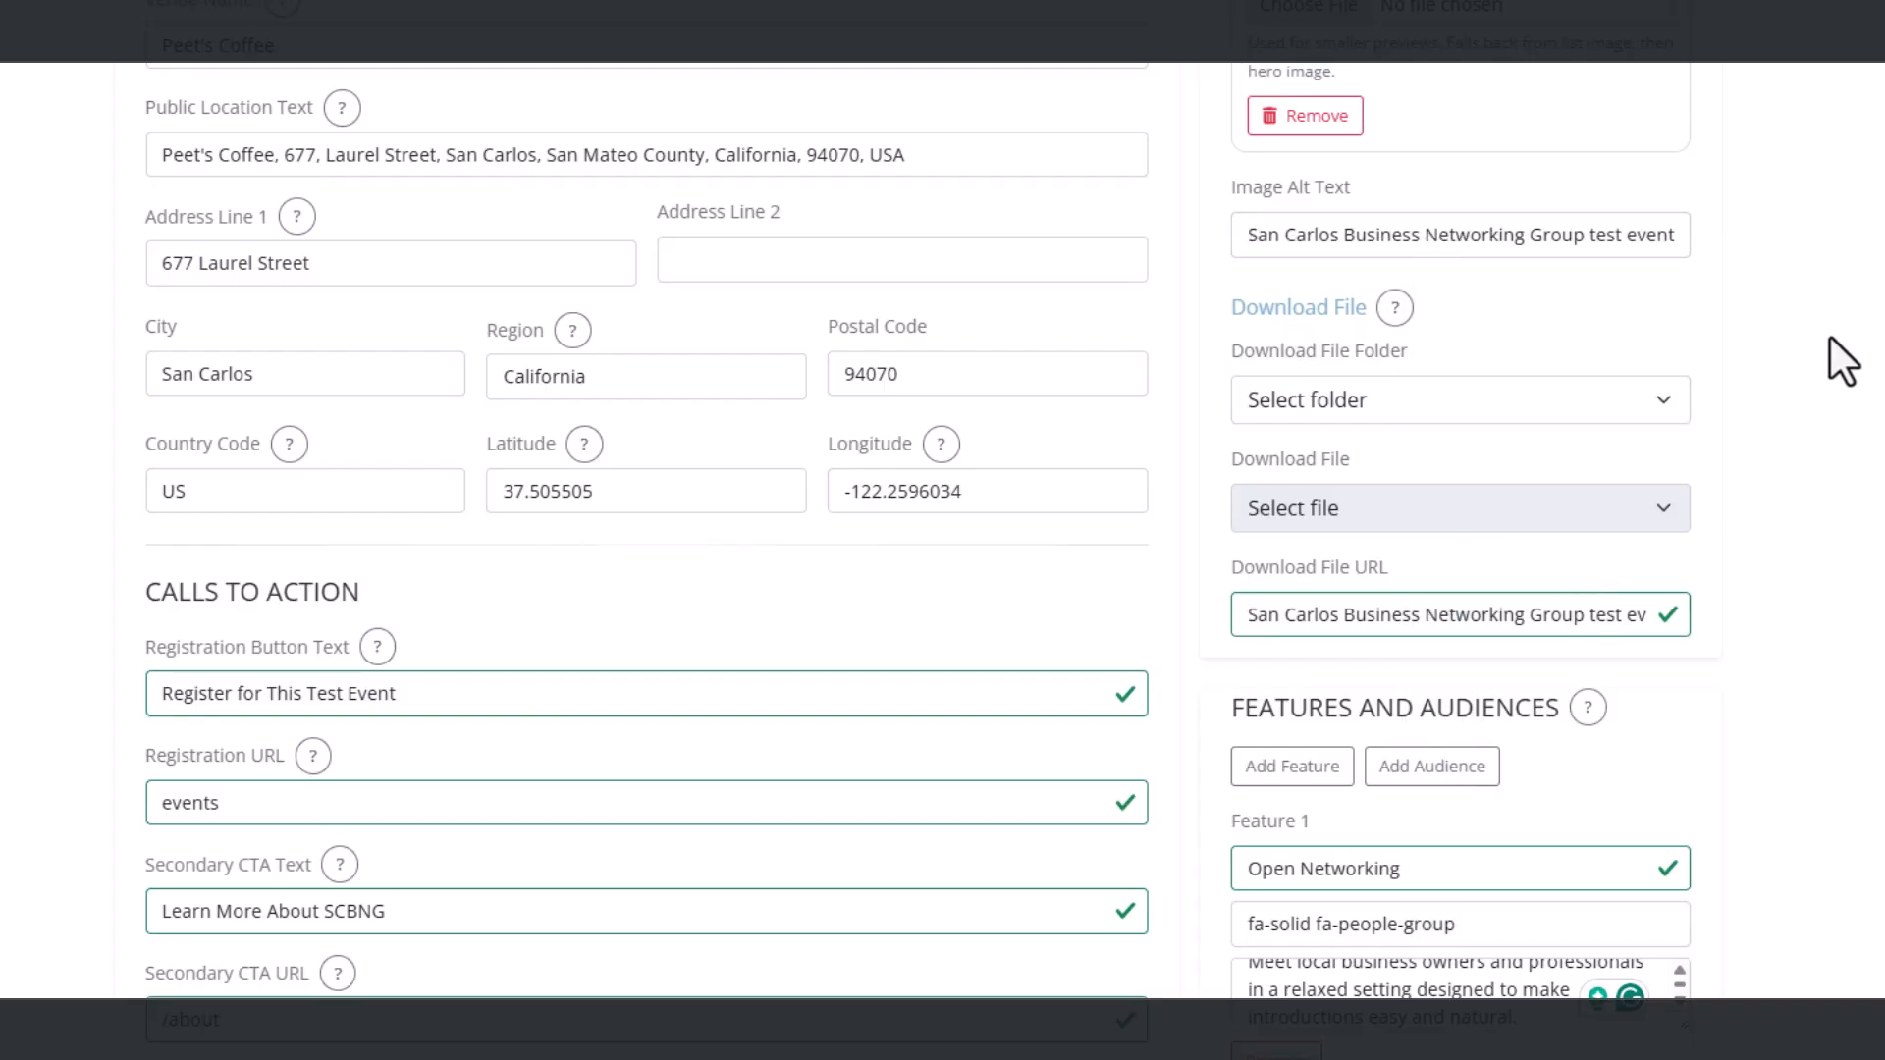
Step: Examine the filled feature and audience entries in the Features and Audiences section
{"action": "scroll", "coordinate": [1828, 338], "scroll_direction": "down", "scroll_amount": 5}
{"action": "scroll", "coordinate": [1827, 344], "scroll_direction": "down", "scroll_amount": 1}
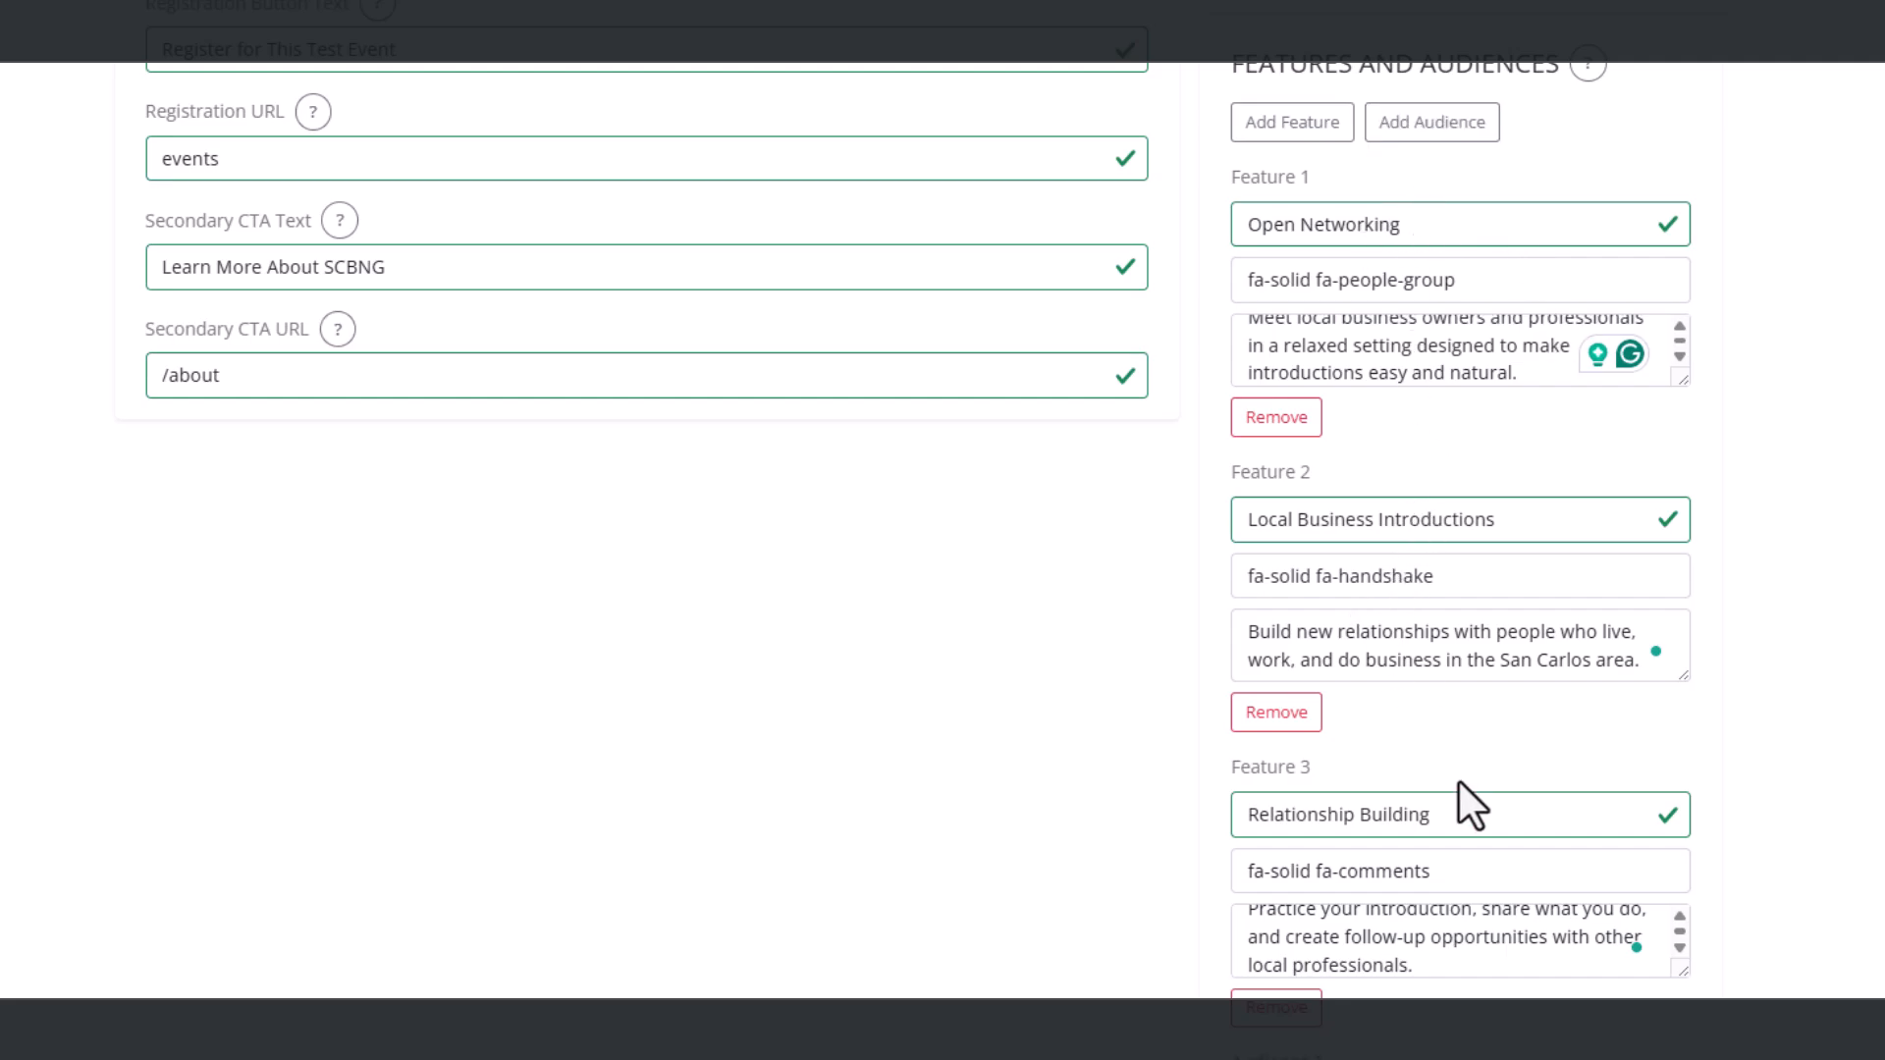
{"action": "scroll", "coordinate": [1074, 805], "scroll_direction": "down", "scroll_amount": 8}
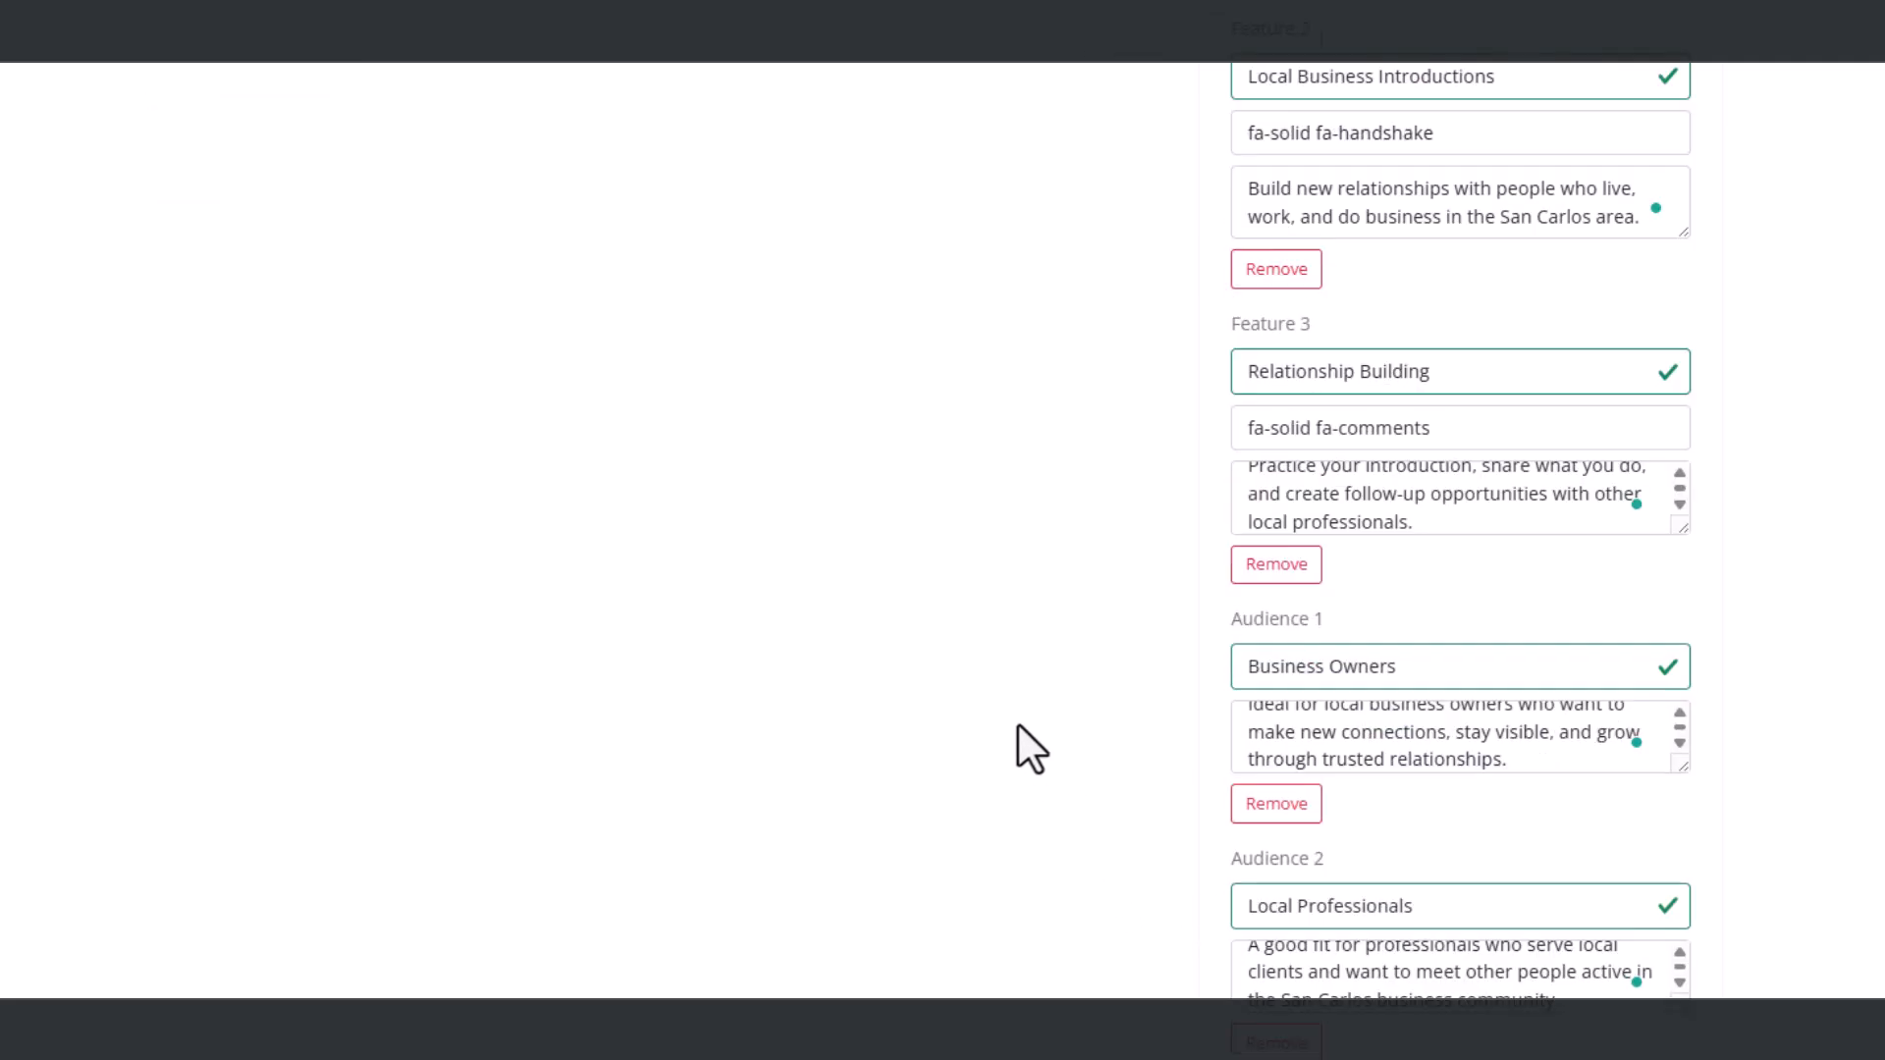
{"action": "scroll", "coordinate": [1010, 705], "scroll_direction": "up", "scroll_amount": 1}
{"action": "scroll", "coordinate": [933, 842], "scroll_direction": "down", "scroll_amount": 2}
{"action": "left_click", "coordinate": [923, 831]}
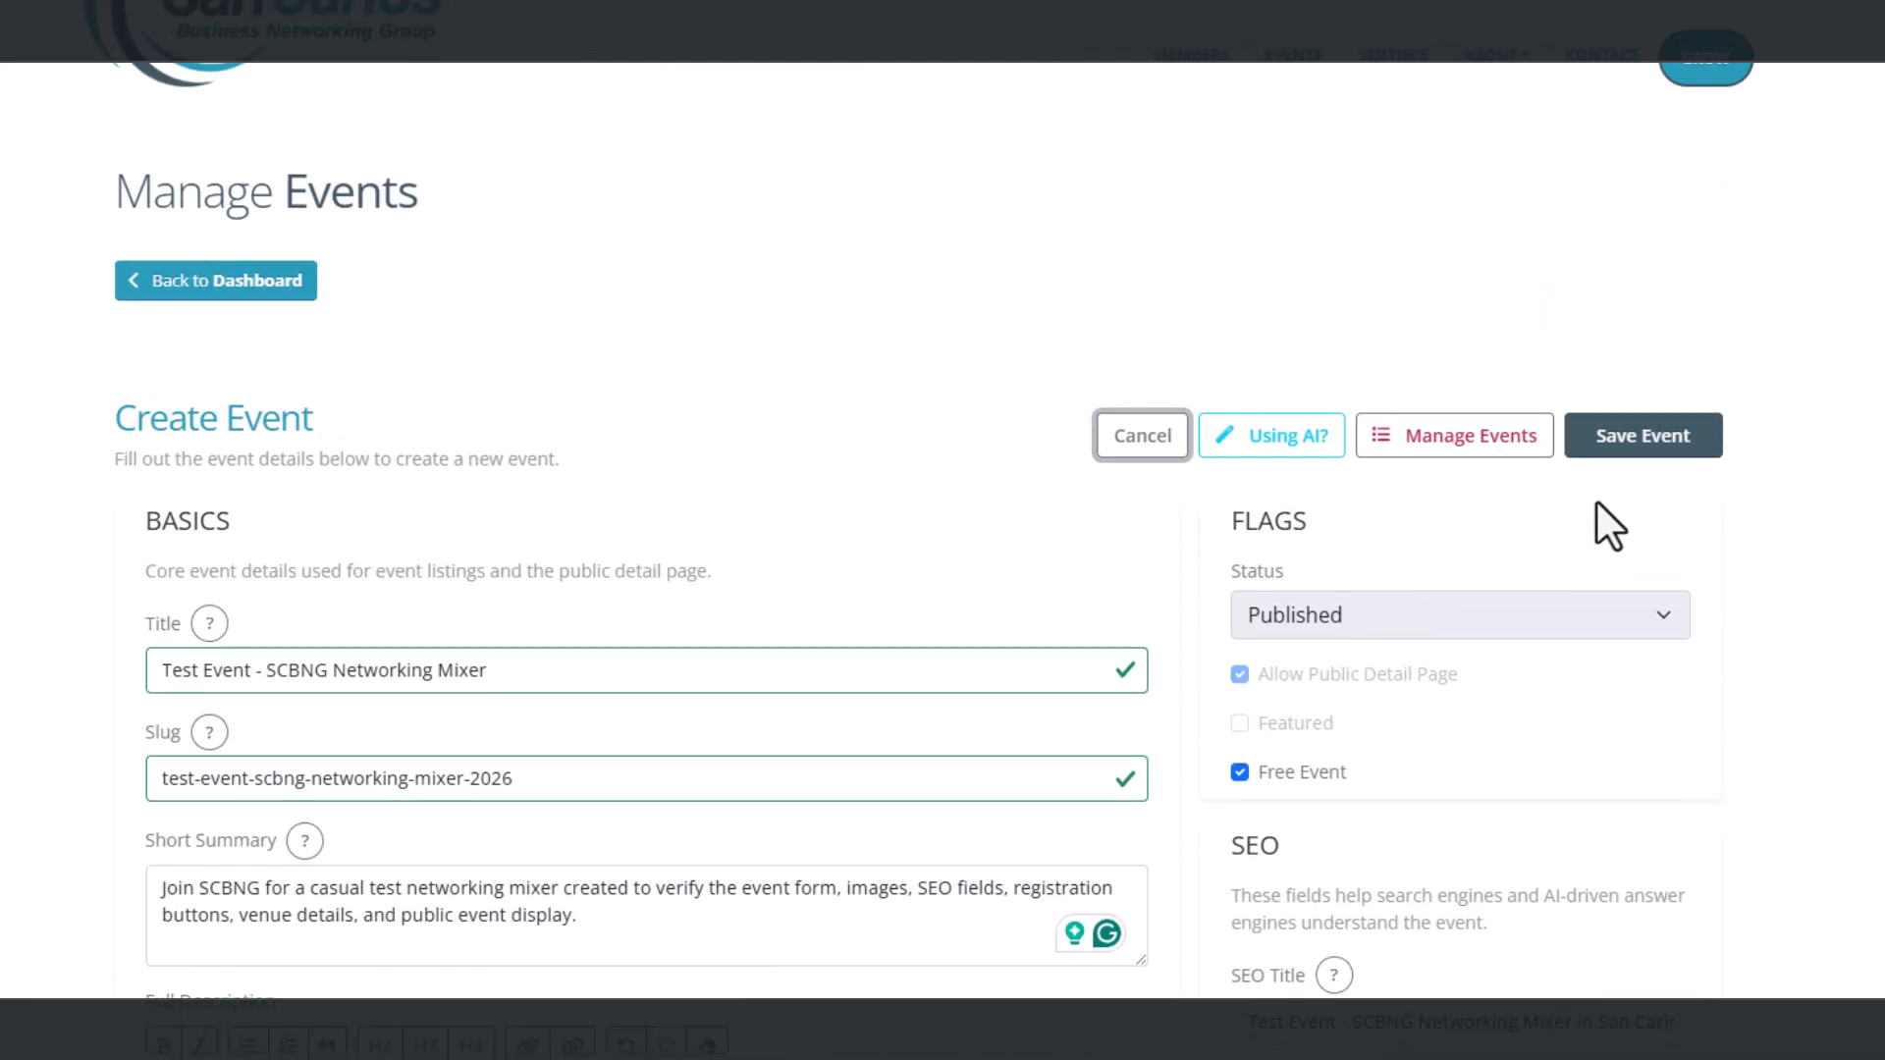
Step: Try to save the event and check the whole form for fields marked invalid
{"action": "left_click", "coordinate": [1682, 445]}
{"action": "scroll", "coordinate": [523, 538], "scroll_direction": "down", "scroll_amount": 16}
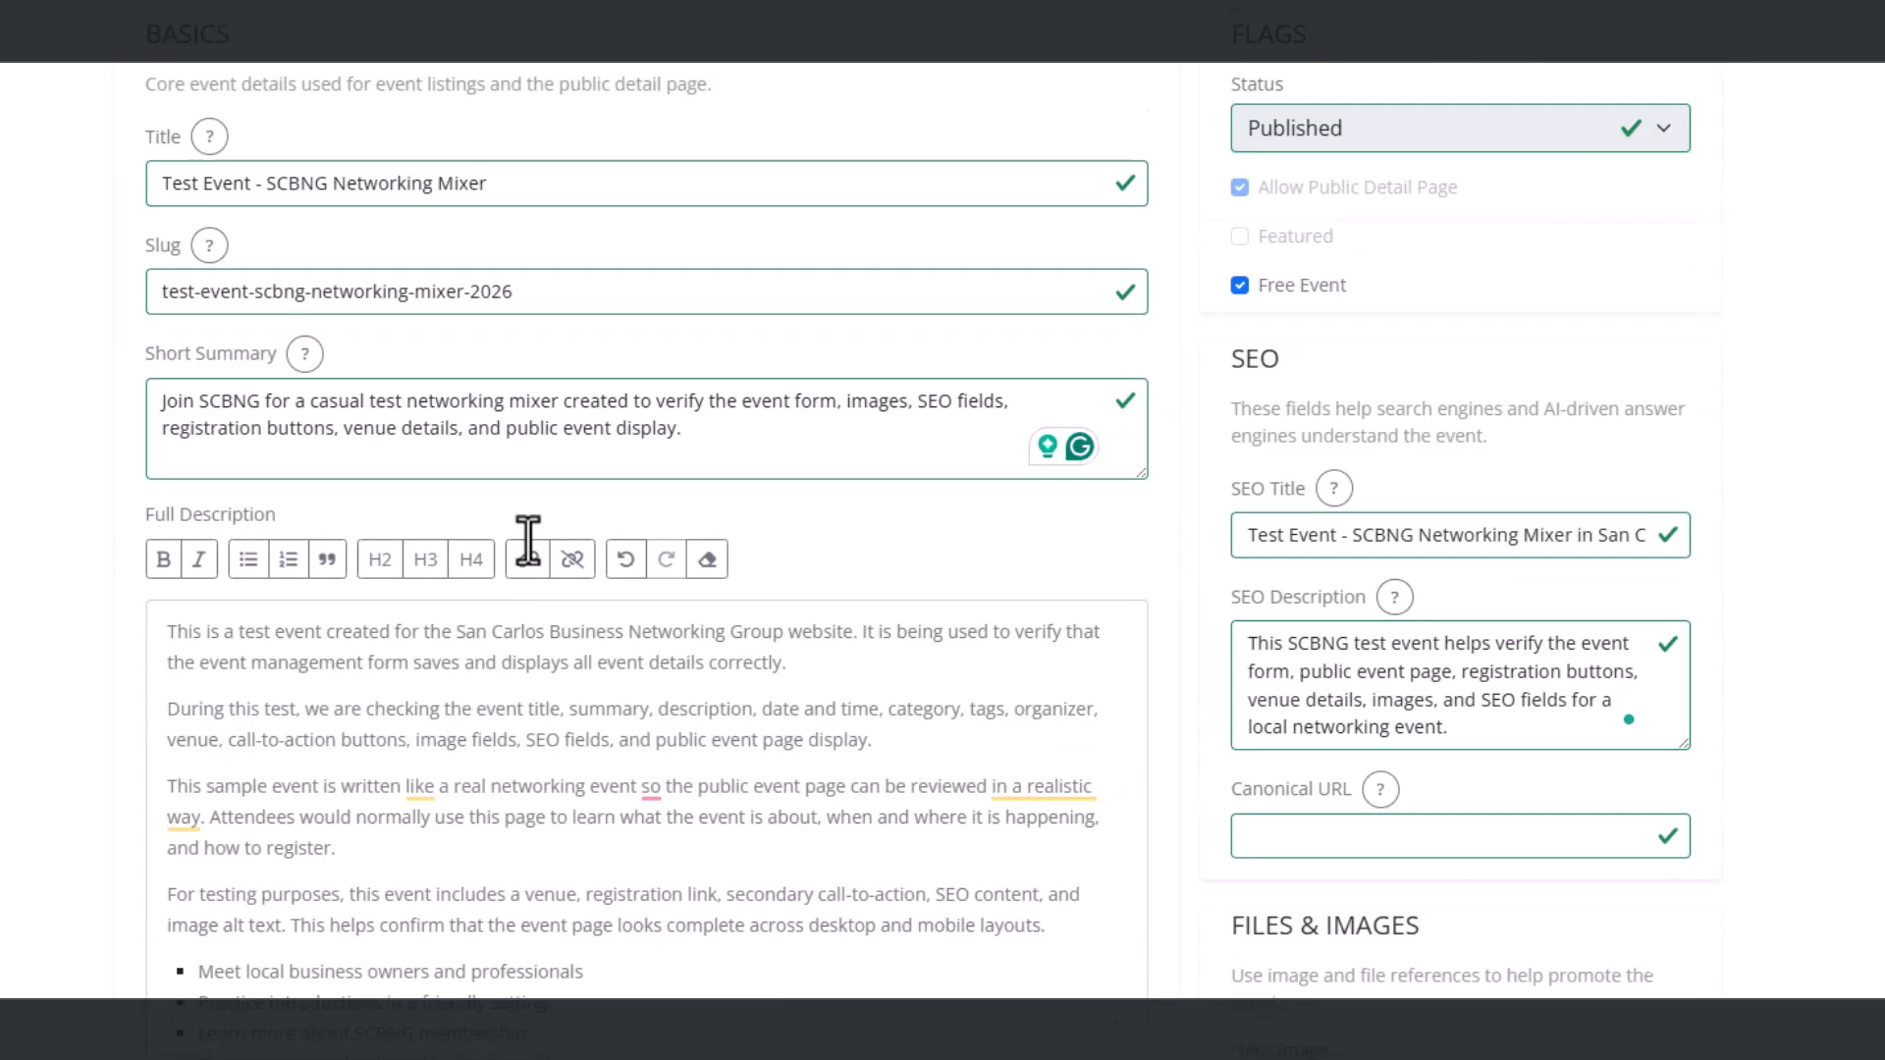
{"action": "scroll", "coordinate": [957, 637], "scroll_direction": "down", "scroll_amount": 2}
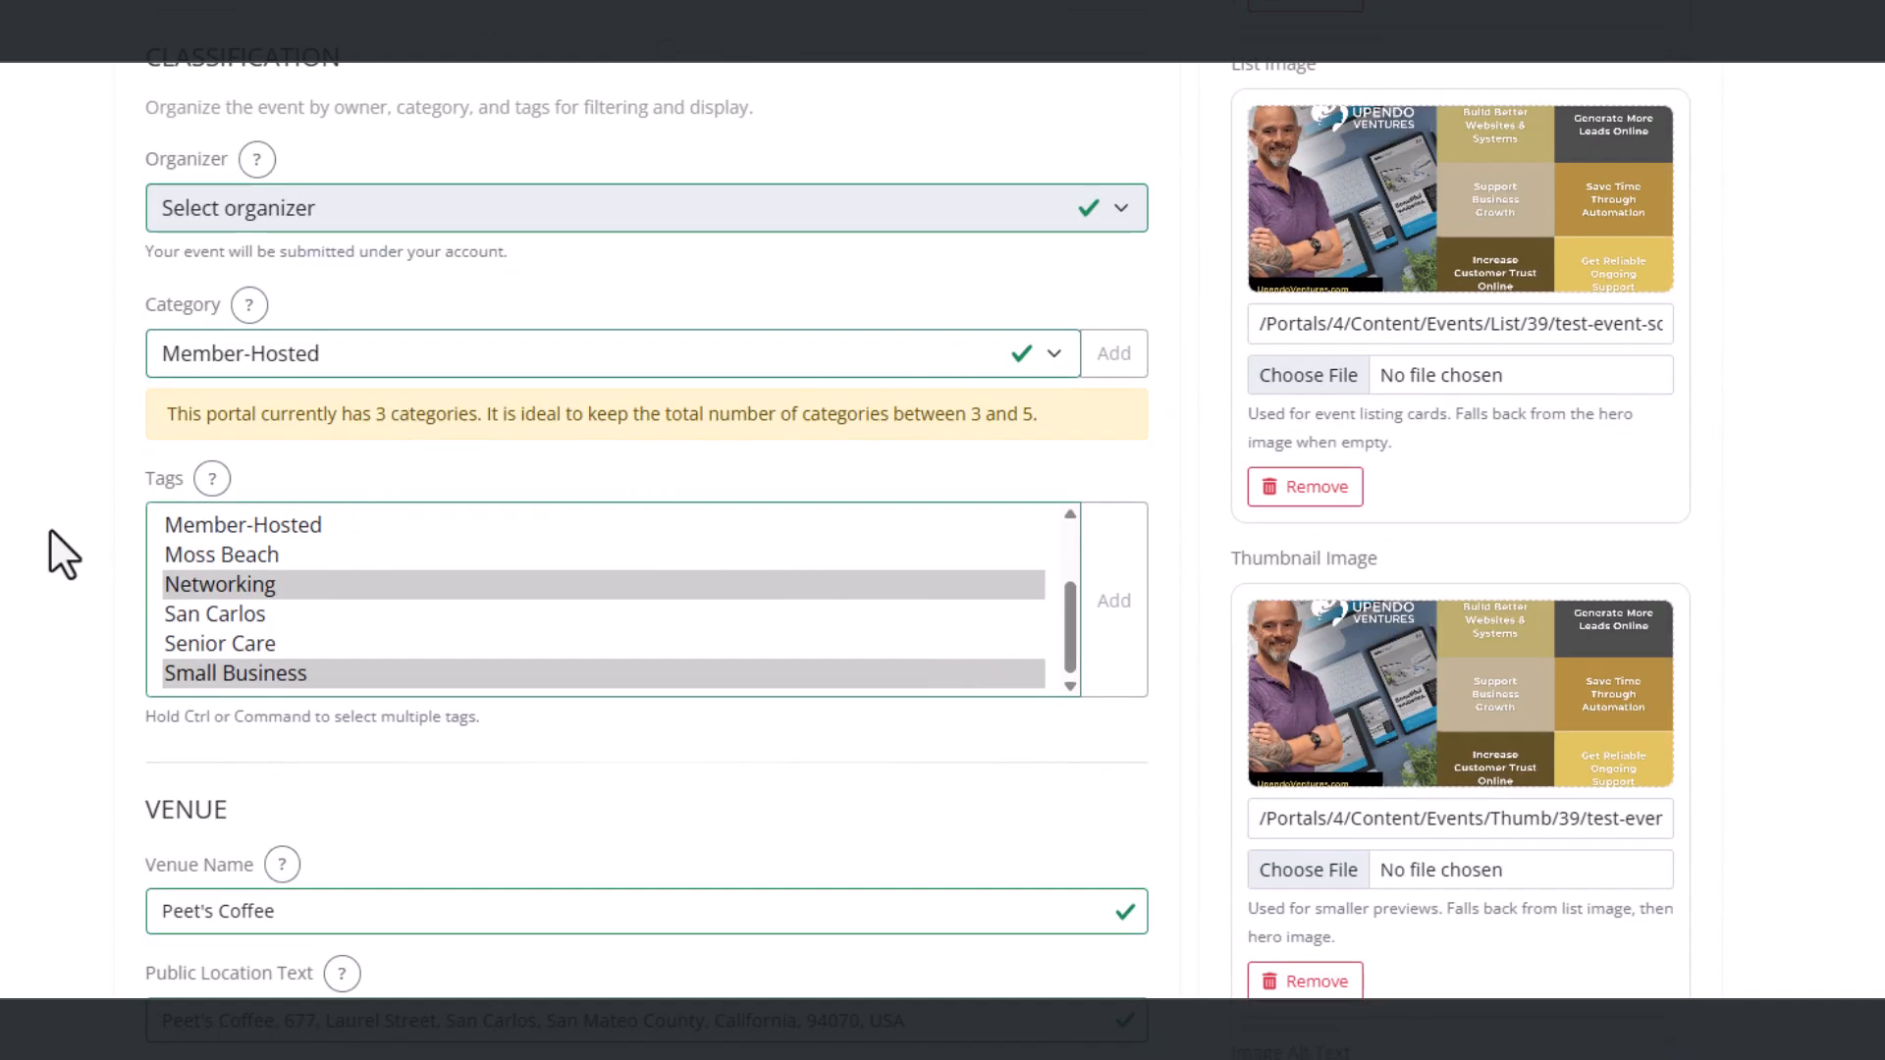
{"action": "scroll", "coordinate": [841, 220], "scroll_direction": "down", "scroll_amount": 10}
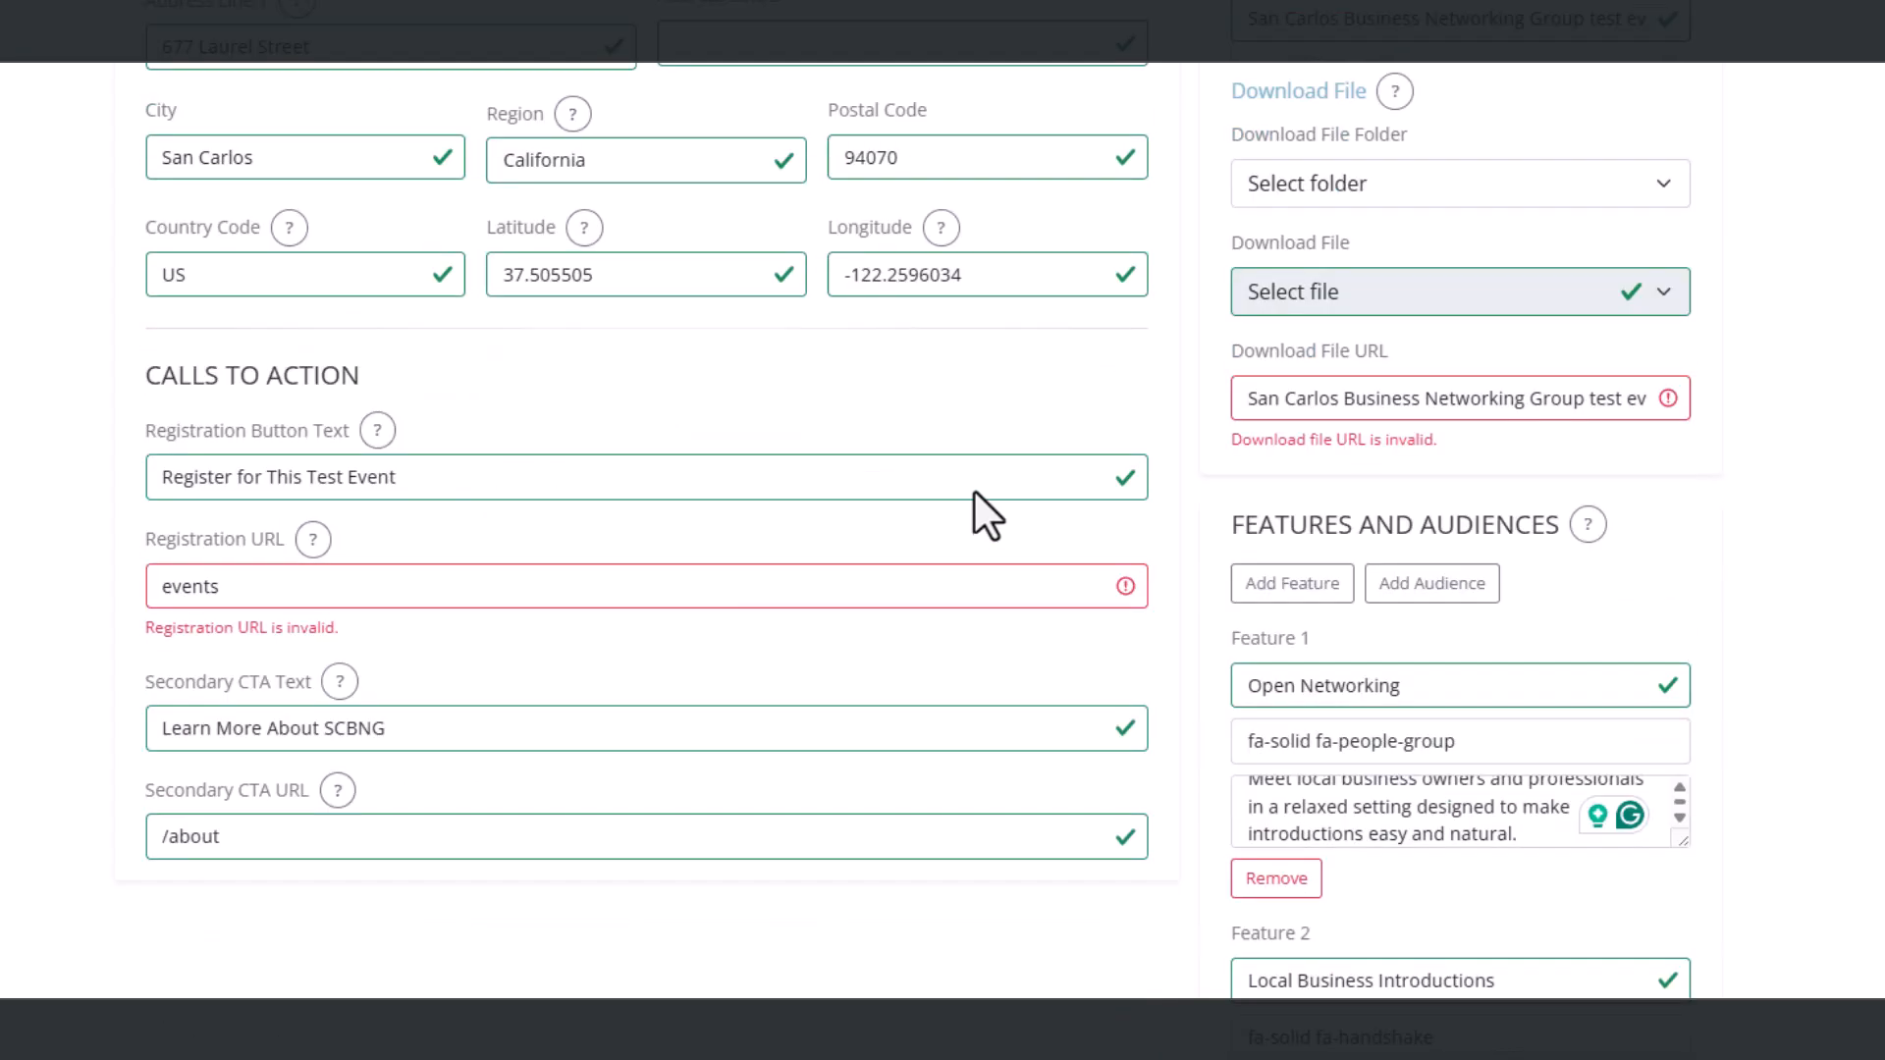
Step: Clear the Download File URL field and check the full Image Alt Text entry
{"action": "left_click", "coordinate": [1418, 325]}
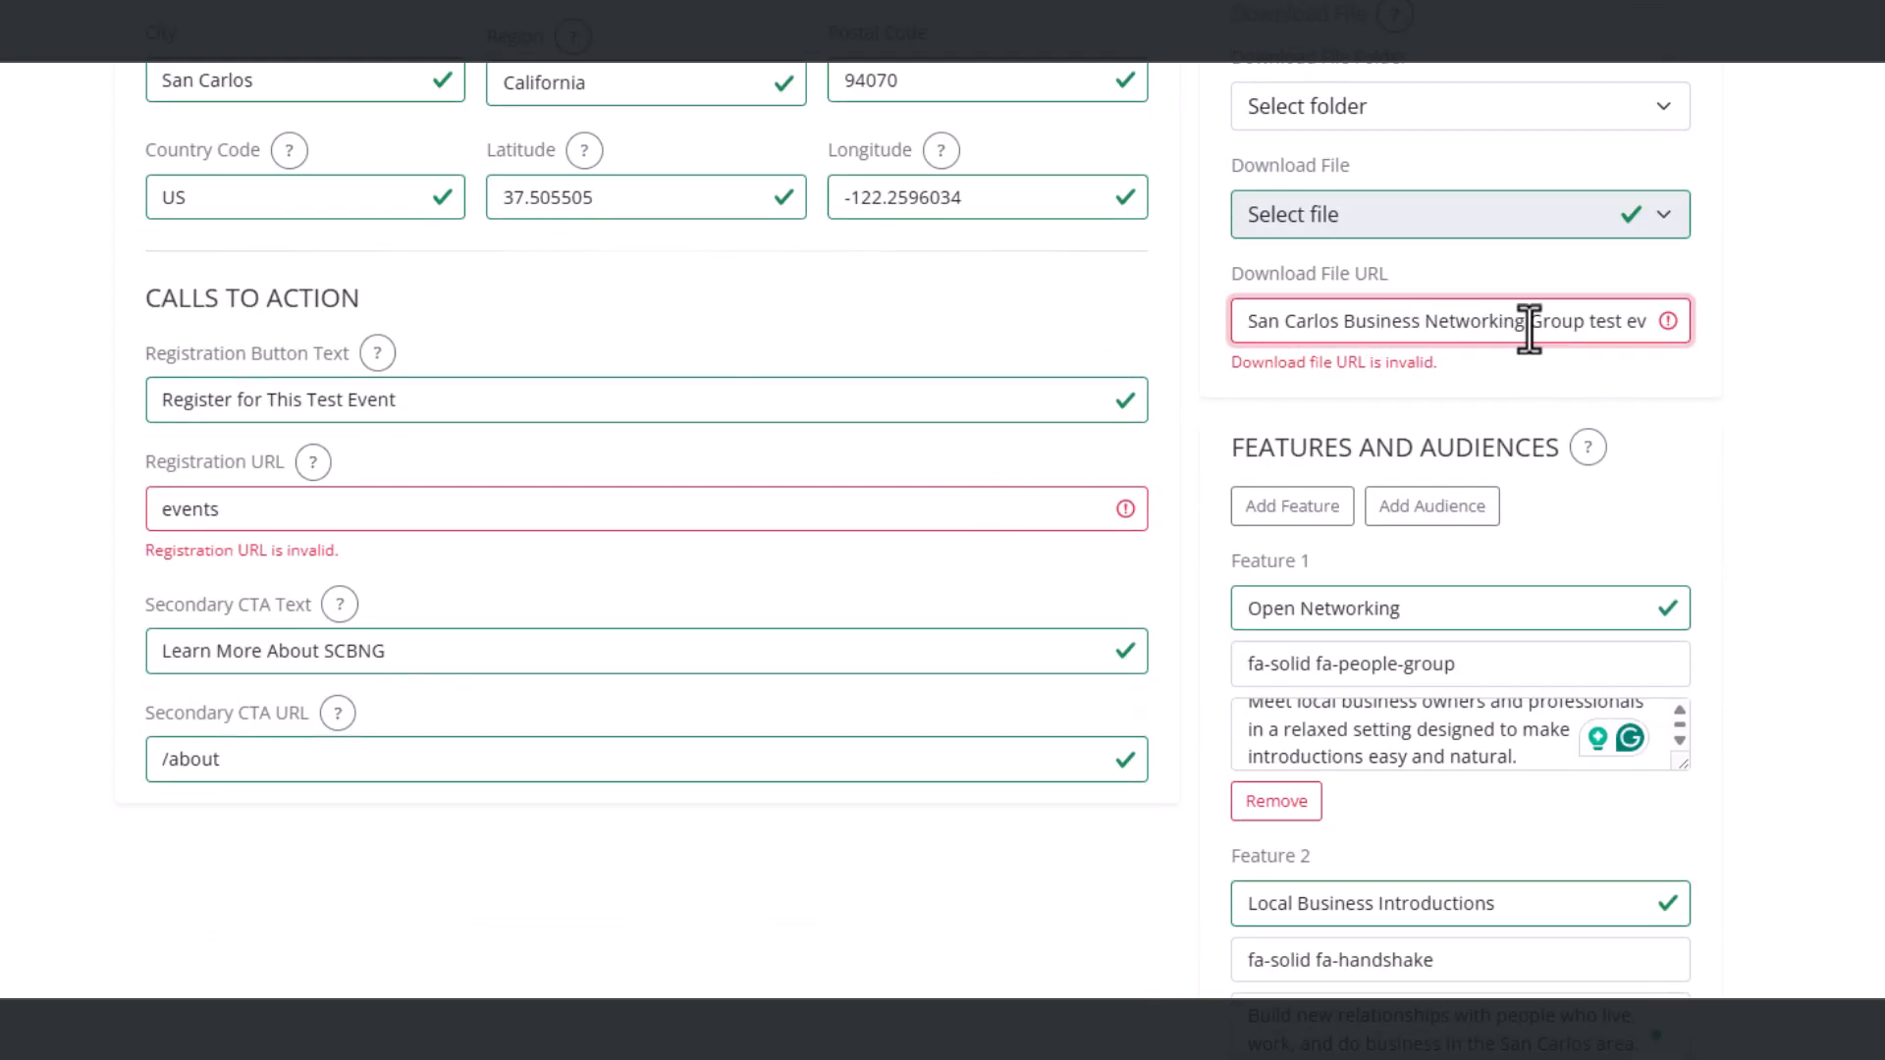
{"action": "key", "text": "BackSpace"}
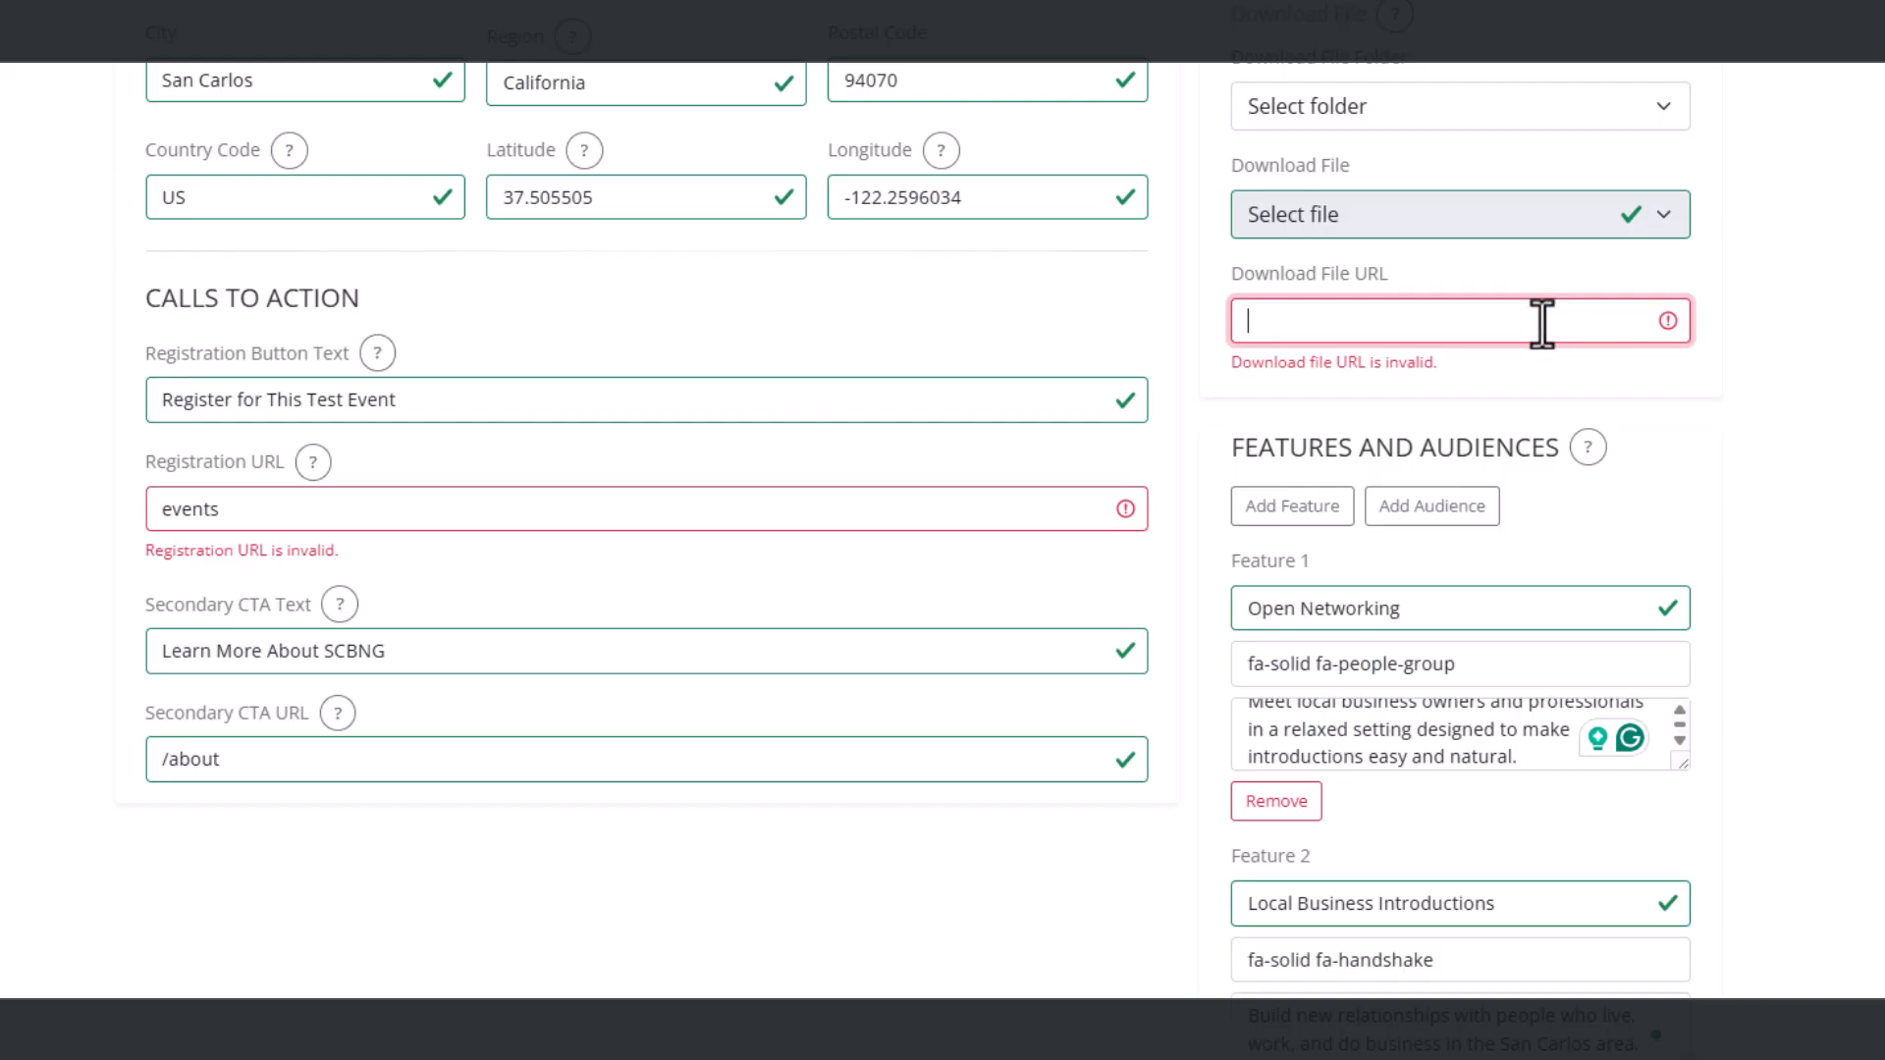
{"action": "scroll", "coordinate": [1608, 442], "scroll_direction": "up", "scroll_amount": 4}
{"action": "scroll", "coordinate": [1513, 432], "scroll_direction": "up", "scroll_amount": 1}
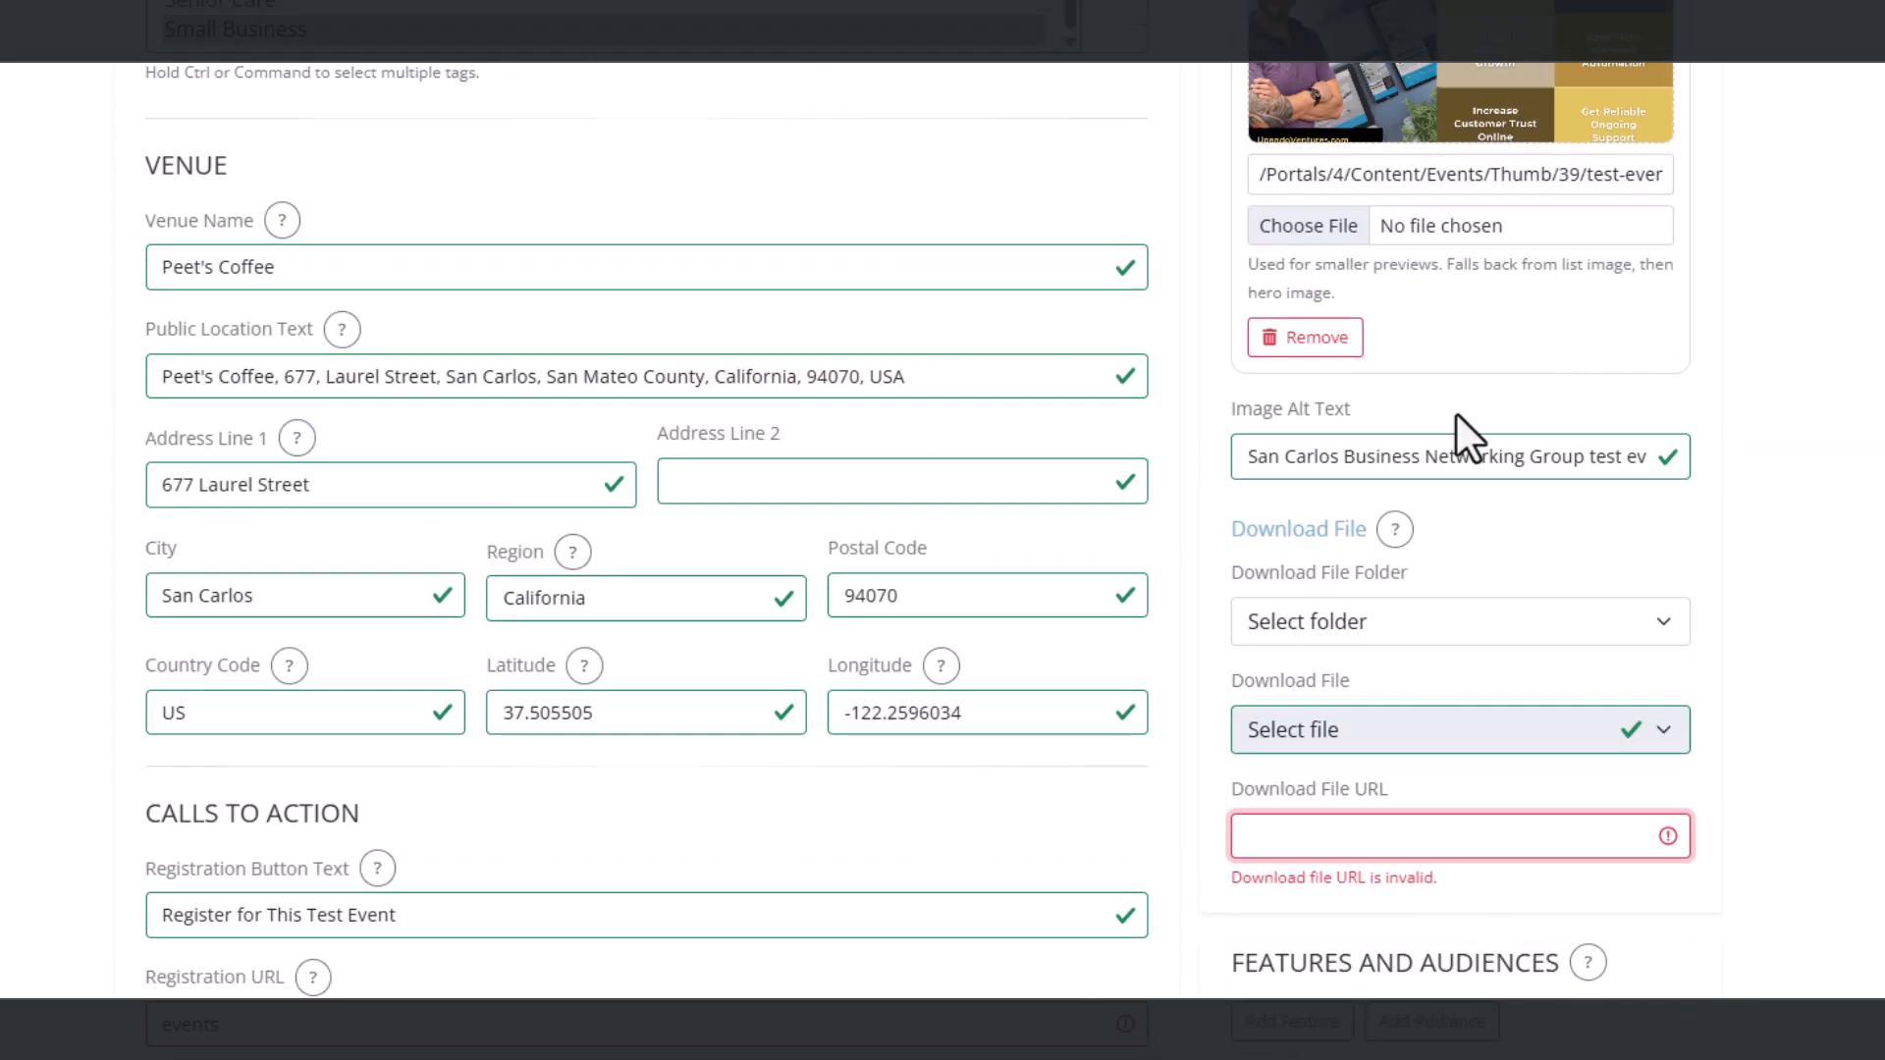
{"action": "triple_click", "coordinate": [1420, 438]}
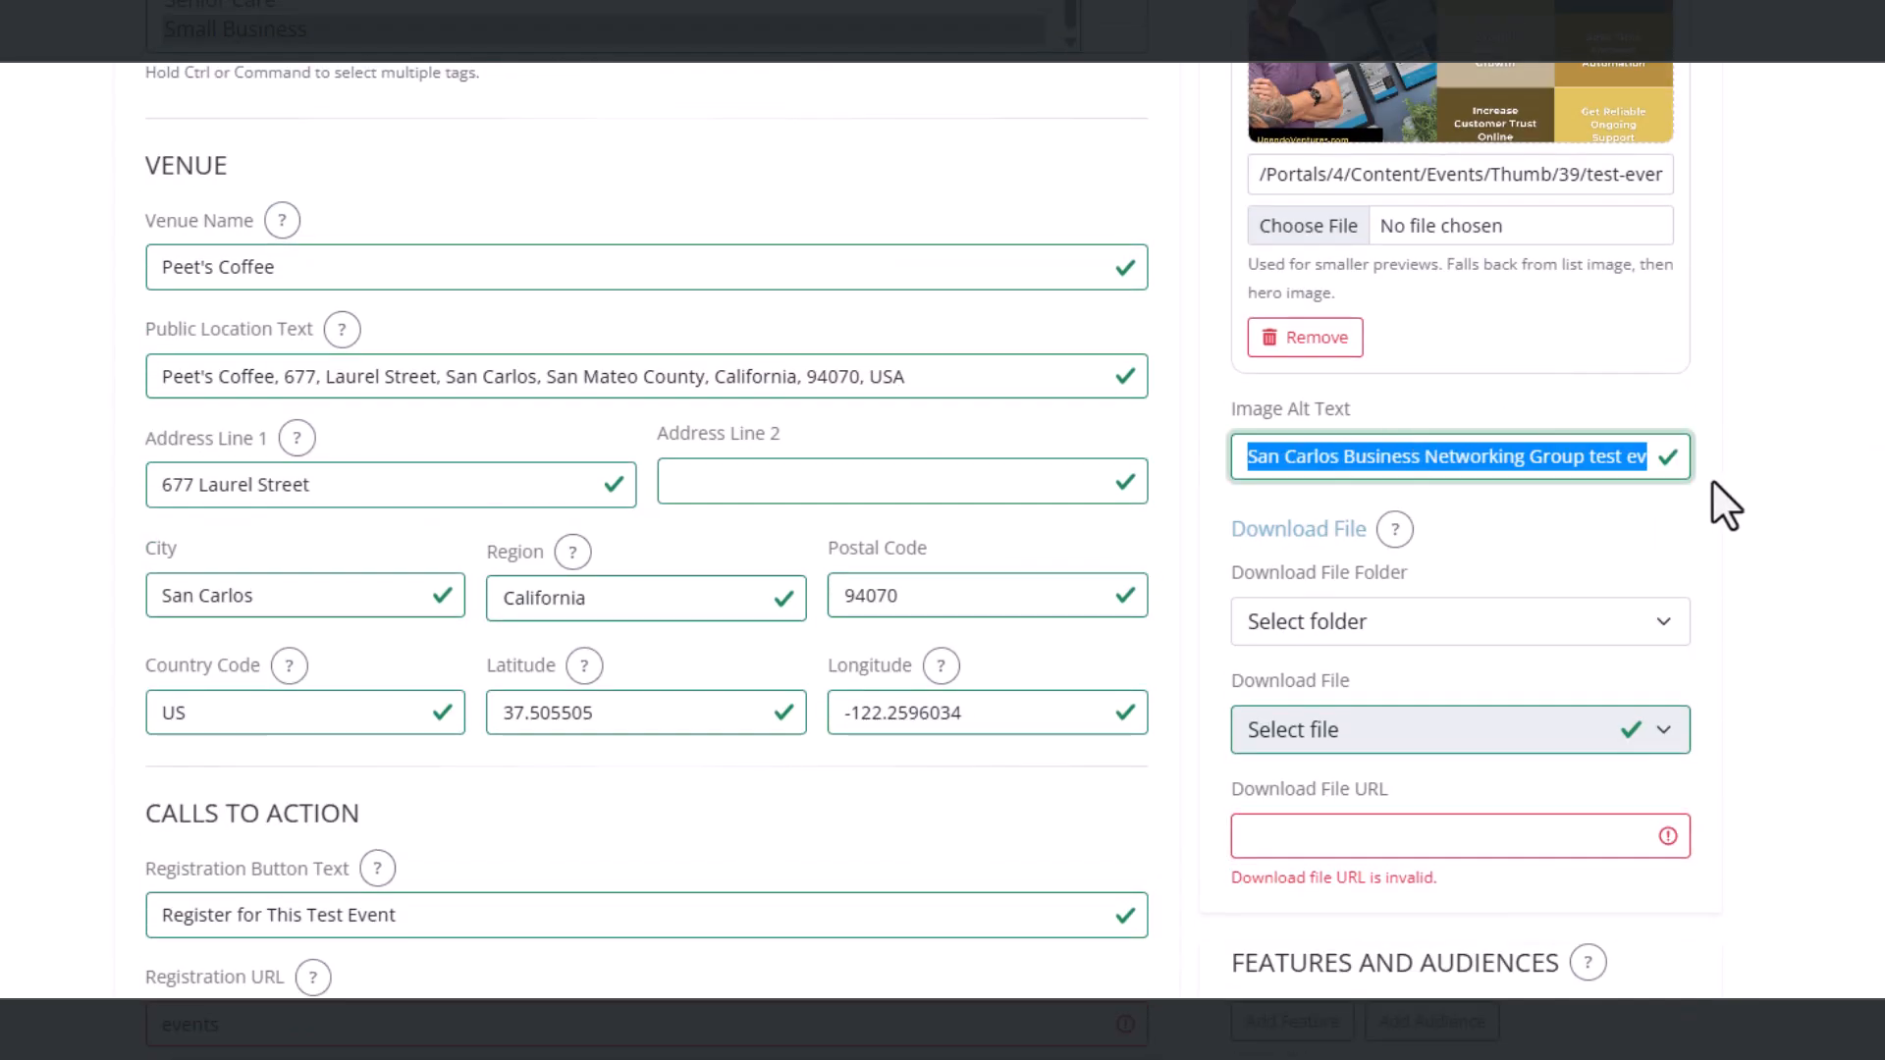
{"action": "left_click", "coordinate": [1848, 469]}
Step: Save the event, rechecking the form's highlighted fields before submitting it again
{"action": "scroll", "coordinate": [1835, 481], "scroll_direction": "up", "scroll_amount": 15}
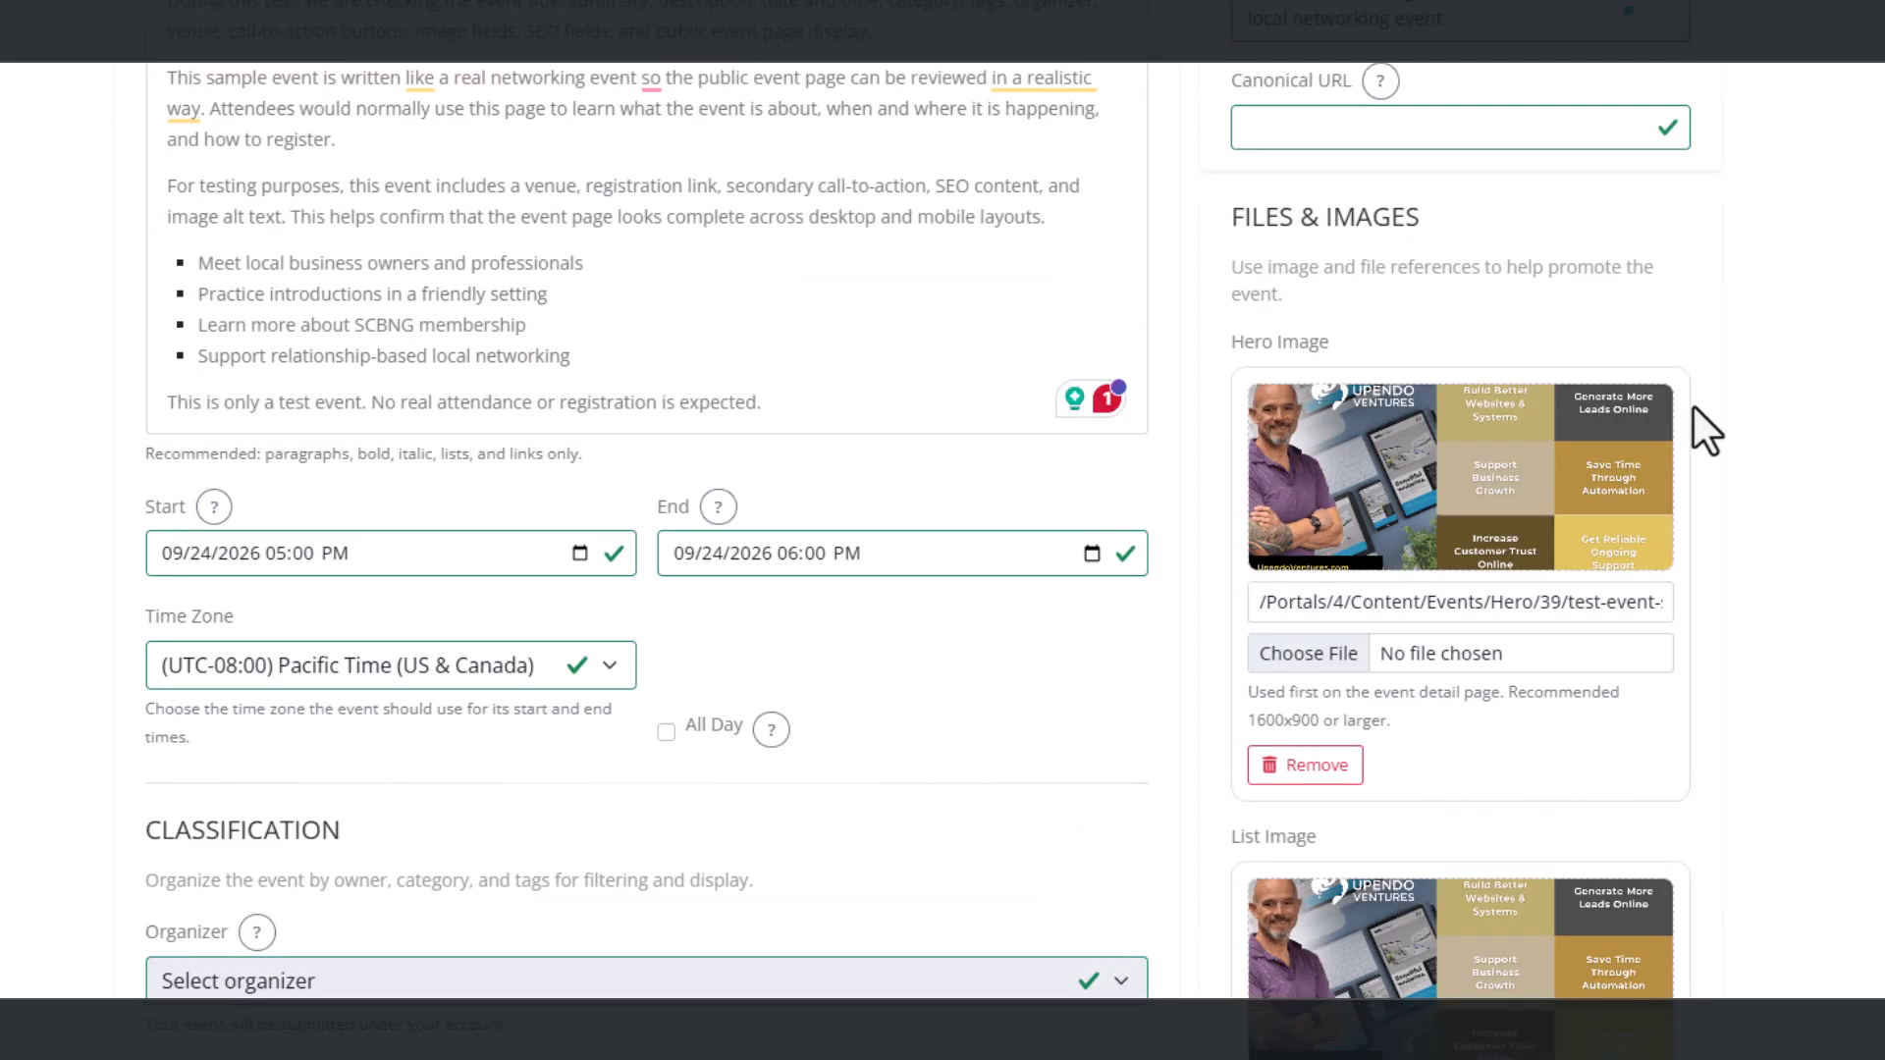
{"action": "scroll", "coordinate": [1692, 407], "scroll_direction": "up", "scroll_amount": 4}
{"action": "left_click", "coordinate": [1634, 313]}
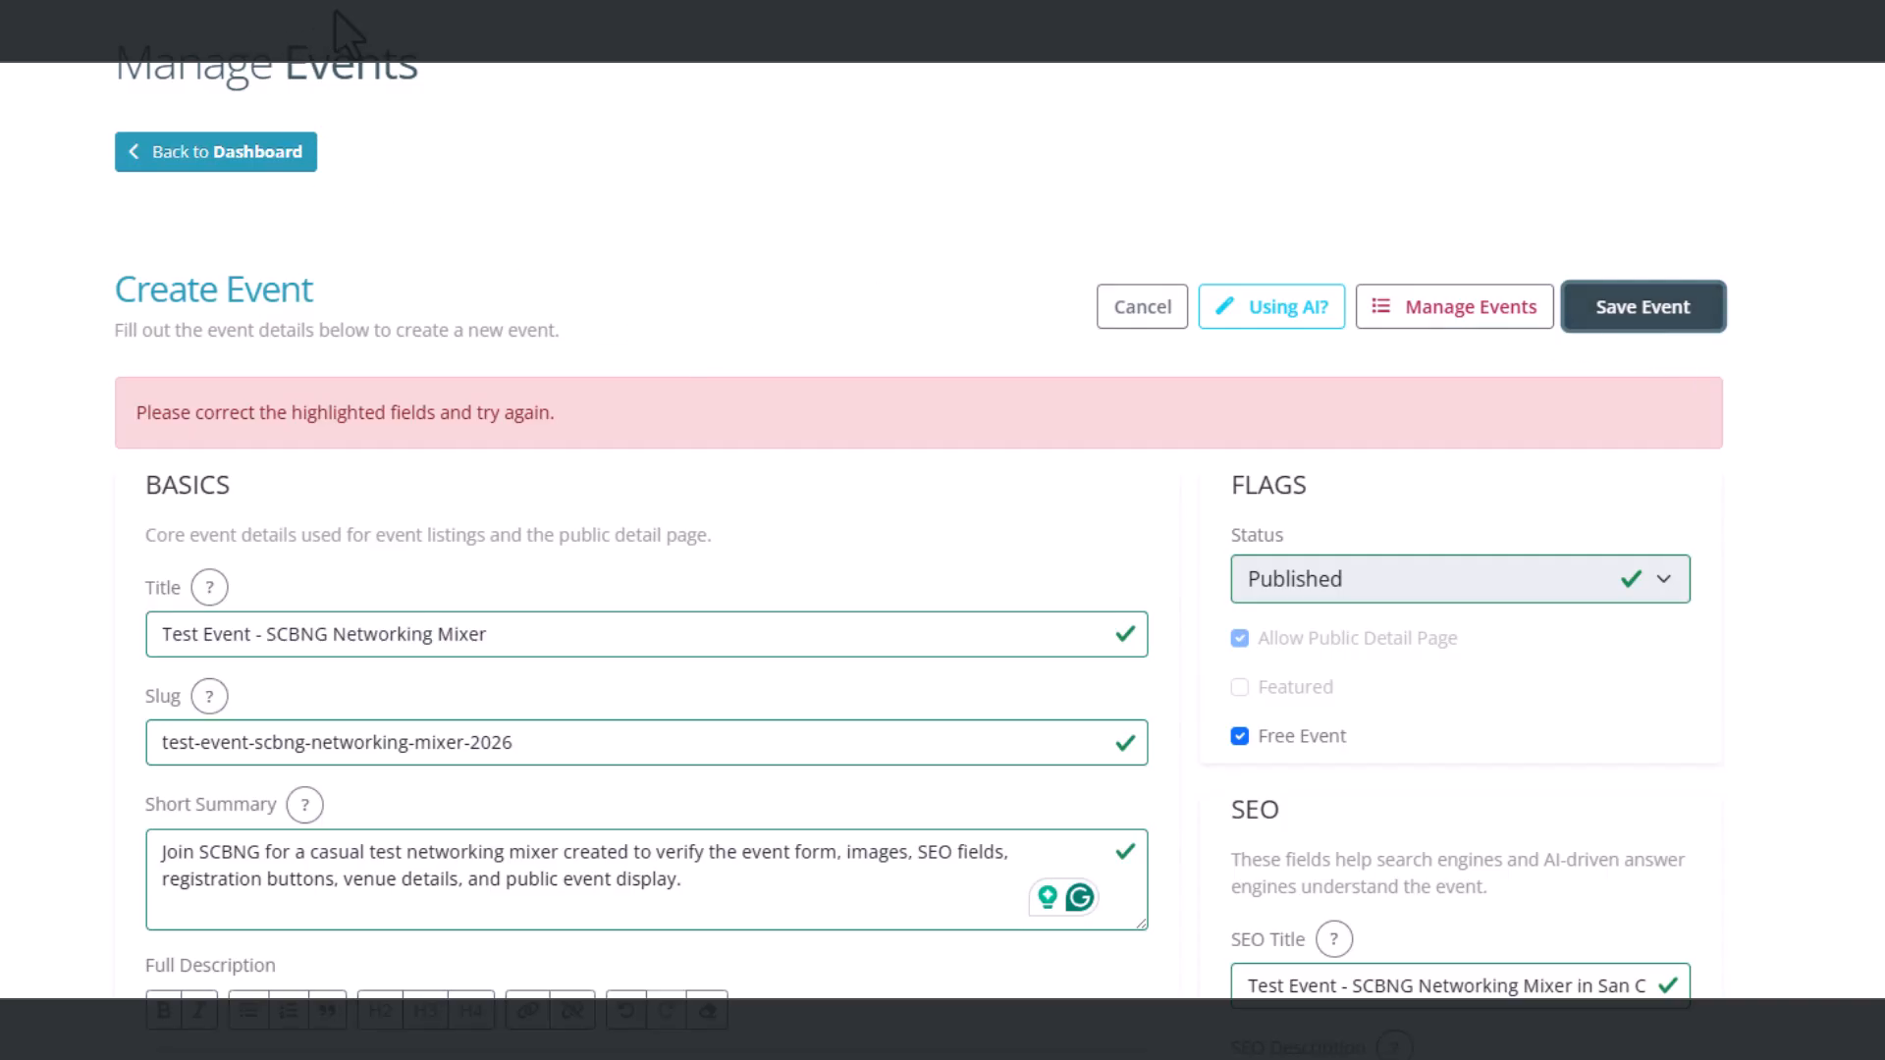
{"action": "scroll", "coordinate": [463, 177], "scroll_direction": "down", "scroll_amount": 20}
{"action": "scroll", "coordinate": [1052, 472], "scroll_direction": "up", "scroll_amount": 20}
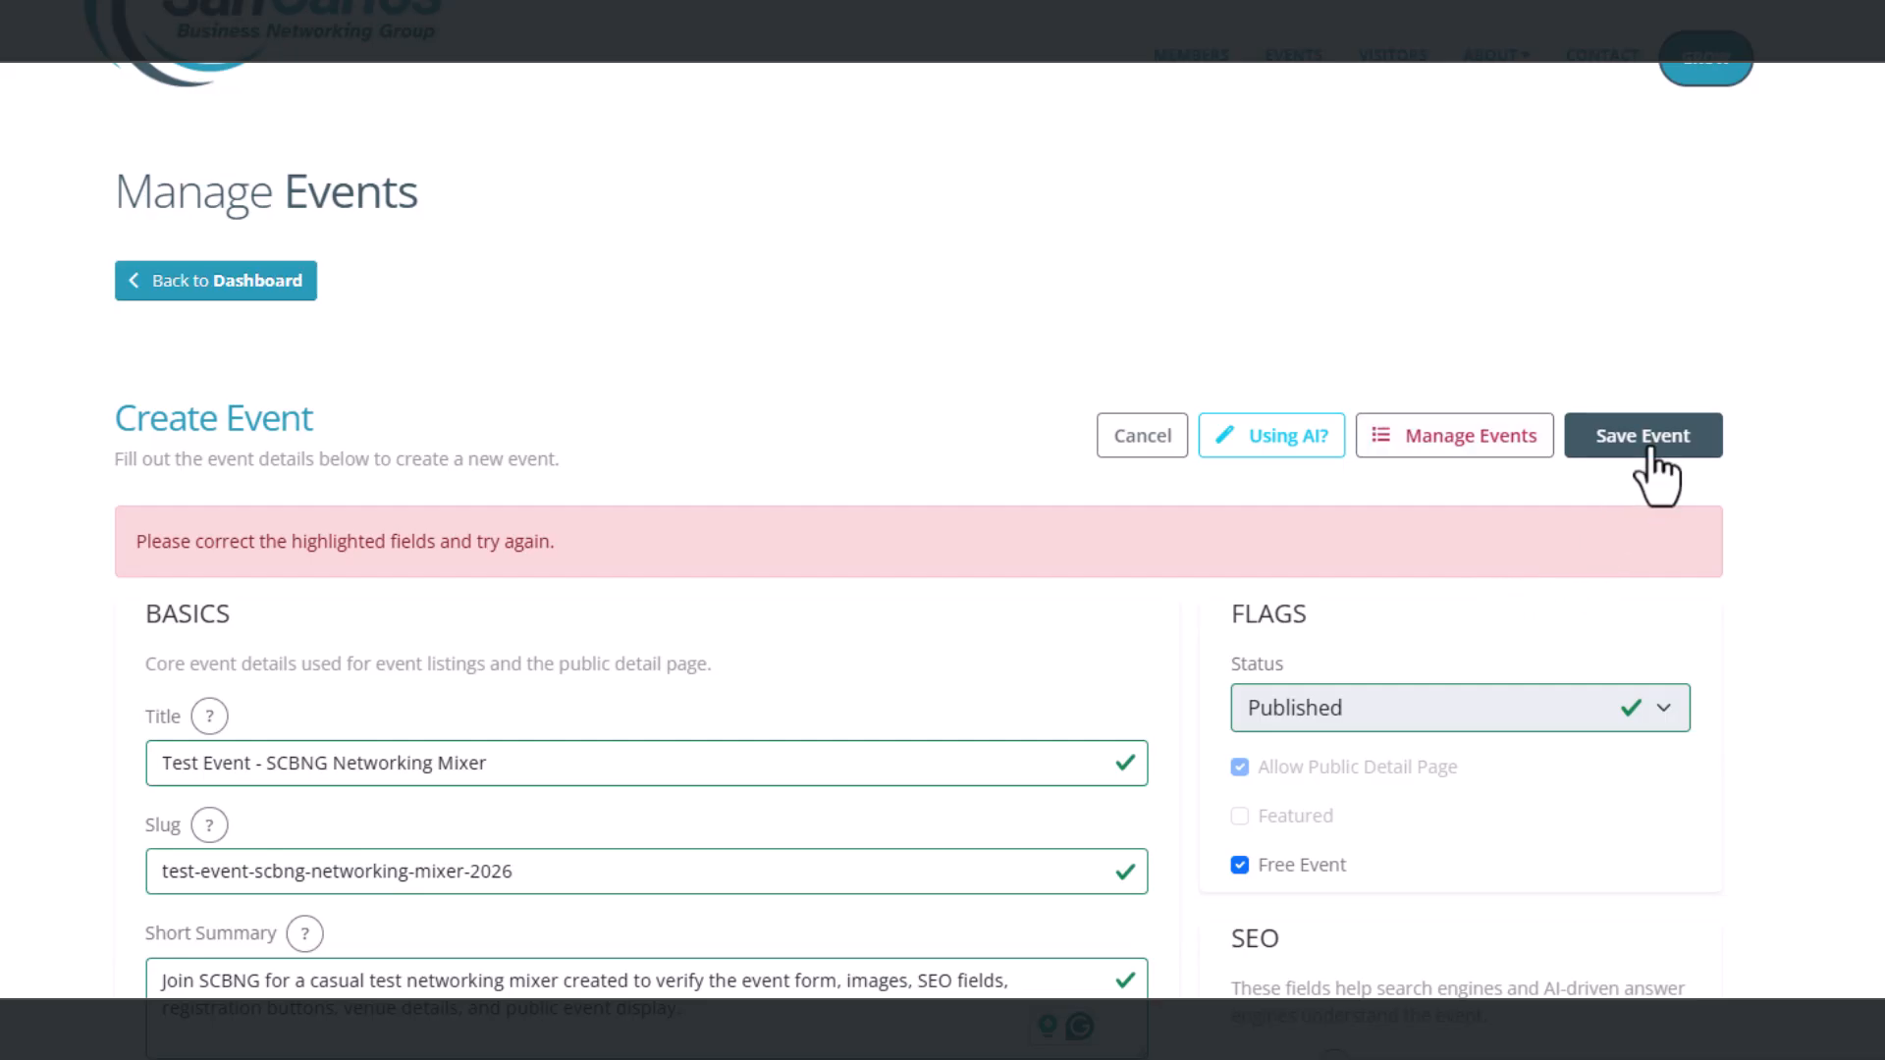
{"action": "left_click", "coordinate": [1649, 444]}
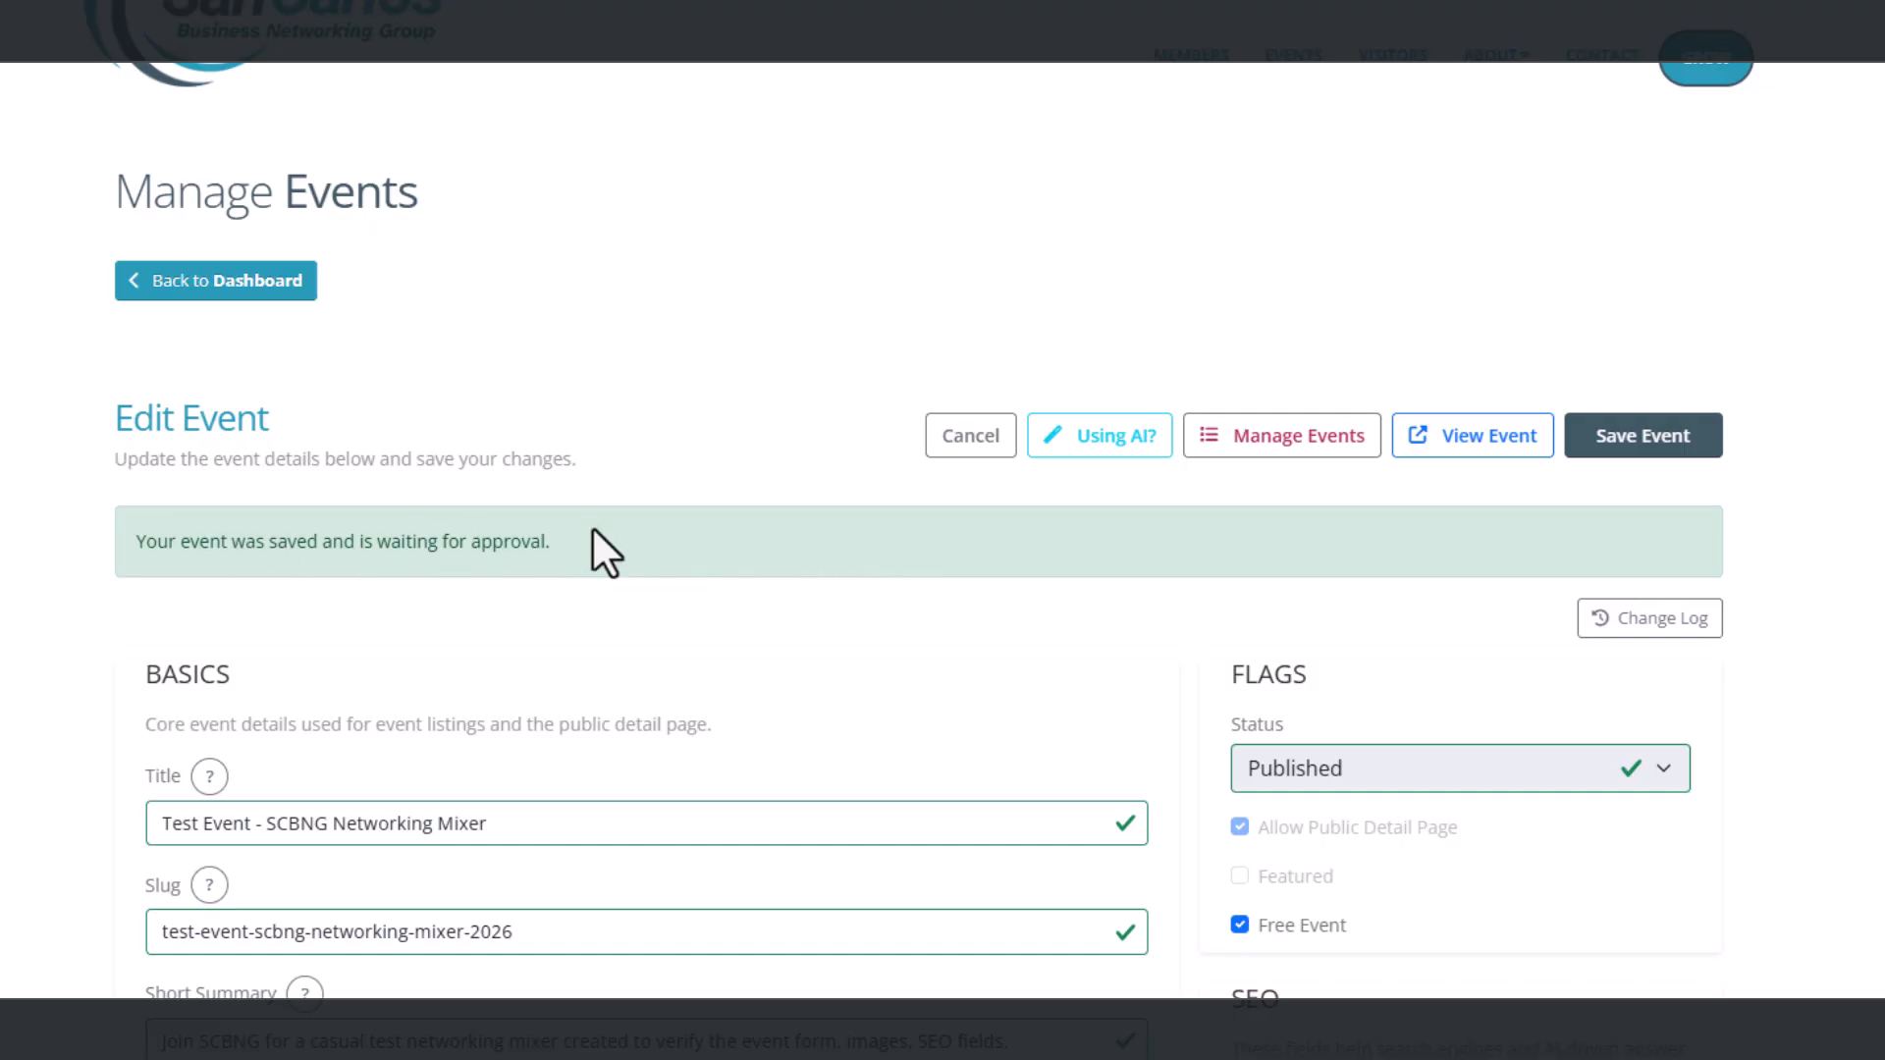
Step: Return to the Event Manager list, reopen Test Event - SCBNG Networking Mixer for editing and examine its approval status and details
{"action": "left_click", "coordinate": [971, 444]}
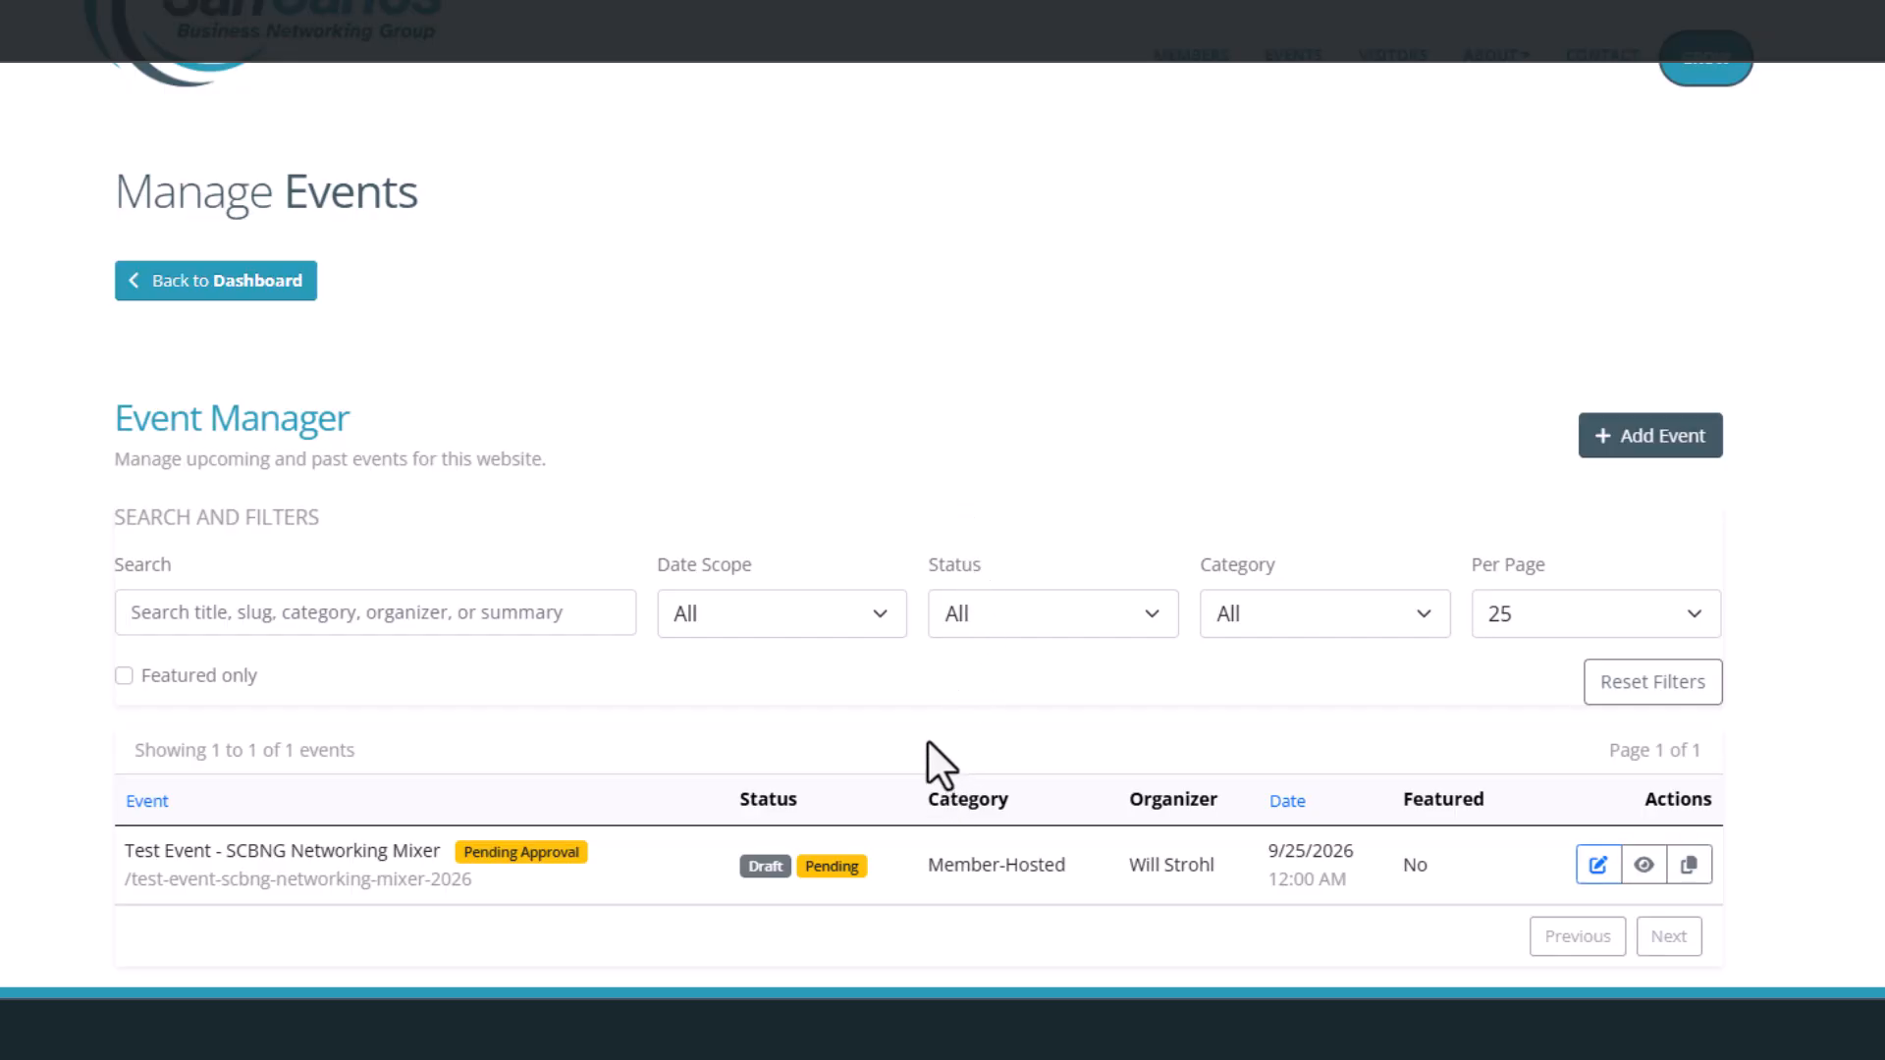
{"action": "scroll", "coordinate": [957, 771], "scroll_direction": "down", "scroll_amount": 1}
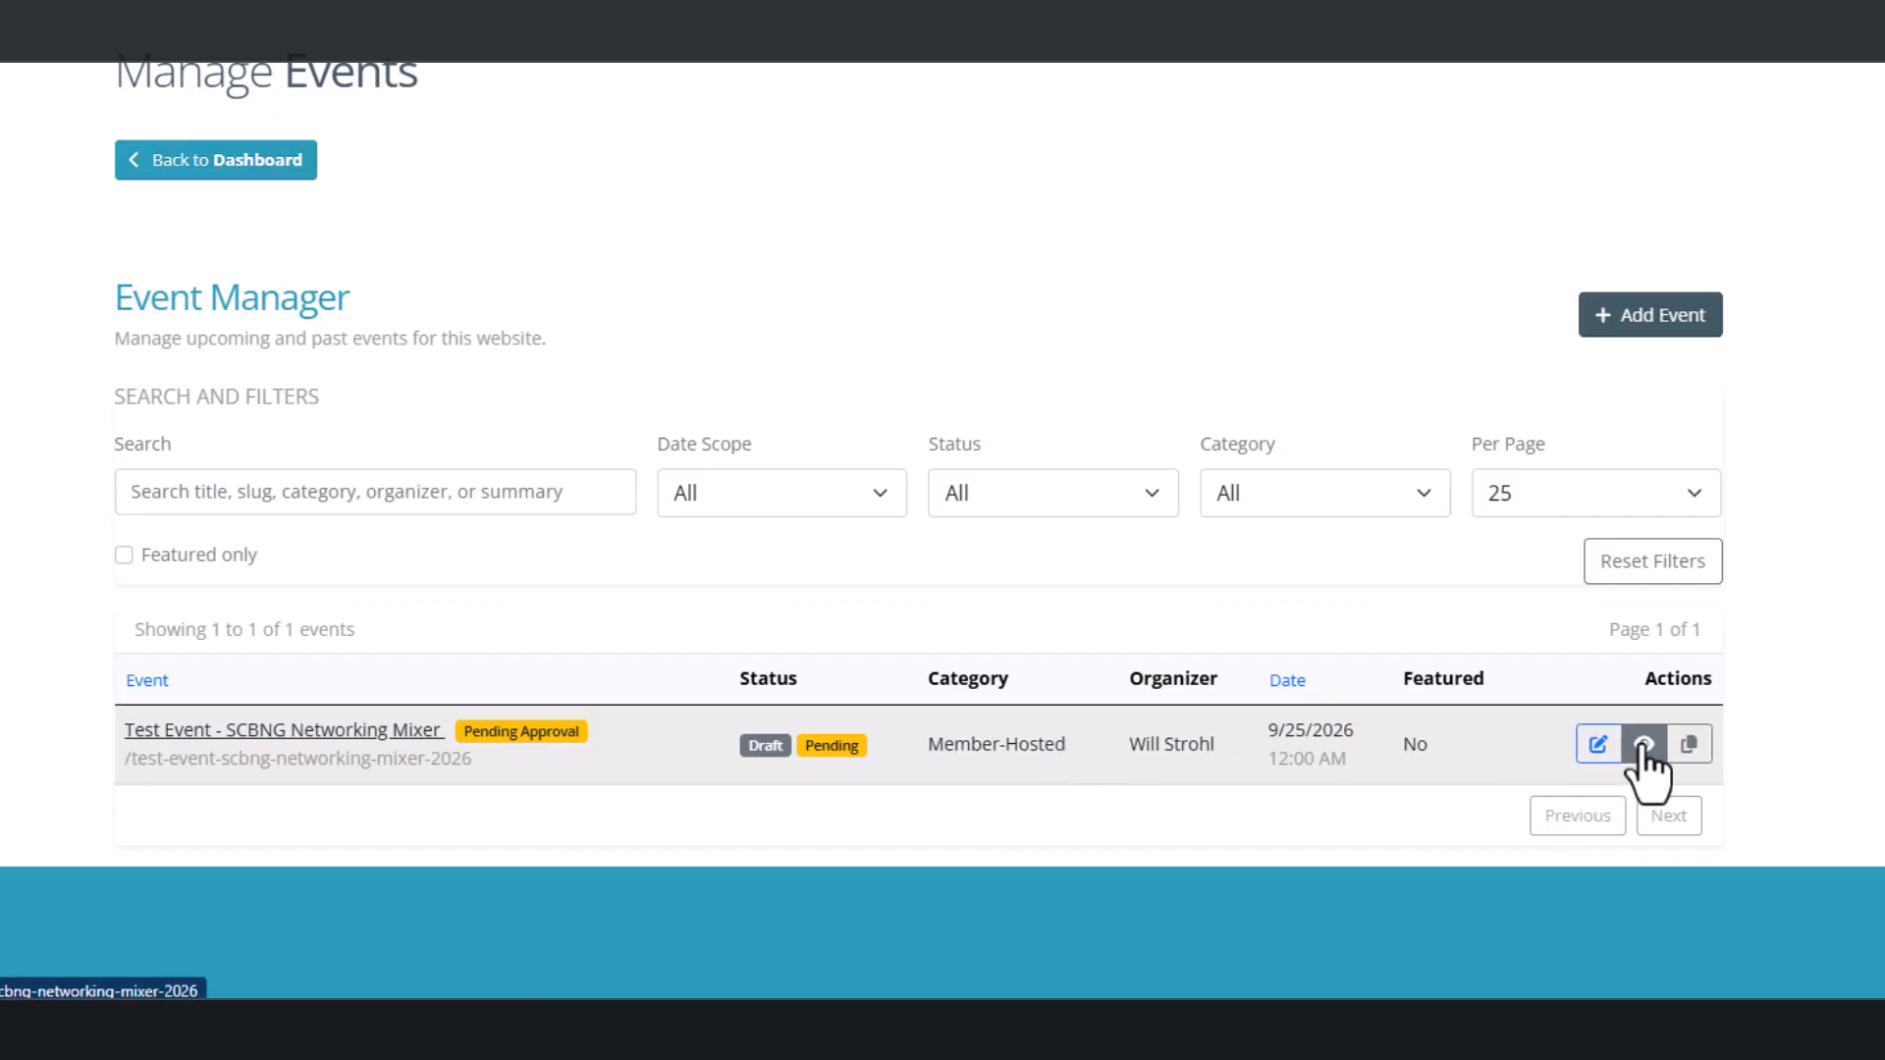
{"action": "left_click", "coordinate": [1598, 746]}
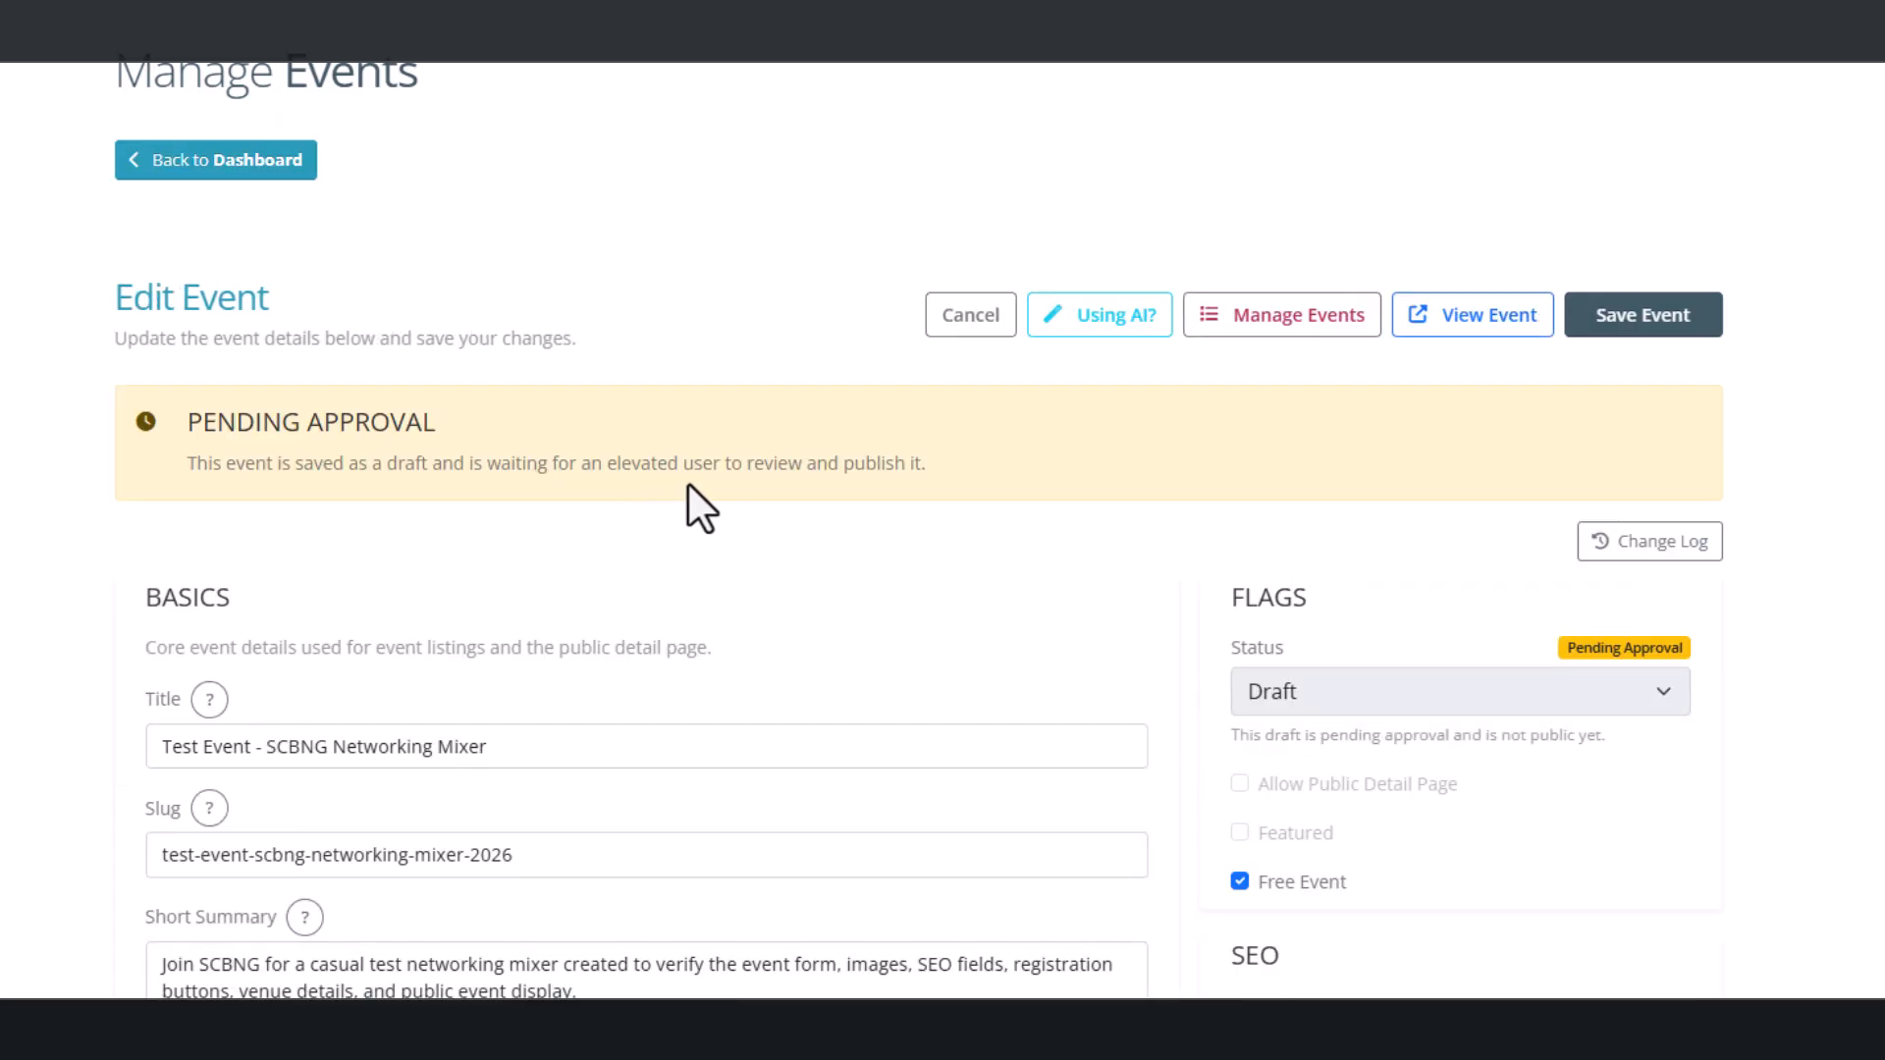
{"action": "scroll", "coordinate": [715, 482], "scroll_direction": "down", "scroll_amount": 1}
{"action": "scroll", "coordinate": [715, 481], "scroll_direction": "down", "scroll_amount": 4}
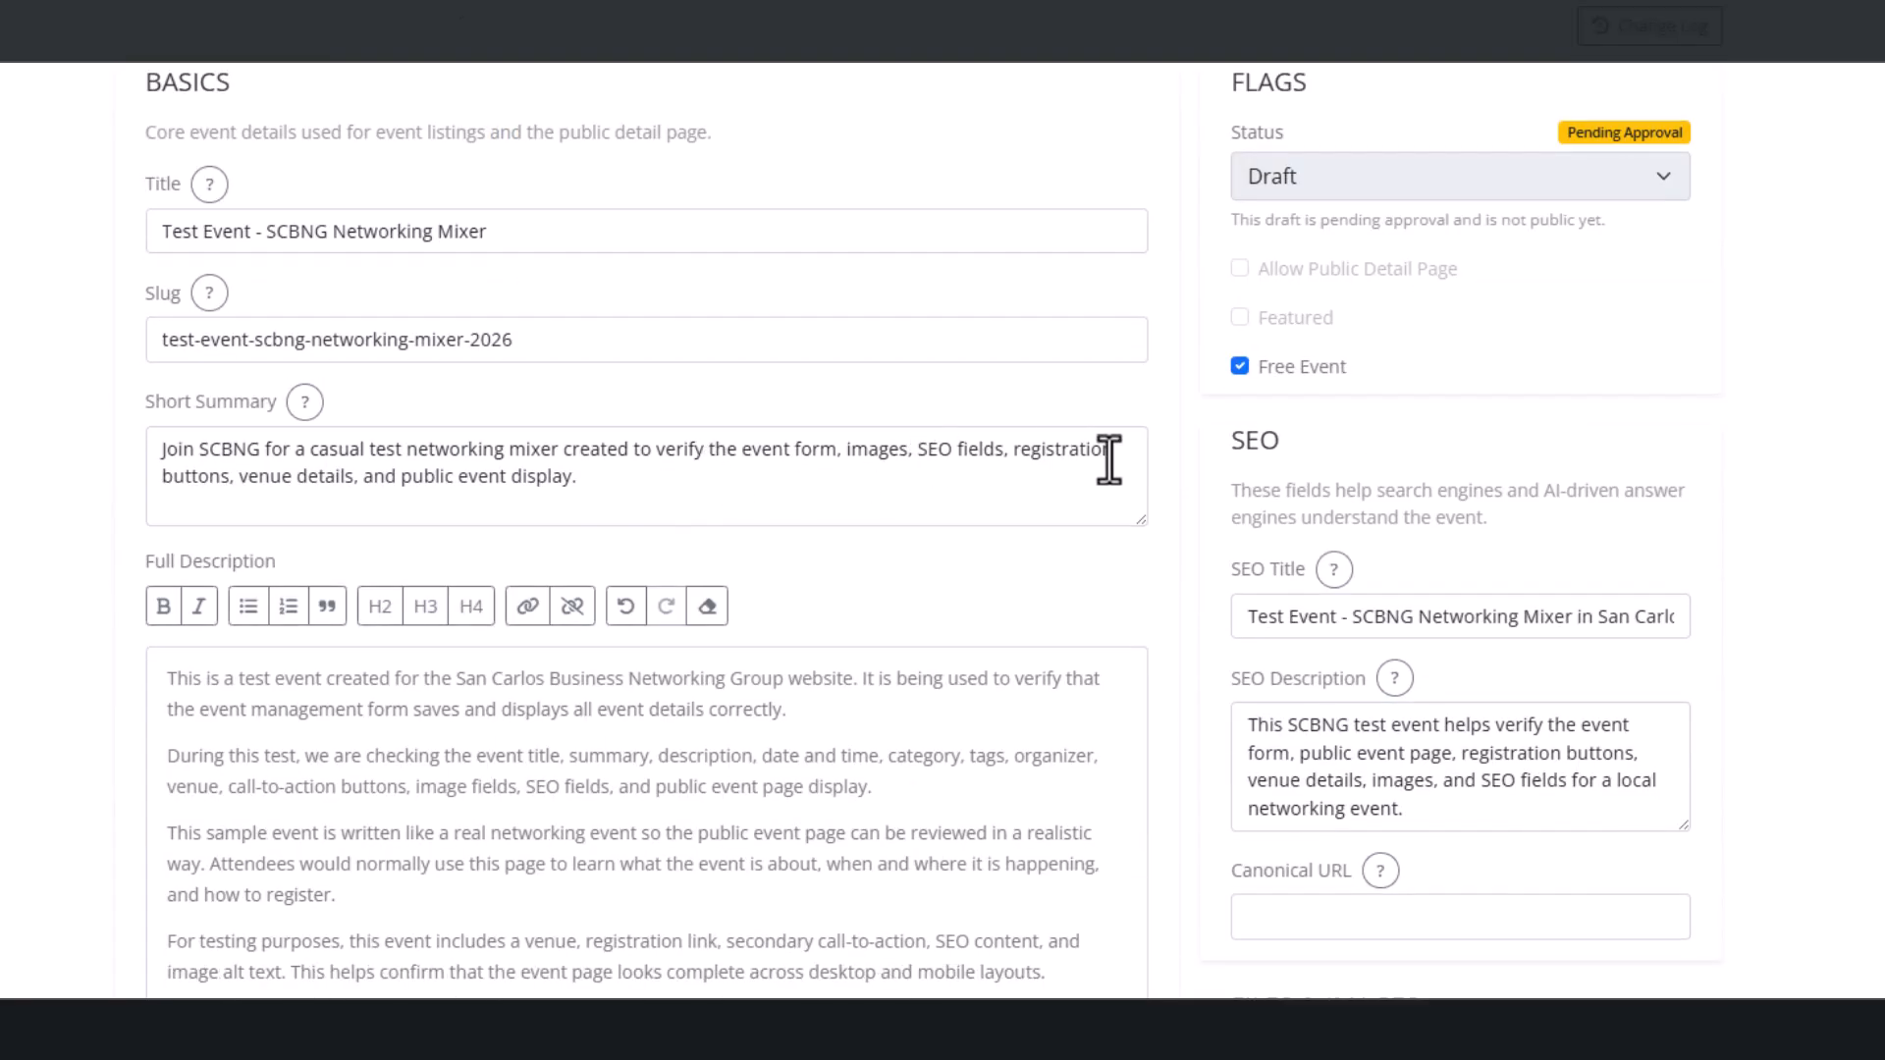
Step: Review the pending test event's form fields and status, and inspect its change log
{"action": "scroll", "coordinate": [1179, 481], "scroll_direction": "down", "scroll_amount": 4}
{"action": "scroll", "coordinate": [858, 619], "scroll_direction": "down", "scroll_amount": 10}
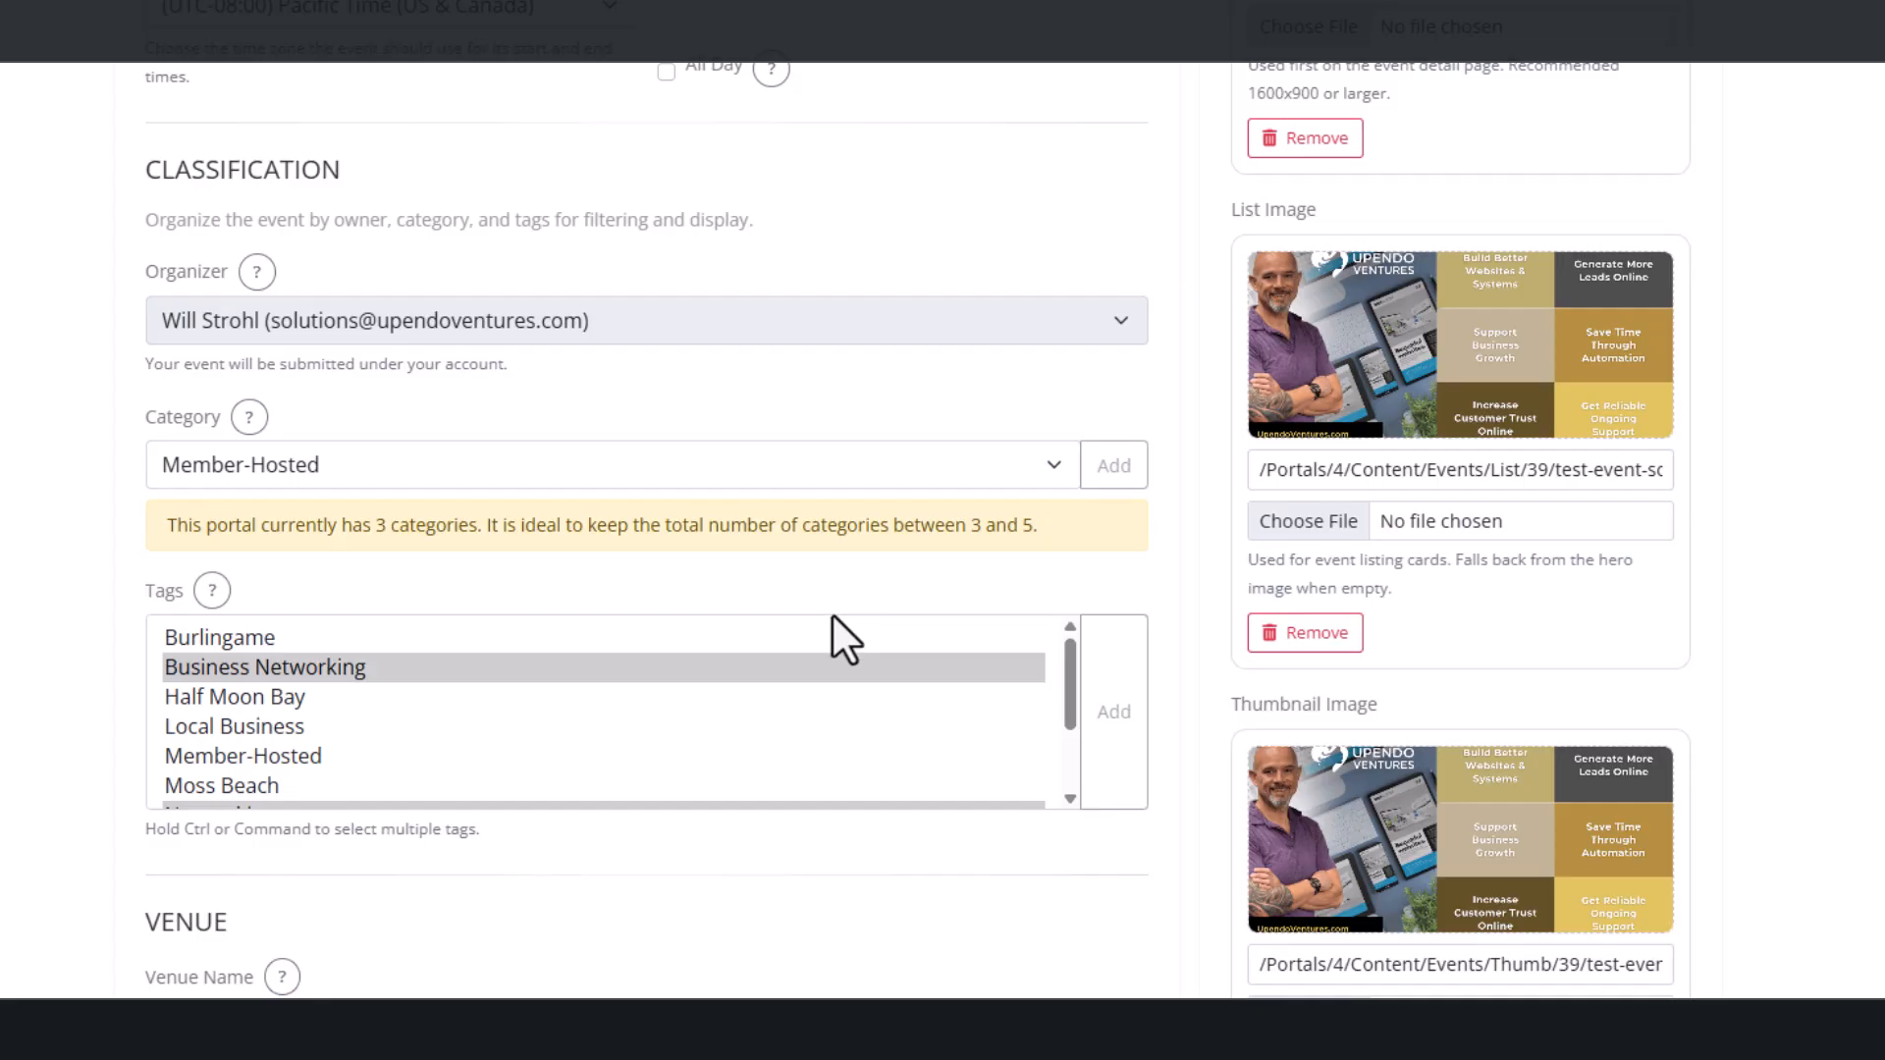
{"action": "scroll", "coordinate": [832, 615], "scroll_direction": "up", "scroll_amount": 18}
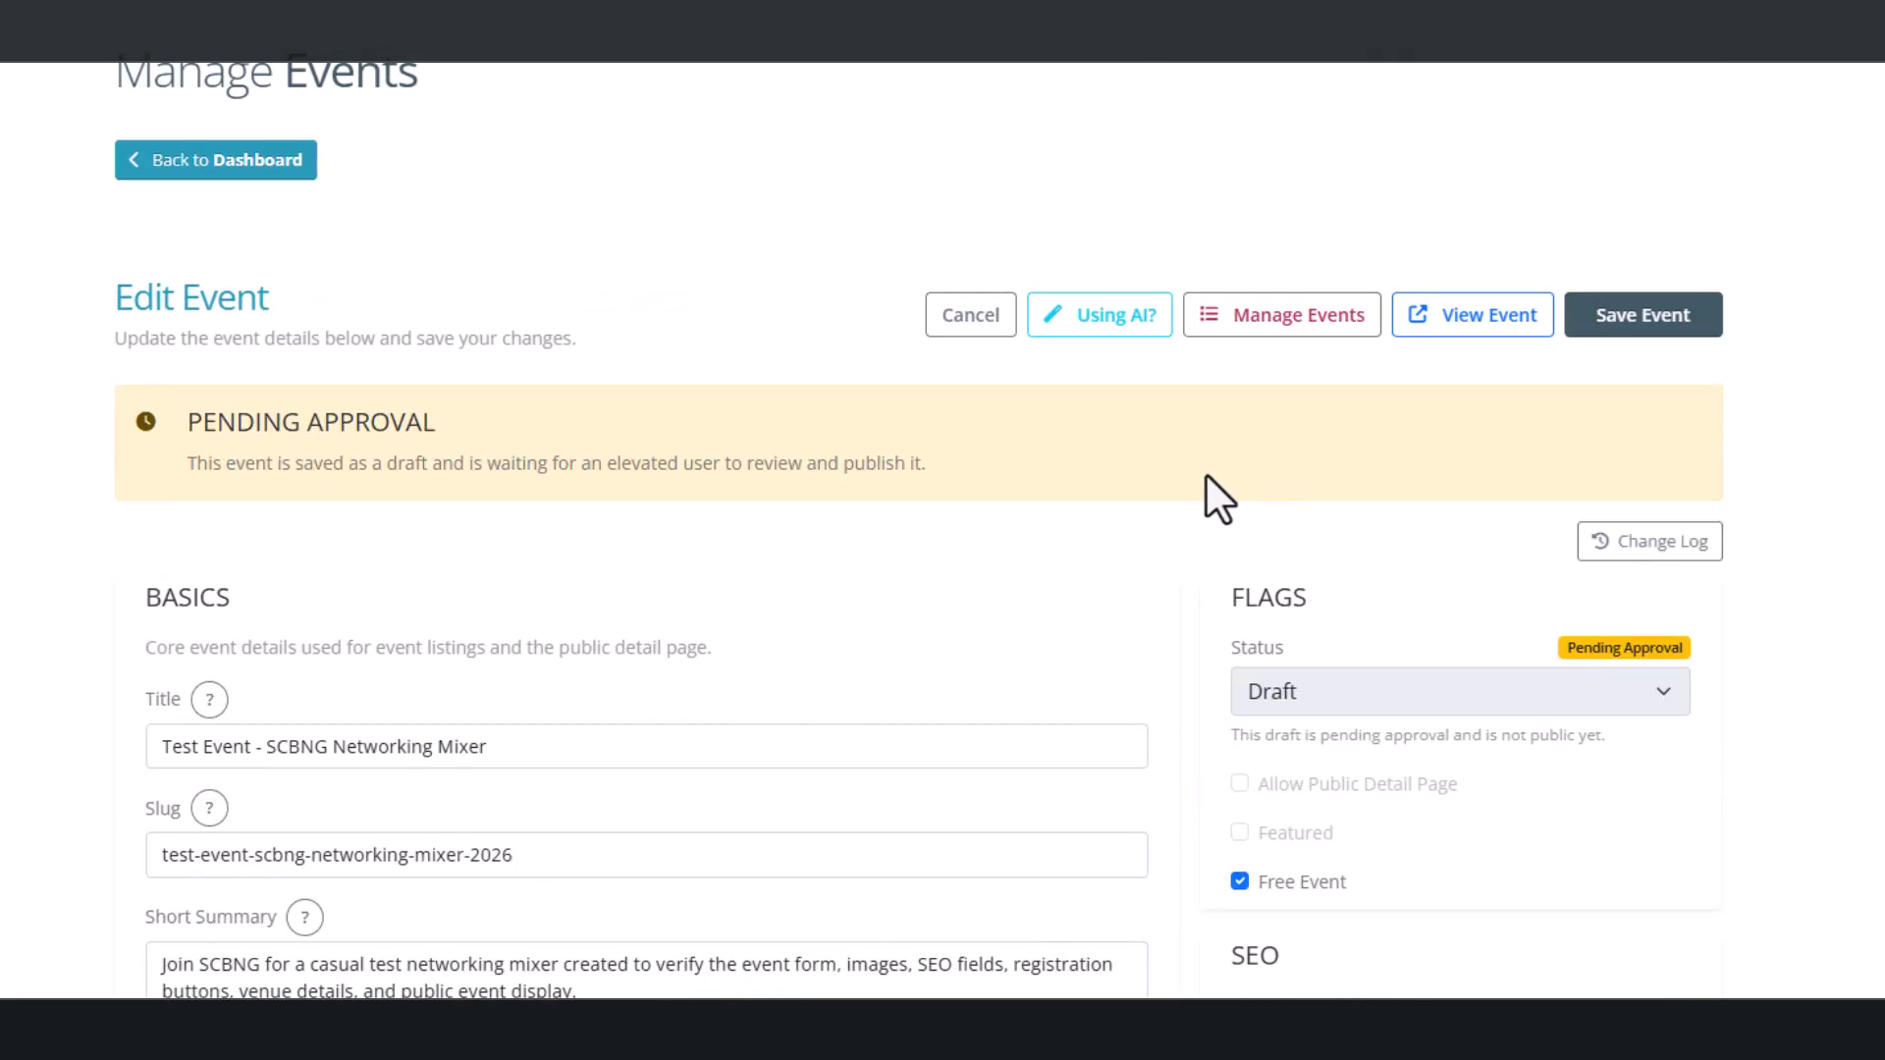
{"action": "left_click", "coordinate": [1681, 546]}
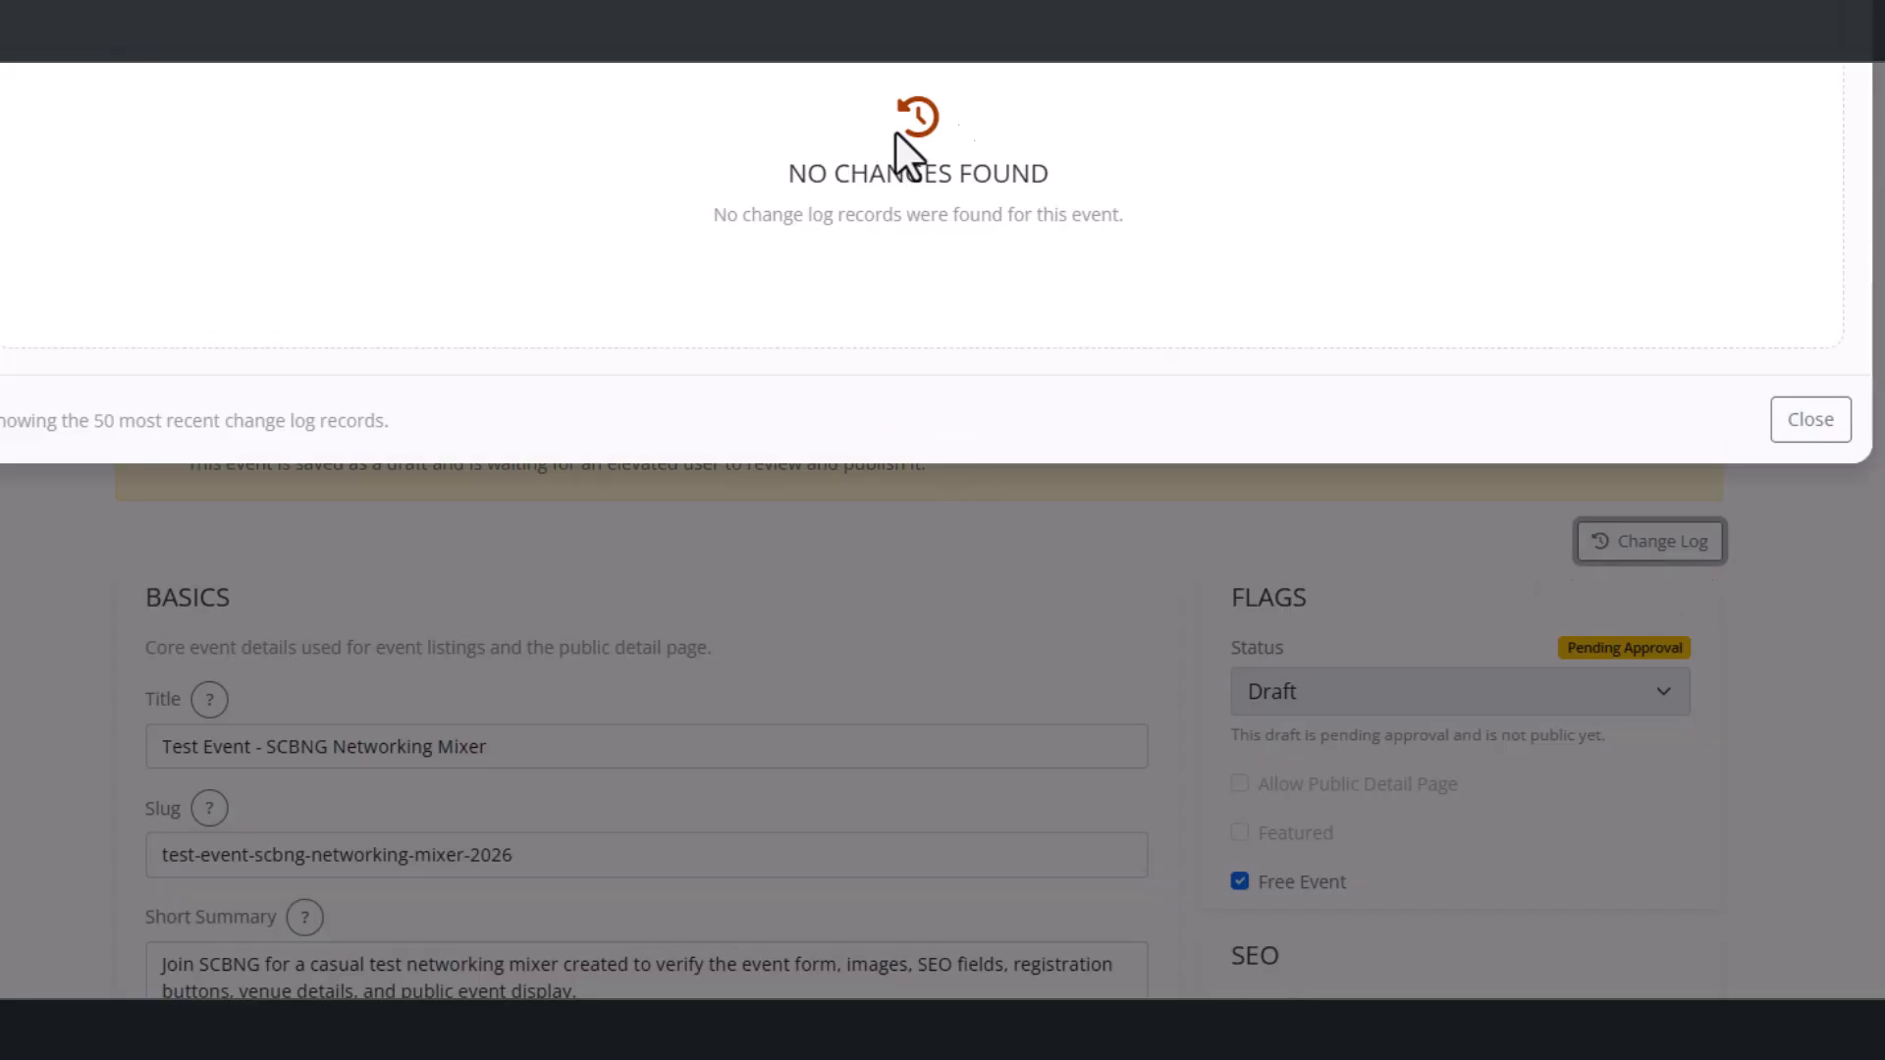
{"action": "left_click", "coordinate": [1810, 419]}
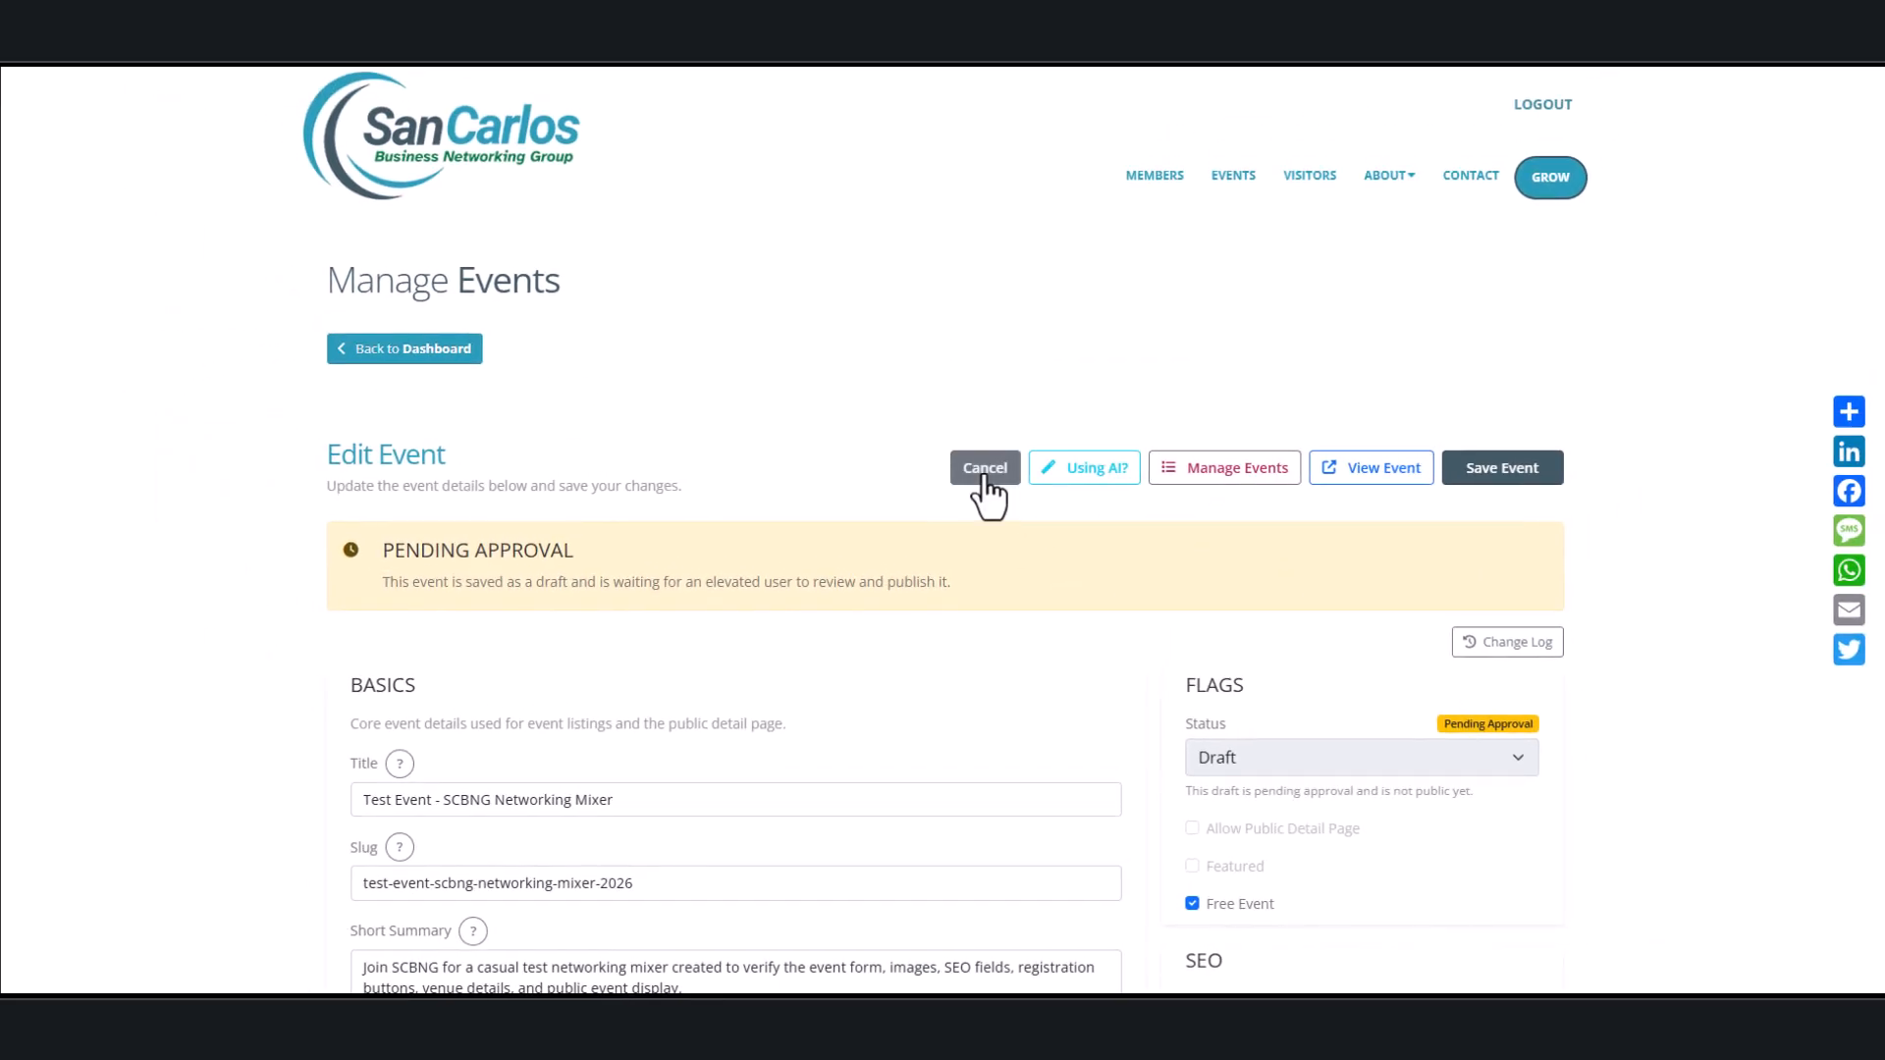
Step: Reopen the test event from the event list to recheck its change log, and view its public detail page
{"action": "left_click", "coordinate": [984, 476]}
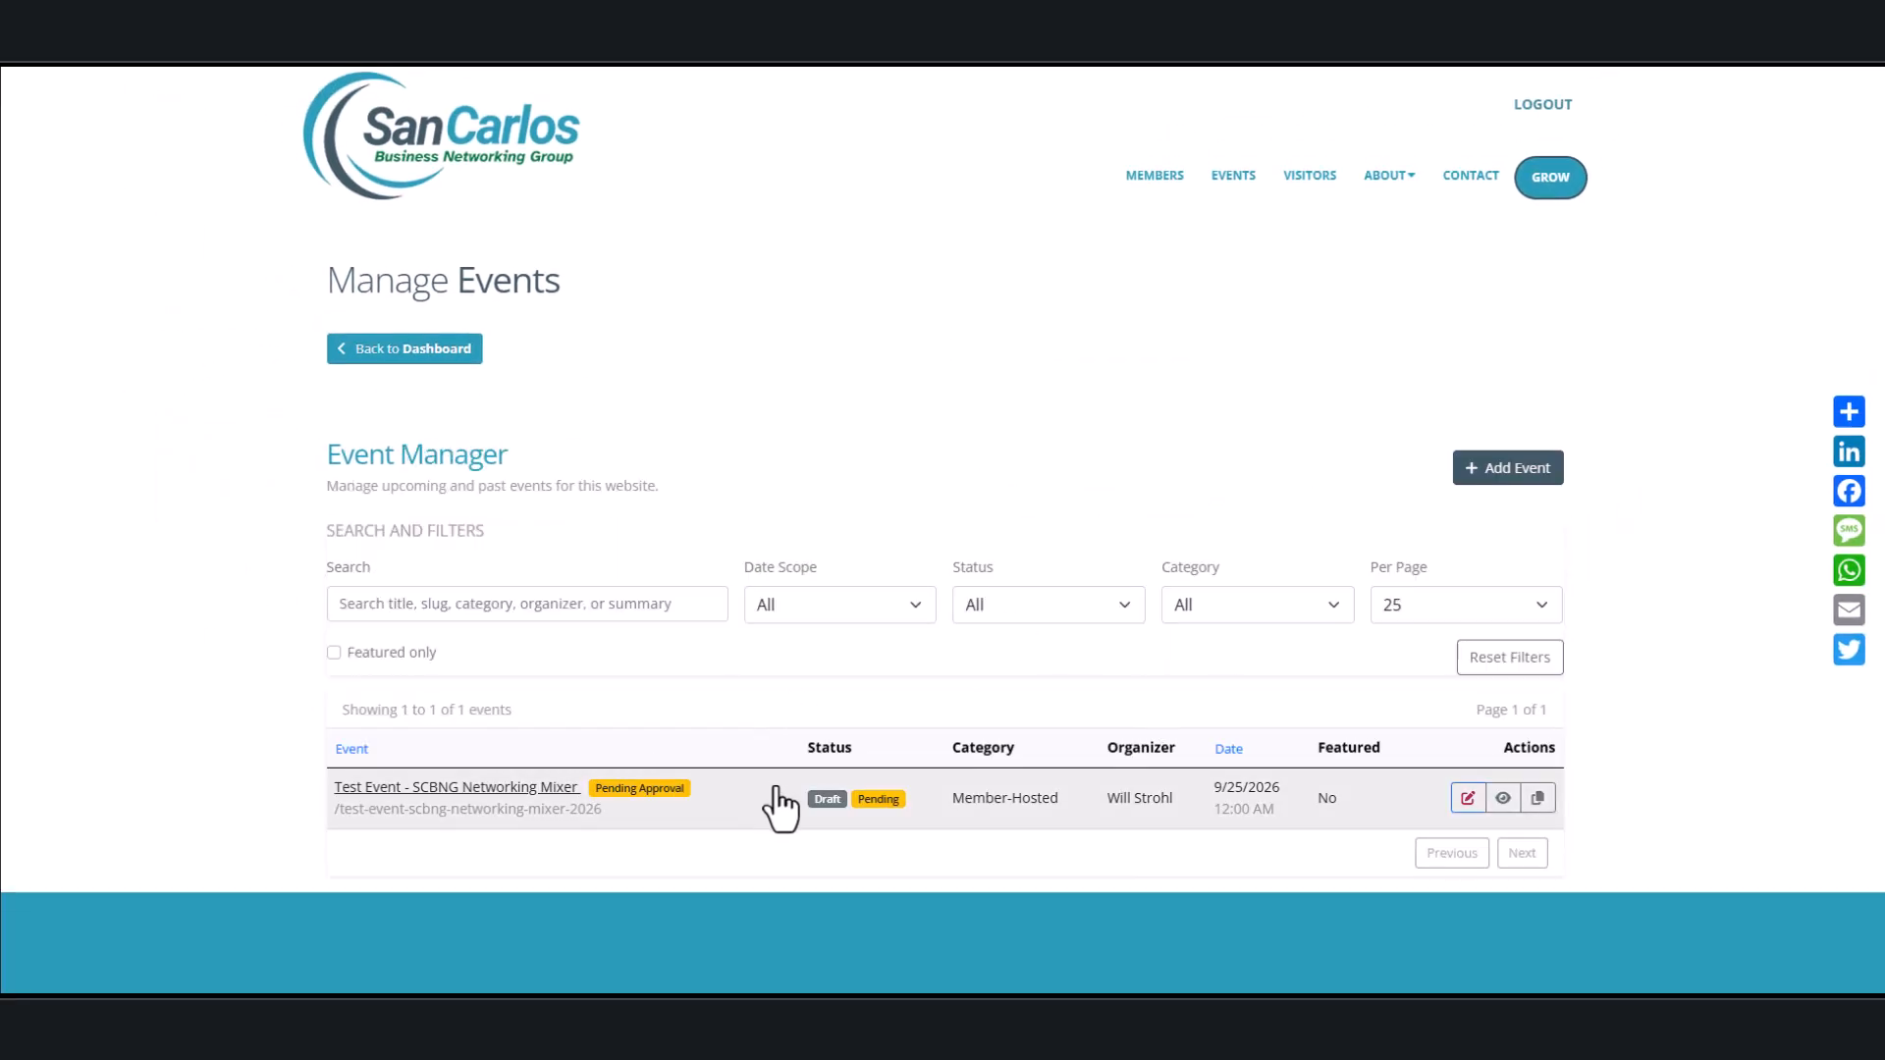
{"action": "left_click", "coordinate": [1465, 799]}
{"action": "left_click", "coordinate": [1517, 648]}
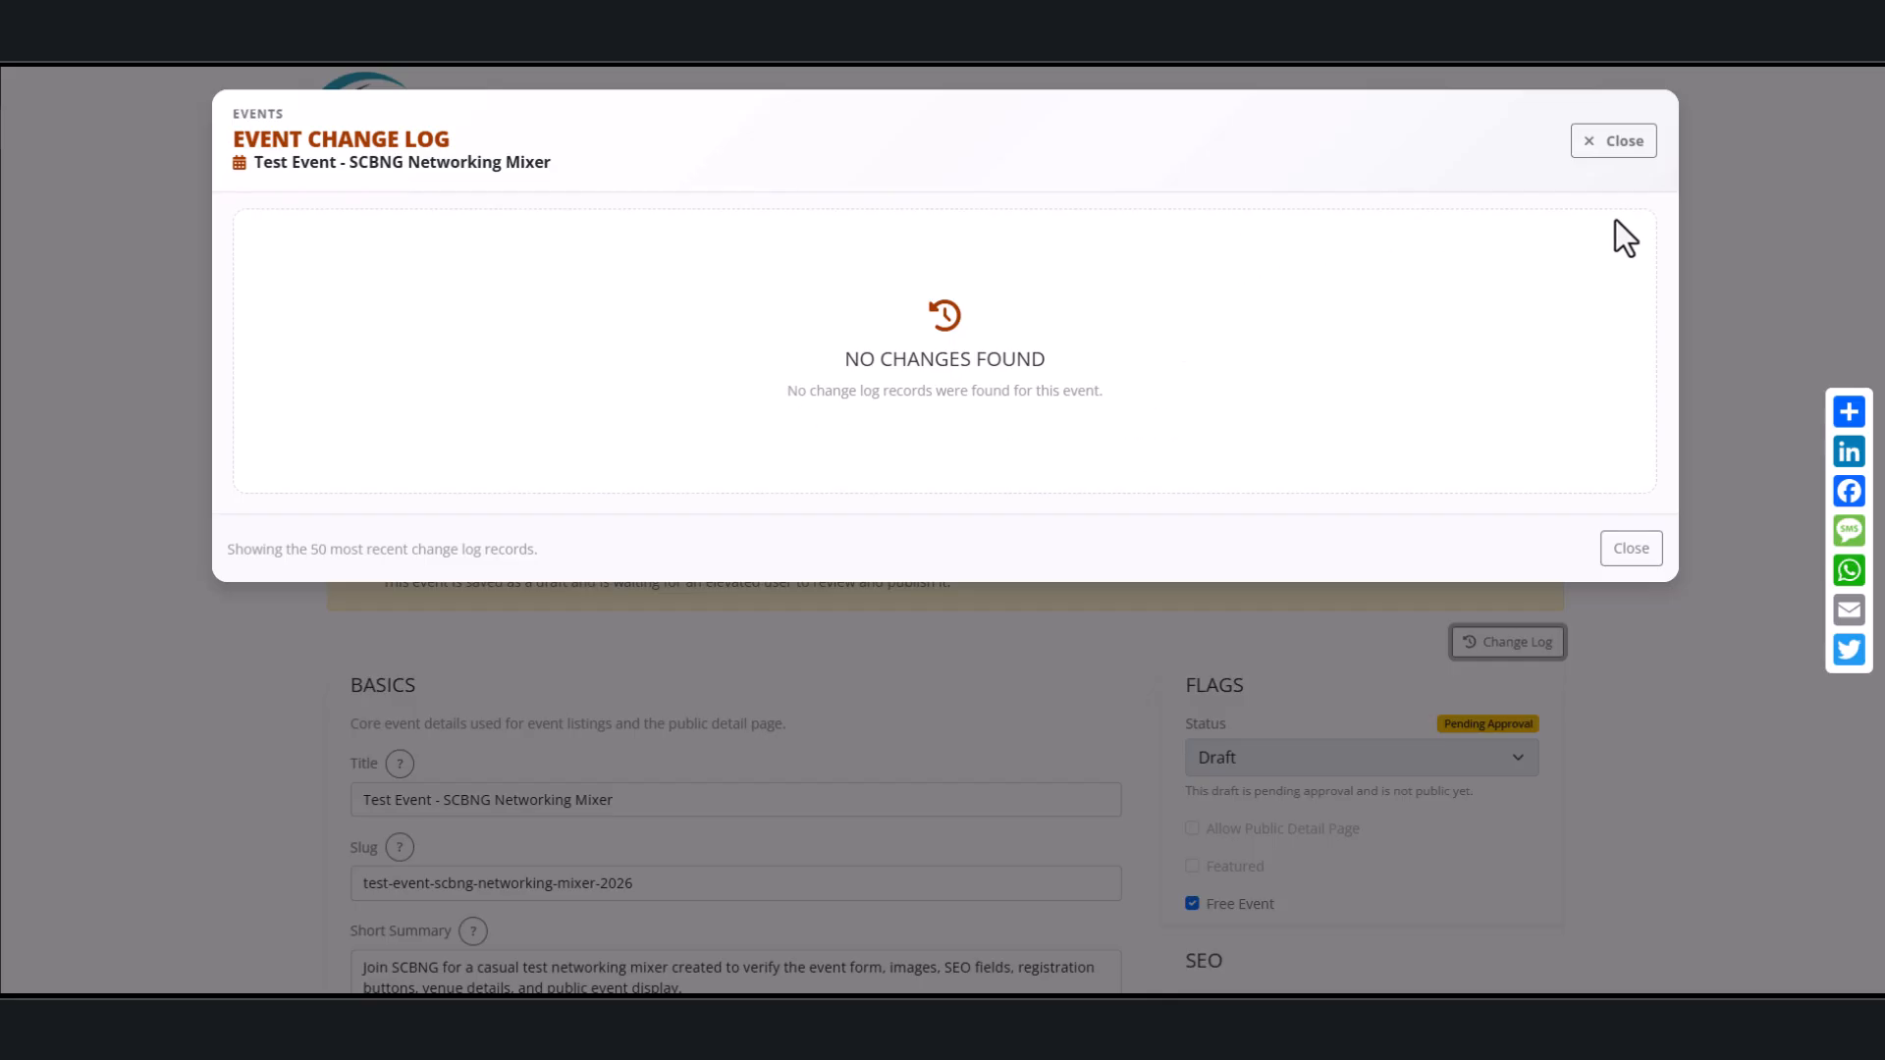
{"action": "left_click", "coordinate": [1613, 141]}
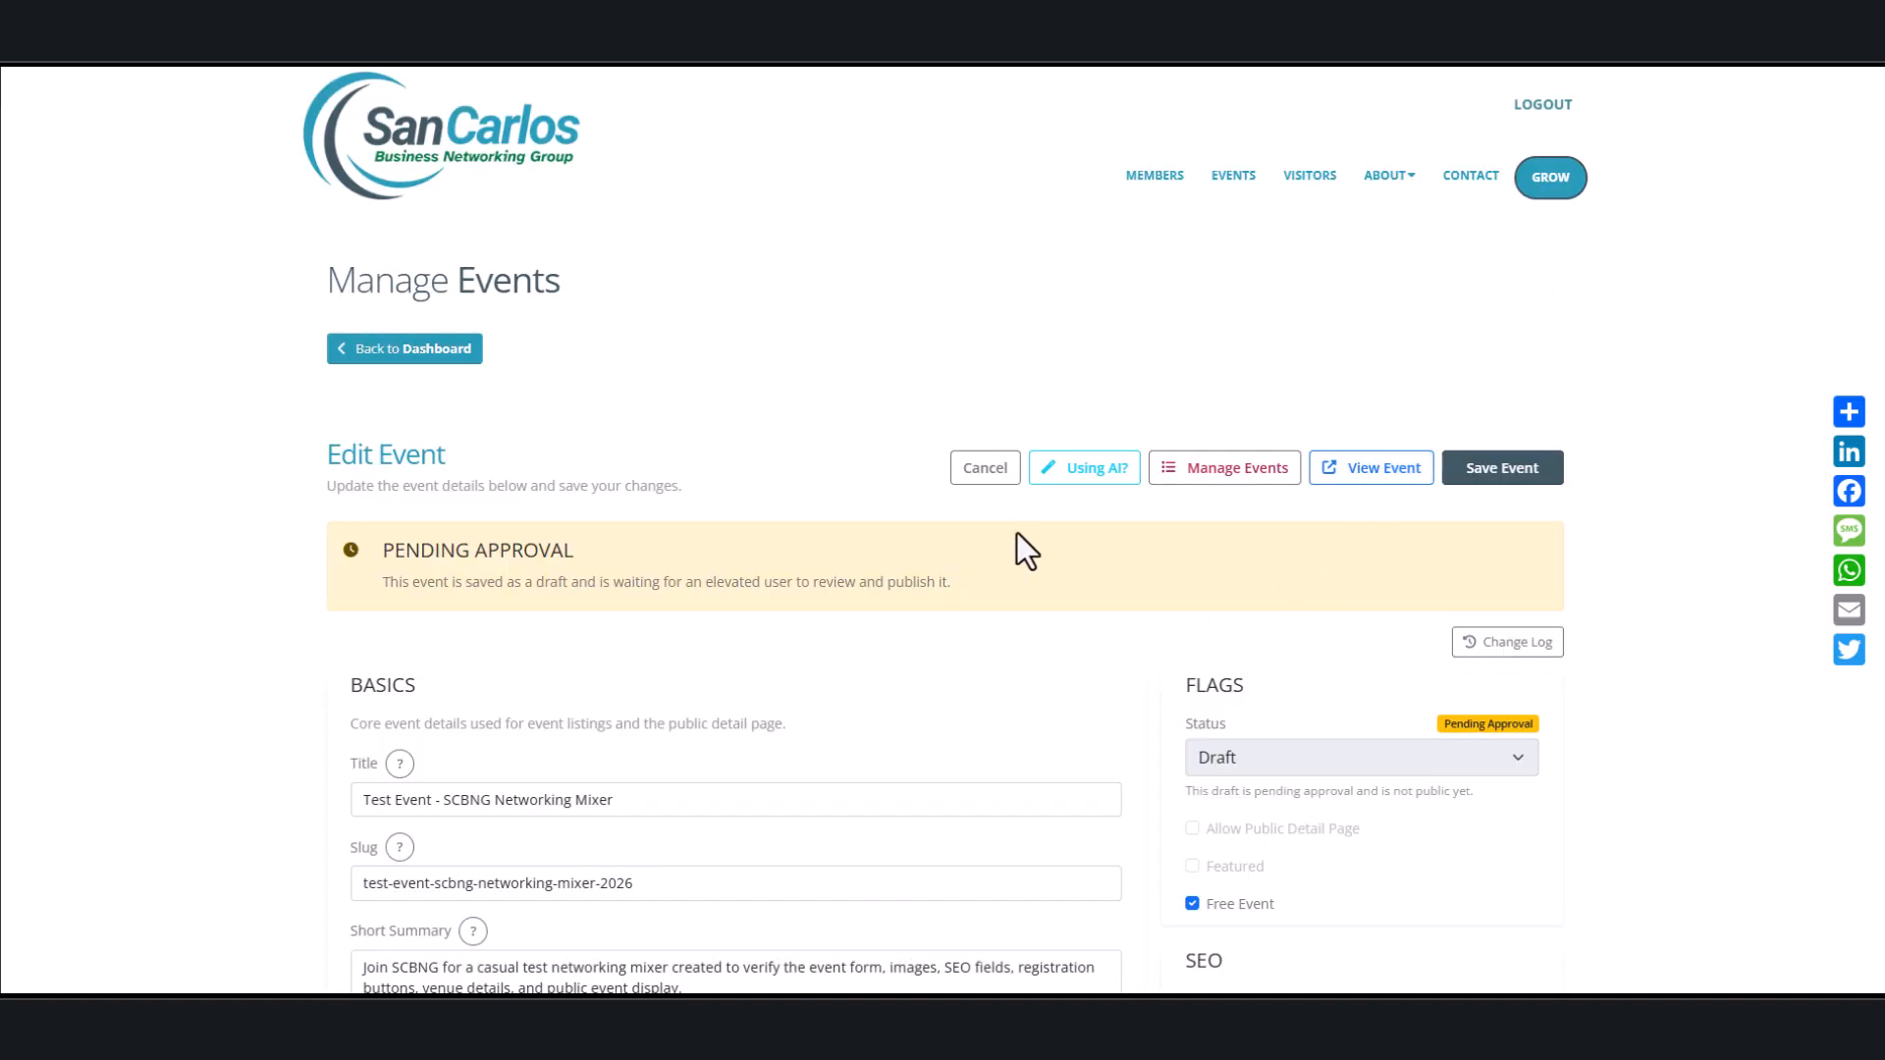
{"action": "left_click", "coordinate": [996, 475]}
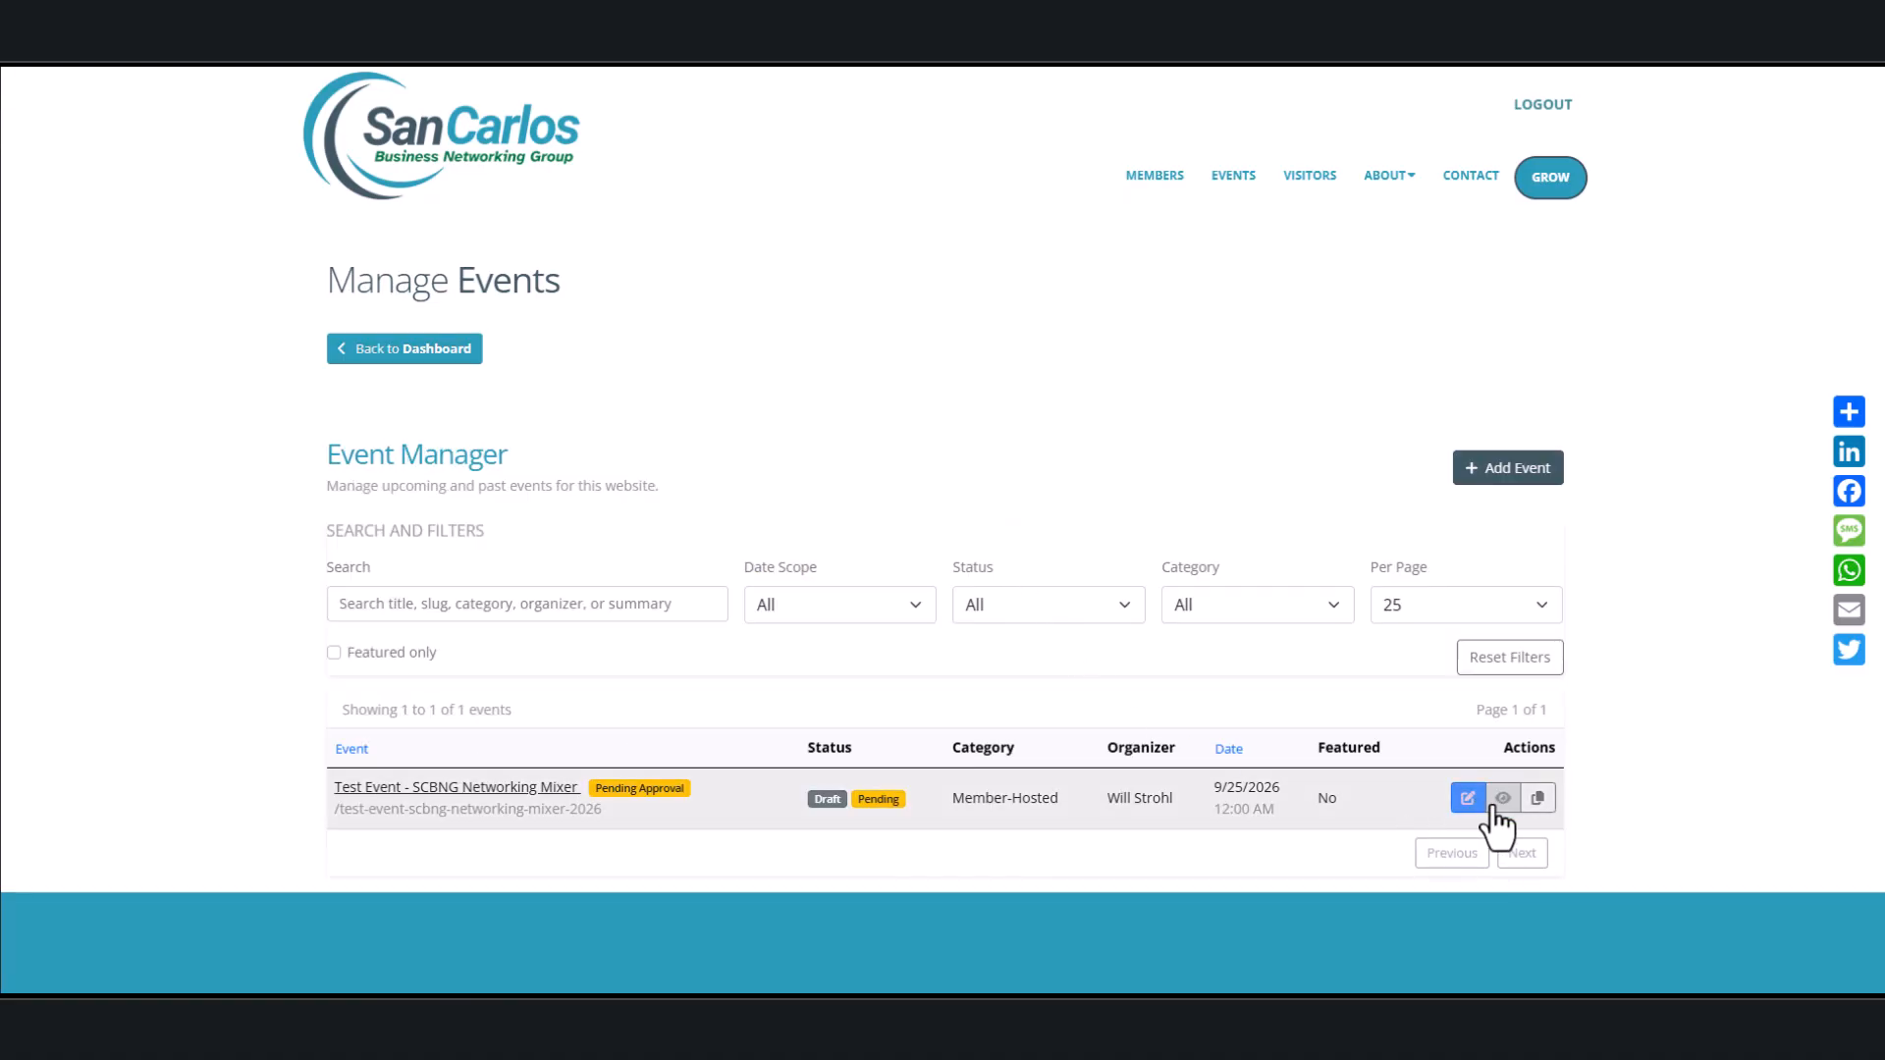
{"action": "left_click", "coordinate": [1502, 802]}
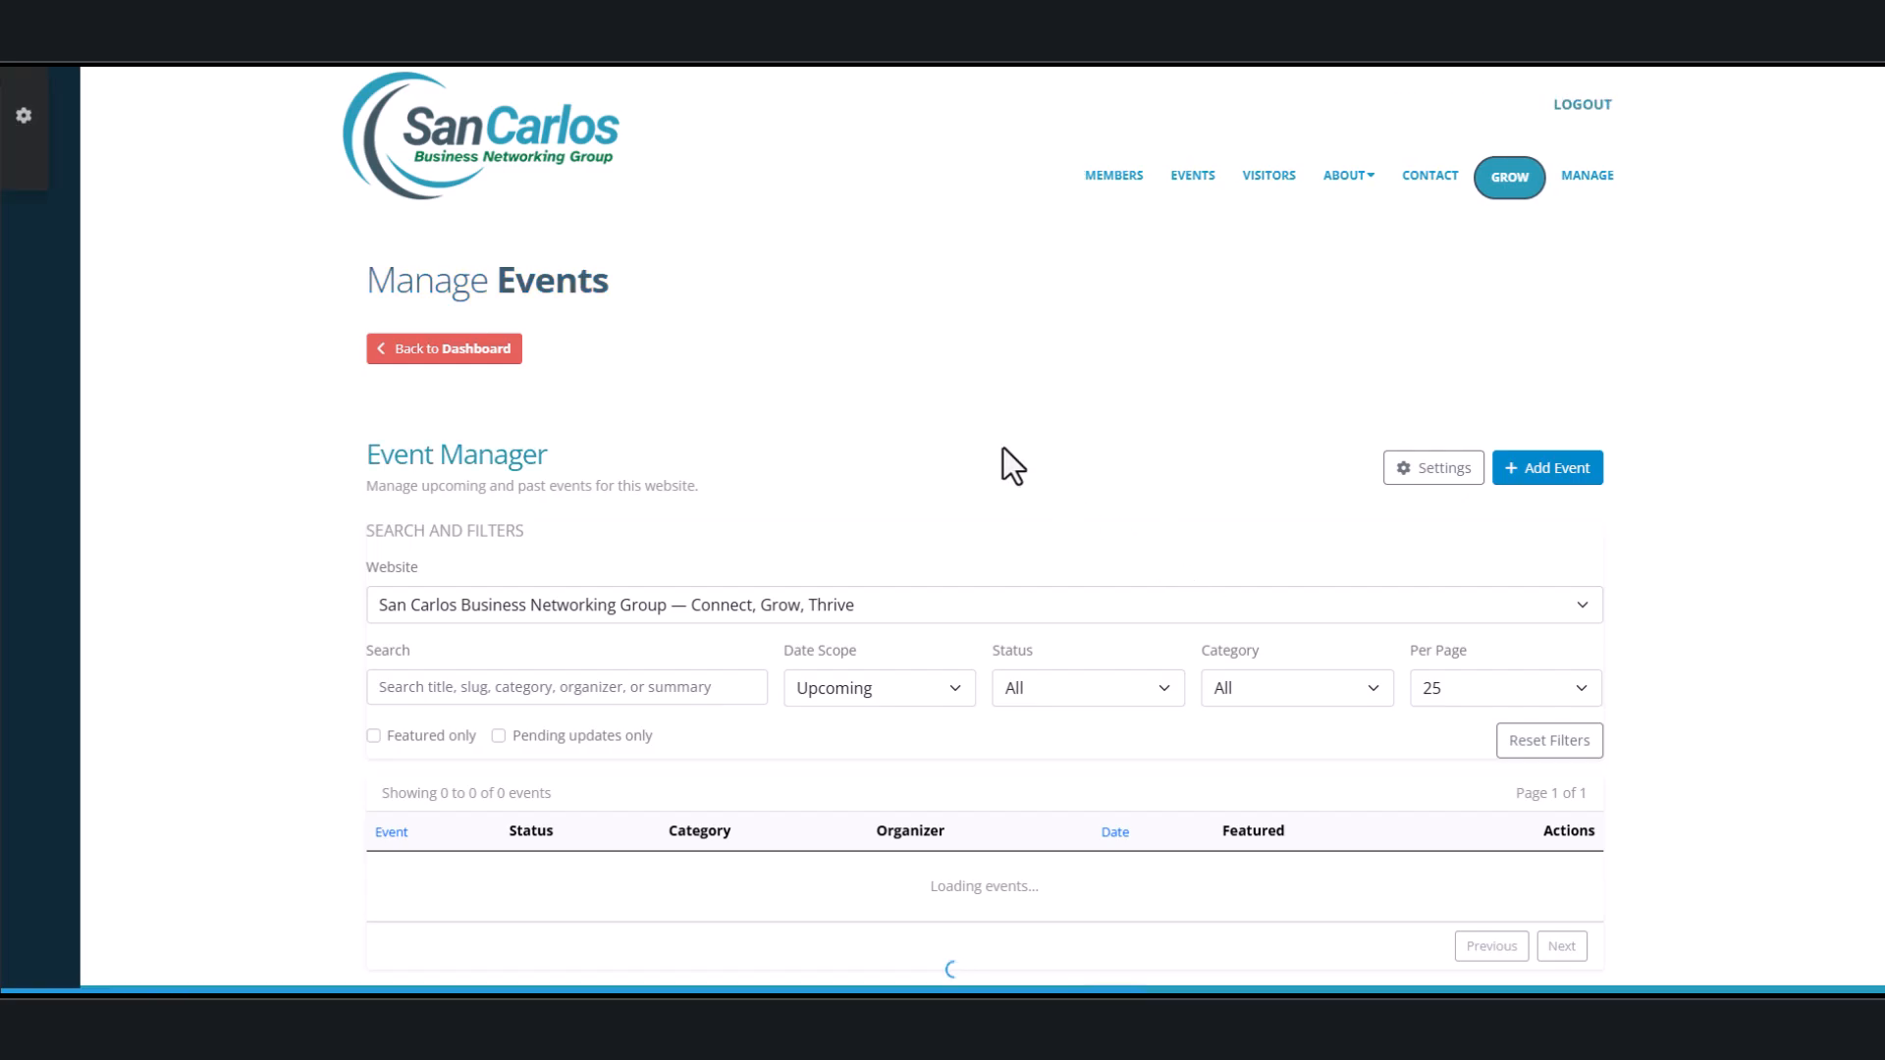
Step: Switch to the superuser account's Event Manager, refresh the event list and open Test Event - SCBNG Networking Mixer for editing
{"action": "scroll", "coordinate": [991, 452], "scroll_direction": "down", "scroll_amount": 3}
{"action": "scroll", "coordinate": [985, 525], "scroll_direction": "down", "scroll_amount": 2}
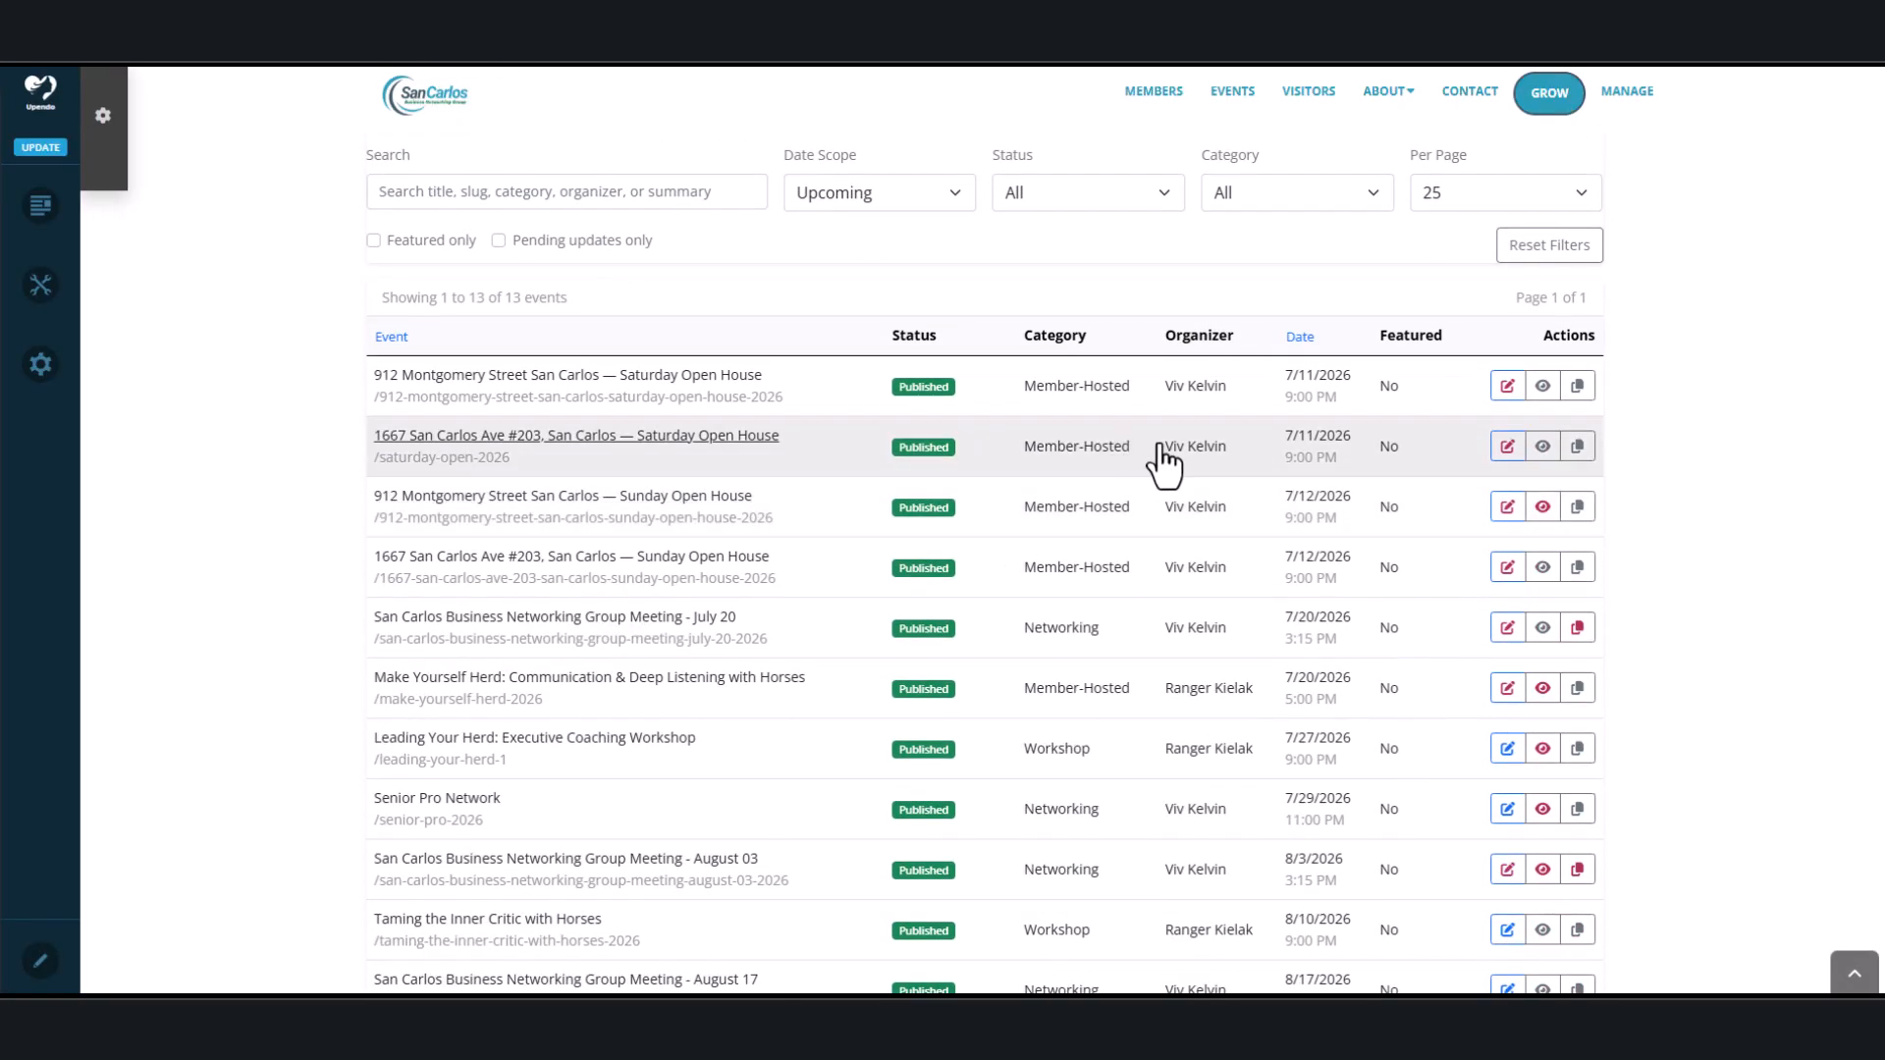
{"action": "scroll", "coordinate": [1195, 534], "scroll_direction": "up", "scroll_amount": 4}
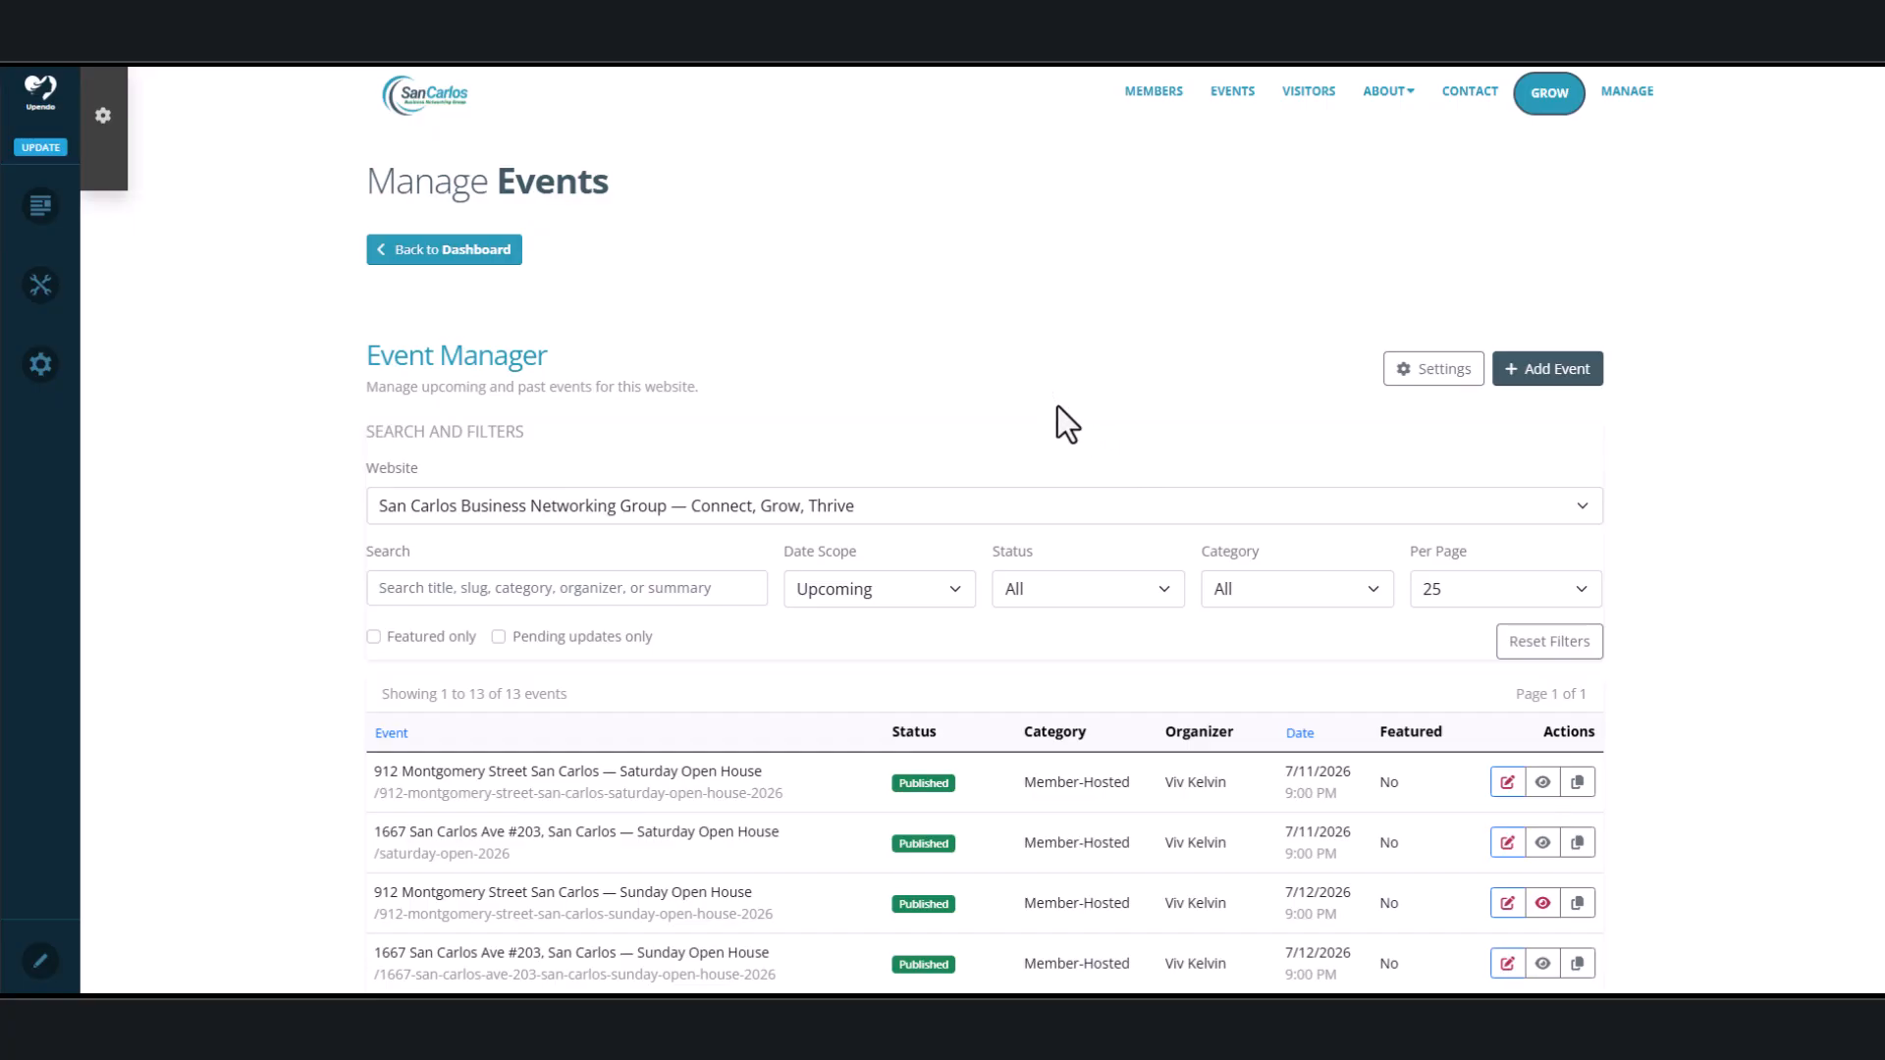
{"action": "key", "text": "F5"}
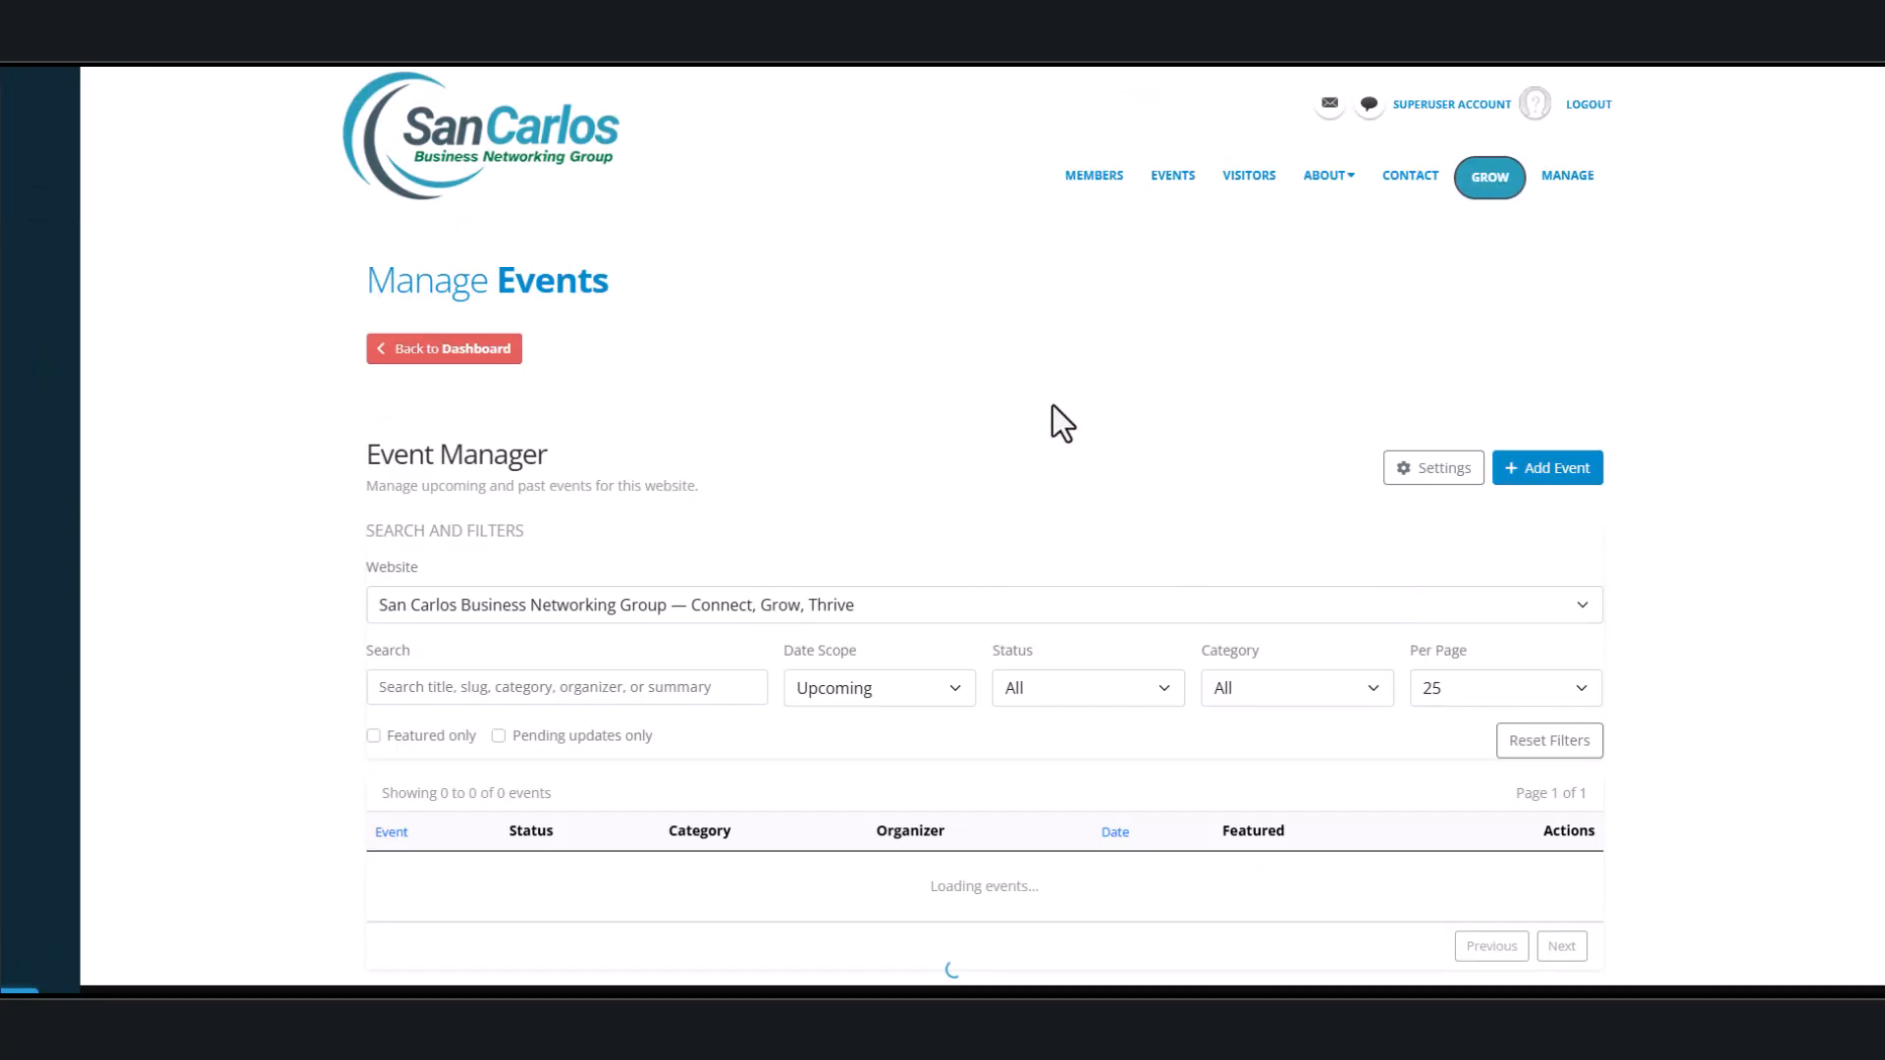
{"action": "scroll", "coordinate": [1051, 420], "scroll_direction": "down", "scroll_amount": 10}
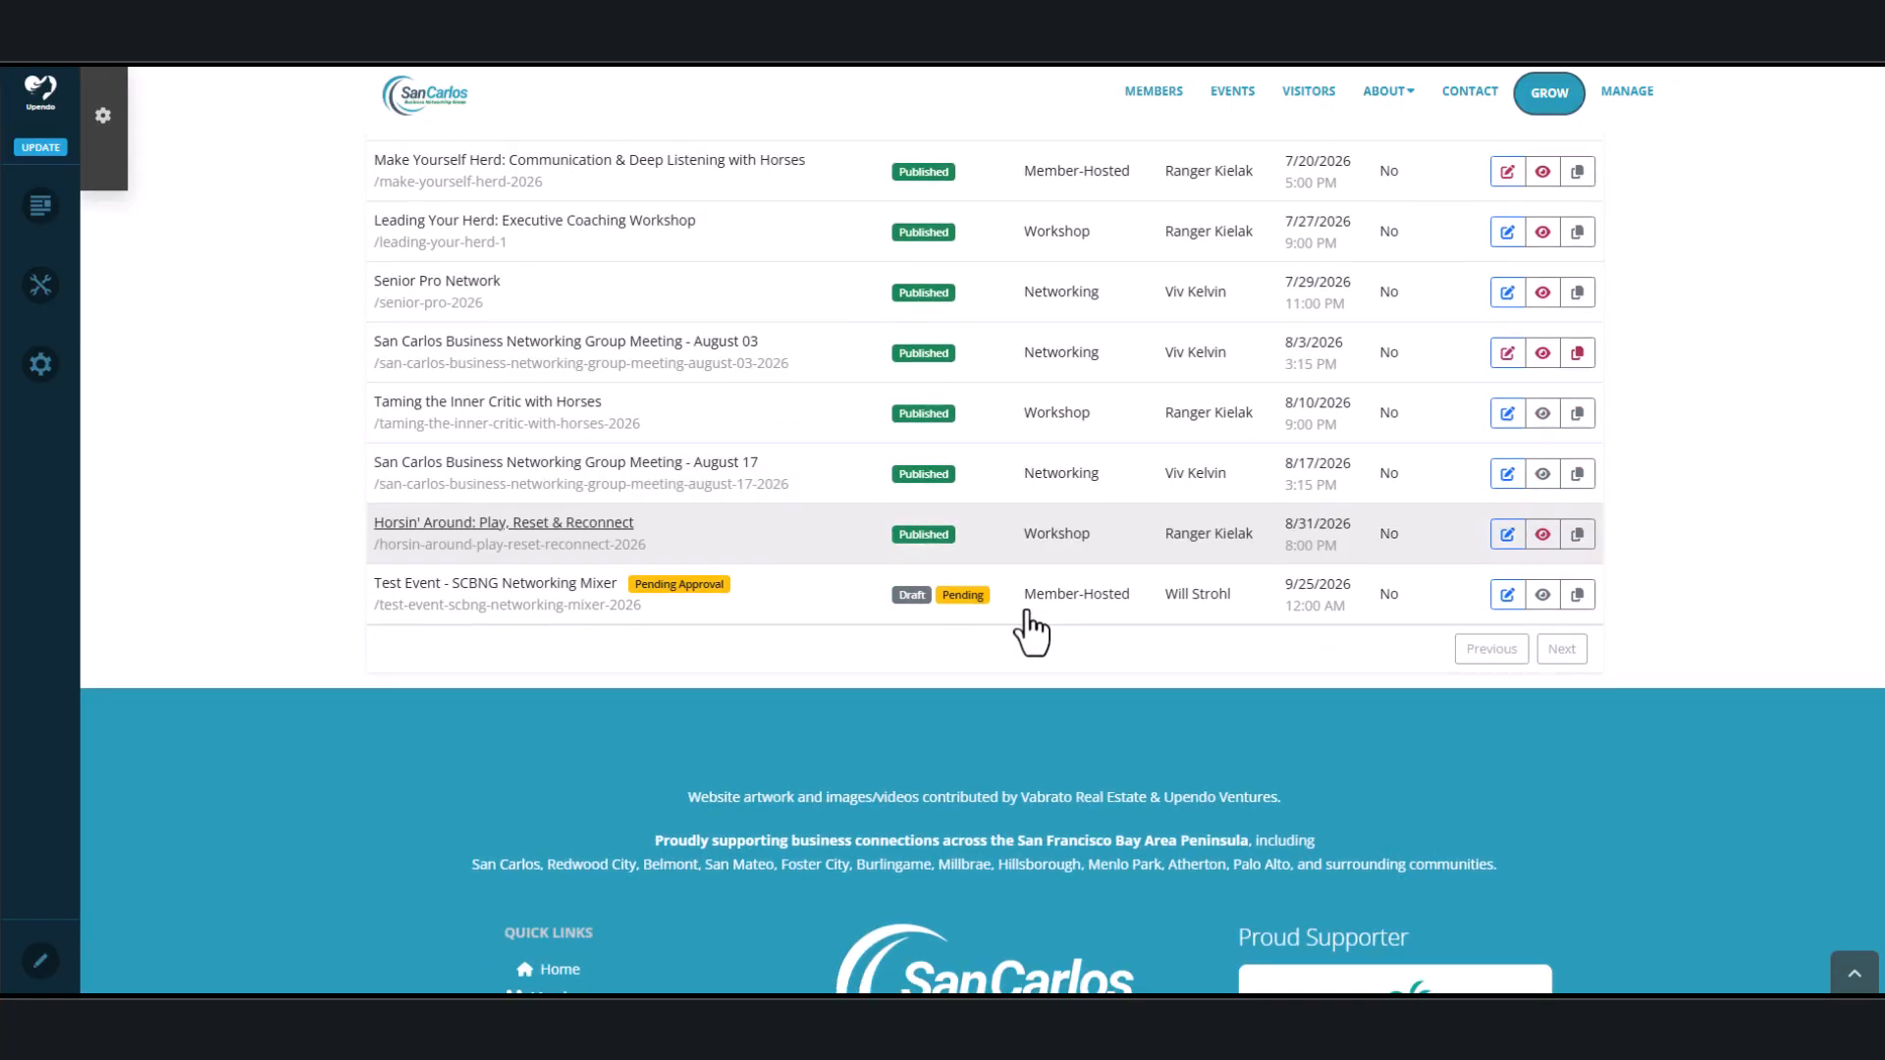
{"action": "left_click", "coordinate": [829, 616]}
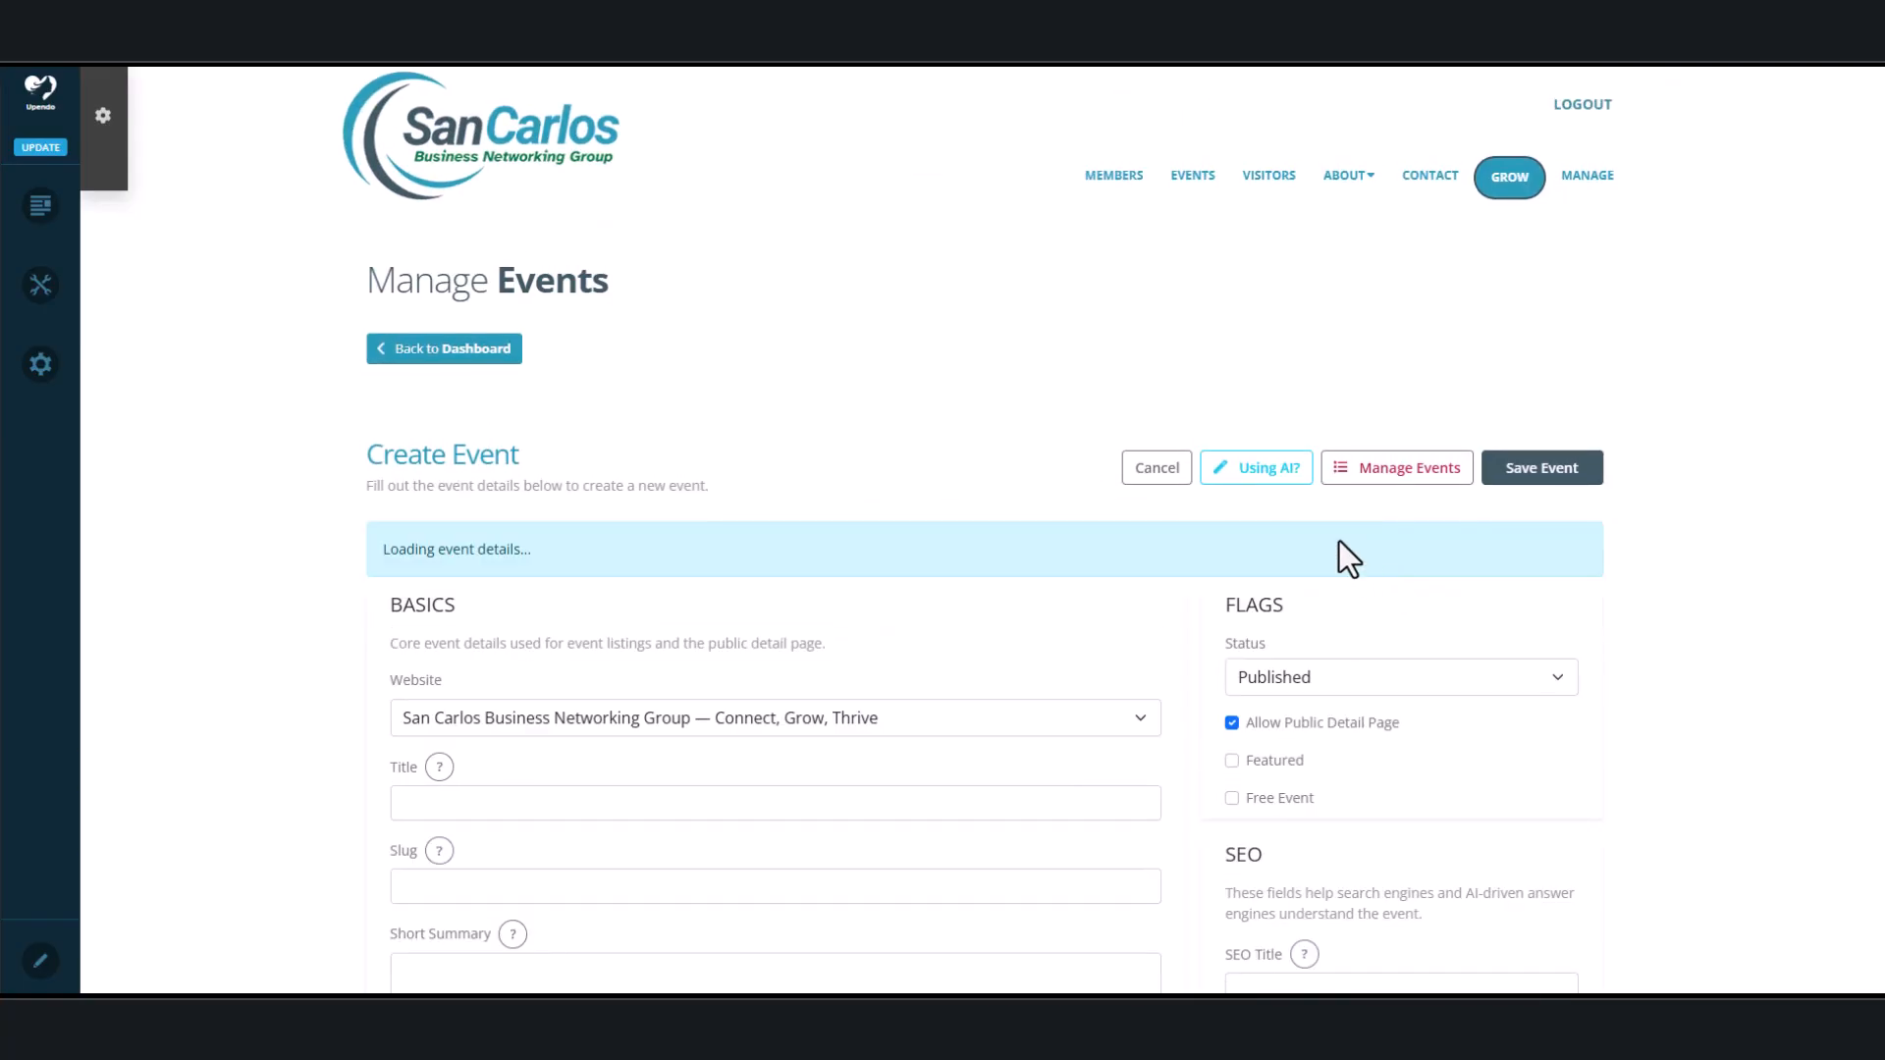
Step: Approve the draft event by setting its status to Published, allowing the public detail page, and saving it
{"action": "scroll", "coordinate": [1278, 546], "scroll_direction": "down", "scroll_amount": 1}
{"action": "scroll", "coordinate": [1277, 550], "scroll_direction": "down", "scroll_amount": 2}
{"action": "scroll", "coordinate": [1515, 557], "scroll_direction": "up", "scroll_amount": 3}
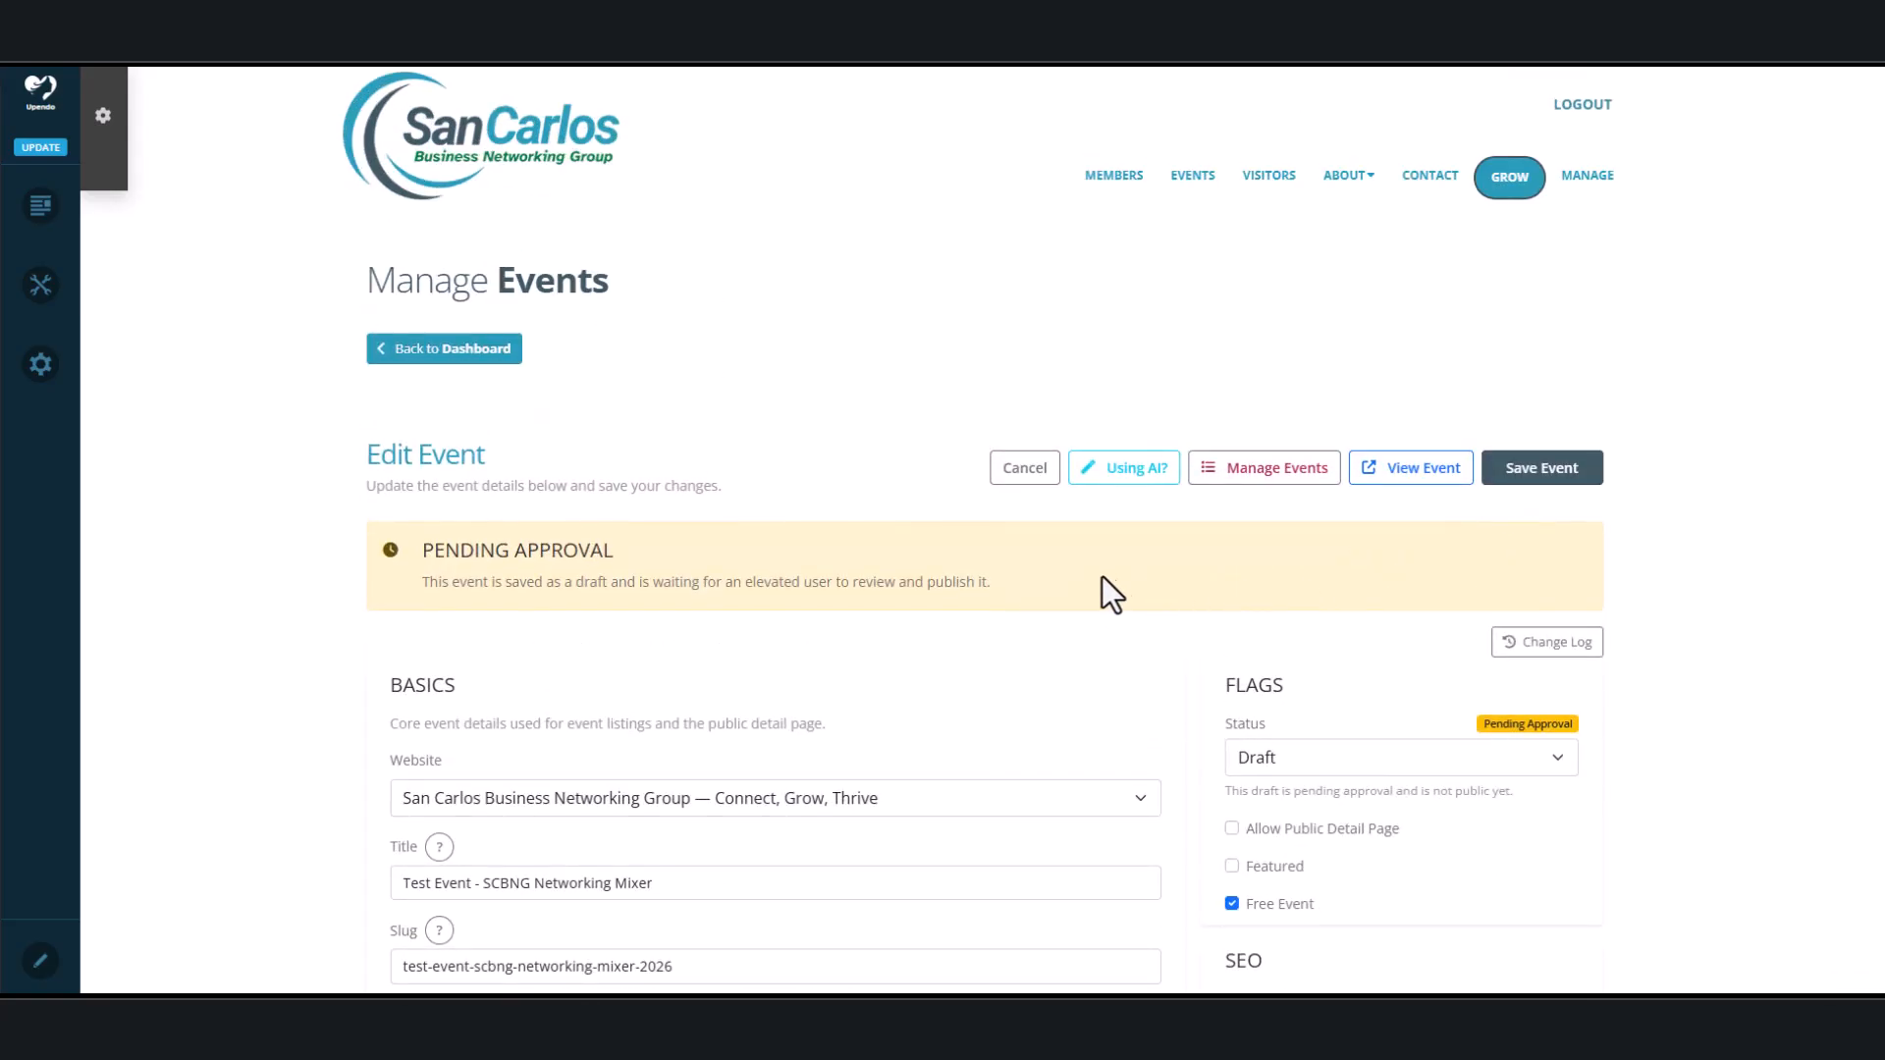
{"action": "scroll", "coordinate": [1182, 572], "scroll_direction": "down", "scroll_amount": 3}
{"action": "left_click", "coordinate": [1298, 546]}
{"action": "left_click", "coordinate": [1294, 595]}
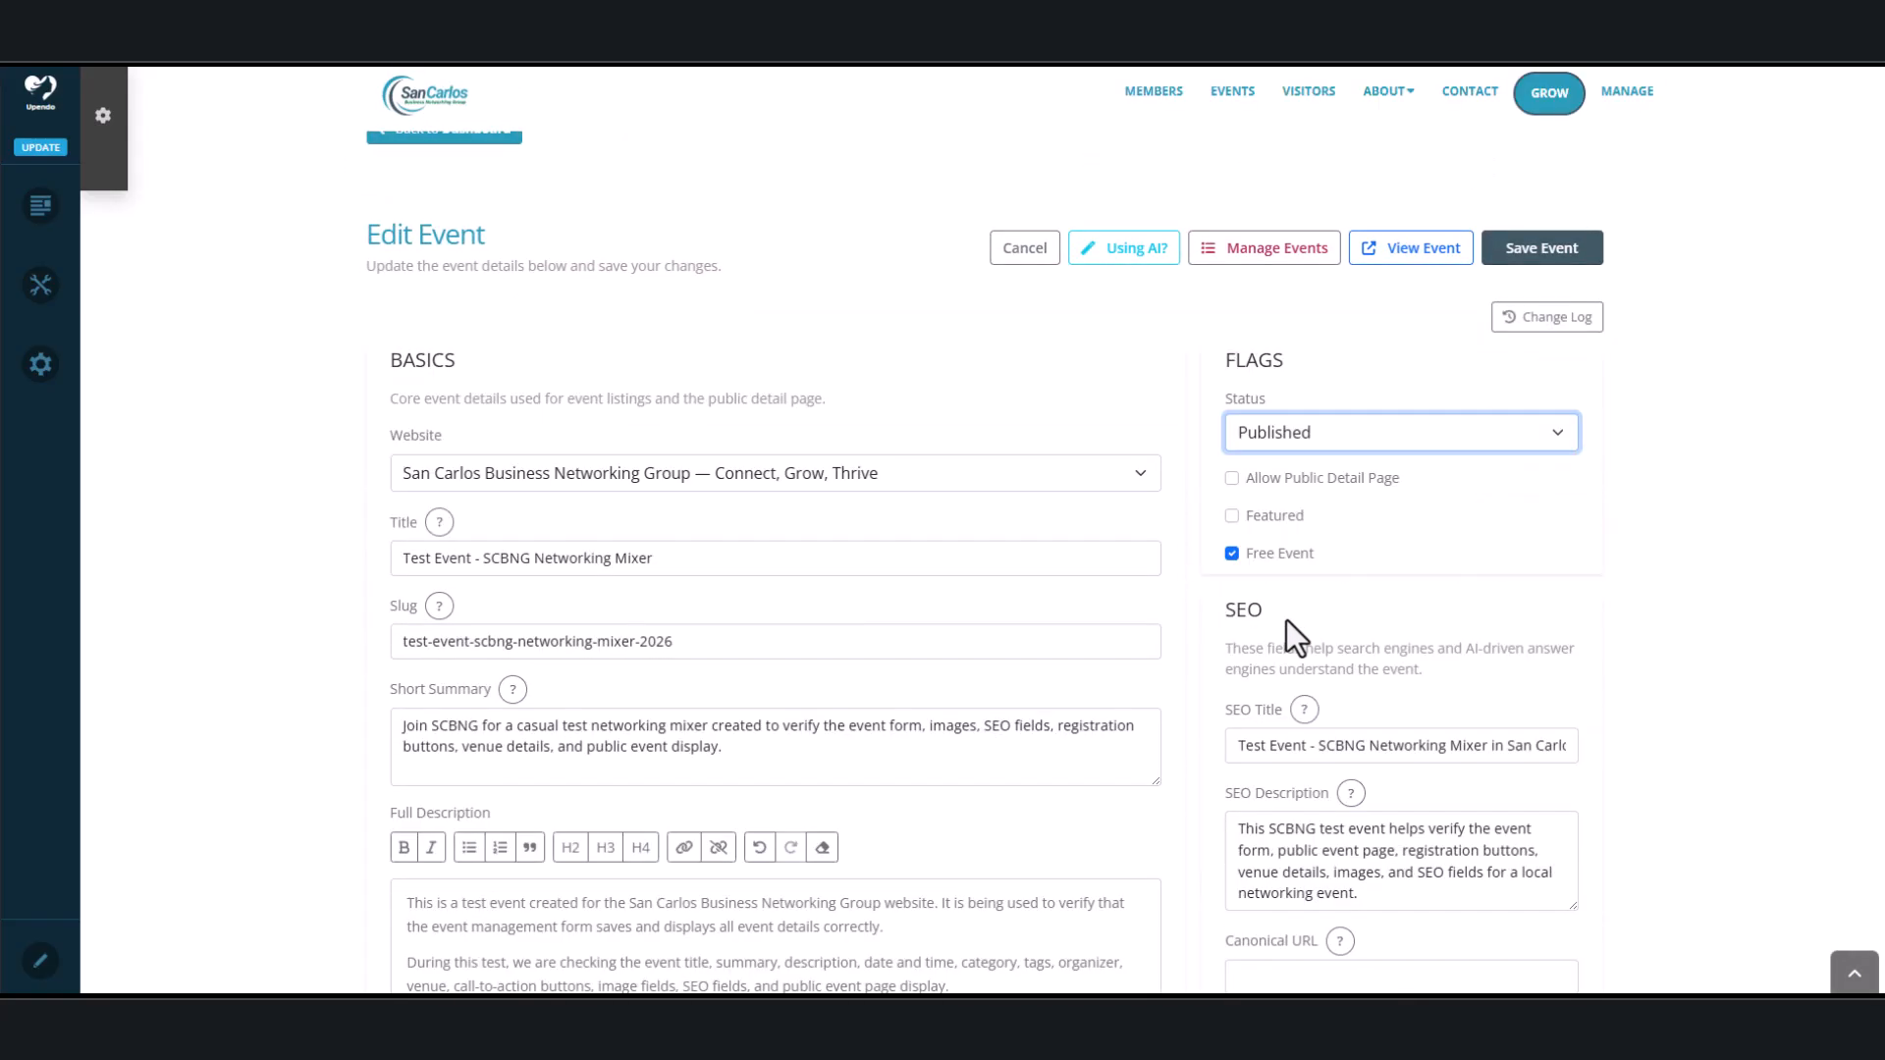
{"action": "left_click", "coordinate": [1302, 485]}
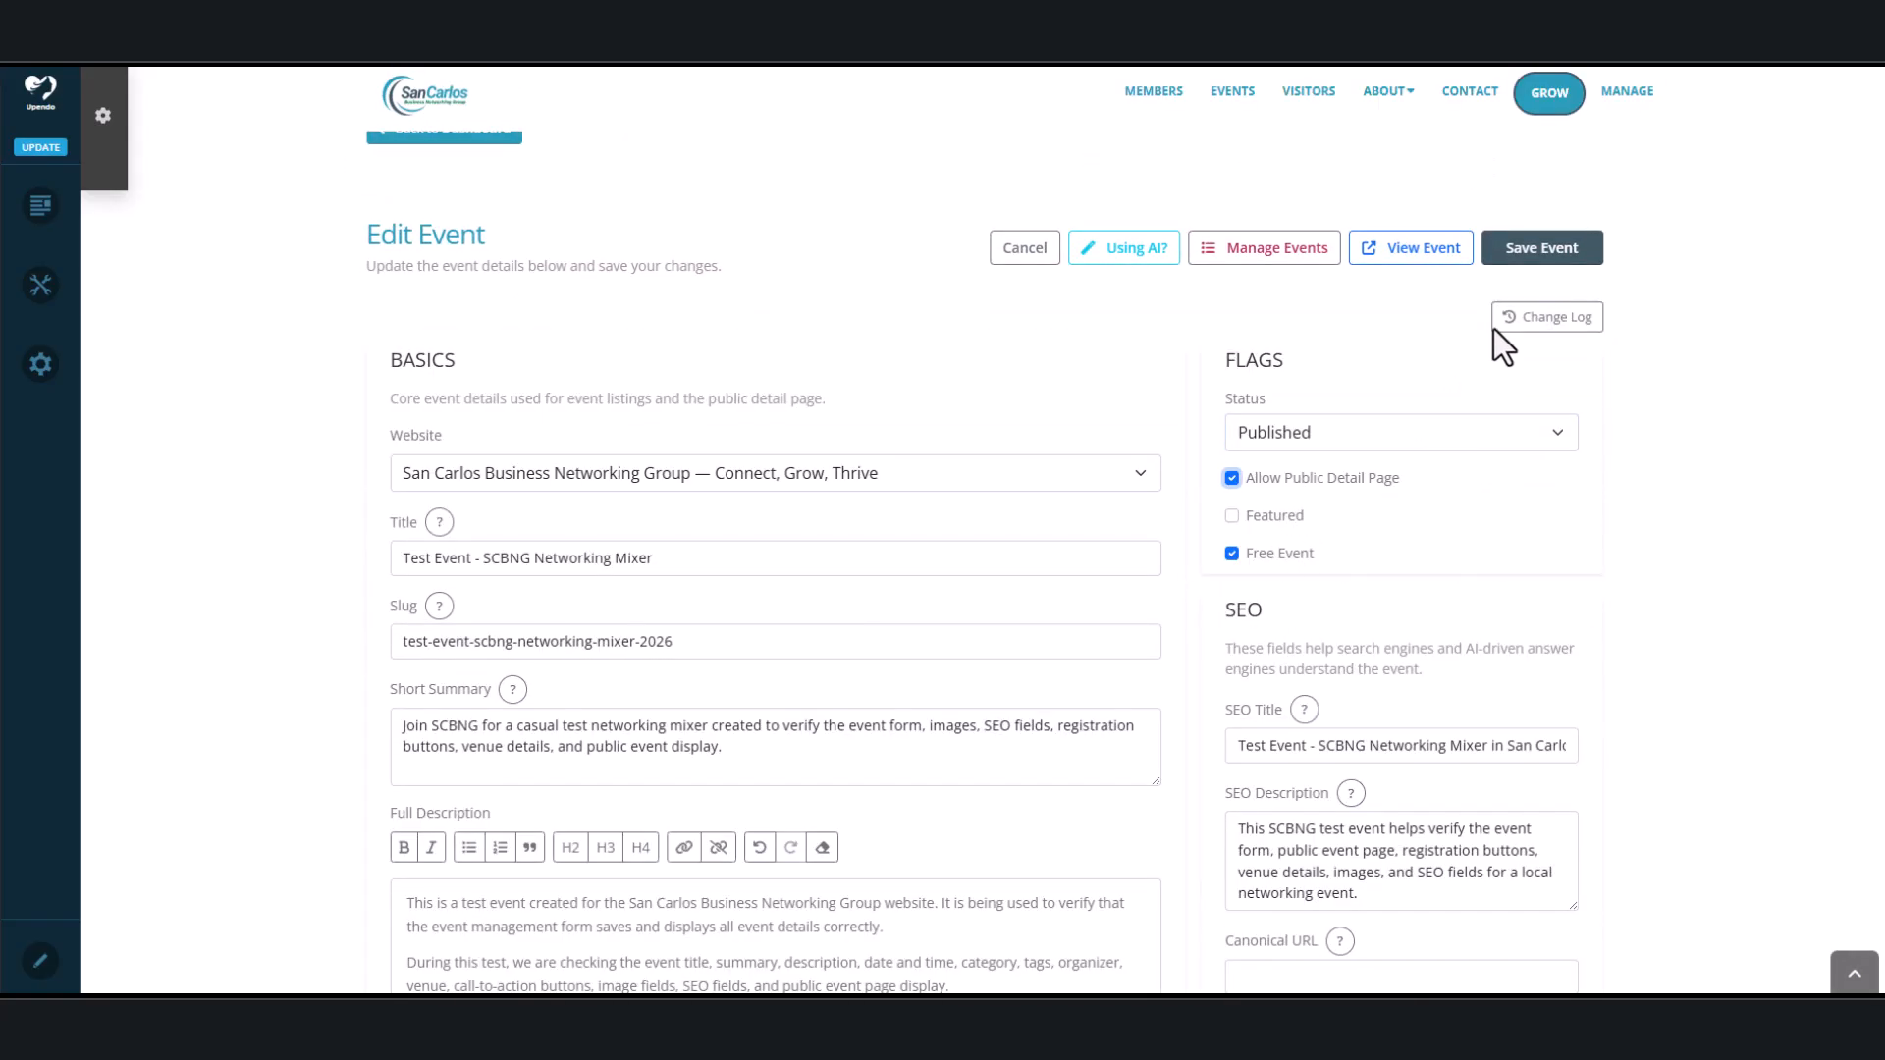
{"action": "left_click", "coordinate": [1542, 248]}
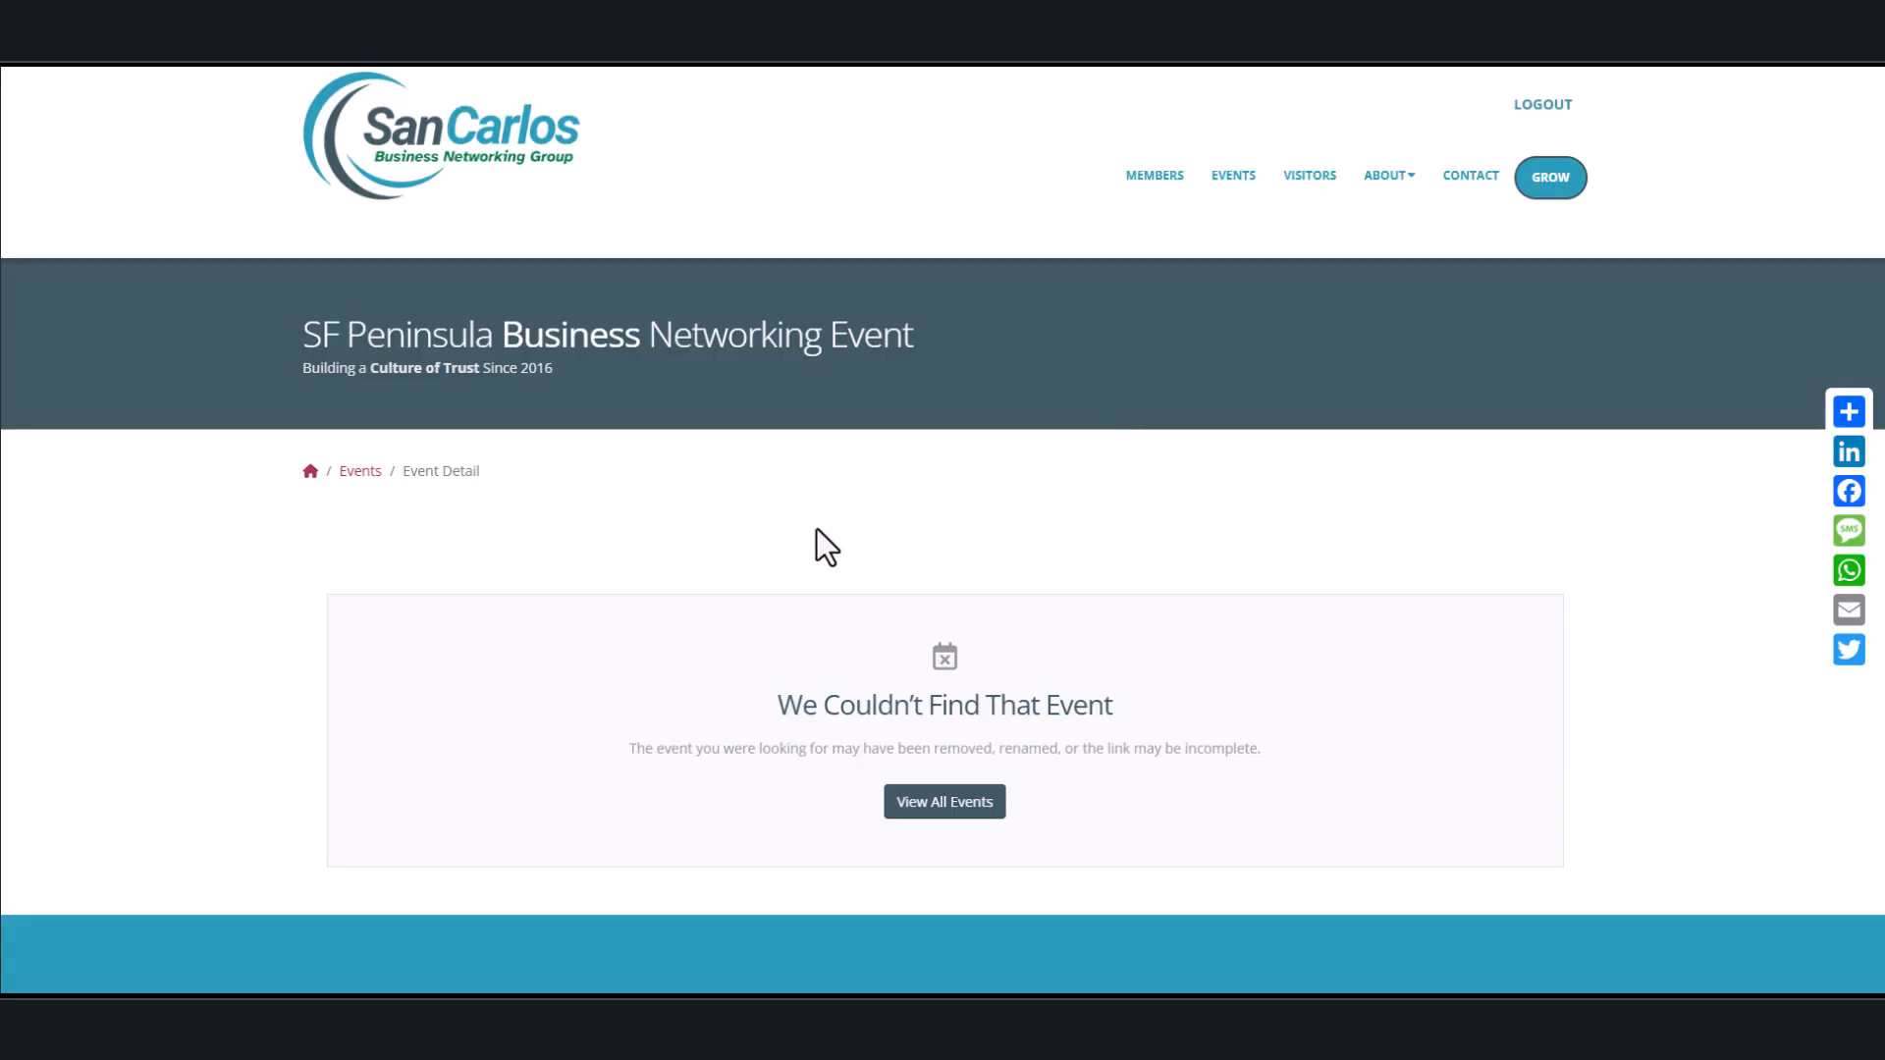
Step: Reload the member's public event page and review its description, key details, venue map and organizer sections
{"action": "key", "text": "F5"}
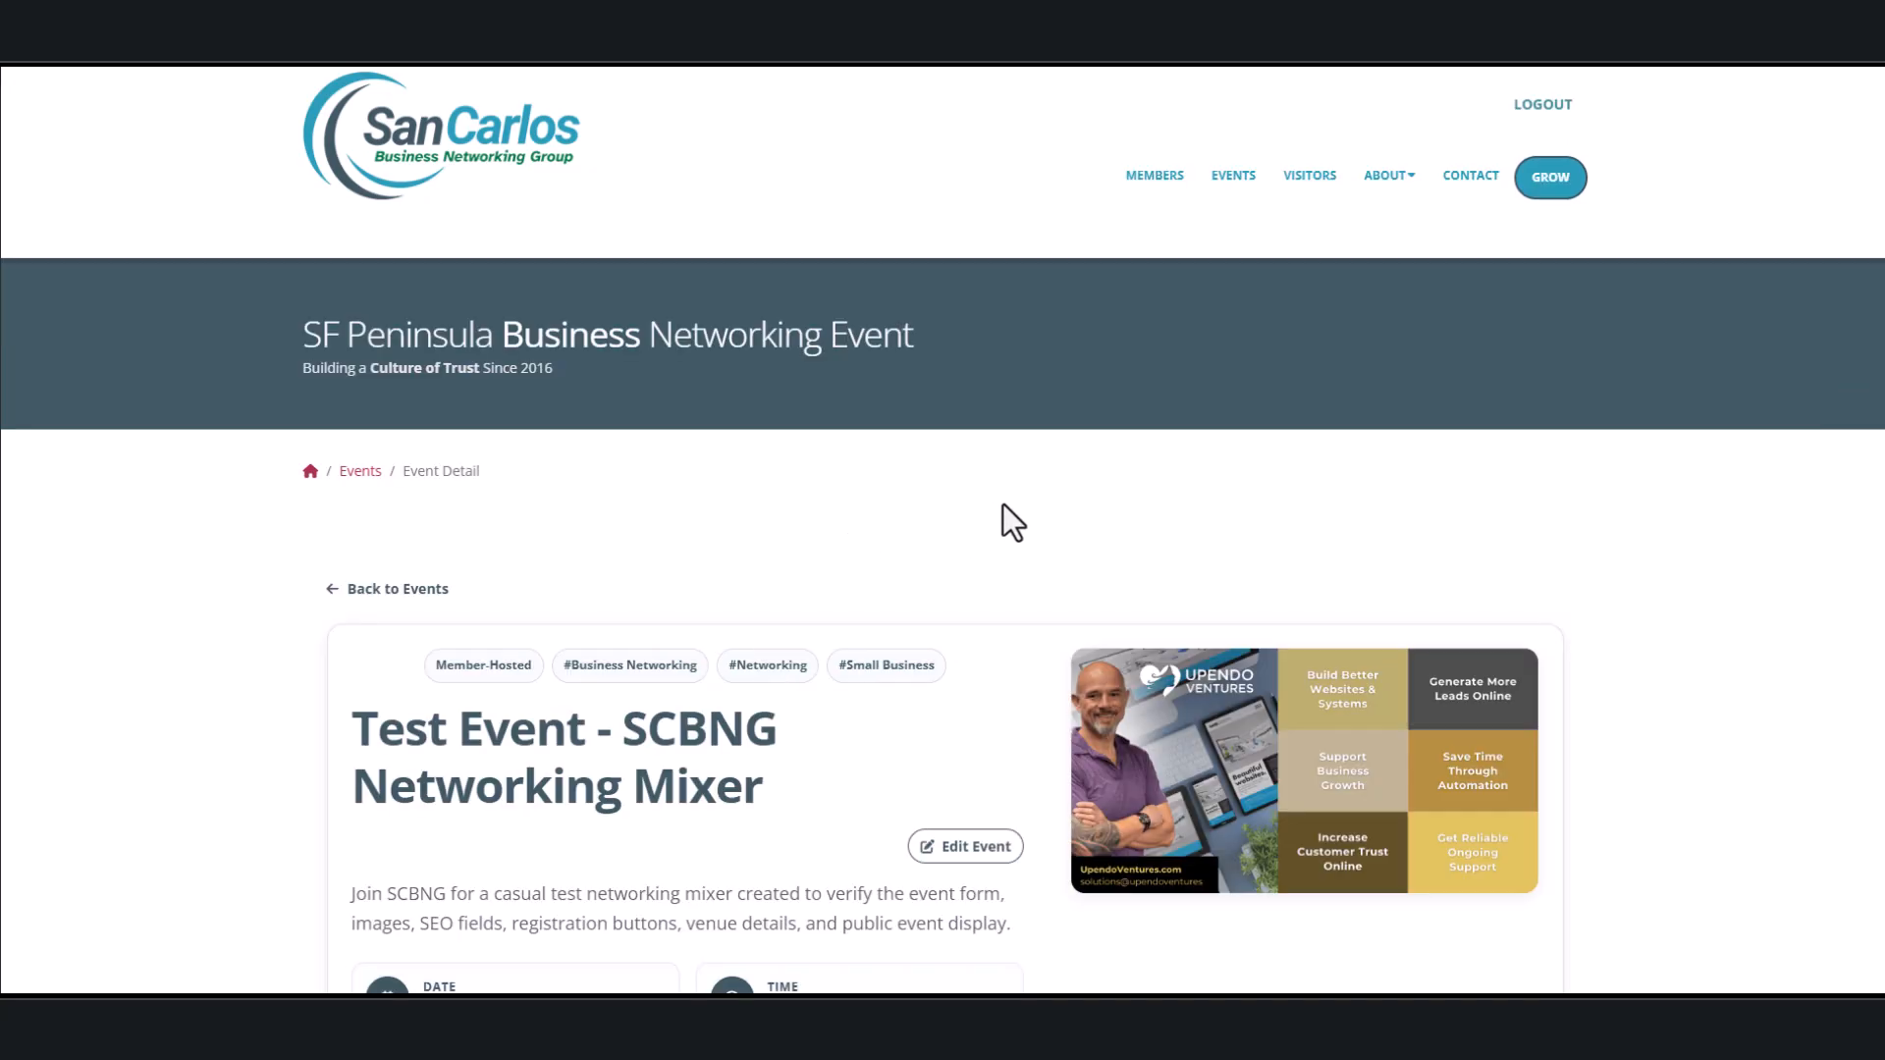
{"action": "scroll", "coordinate": [1009, 501], "scroll_direction": "down", "scroll_amount": 12}
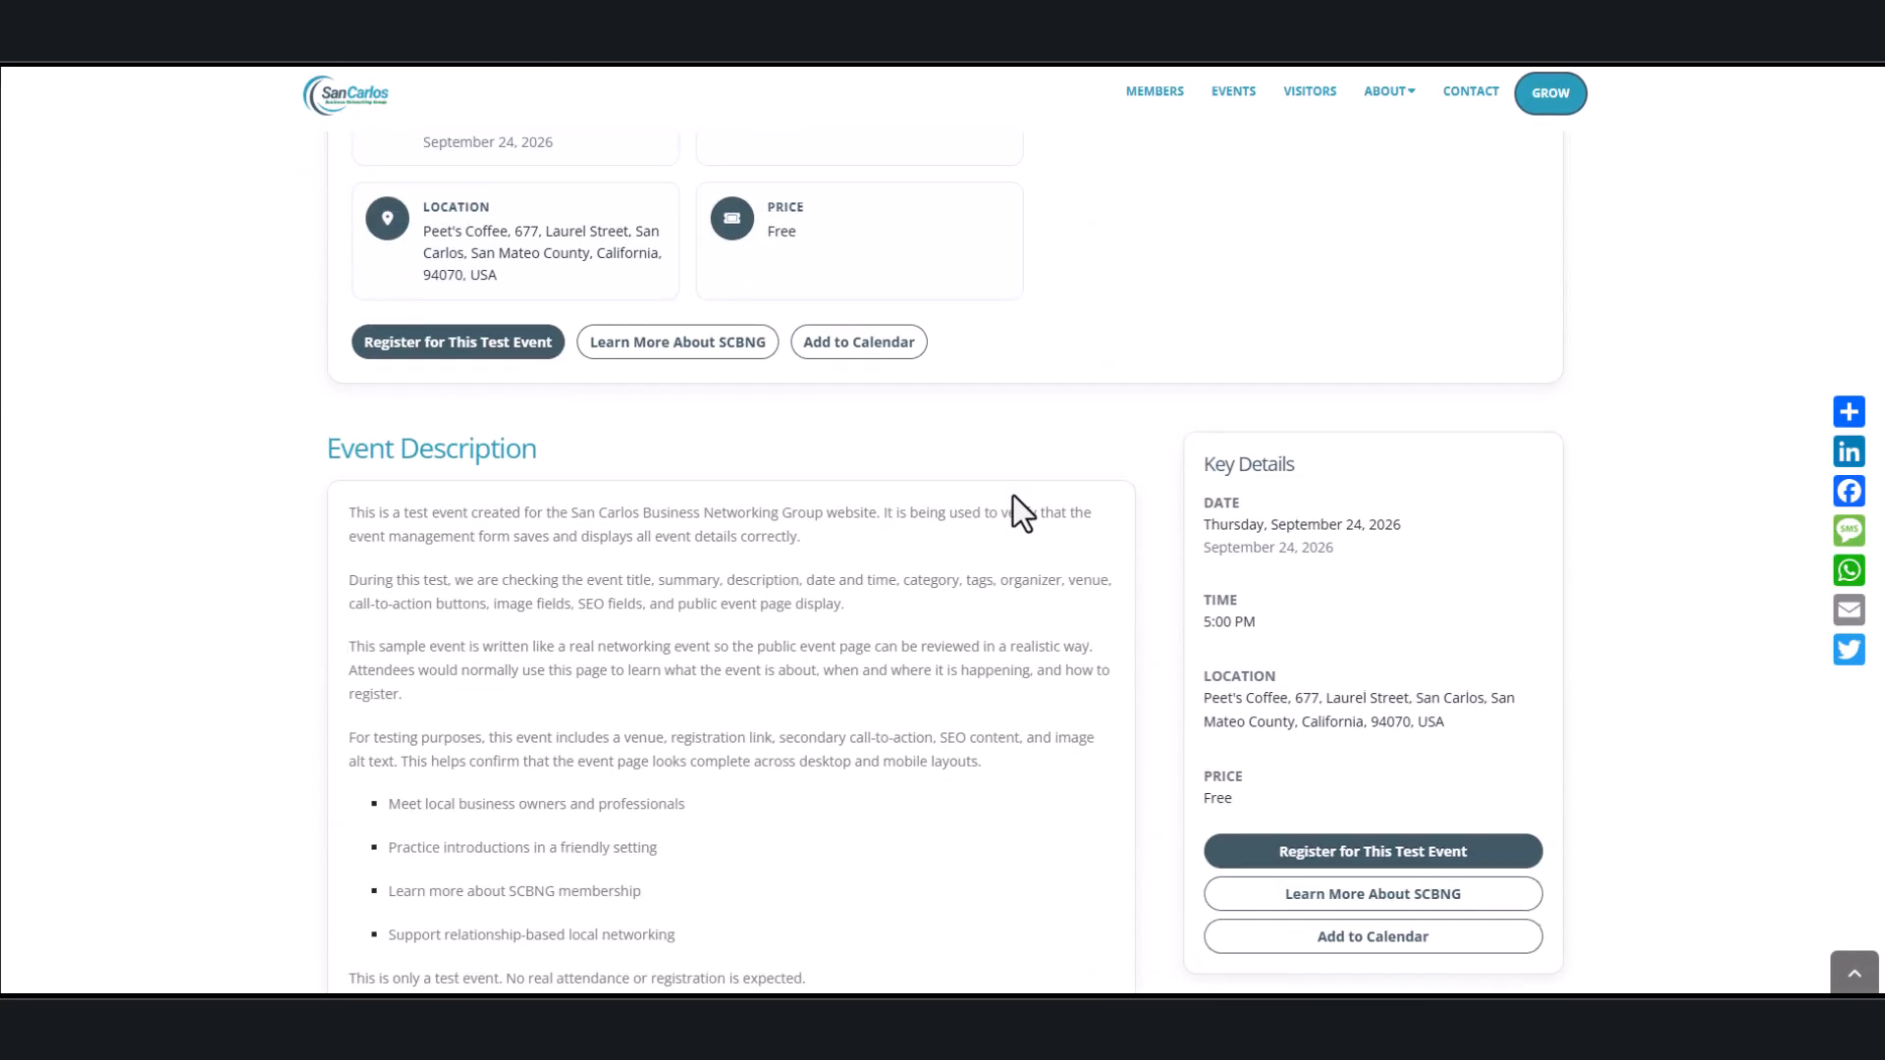
{"action": "scroll", "coordinate": [1010, 496], "scroll_direction": "down", "scroll_amount": 7}
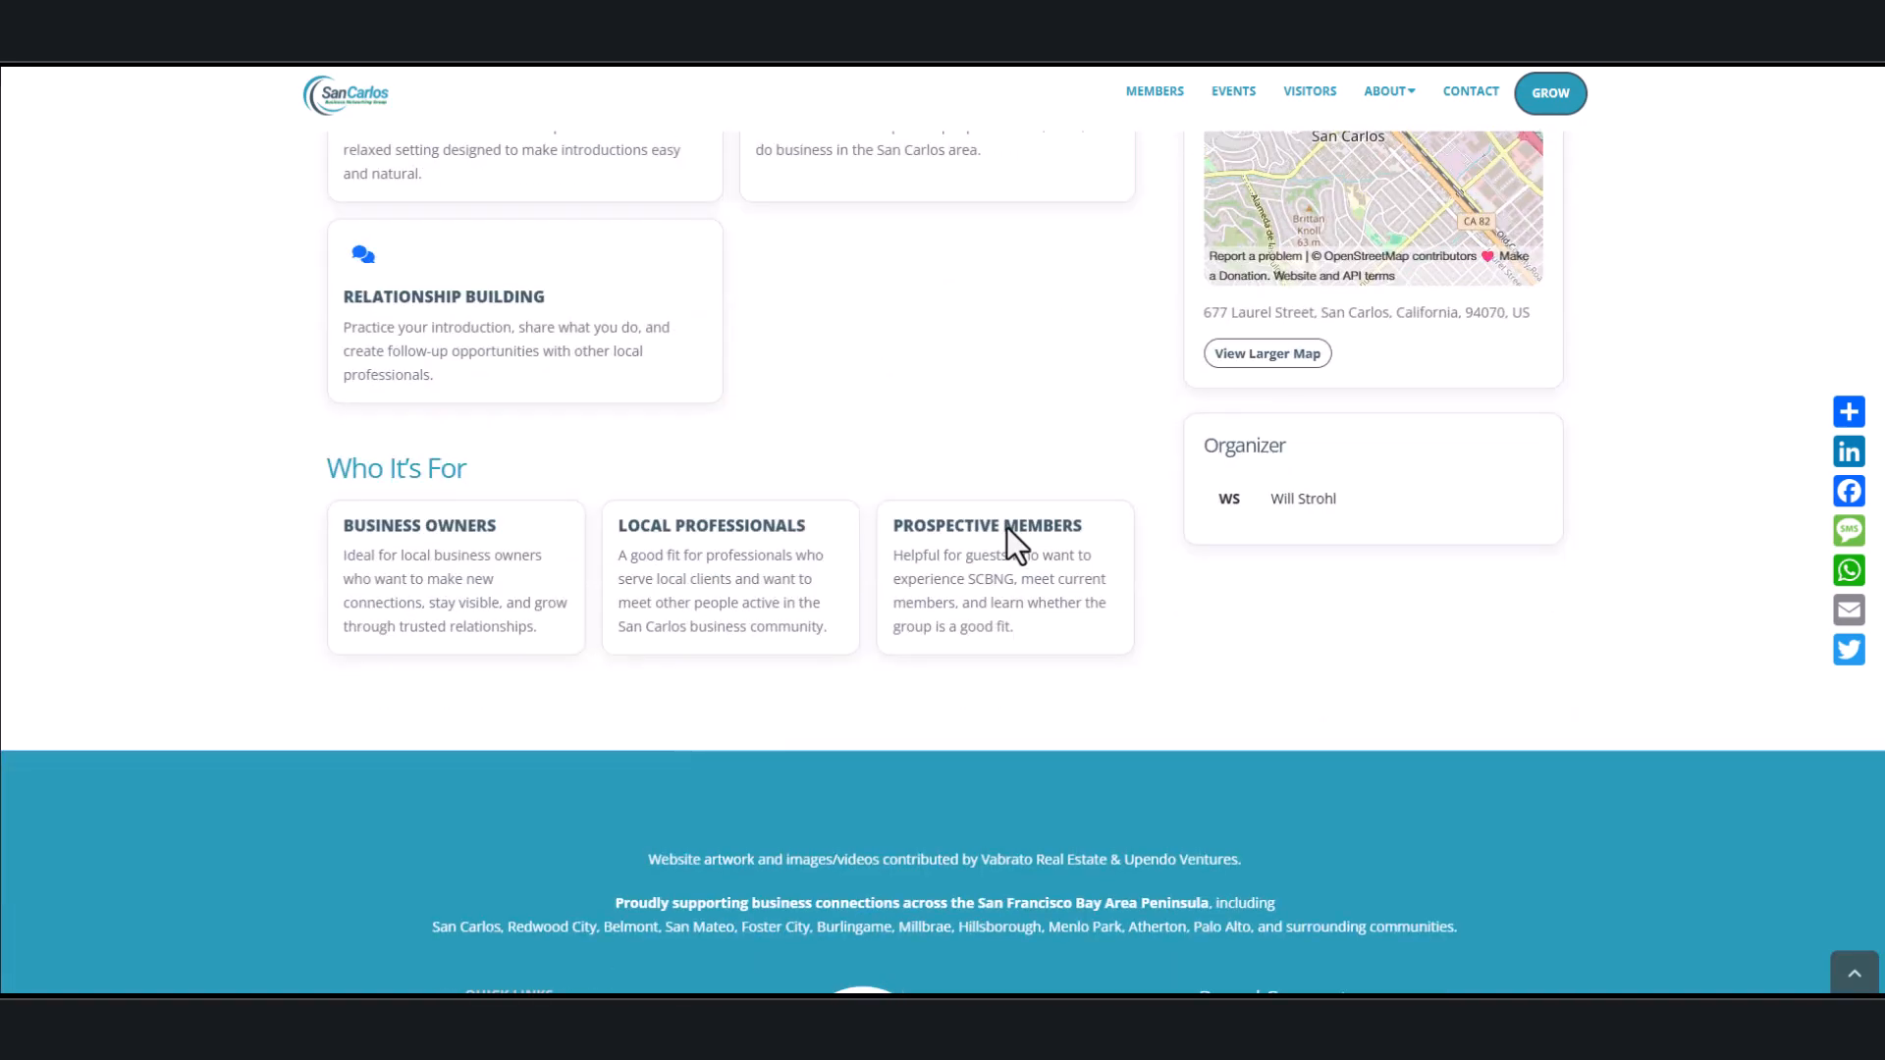
Step: Close the public event page, refresh the member's event list and open the published test event for editing
{"action": "key", "text": "ctrl+w"}
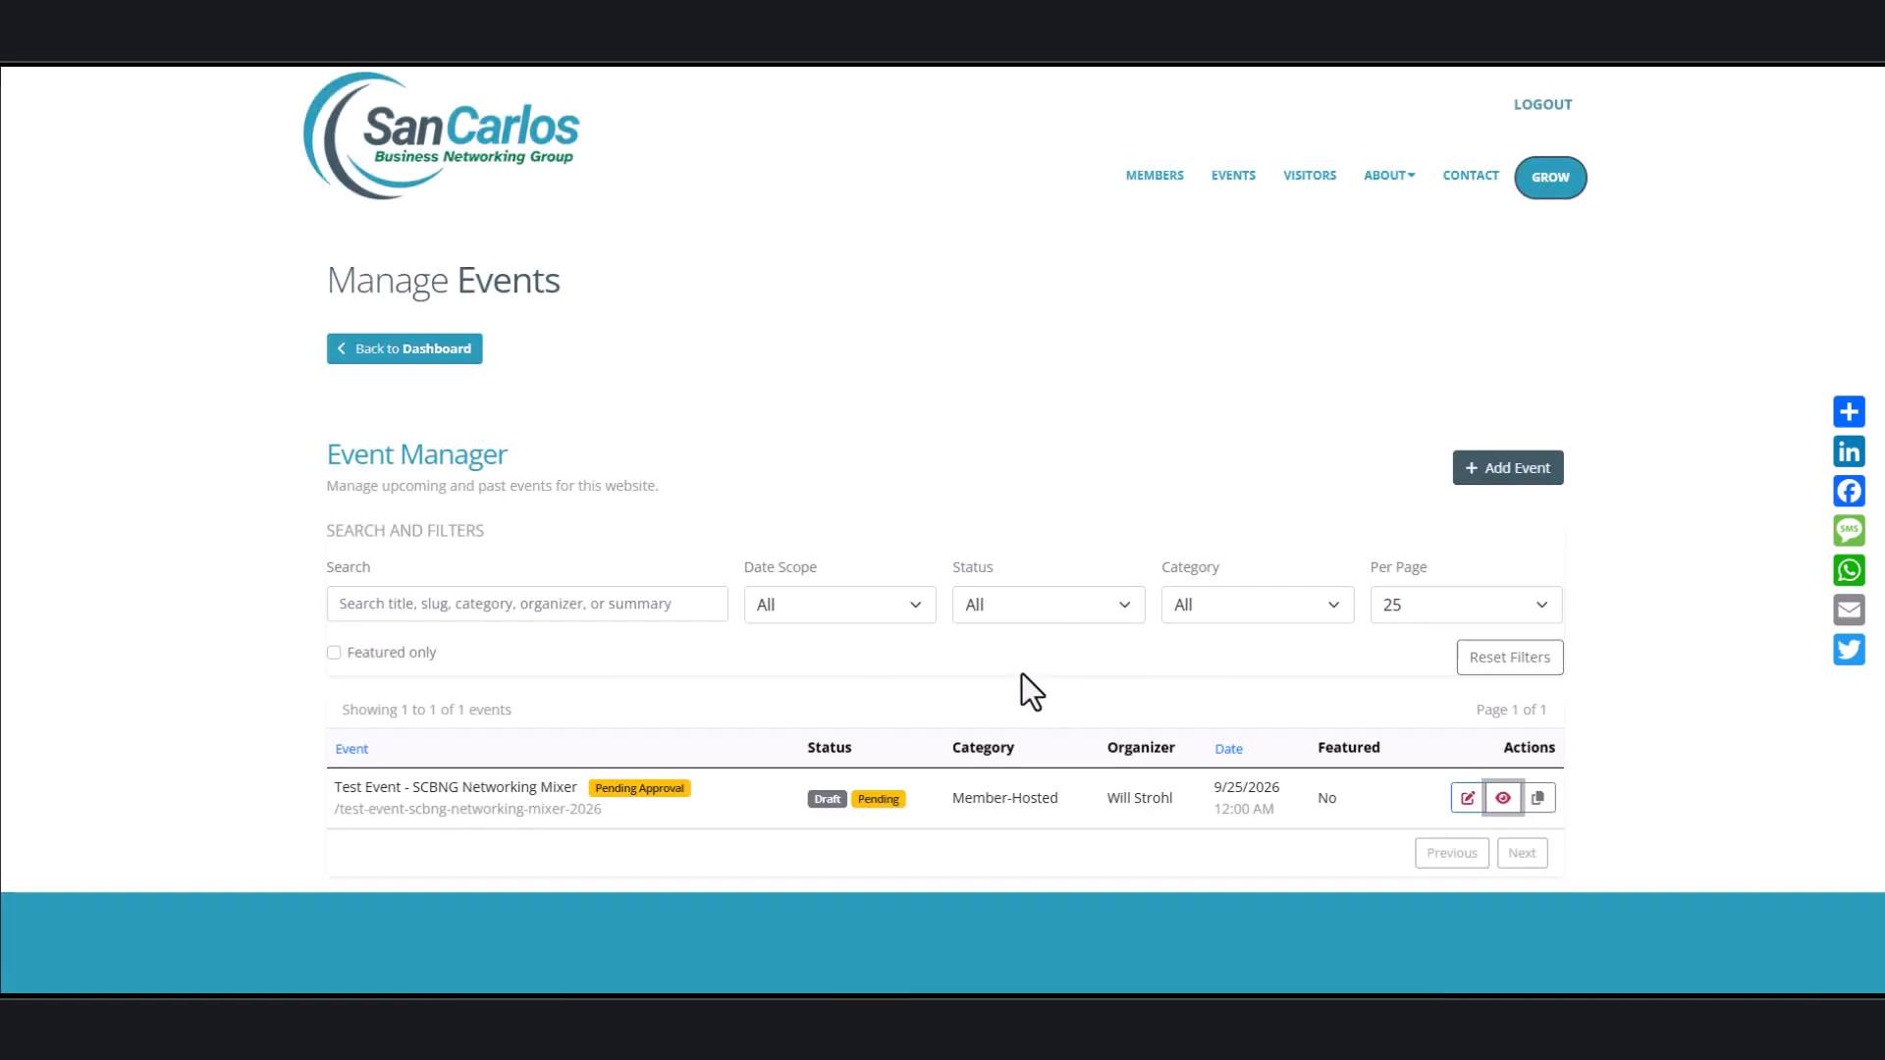
{"action": "key", "text": "F5"}
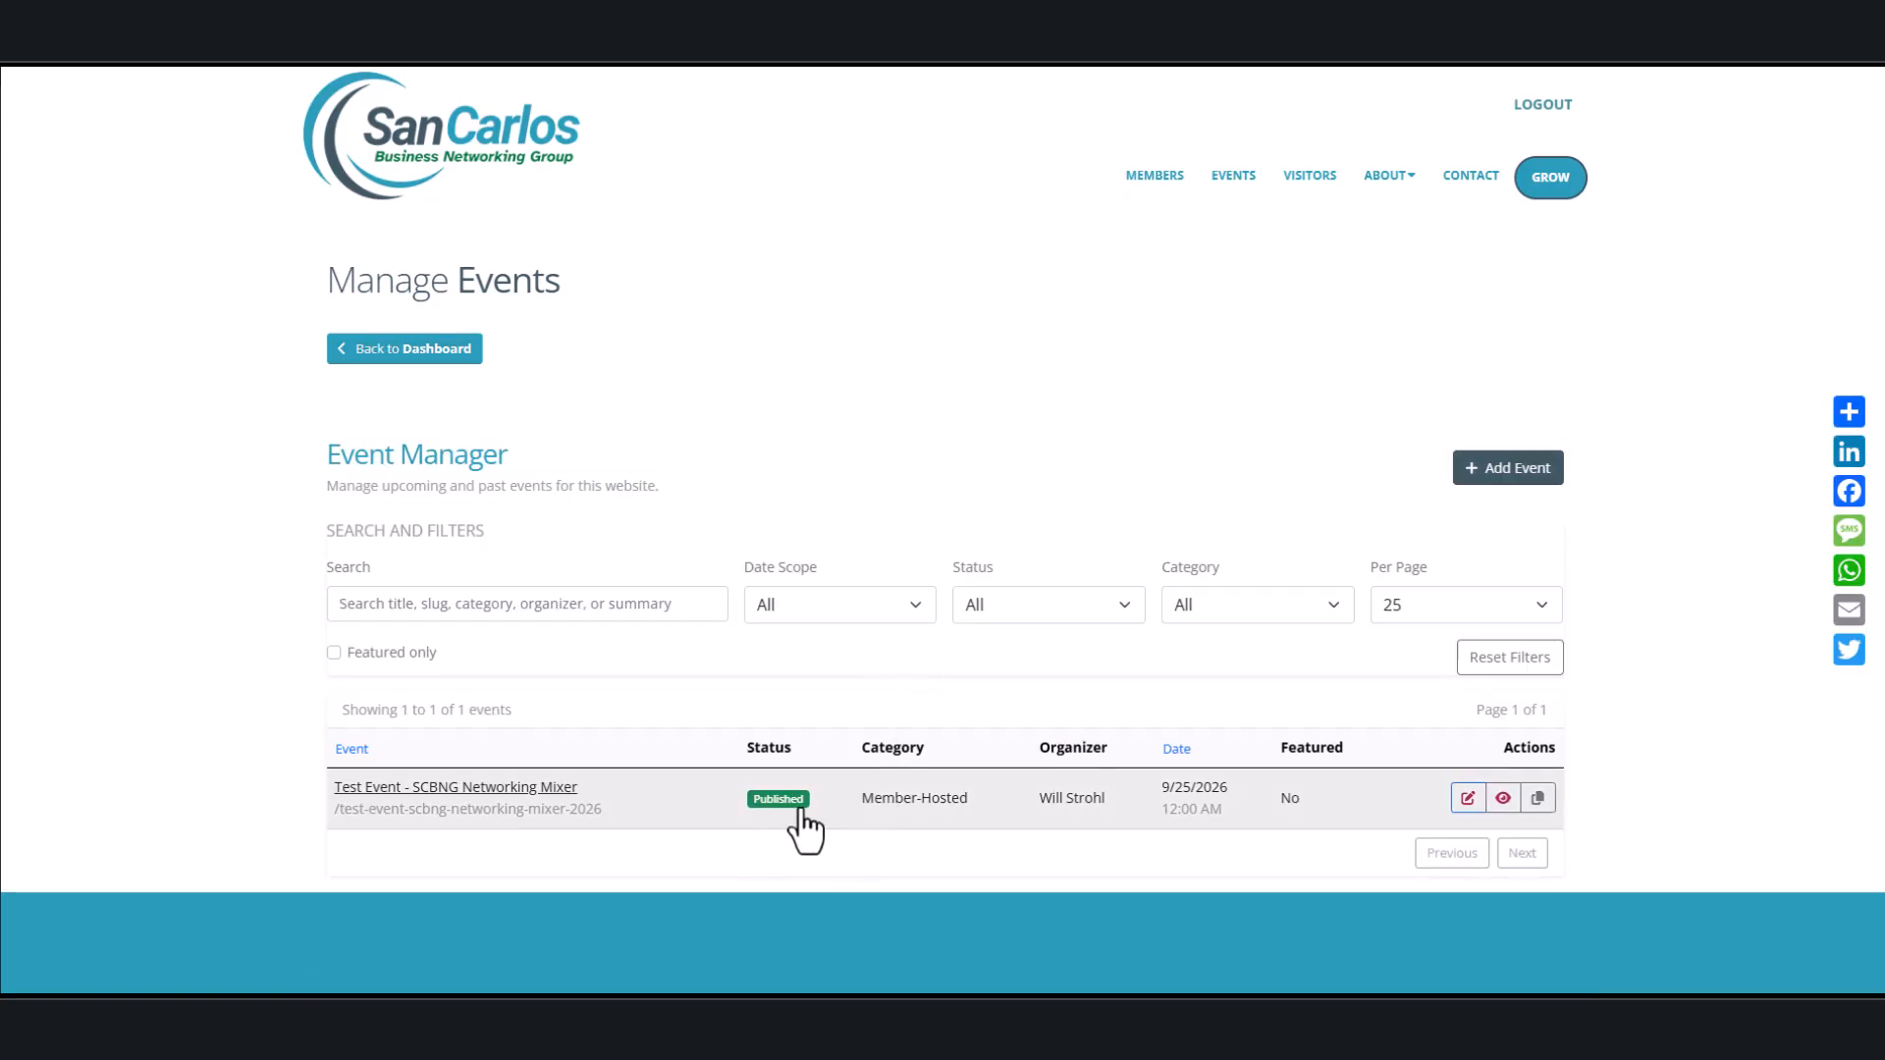
{"action": "left_click", "coordinate": [1112, 808]}
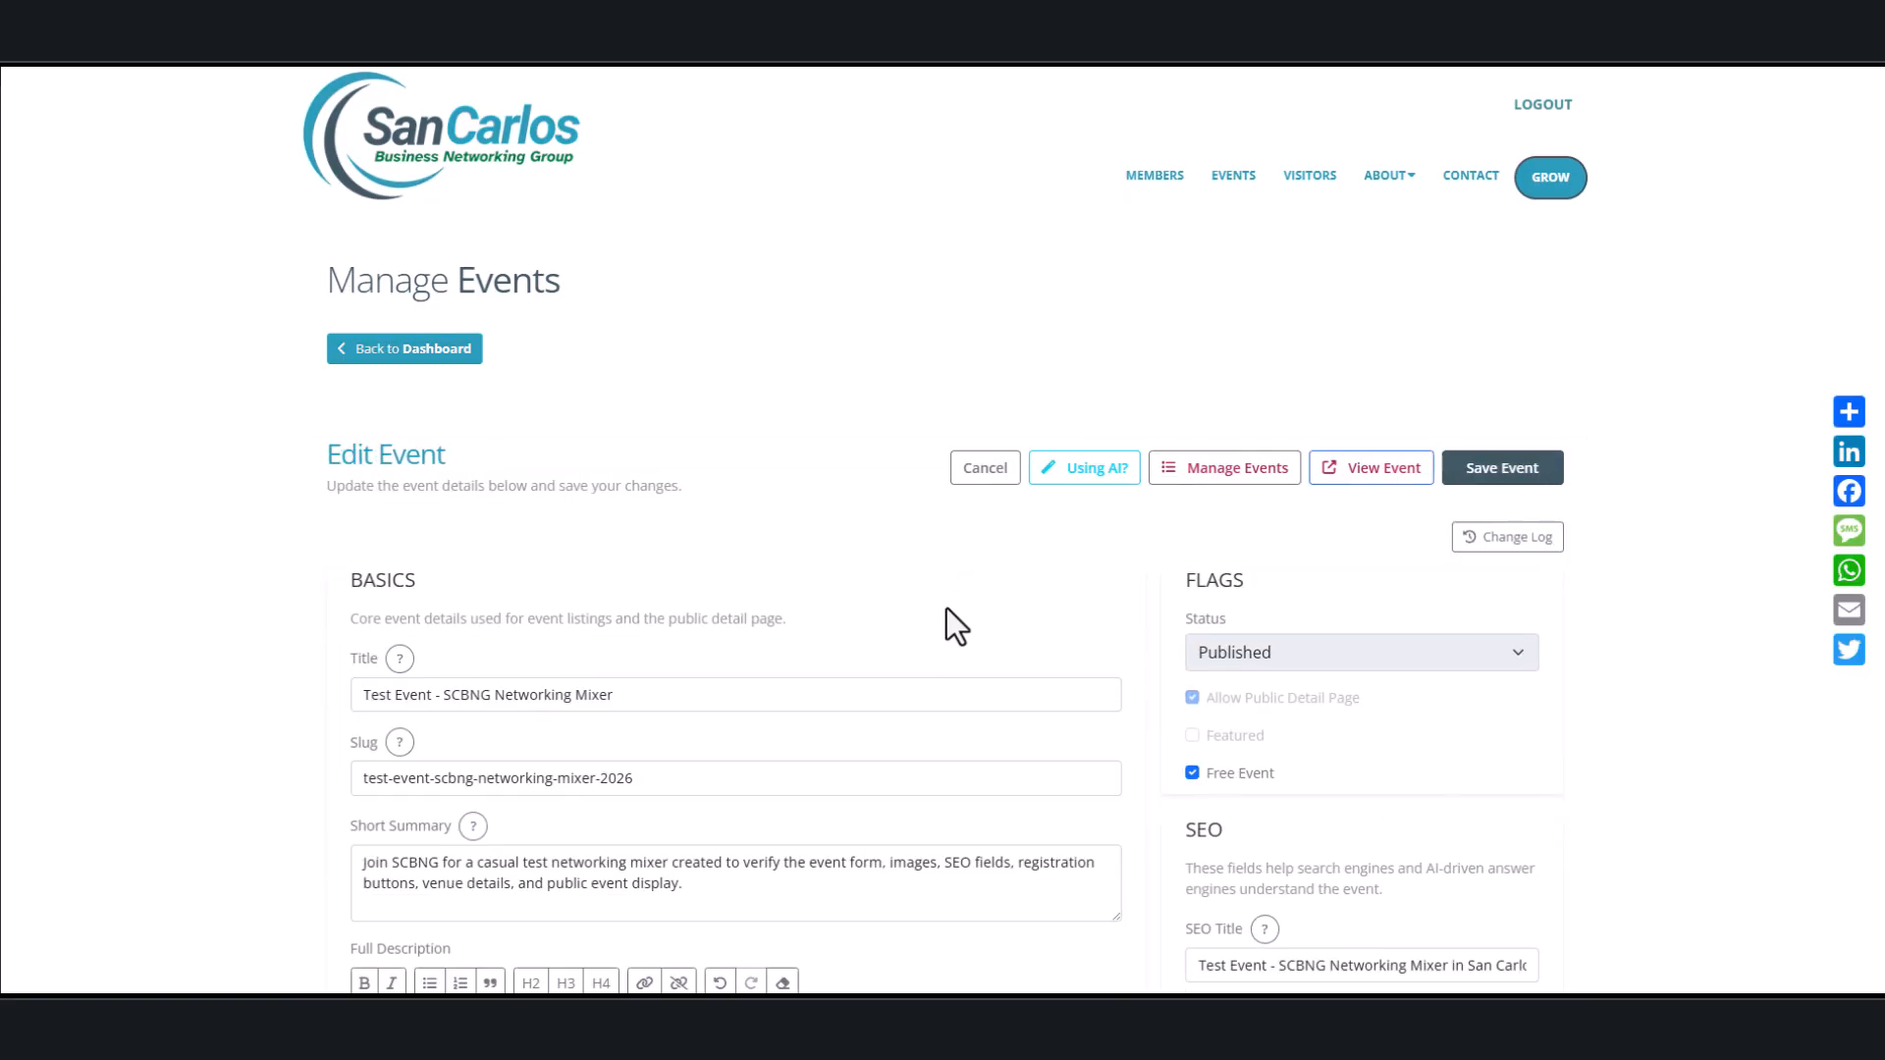
Step: Change the event title to SCBNG Networking Mixer and save the change for review
{"action": "scroll", "coordinate": [946, 608], "scroll_direction": "down", "scroll_amount": 1}
{"action": "key", "text": "ctrl+shift+Right"}
{"action": "key", "text": "ctrl+shift+Right"}
{"action": "key", "text": "ctrl+shift+Right"}
{"action": "key", "text": "BackSpace"}
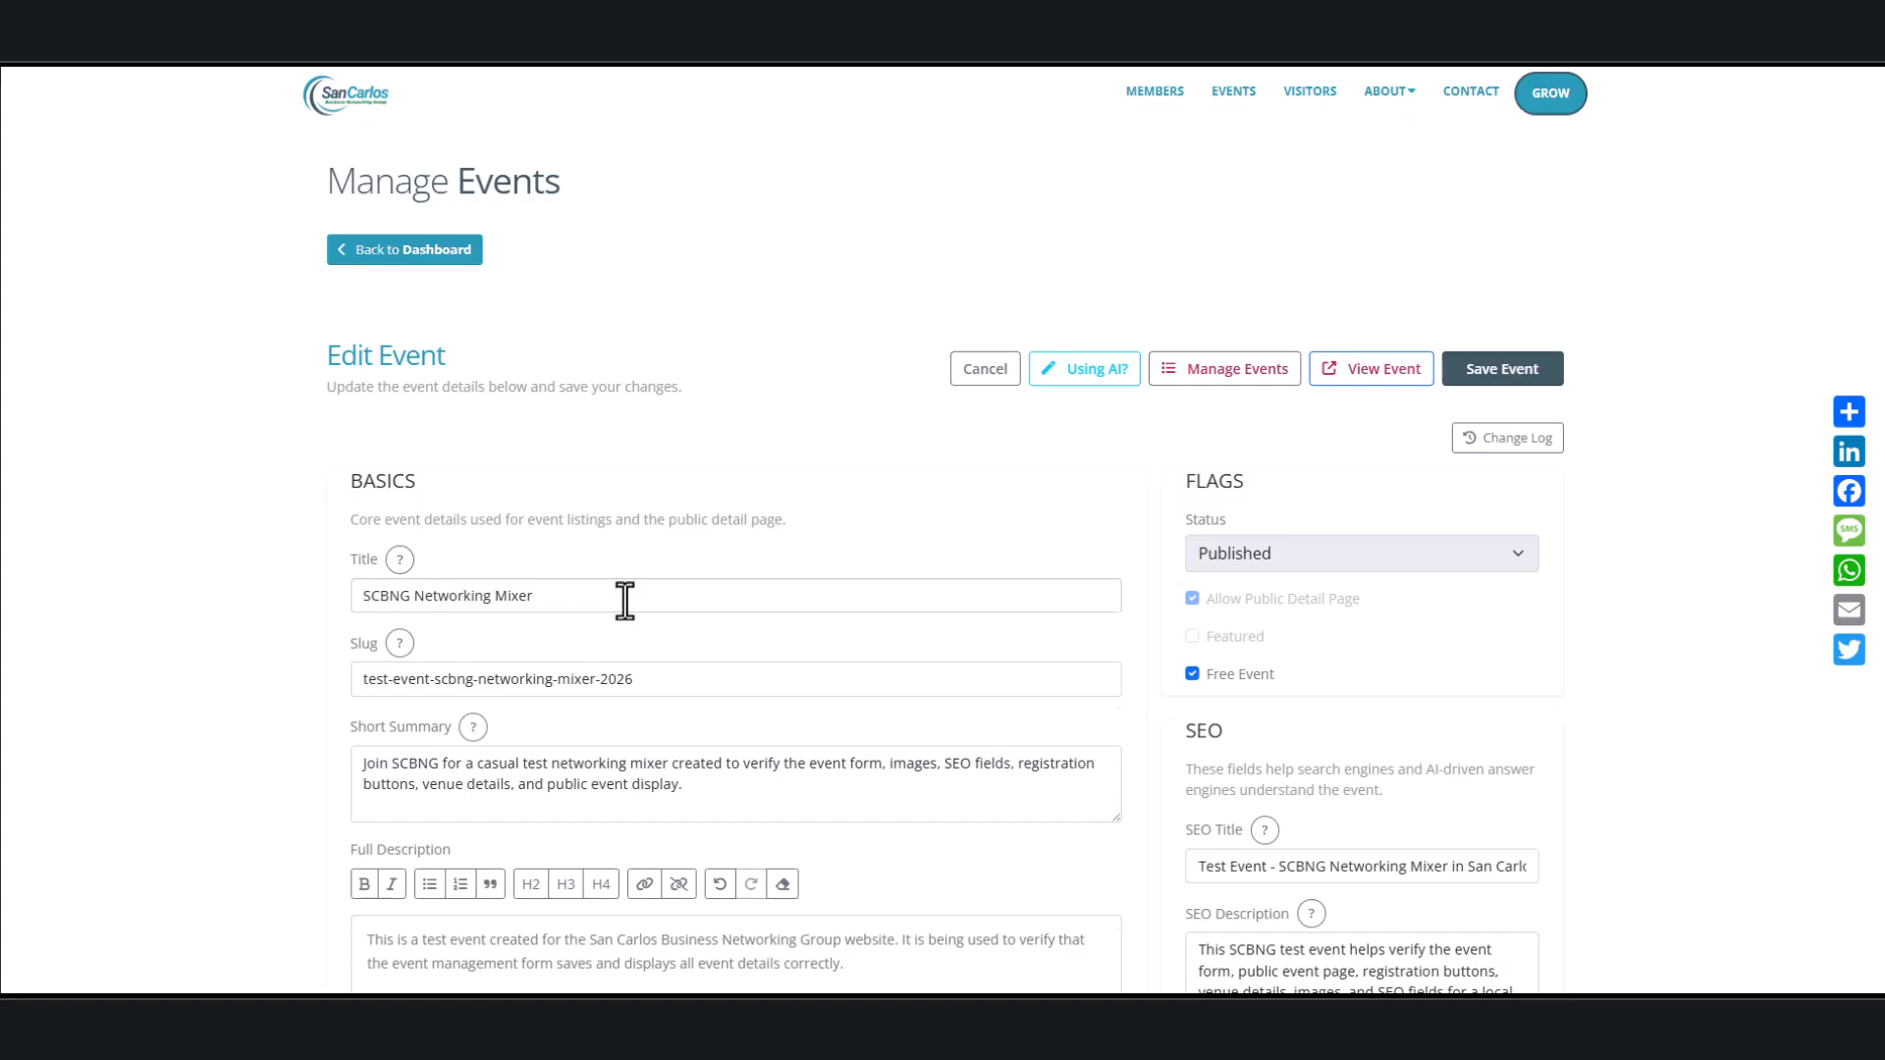
{"action": "scroll", "coordinate": [623, 601], "scroll_direction": "up", "scroll_amount": 1}
{"action": "left_click", "coordinate": [1493, 468]}
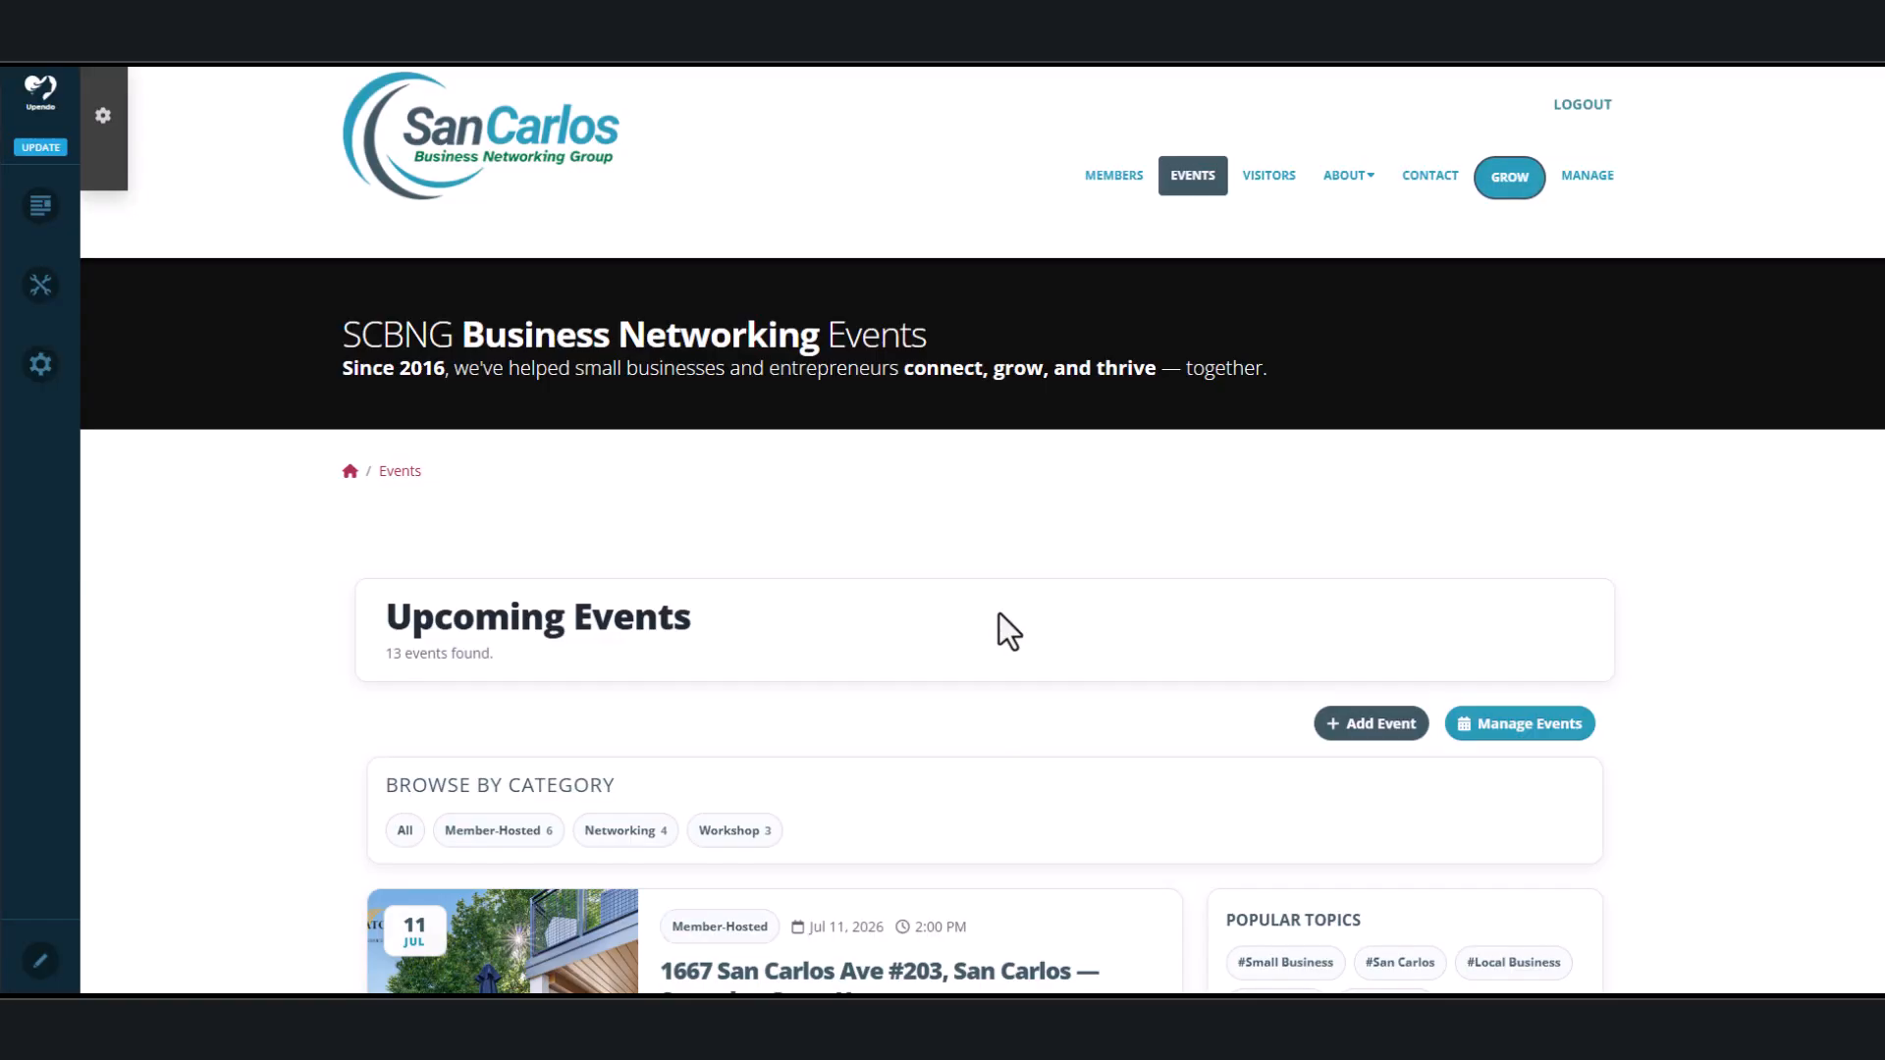
Step: Switch to the superuser account, go to its Event Manager and open the test event with the pending update
{"action": "left_click", "coordinate": [1473, 731]}
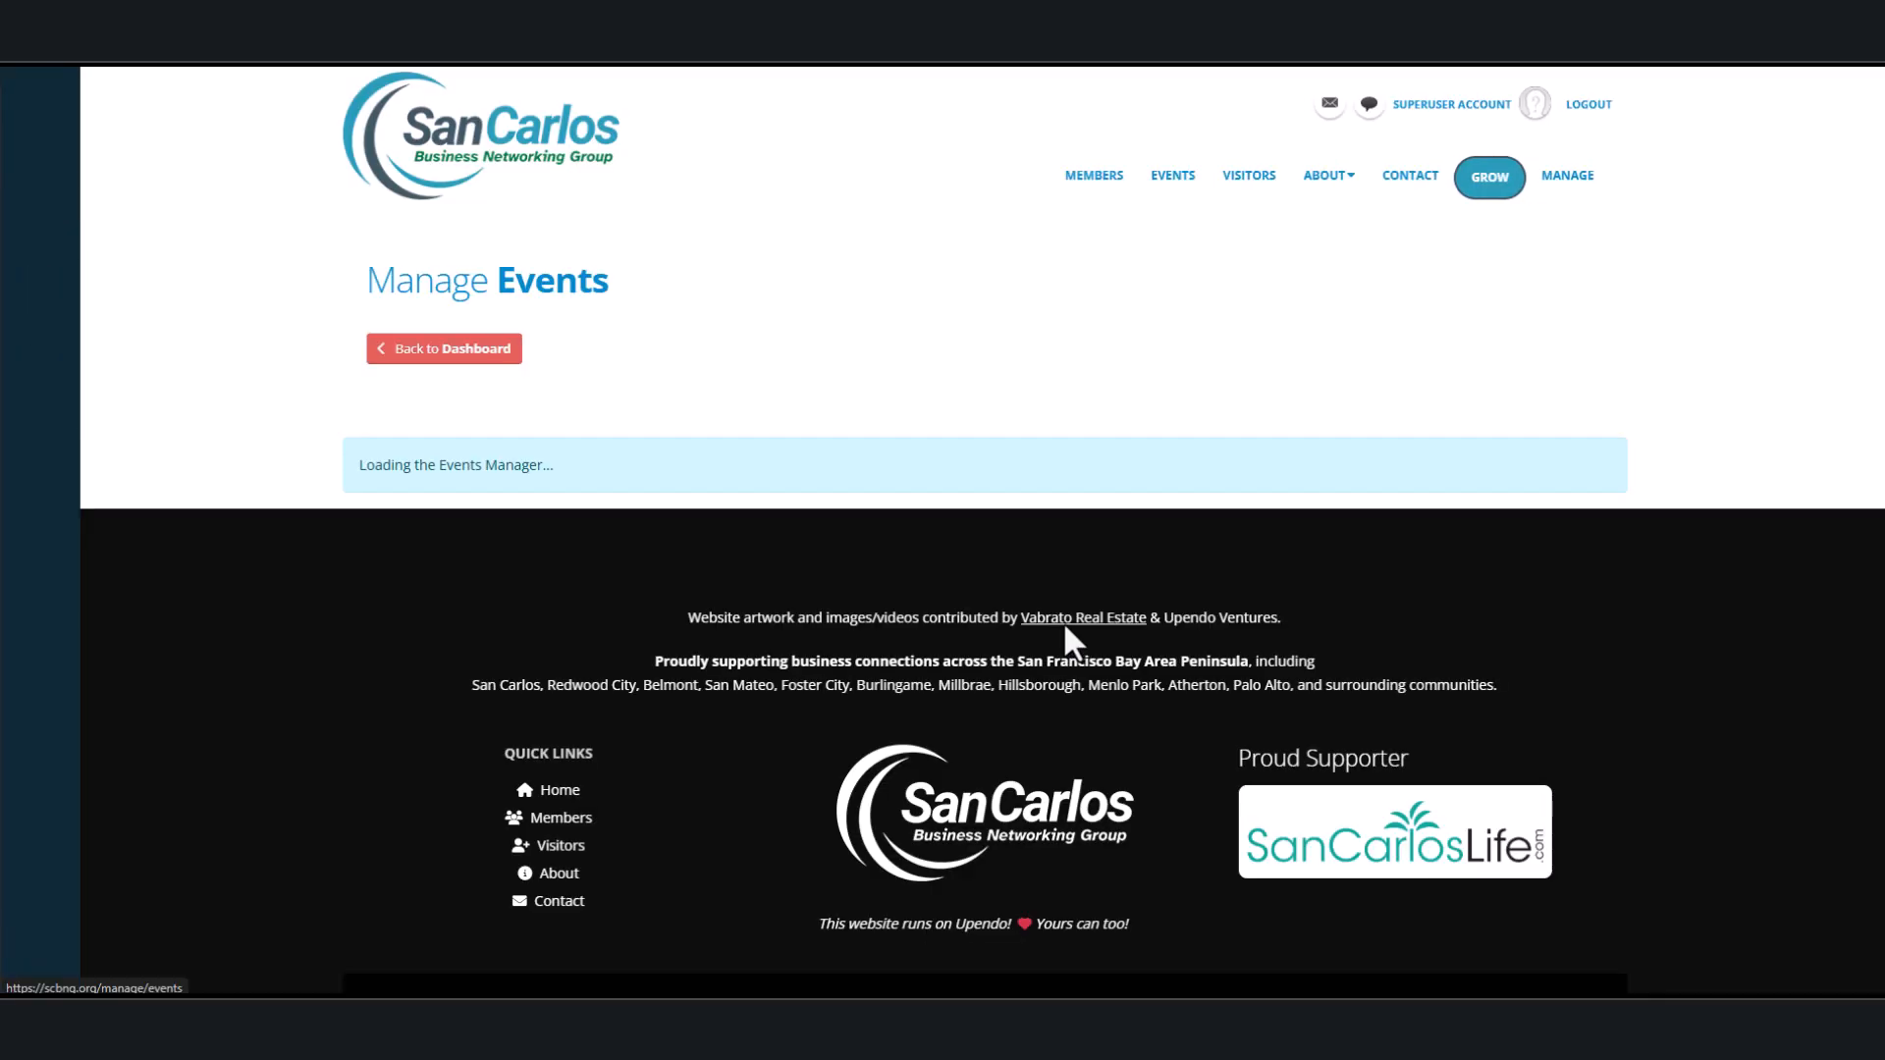
{"action": "scroll", "coordinate": [963, 701], "scroll_direction": "down", "scroll_amount": 7}
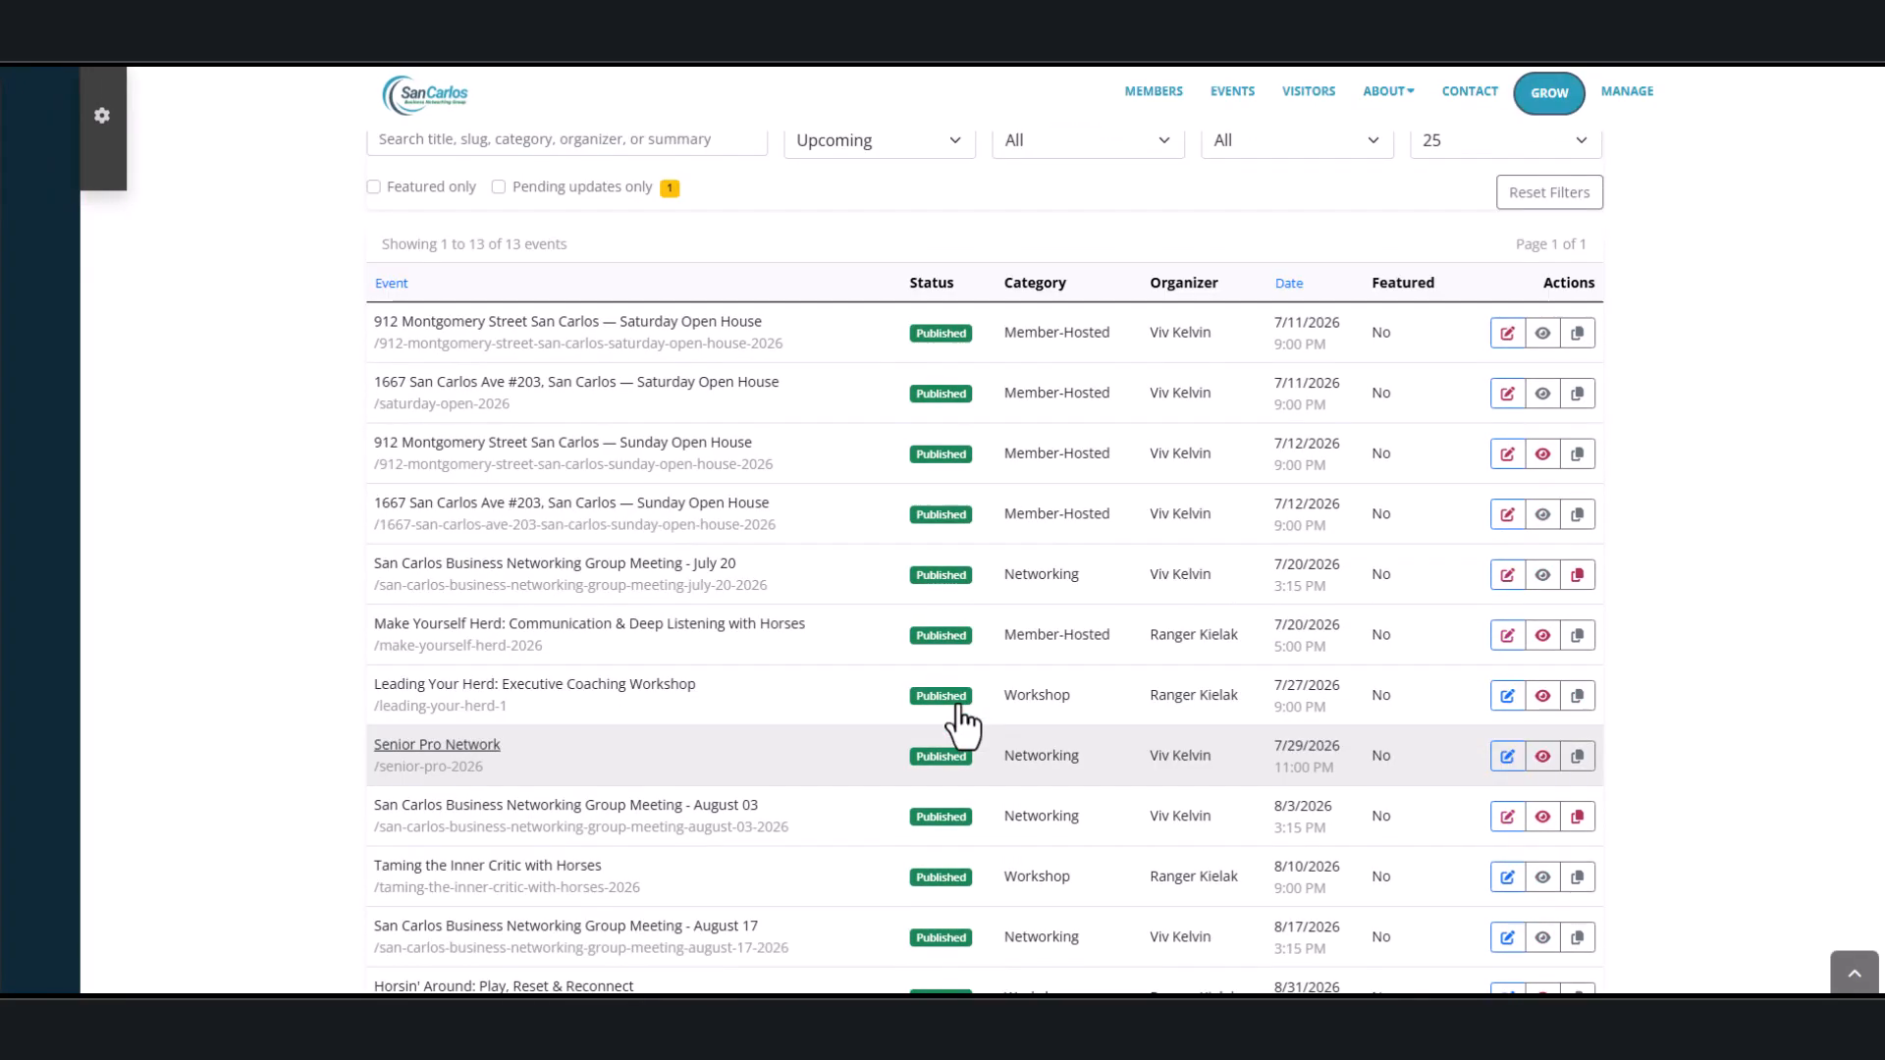
{"action": "left_click", "coordinate": [924, 811]}
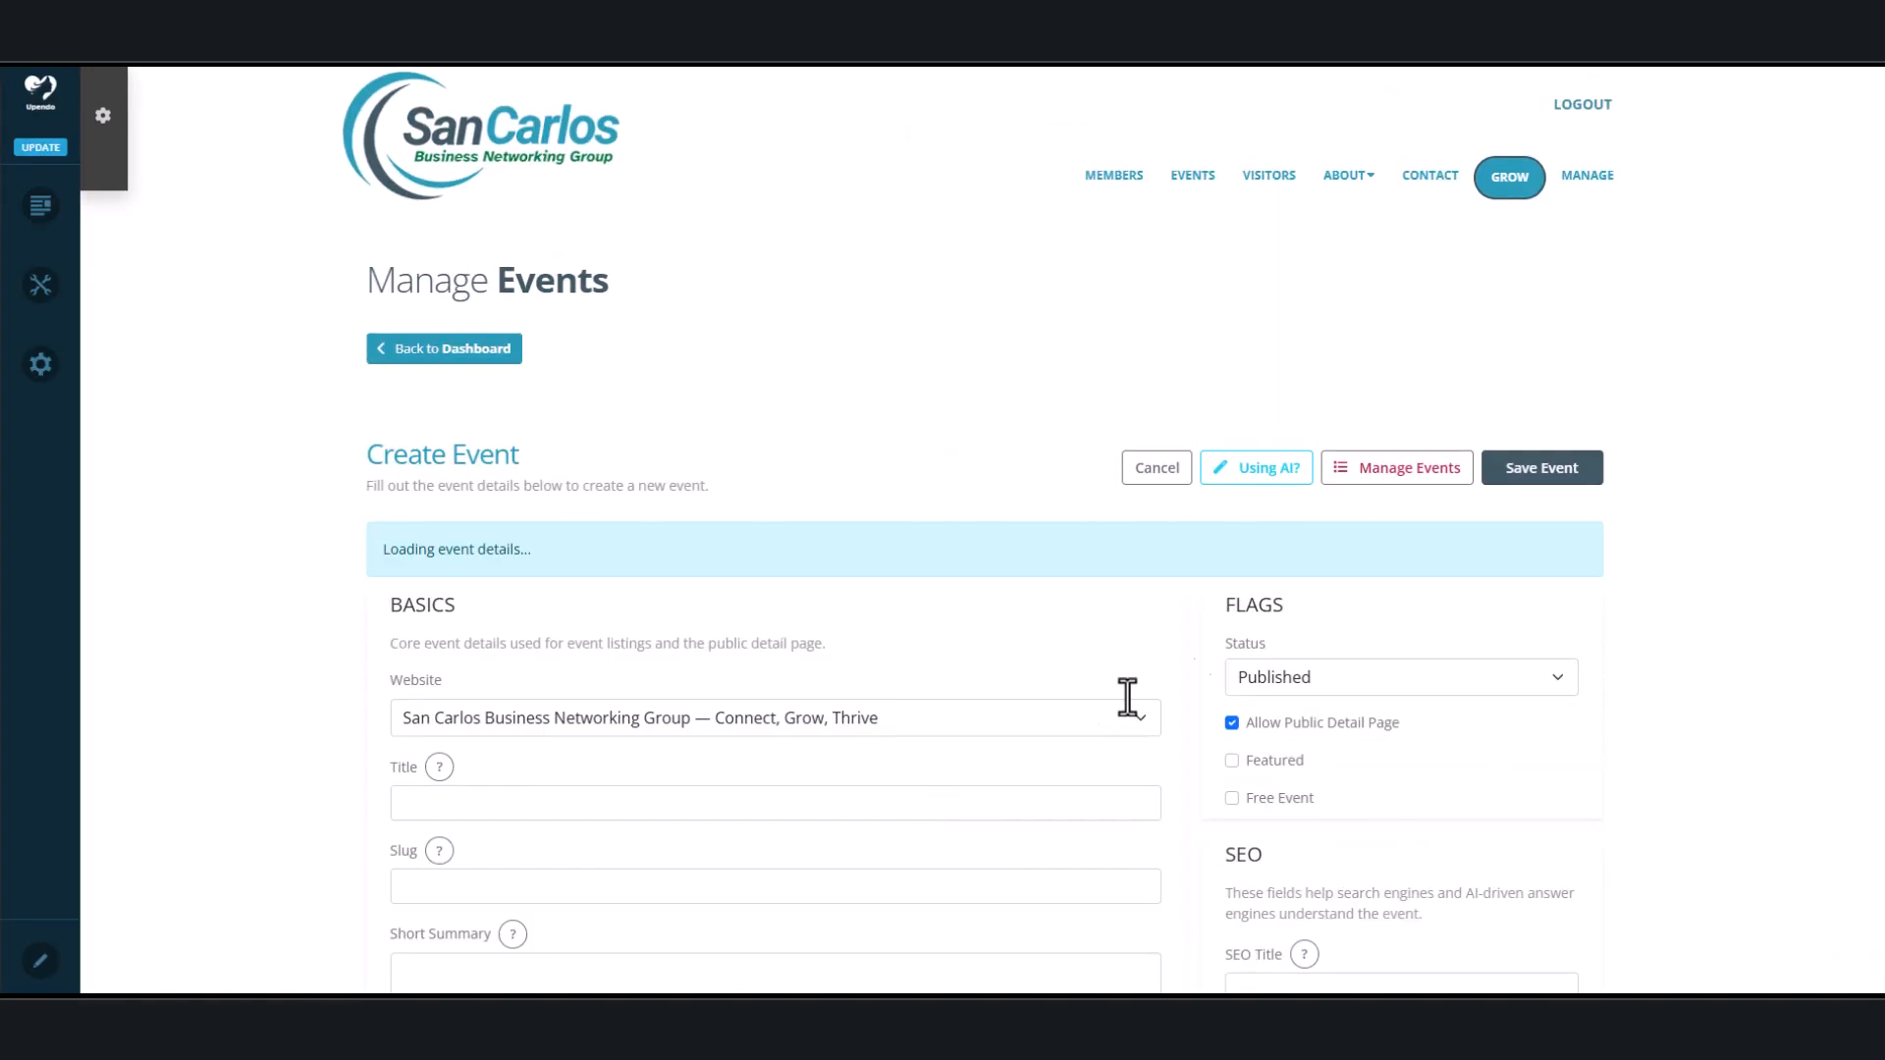
Step: Approve the pending title update with the reviewer message "Great job!"
{"action": "left_click", "coordinate": [1459, 558]}
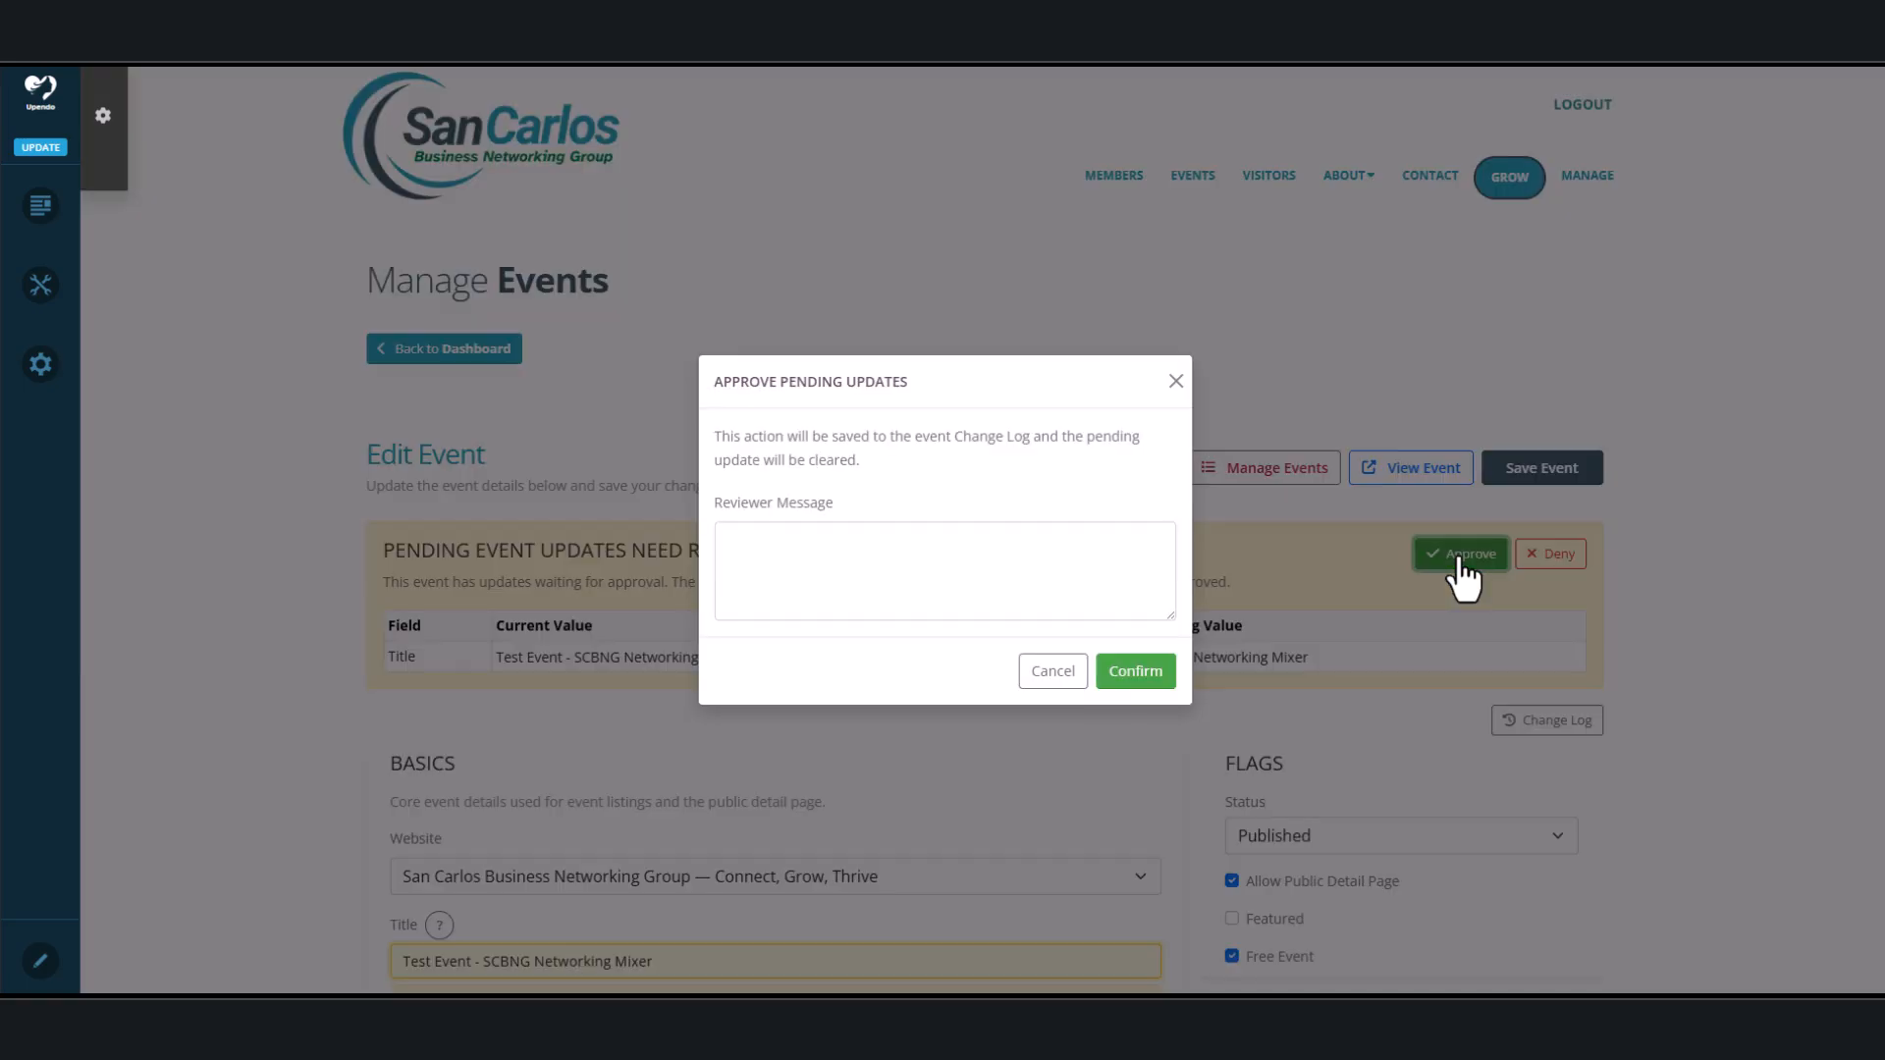
{"action": "left_click", "coordinate": [973, 553]}
{"action": "type", "text": "Great job!"}
{"action": "left_click", "coordinate": [1137, 678]}
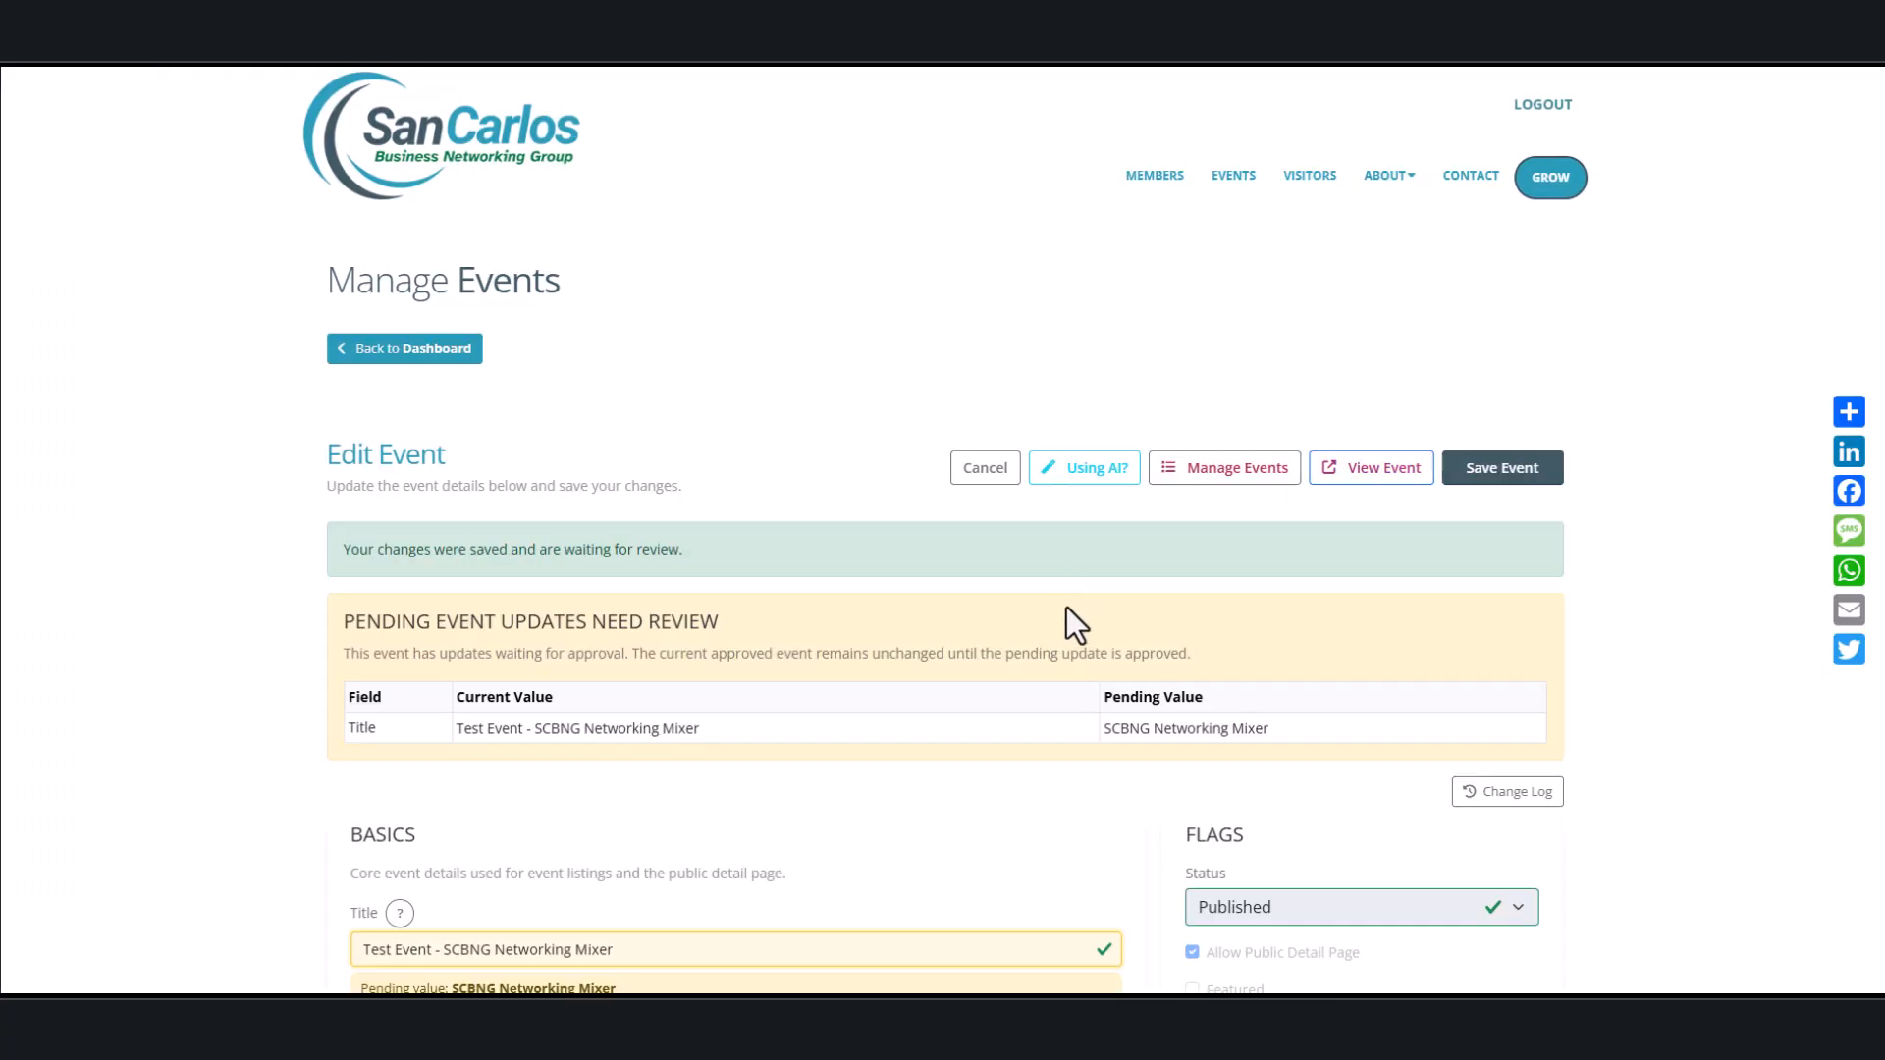
Step: Refresh the member's event form and open SCBNG Networking Mixer from page 2 of the public events list
{"action": "key", "text": "F5"}
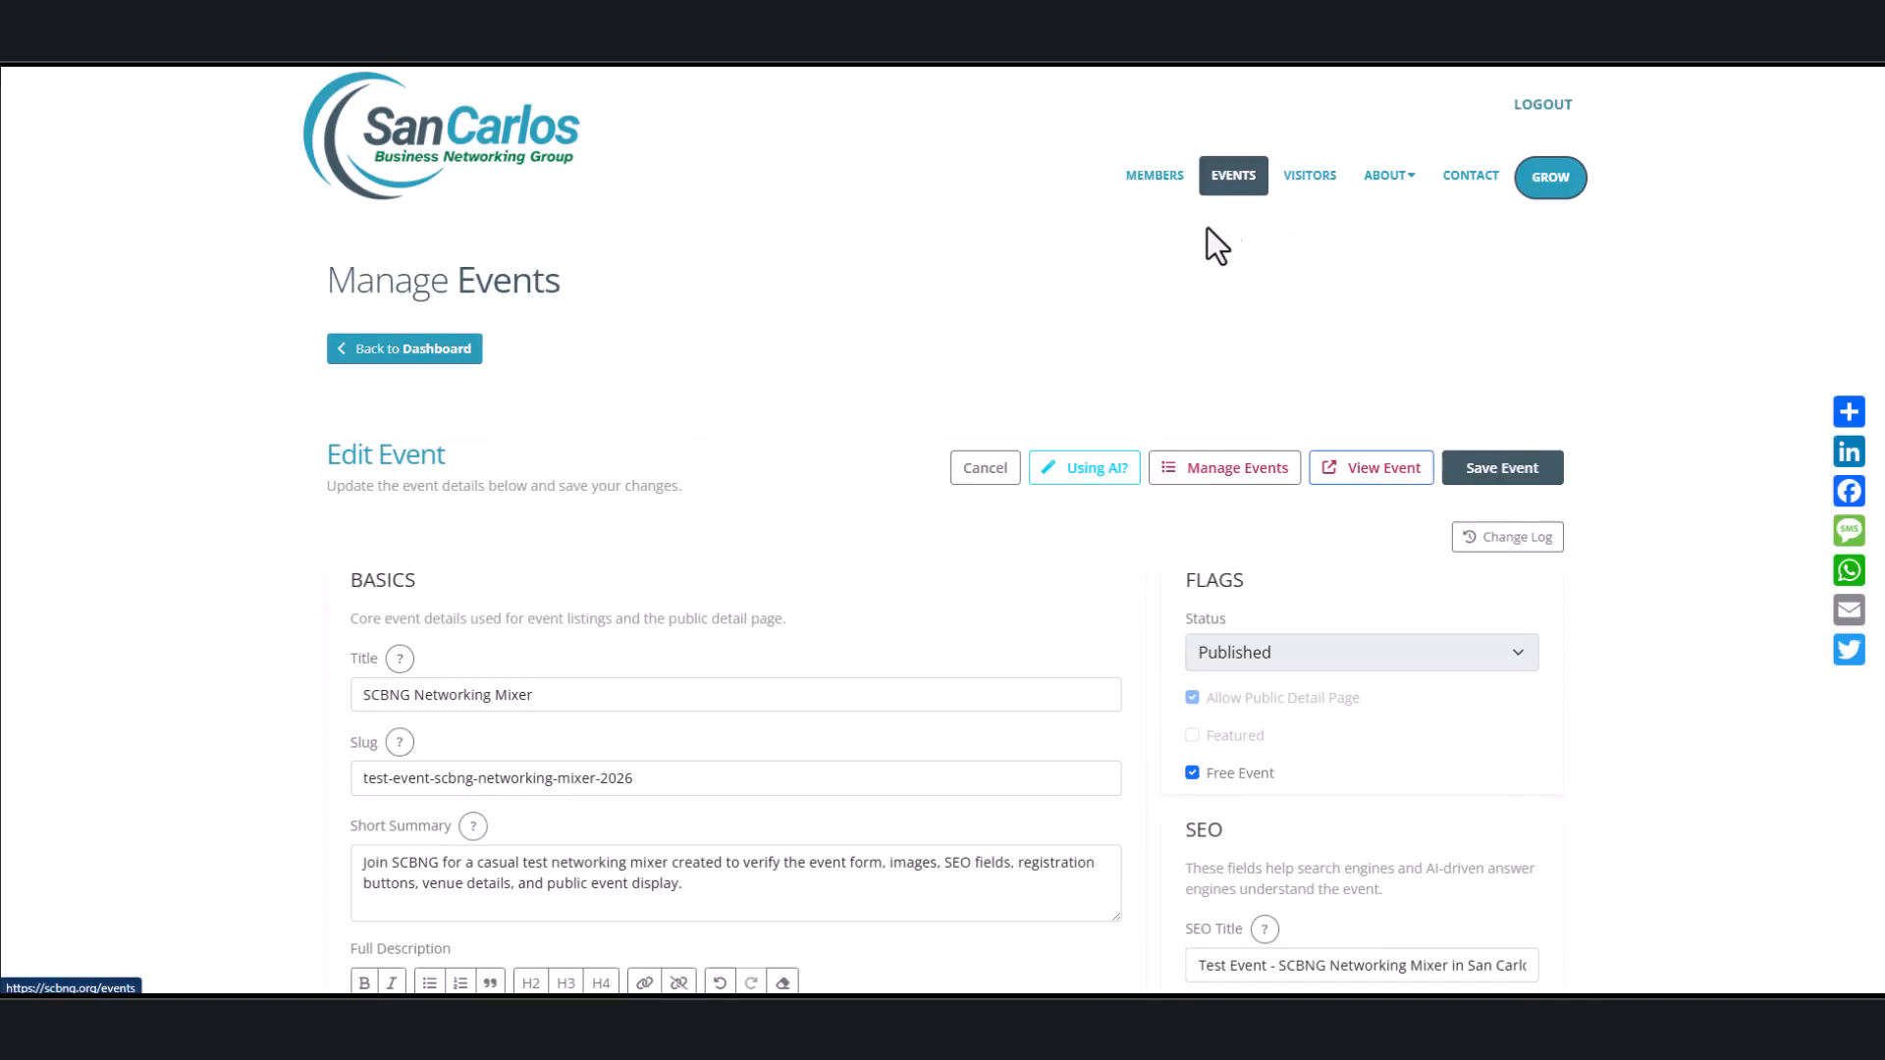
{"action": "scroll", "coordinate": [1017, 527], "scroll_direction": "down", "scroll_amount": 15}
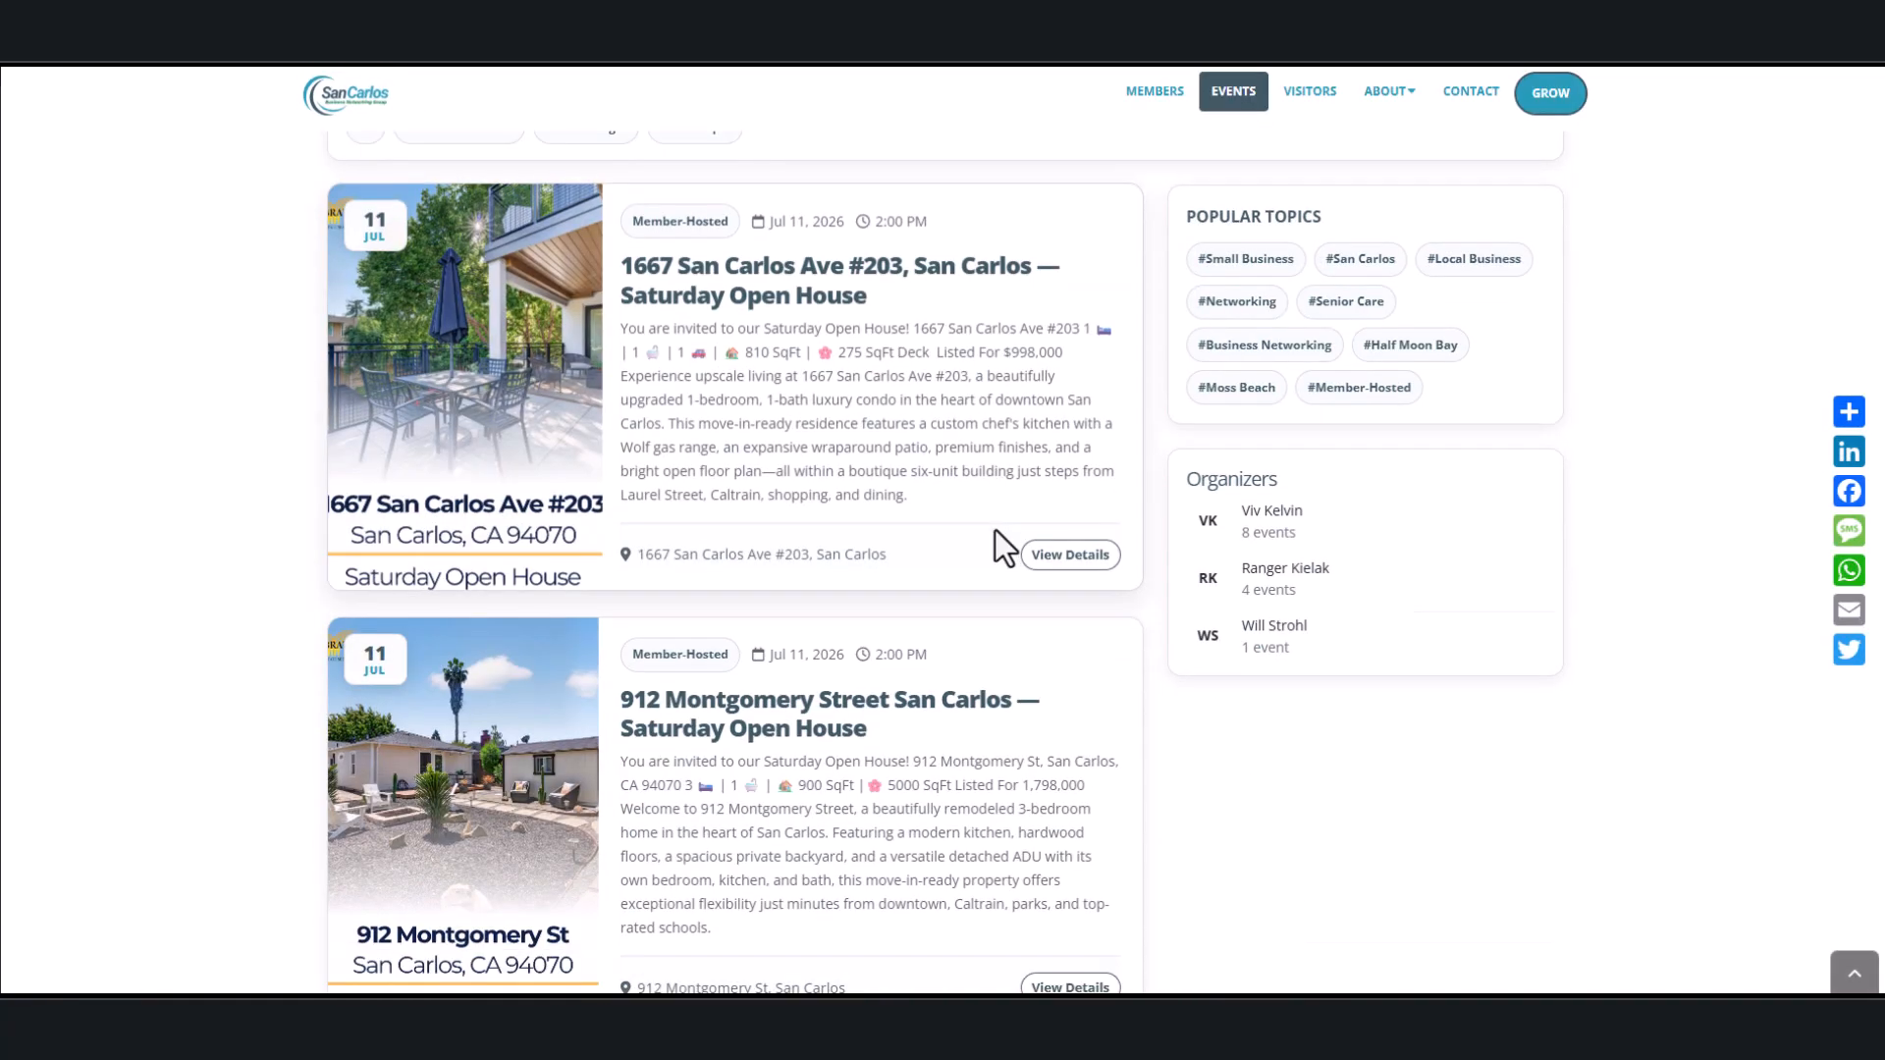
{"action": "scroll", "coordinate": [942, 568], "scroll_direction": "down", "scroll_amount": 20}
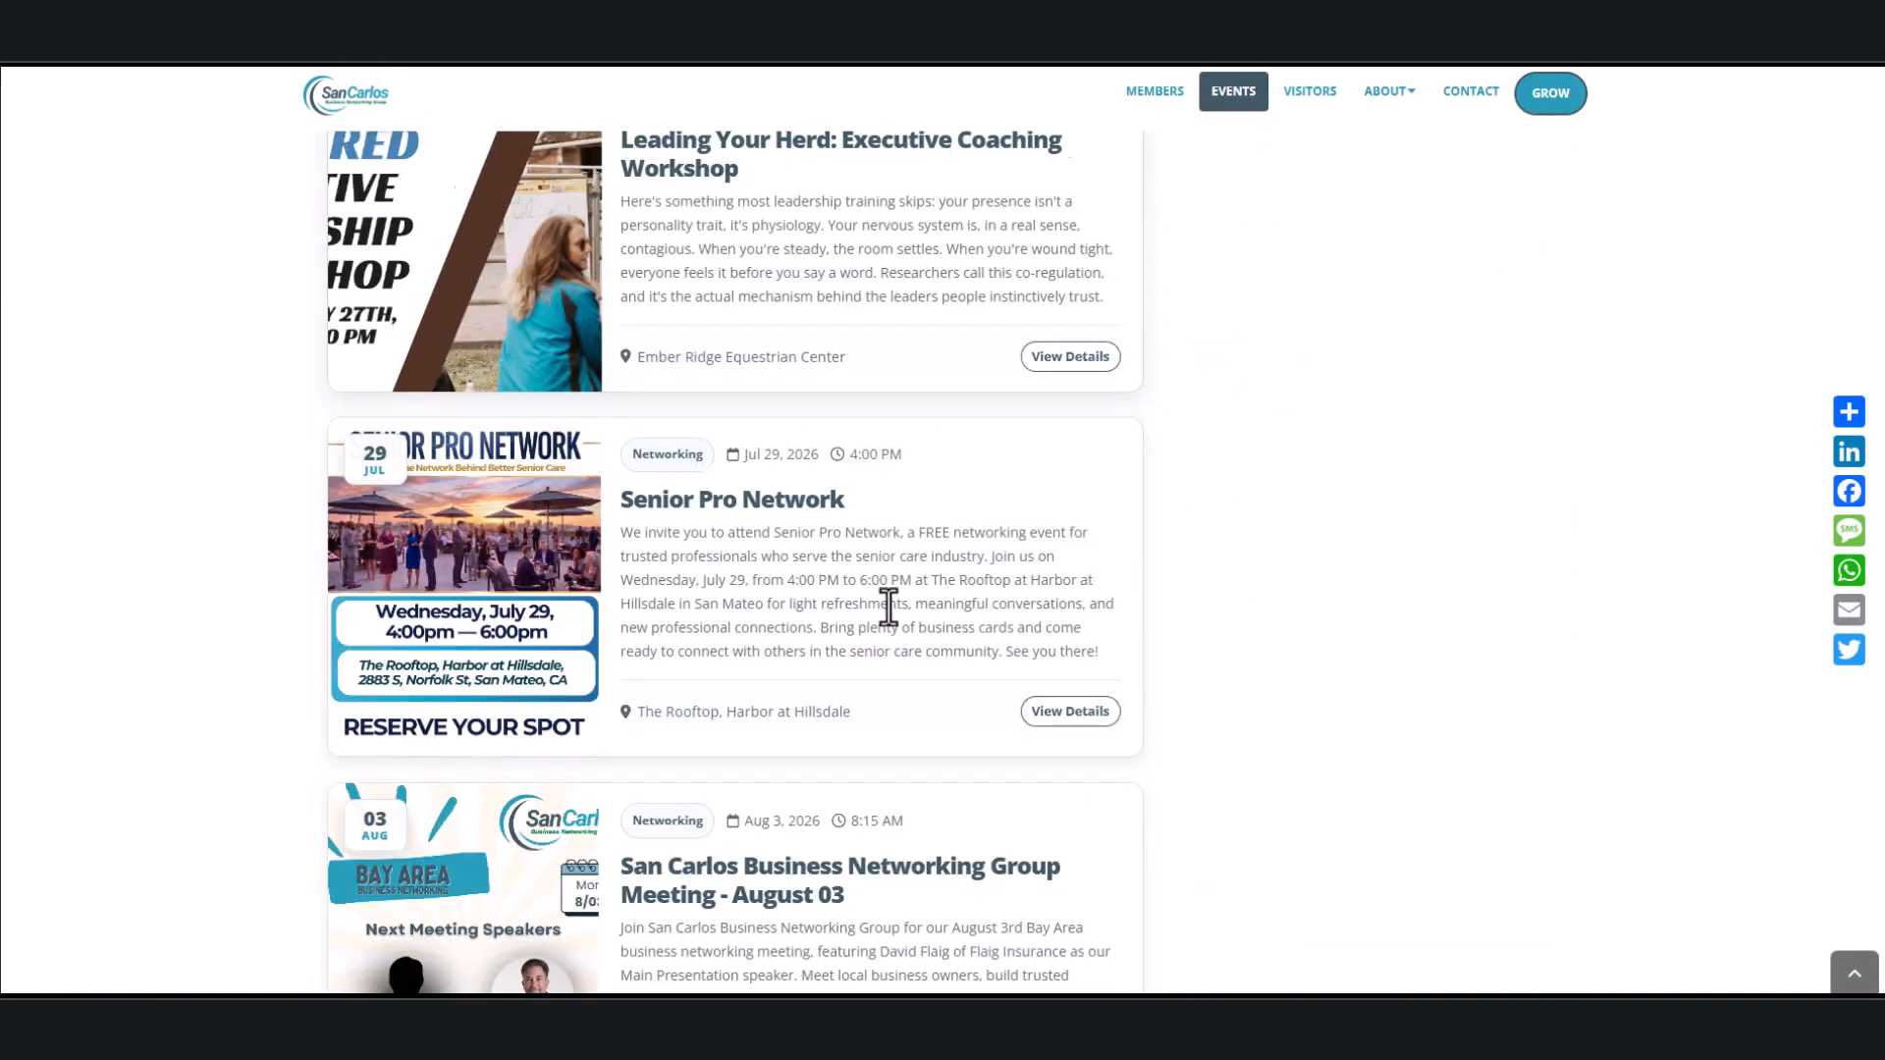
{"action": "scroll", "coordinate": [878, 613], "scroll_direction": "down", "scroll_amount": 4}
{"action": "scroll", "coordinate": [876, 616], "scroll_direction": "up", "scroll_amount": 5}
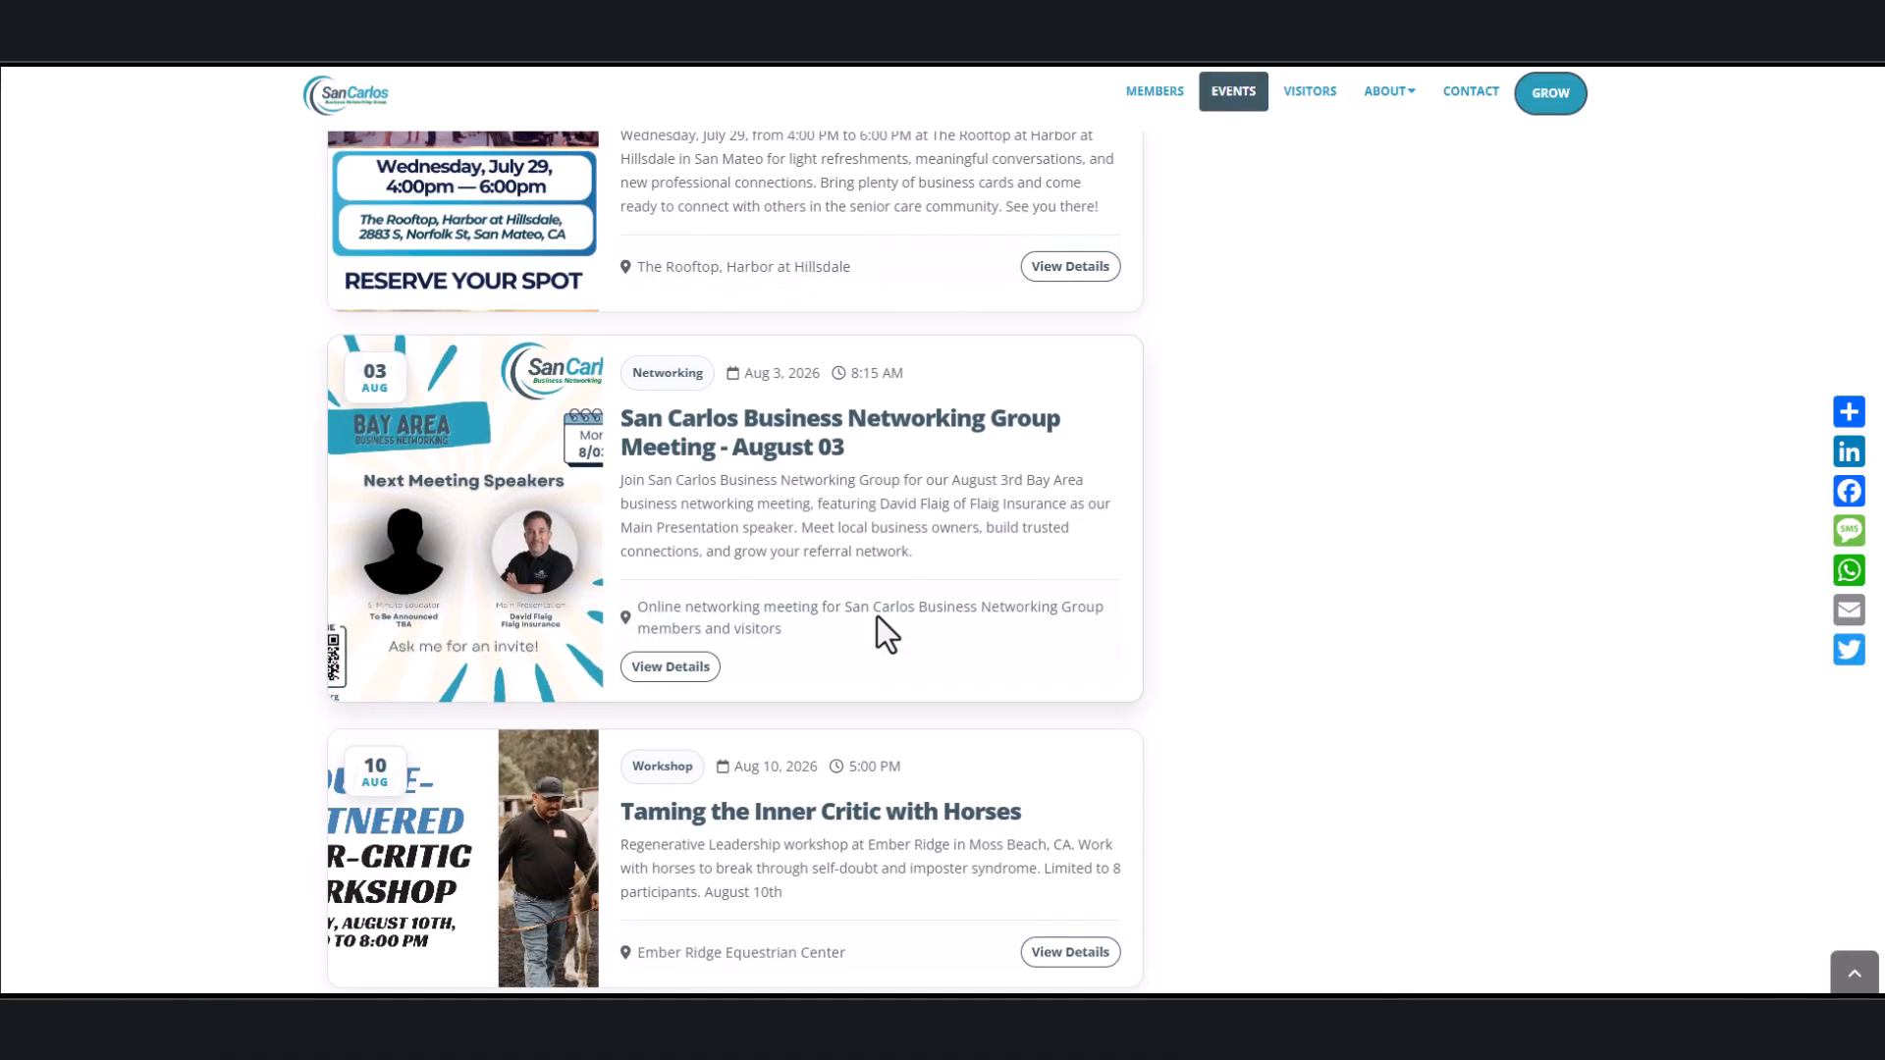
{"action": "scroll", "coordinate": [876, 616], "scroll_direction": "down", "scroll_amount": 3}
{"action": "left_click", "coordinate": [393, 770]}
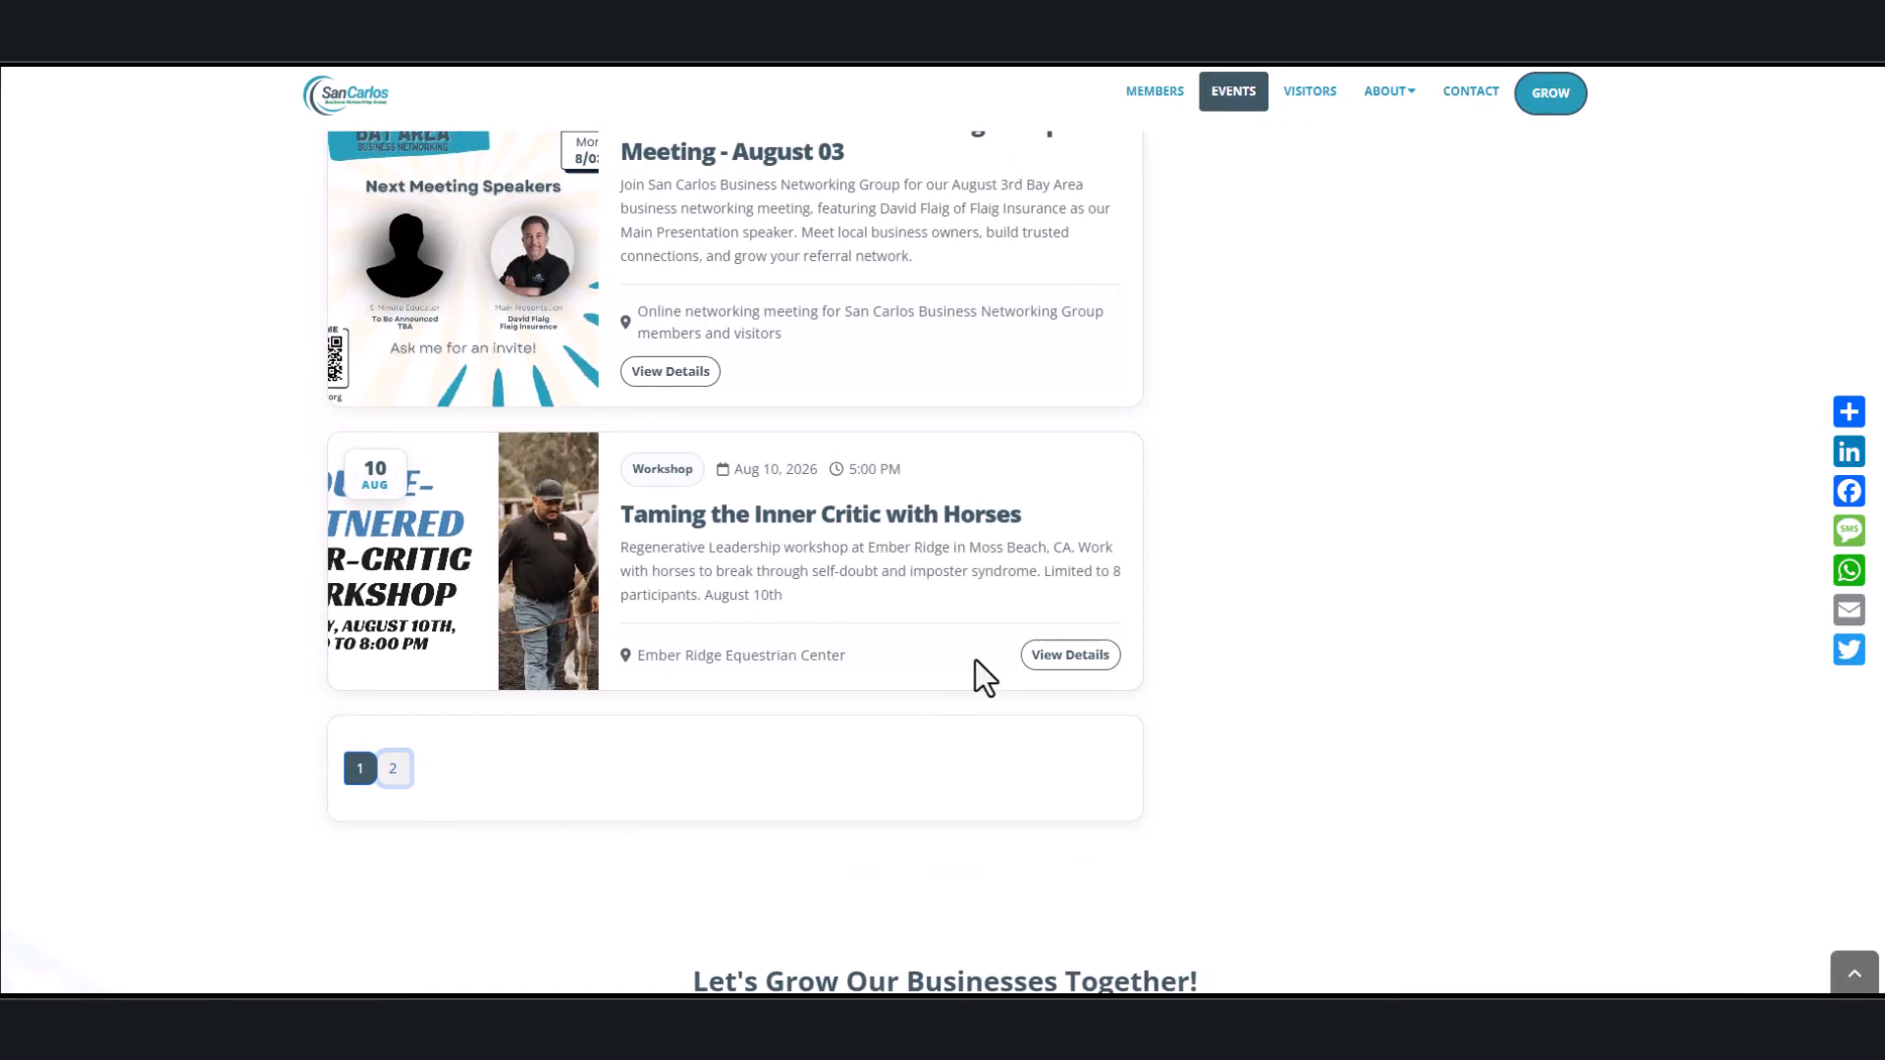
{"action": "scroll", "coordinate": [982, 672], "scroll_direction": "down", "scroll_amount": 12}
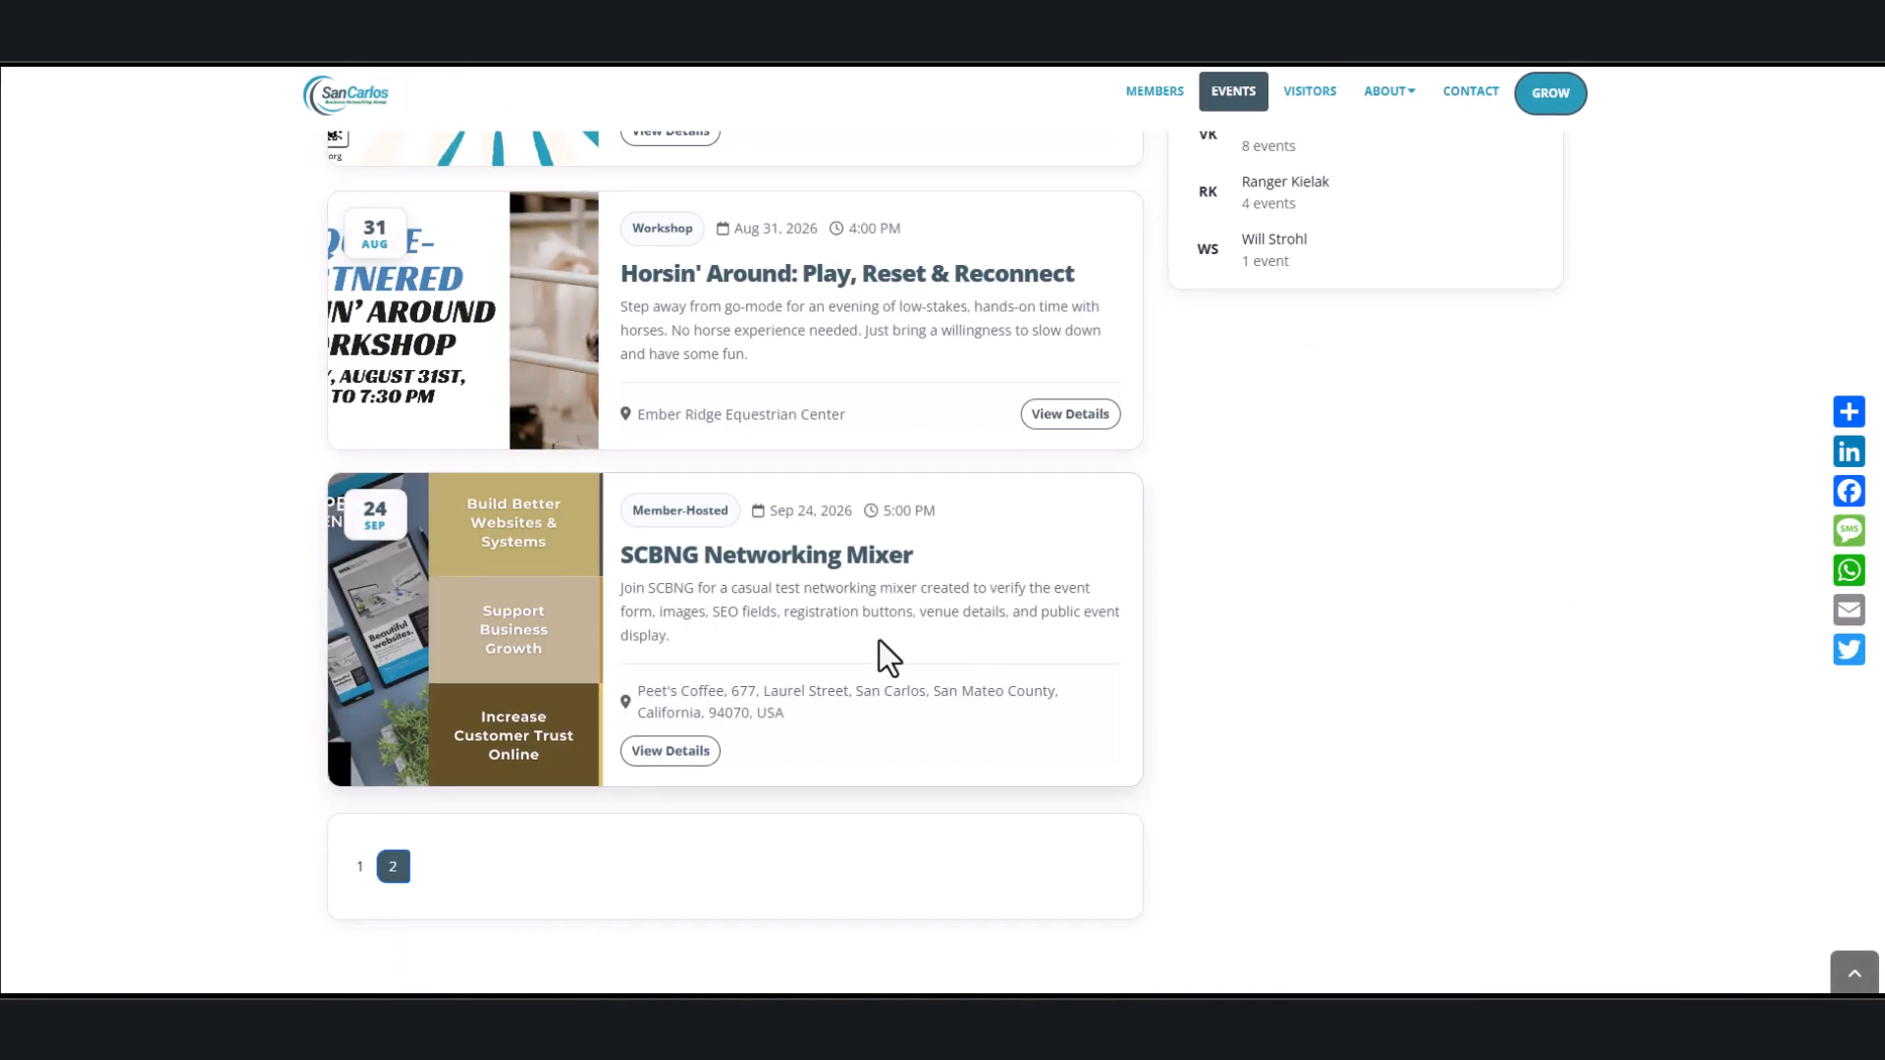
{"action": "left_click", "coordinate": [803, 562]}
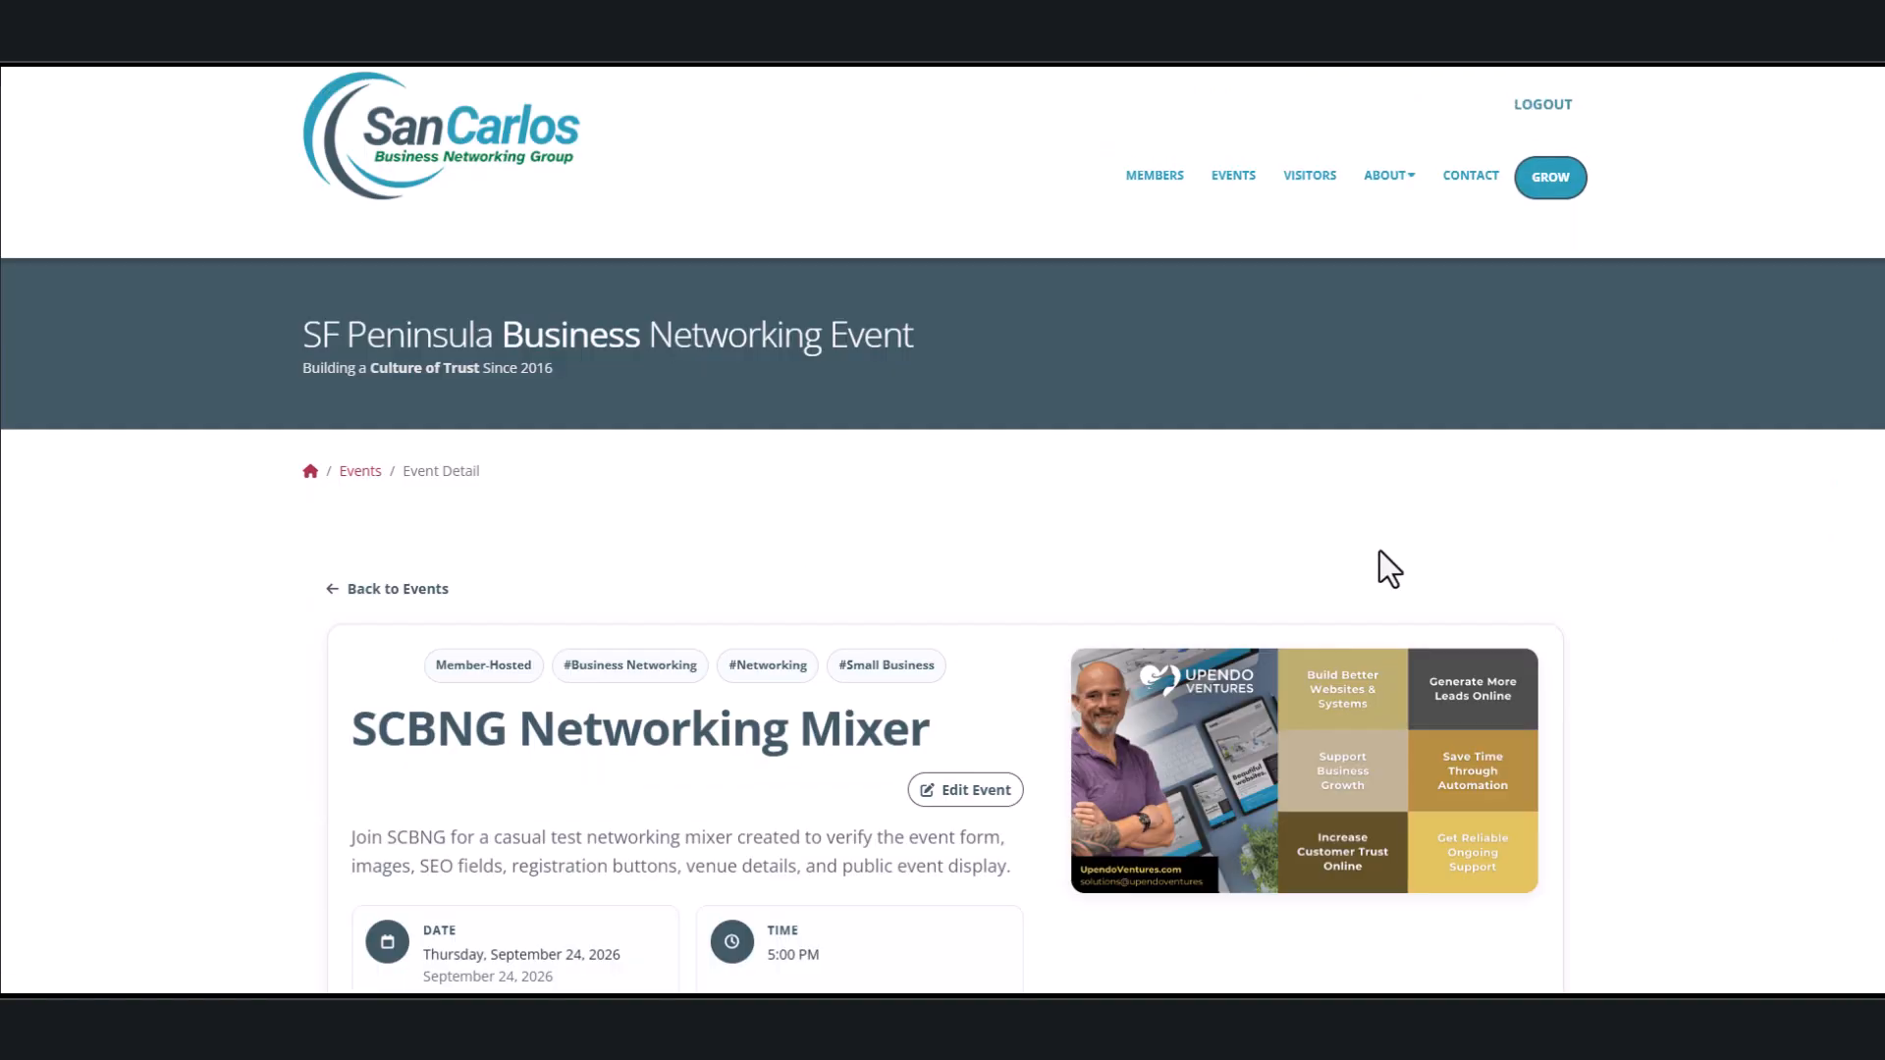
Step: Review the public event page from its date, location and registration options through the description, location map, organizer and audience sections
{"action": "scroll", "coordinate": [908, 570], "scroll_direction": "down", "scroll_amount": 4}
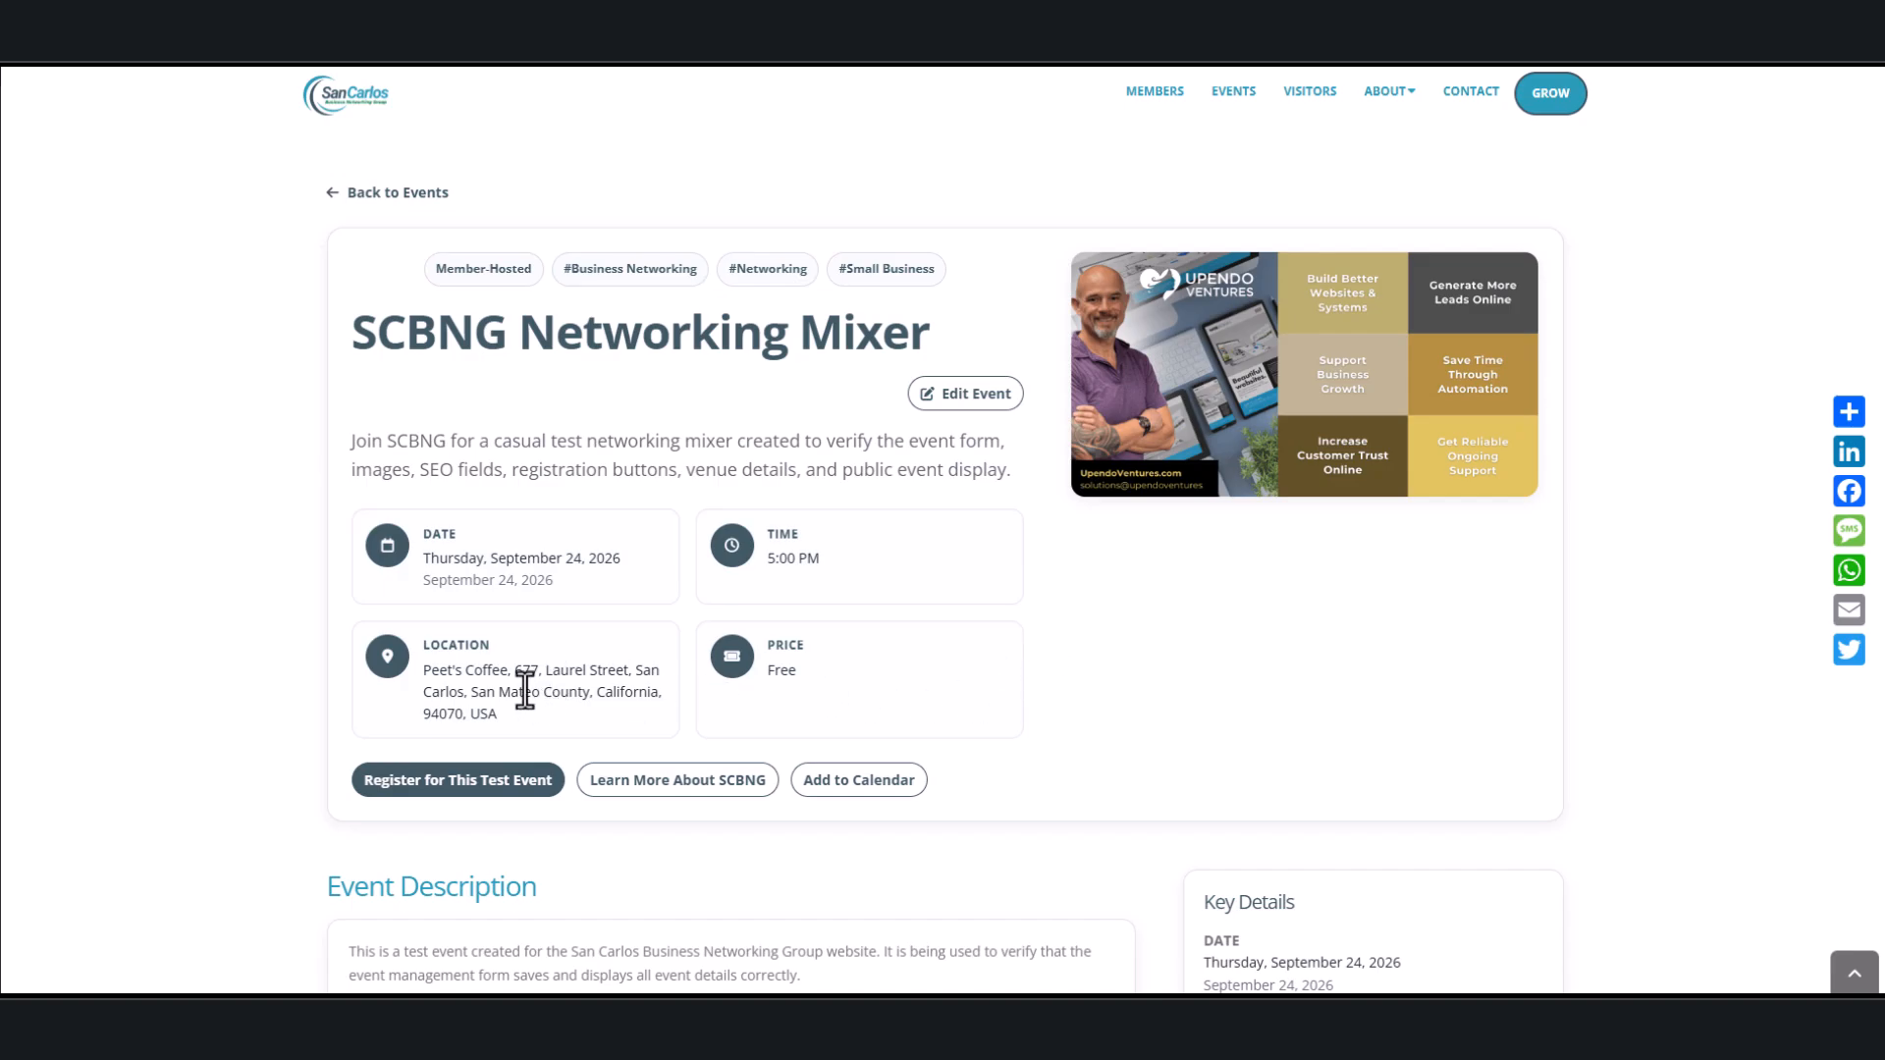
{"action": "scroll", "coordinate": [699, 687], "scroll_direction": "down", "scroll_amount": 2}
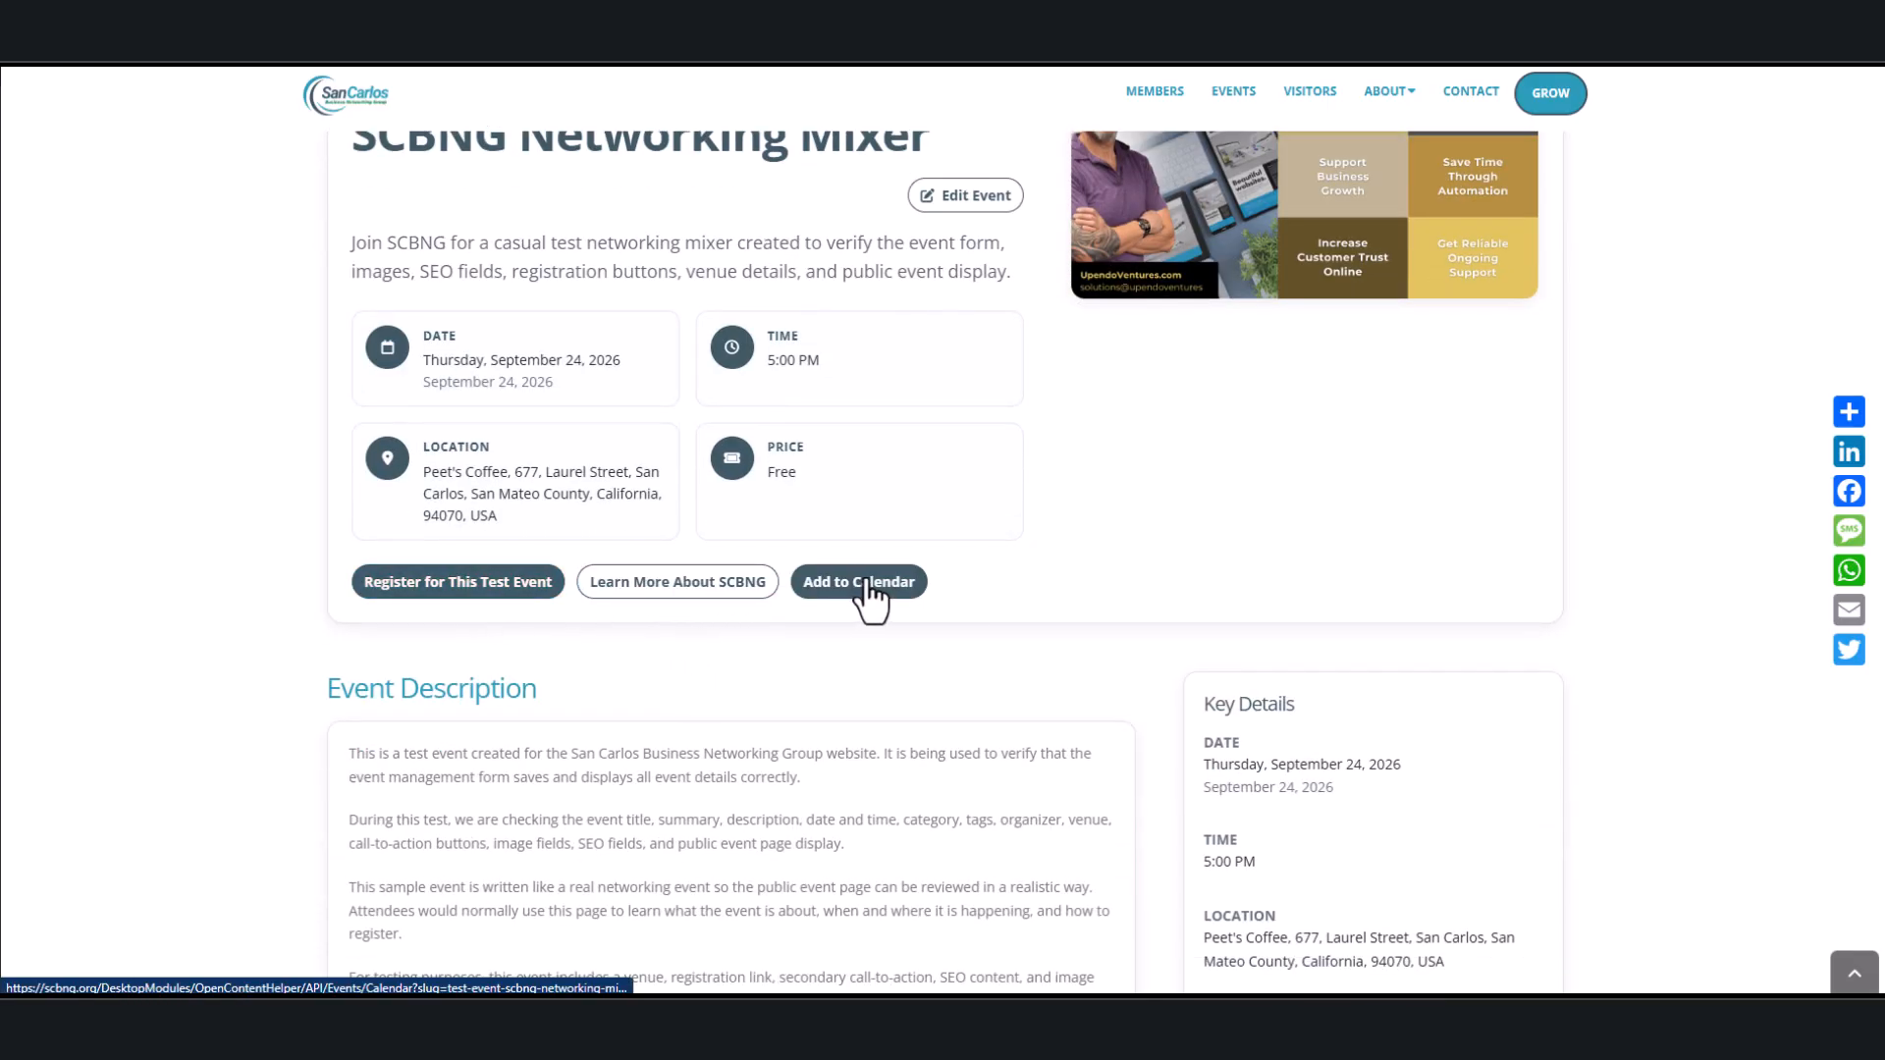
{"action": "scroll", "coordinate": [994, 597], "scroll_direction": "down", "scroll_amount": 4}
{"action": "scroll", "coordinate": [985, 591], "scroll_direction": "down", "scroll_amount": 1}
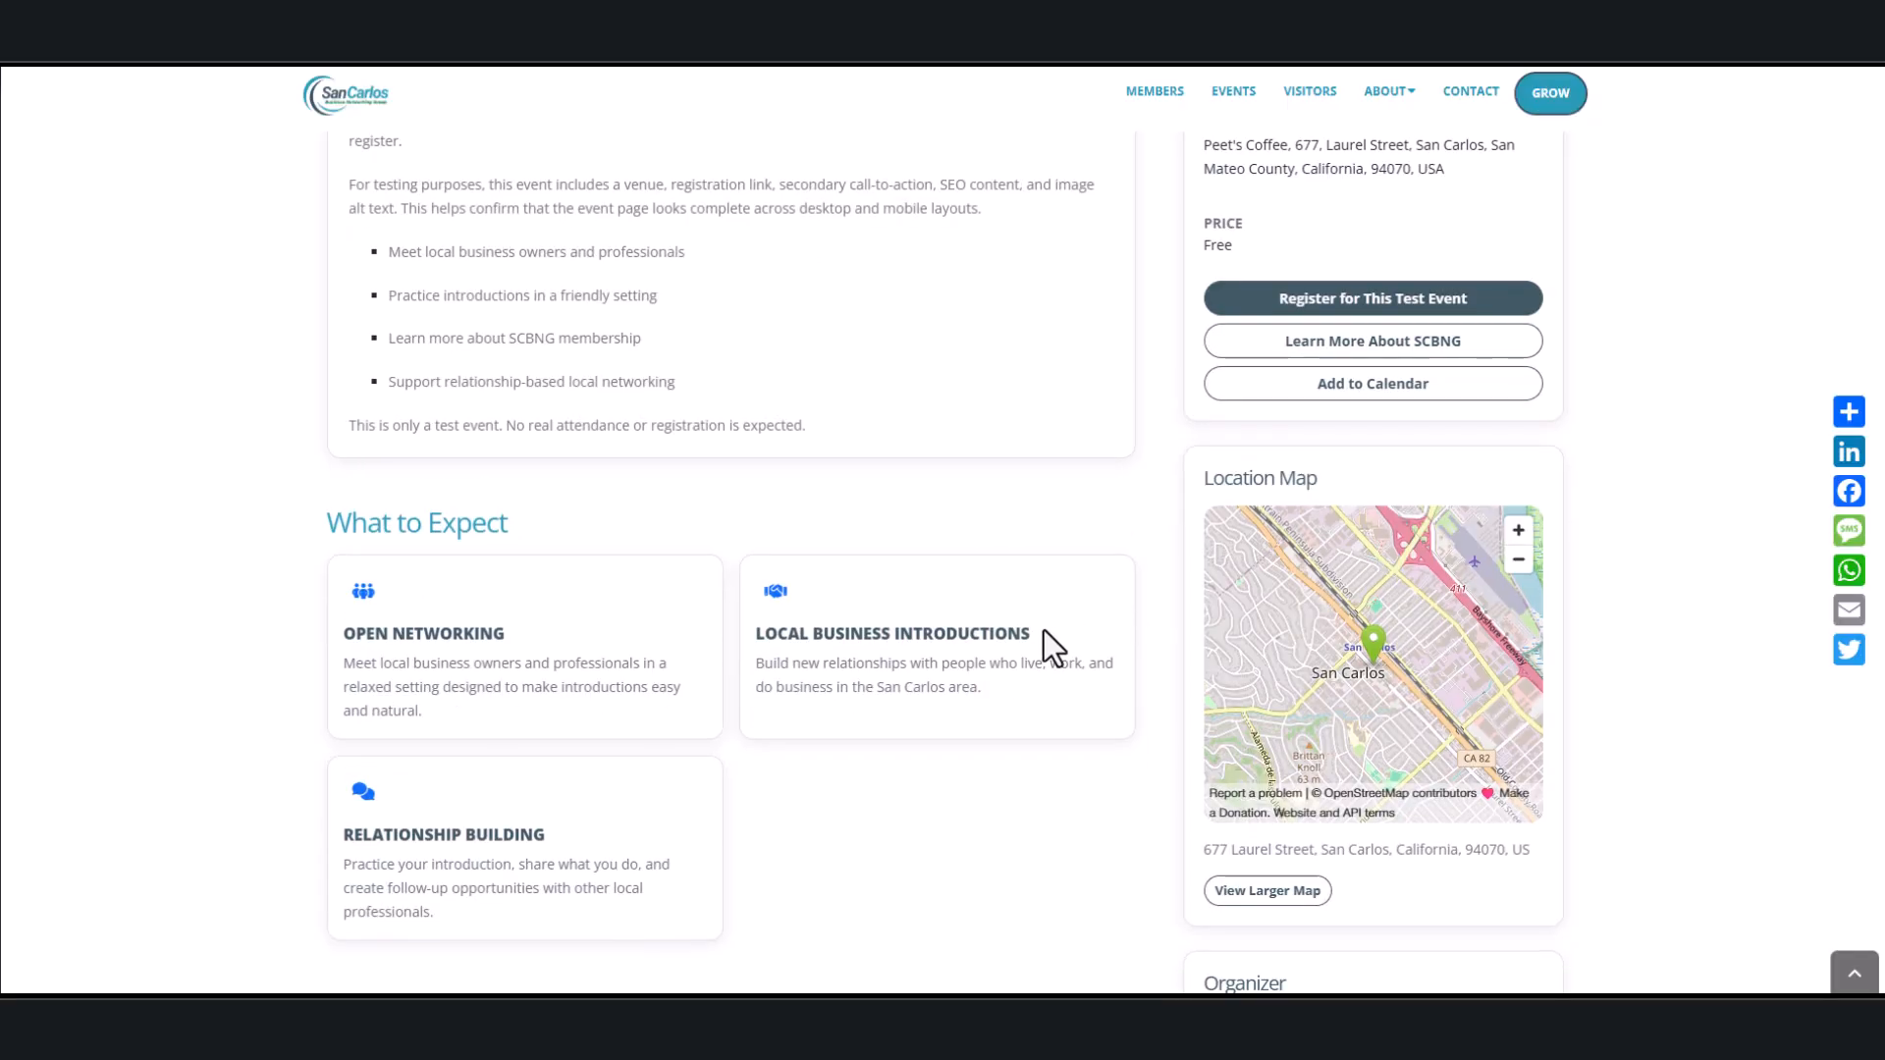
{"action": "scroll", "coordinate": [735, 756], "scroll_direction": "down", "scroll_amount": 3}
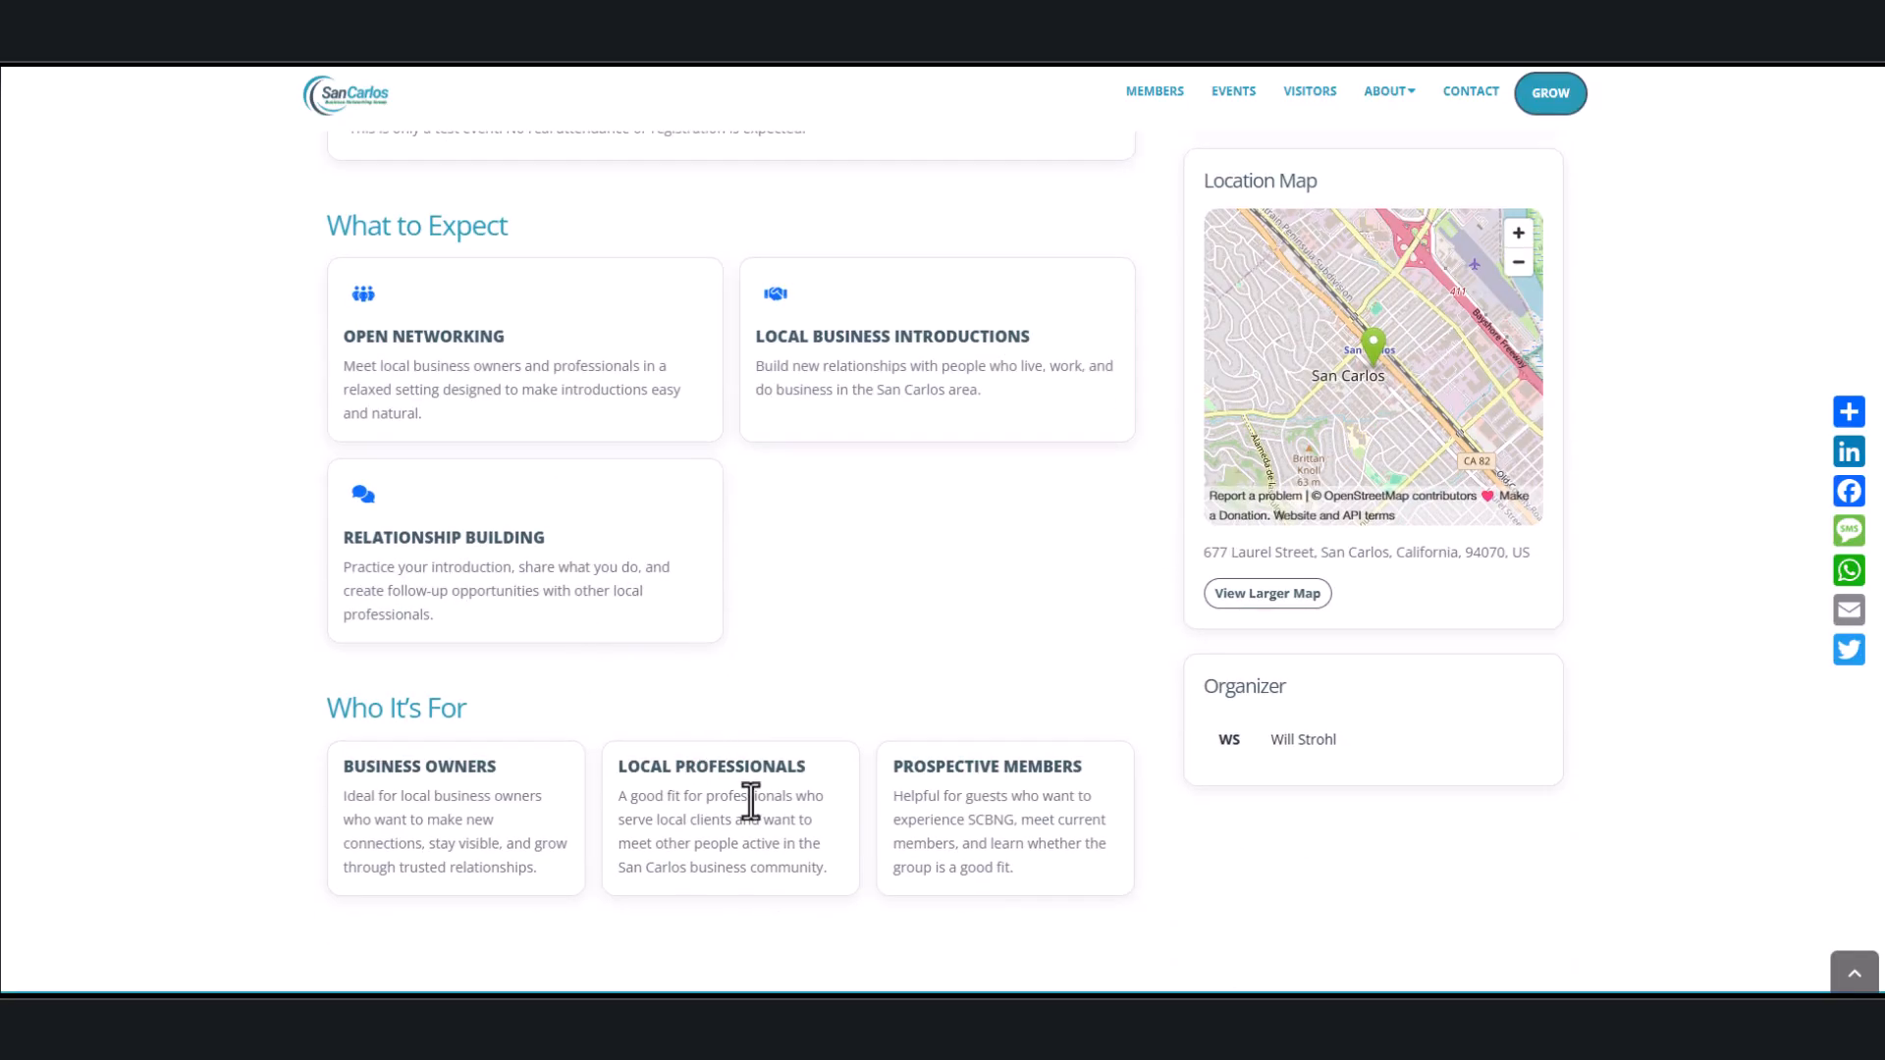
{"action": "scroll", "coordinate": [943, 758], "scroll_direction": "down", "scroll_amount": 3}
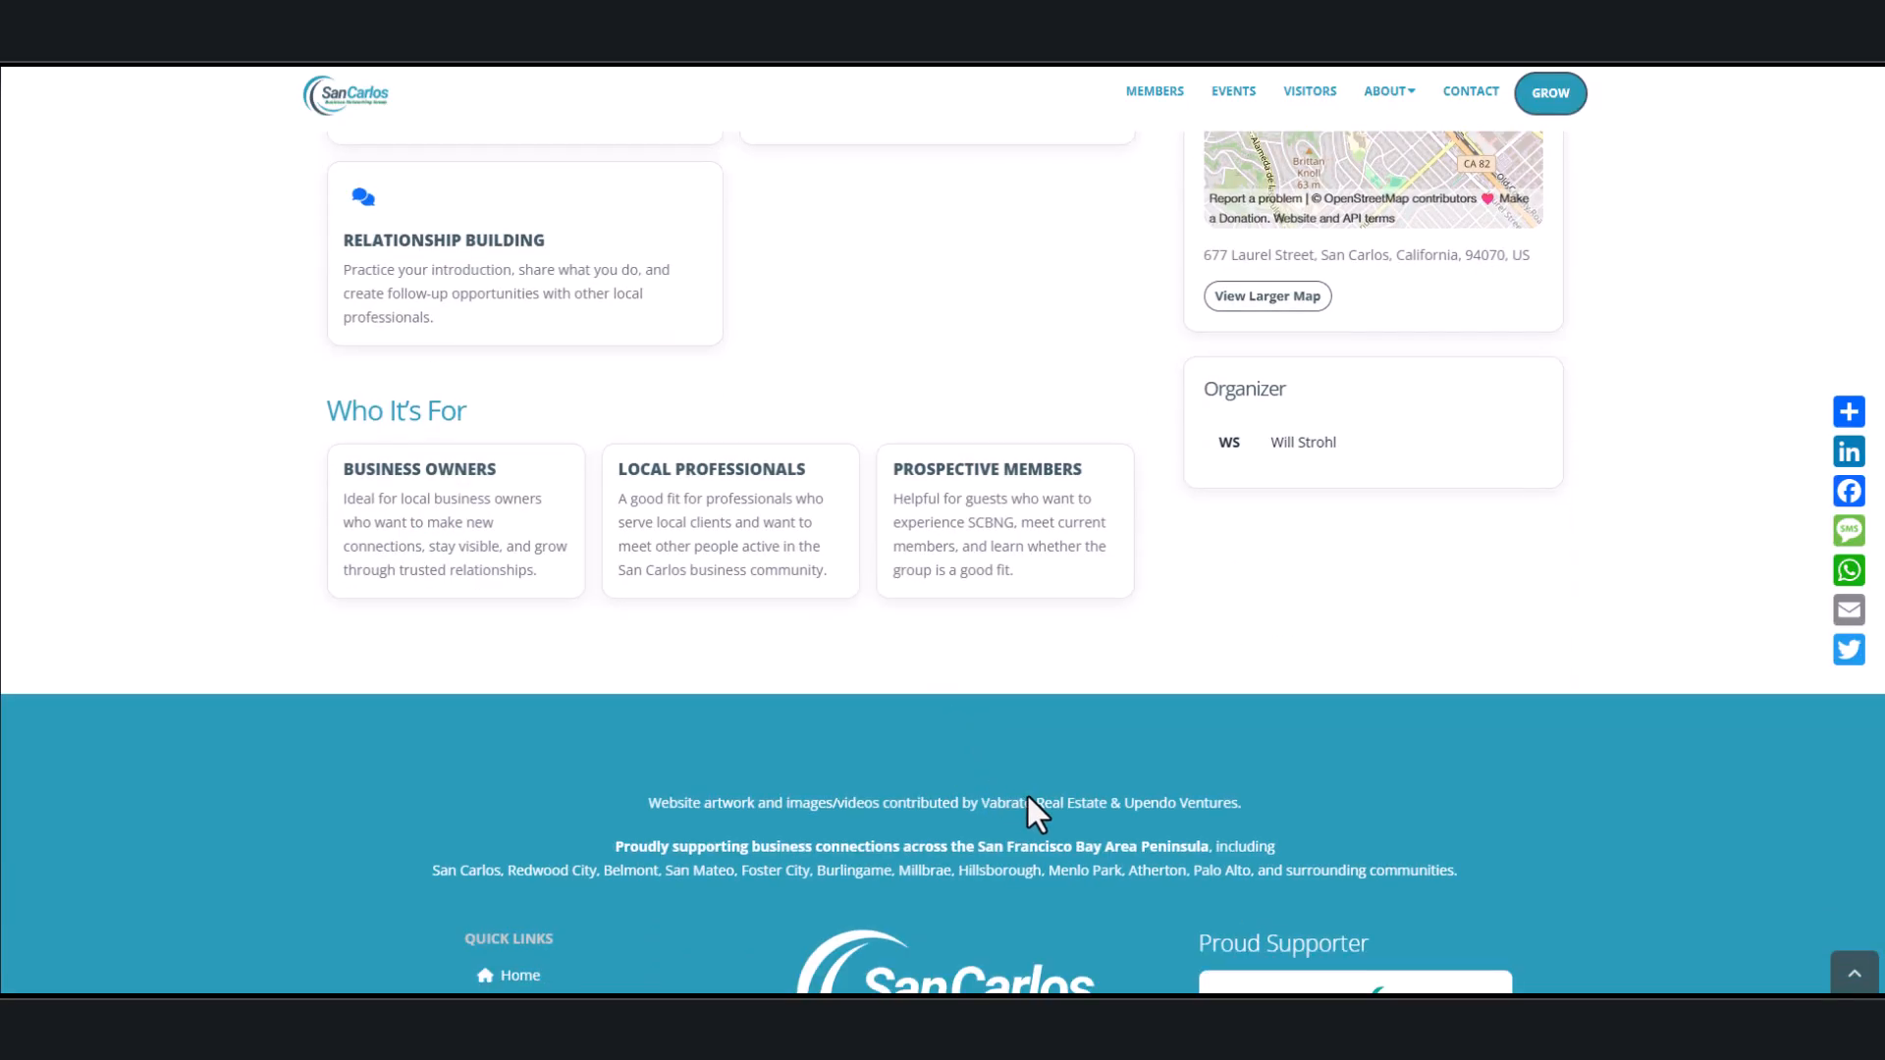